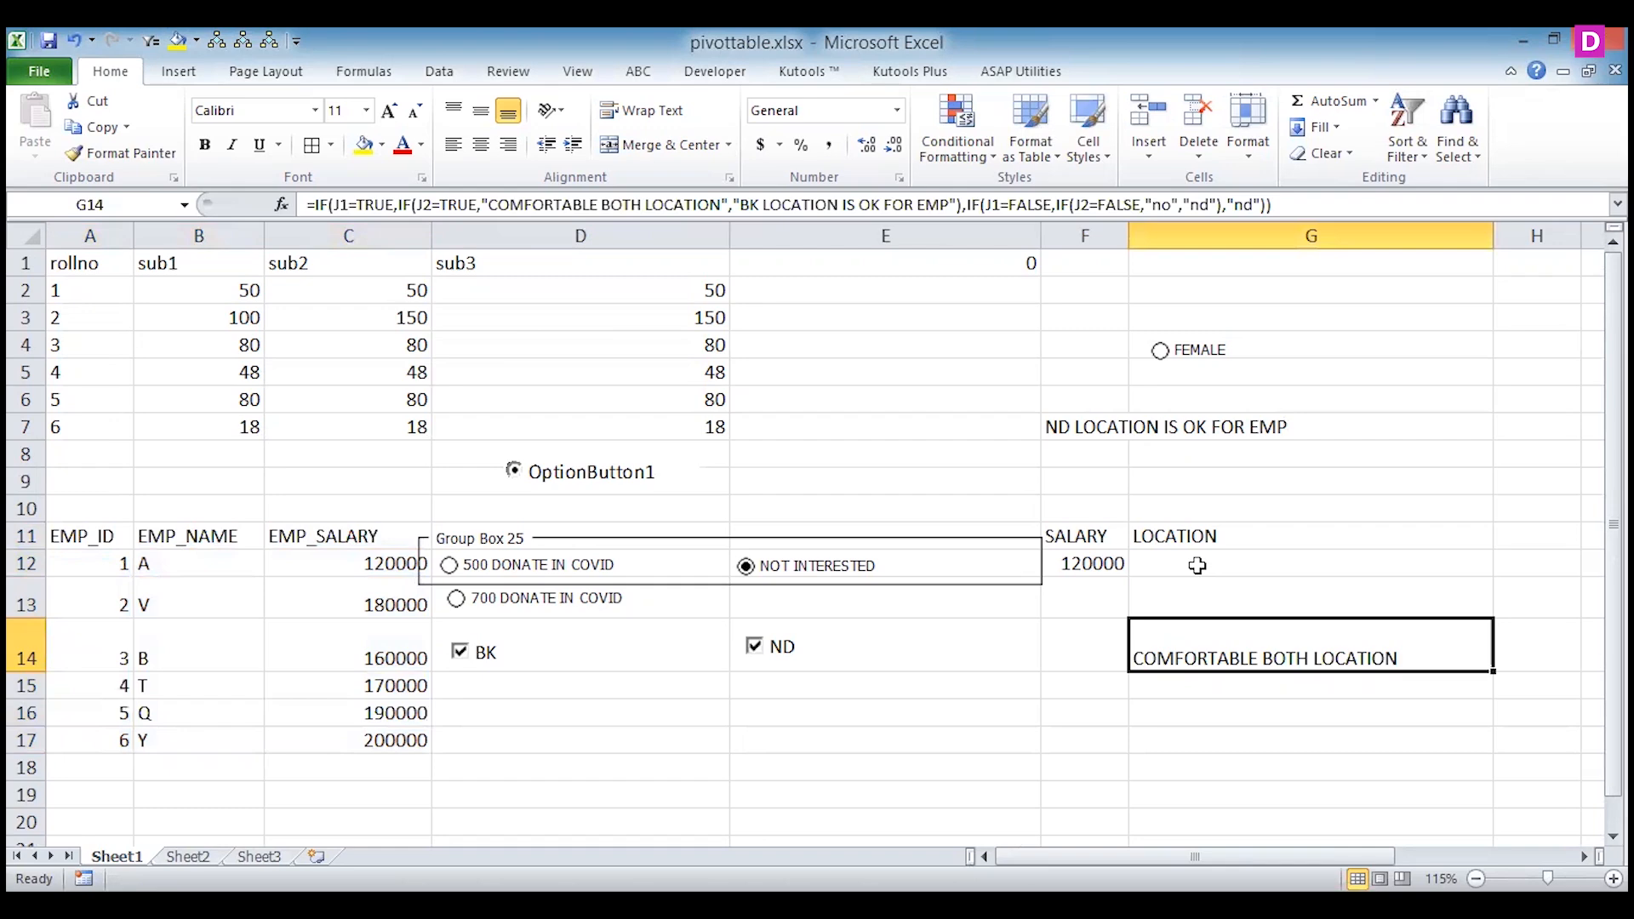
Begin a nested IF formula in cell G13 that tests whether J1 is true and J2 is true.
key("F2")
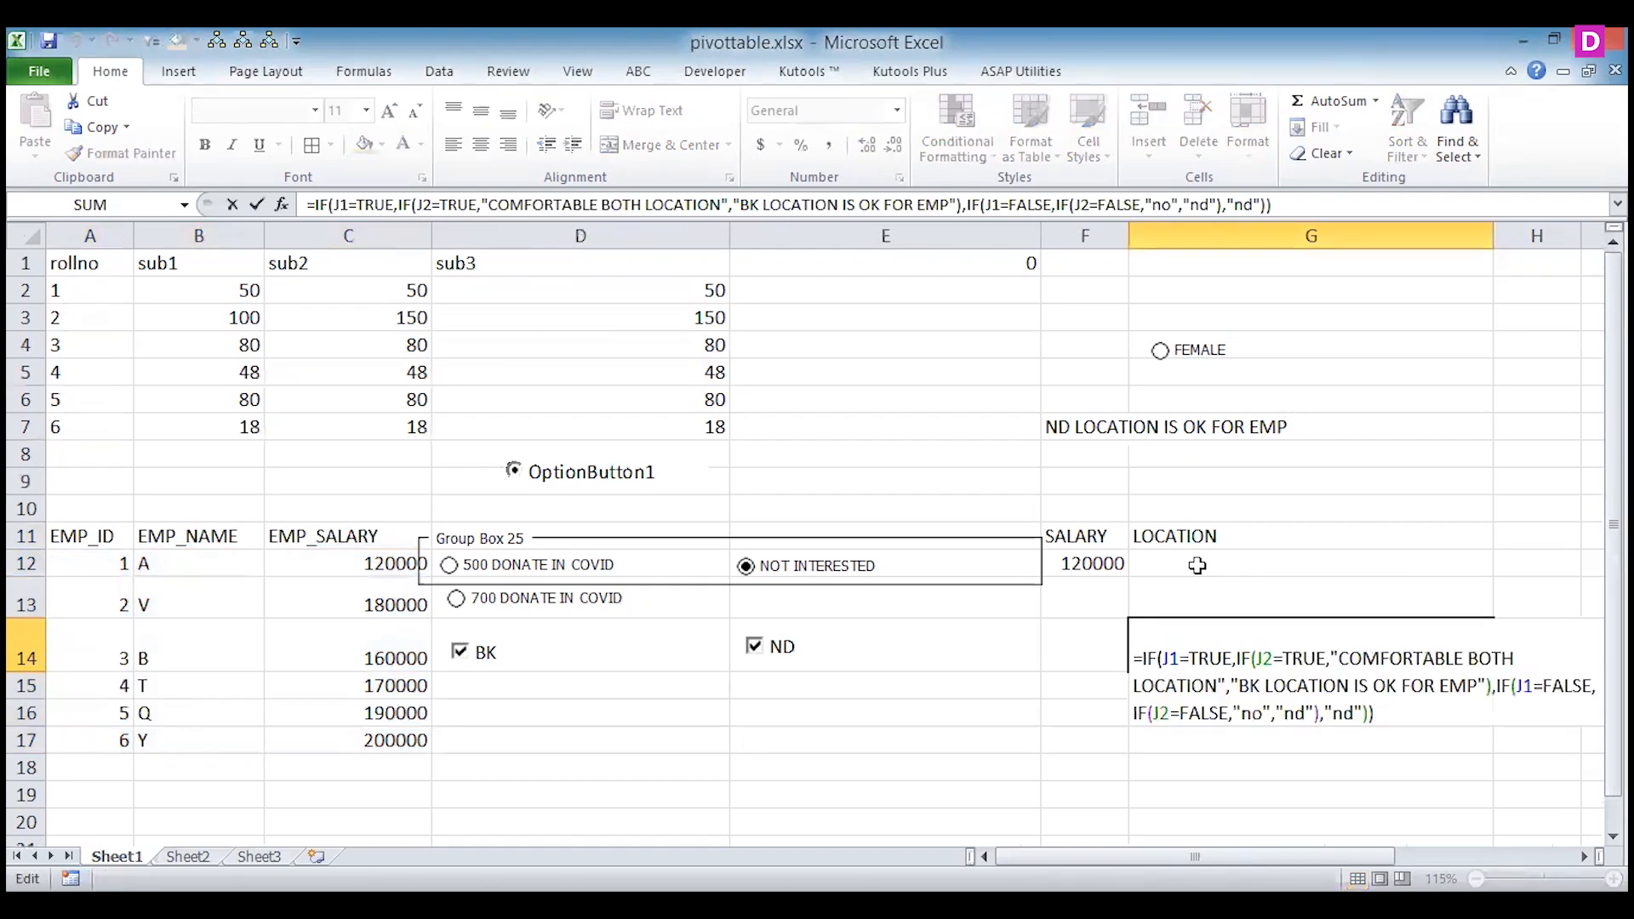
key("ctrl+Return")
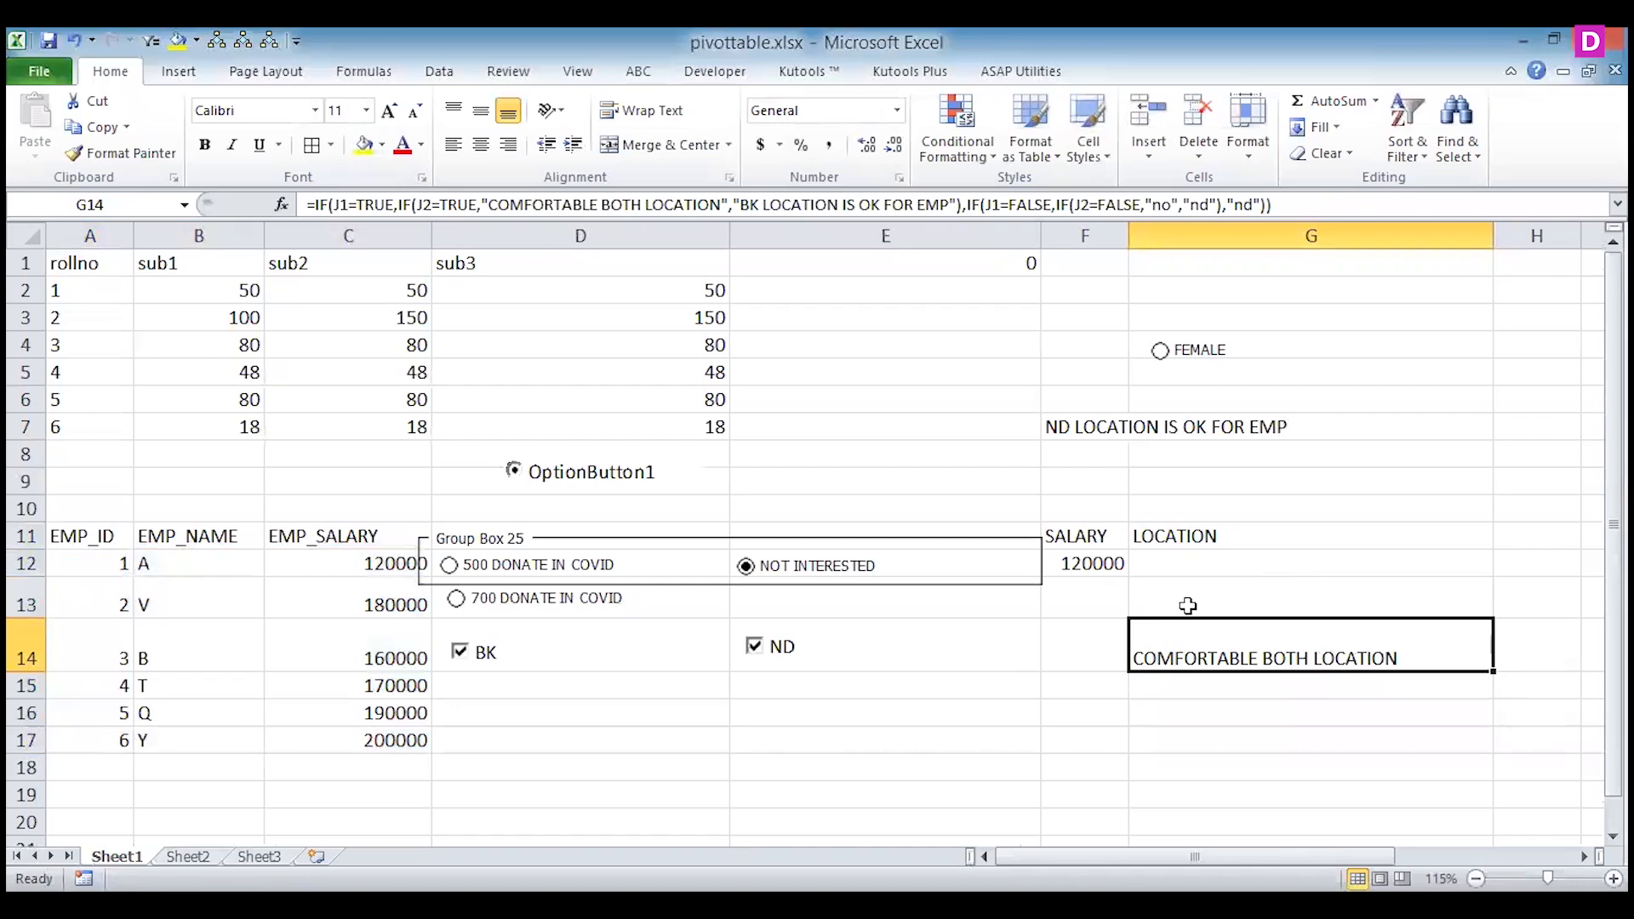
left_click(1188, 605)
type("=if")
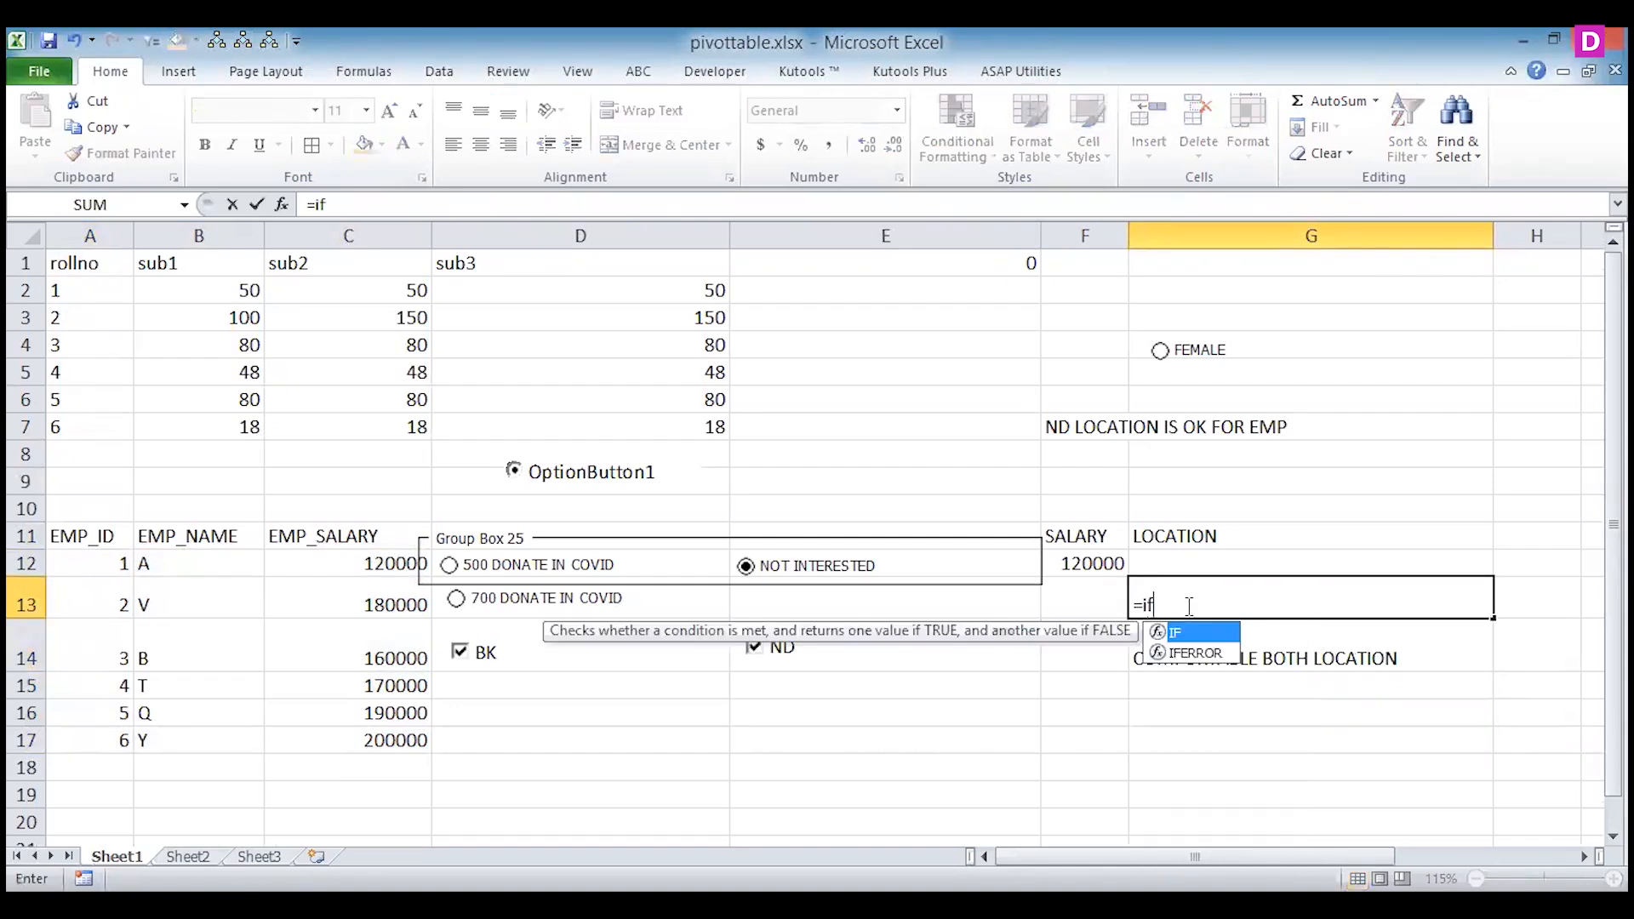
type("(")
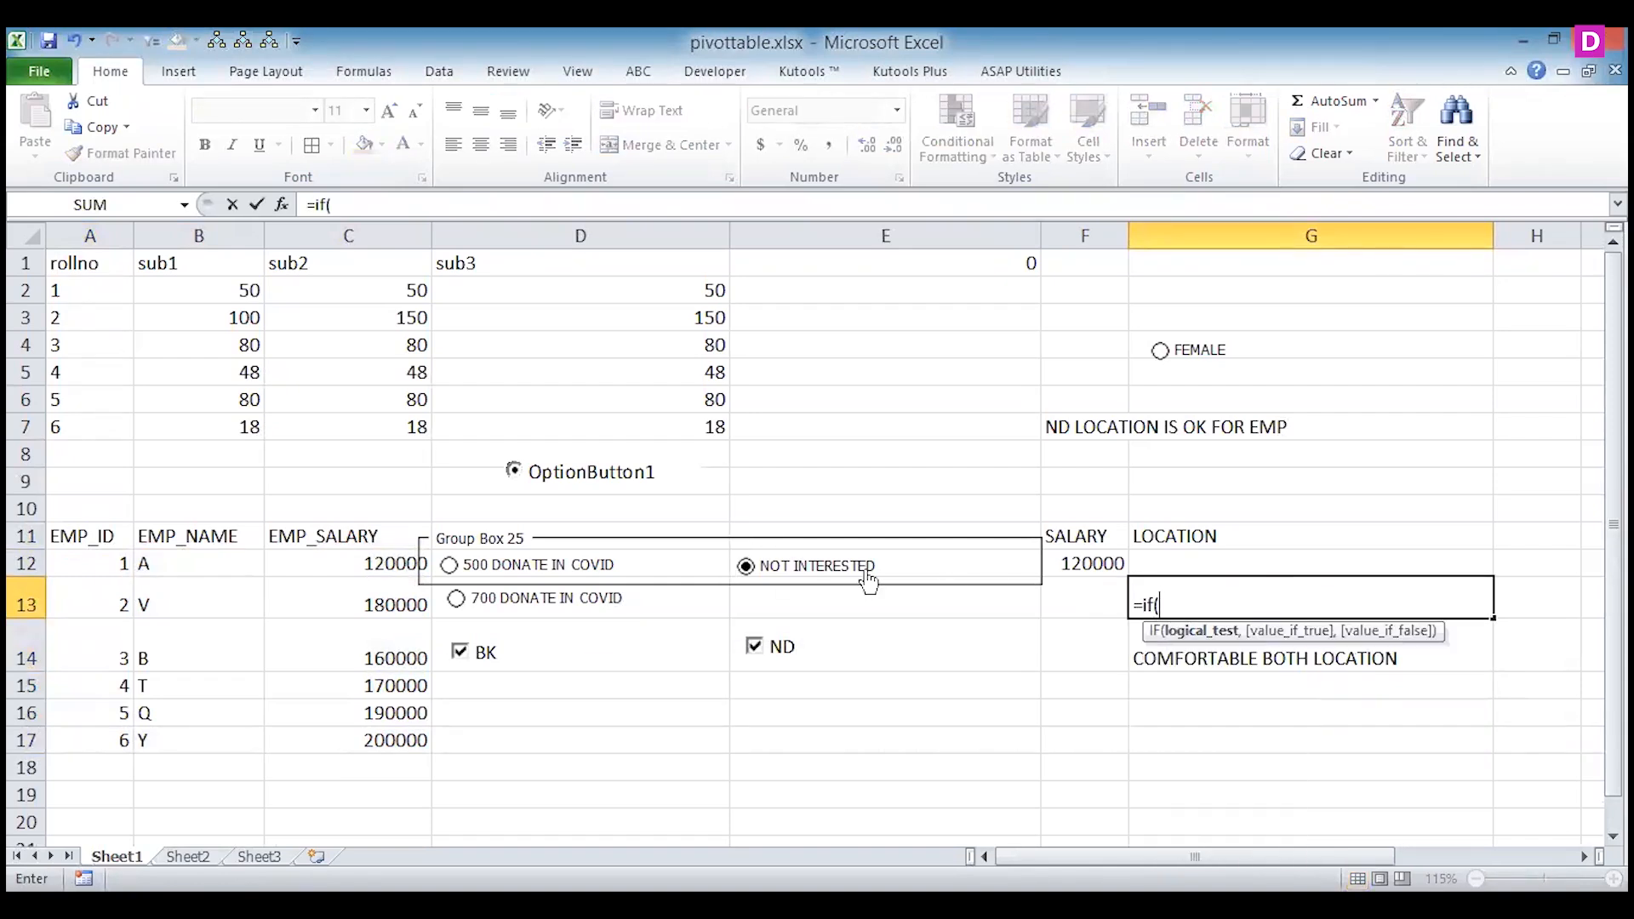
type("j1=true,if")
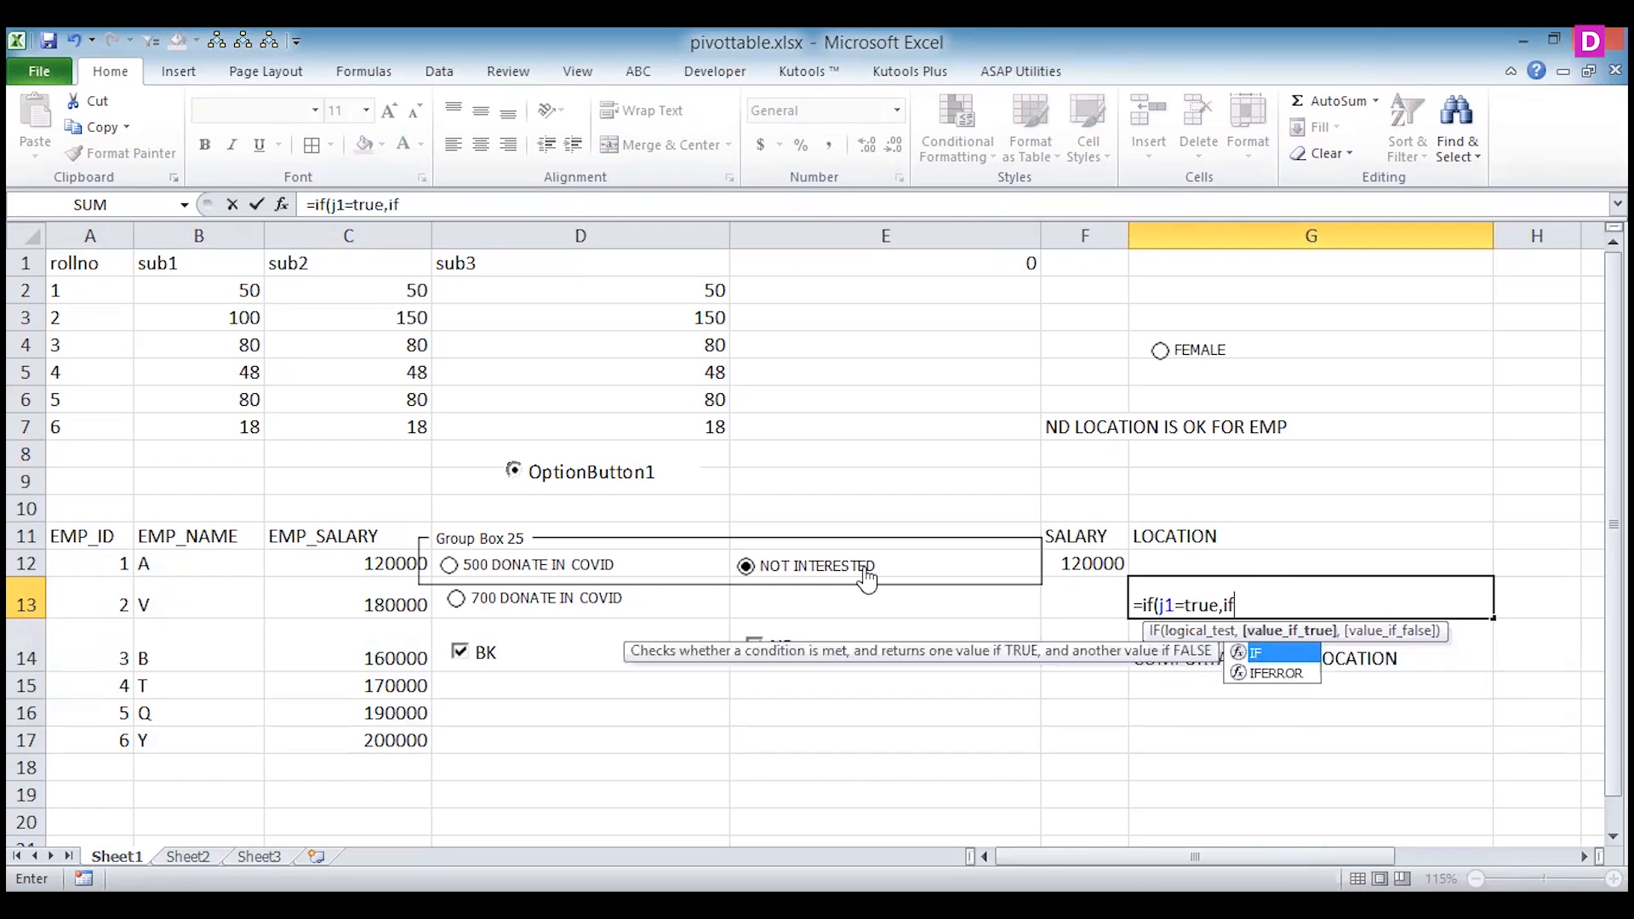
type("(j2=tr")
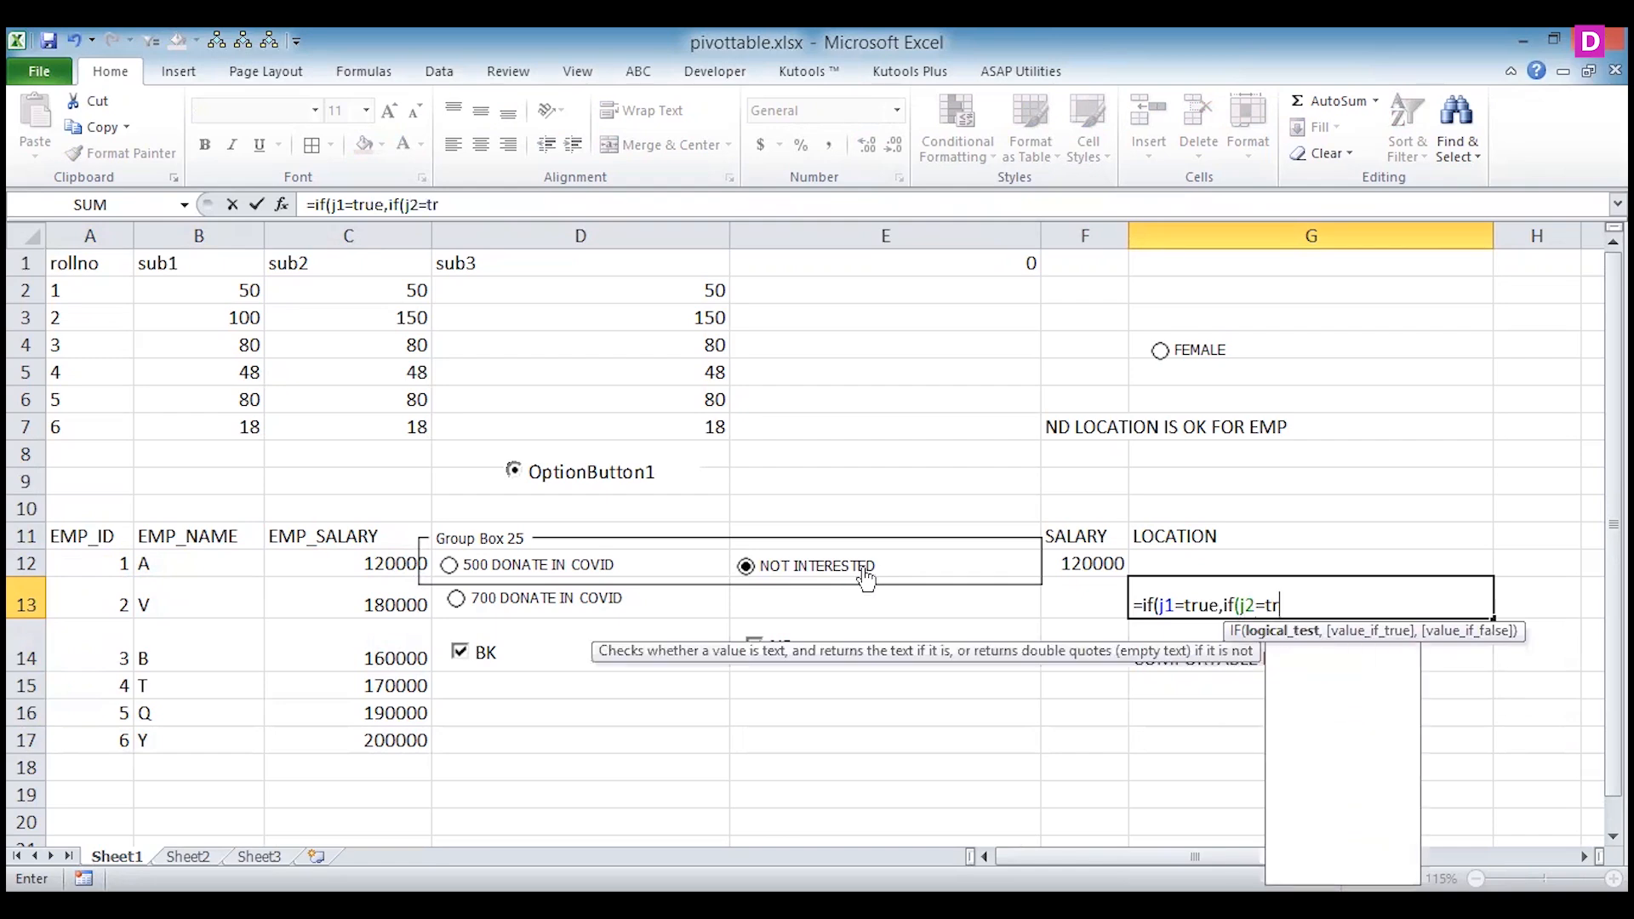
type("ue,\"")
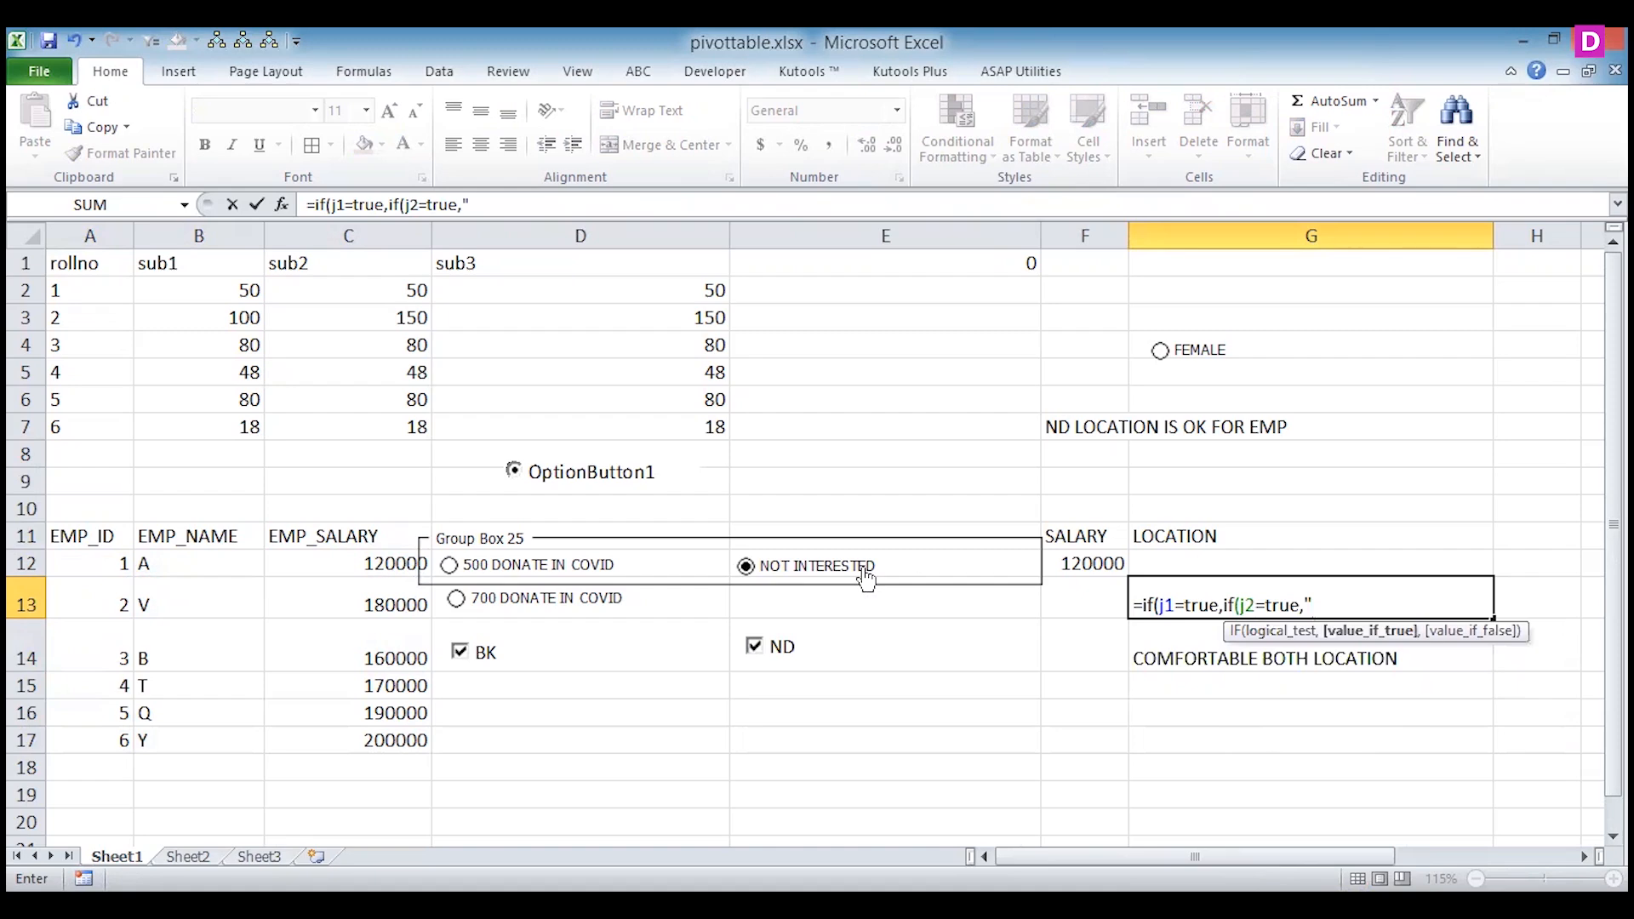
type("comforta")
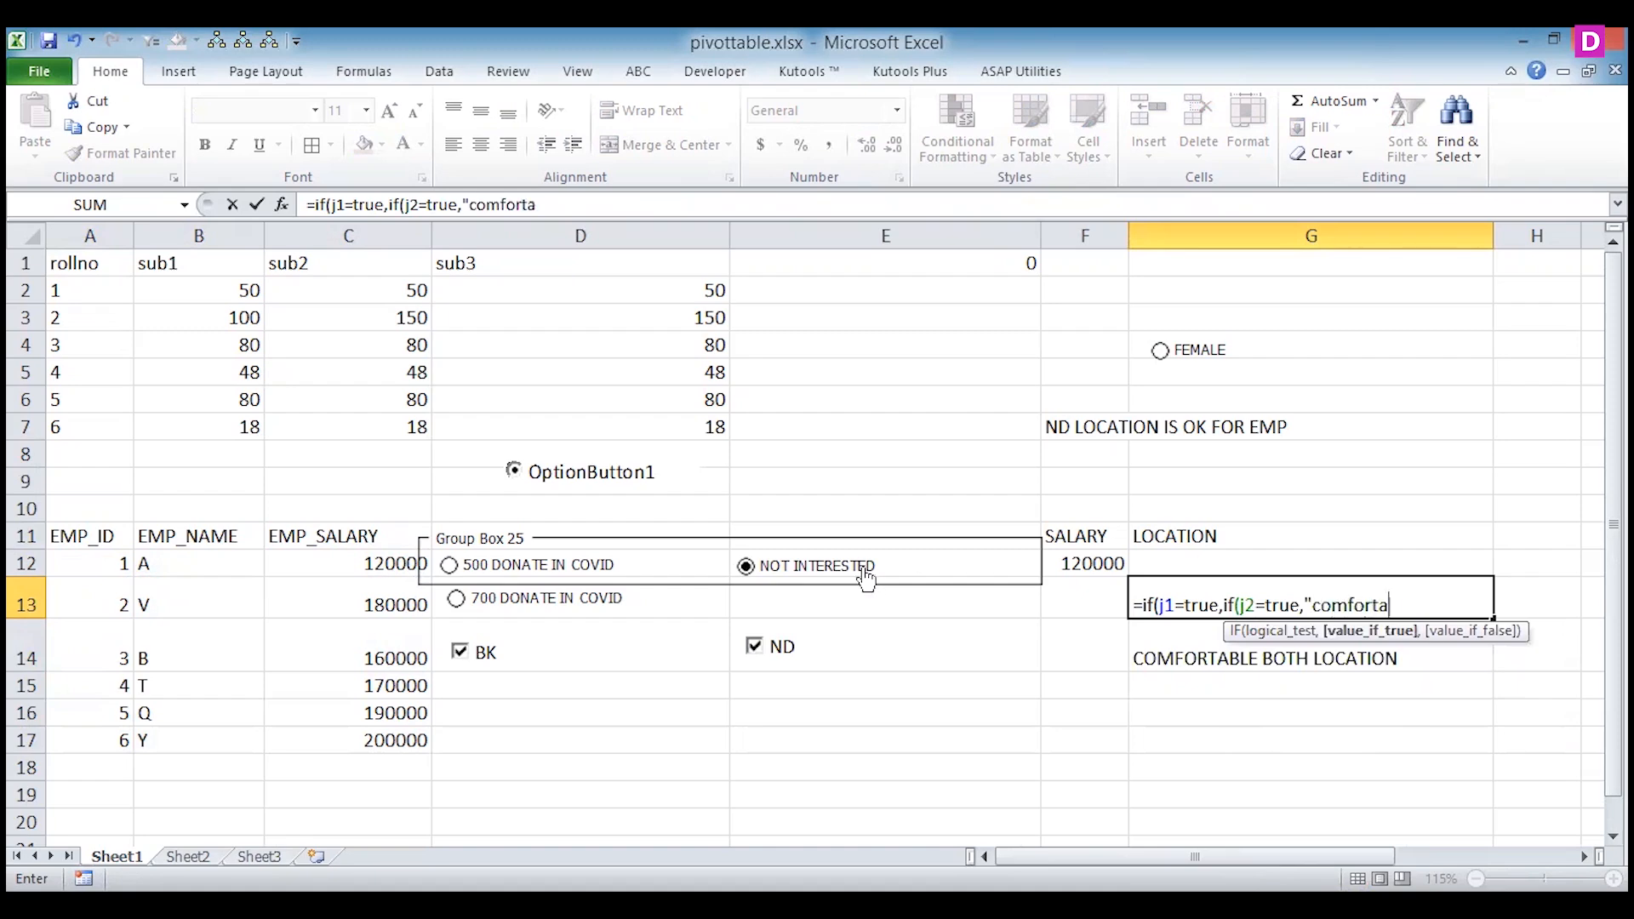
type("ble both location\"")
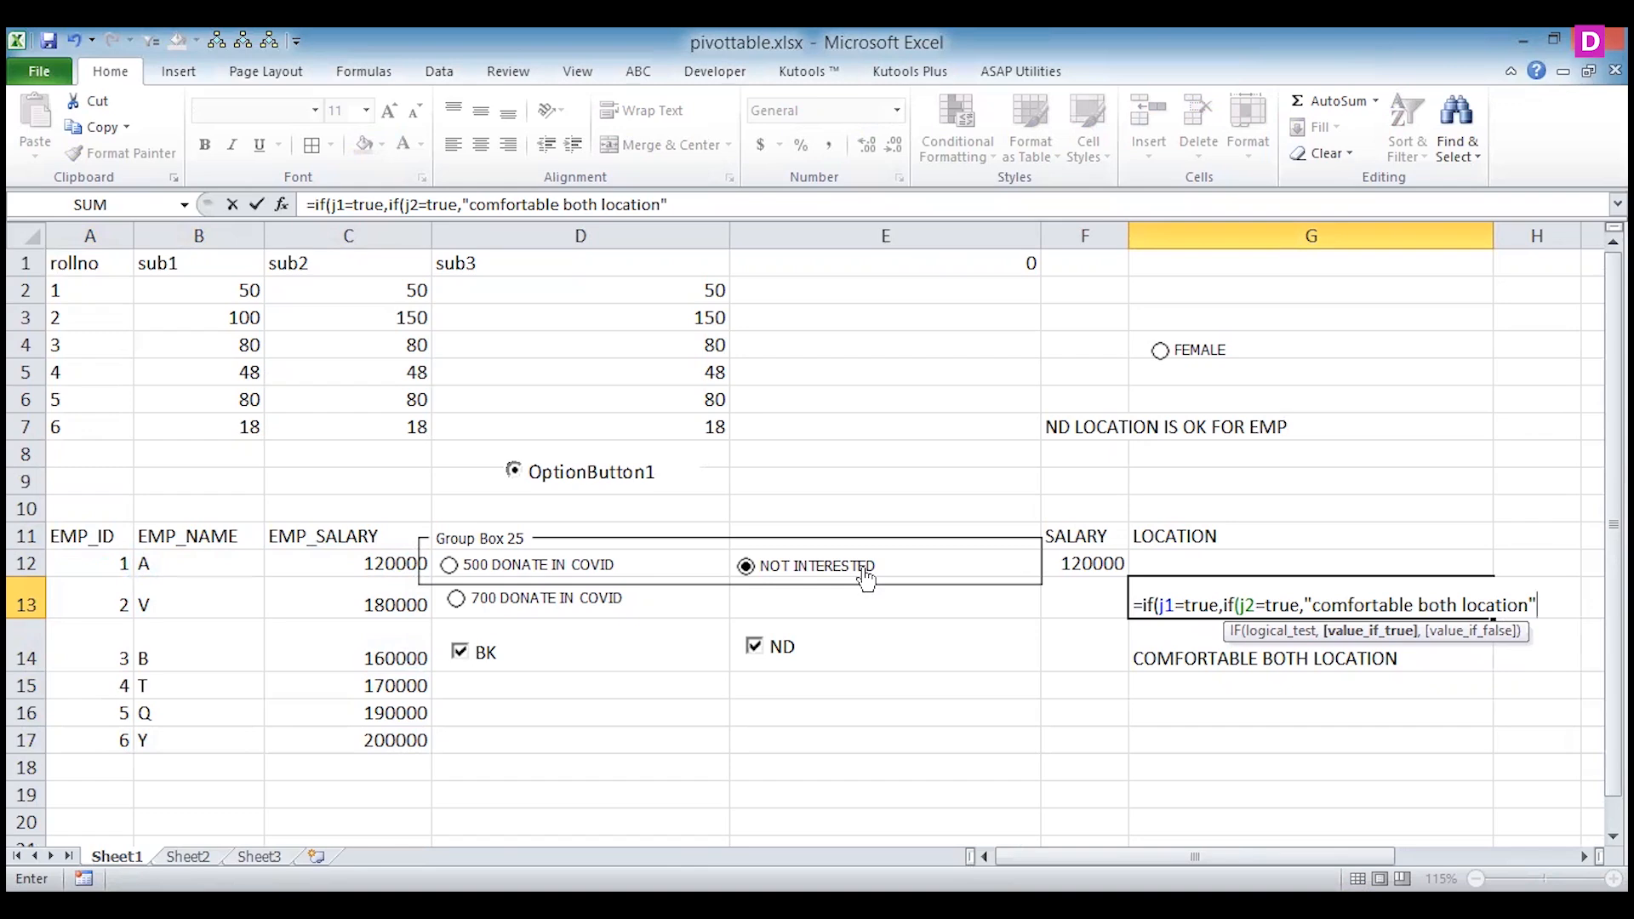
type(",\"")
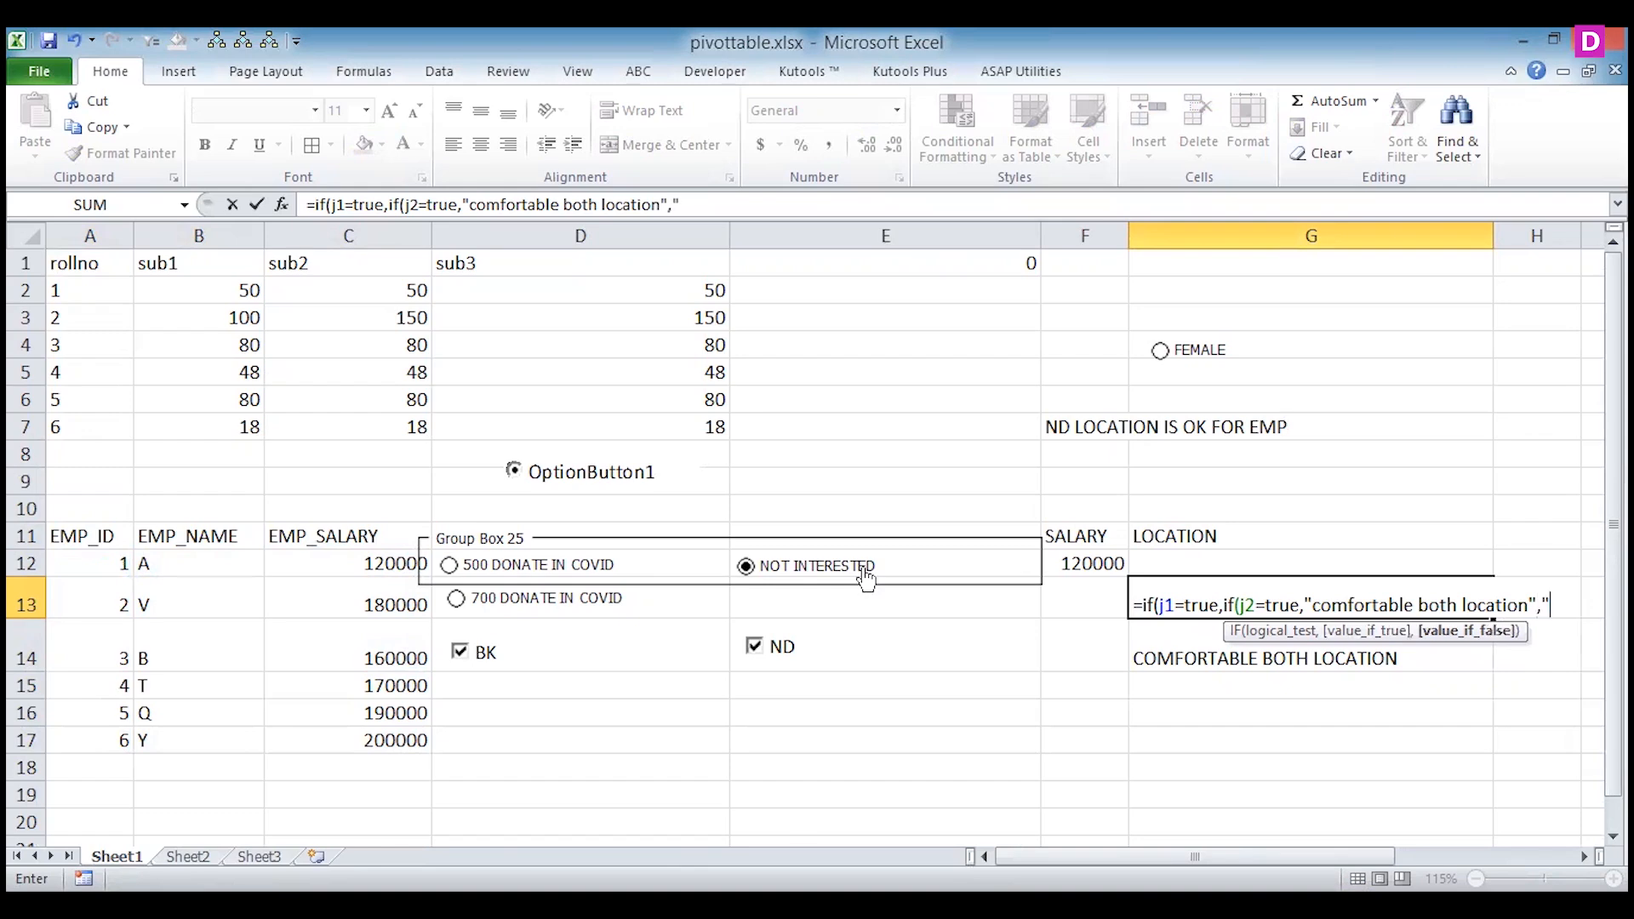
type("bk selected\"")
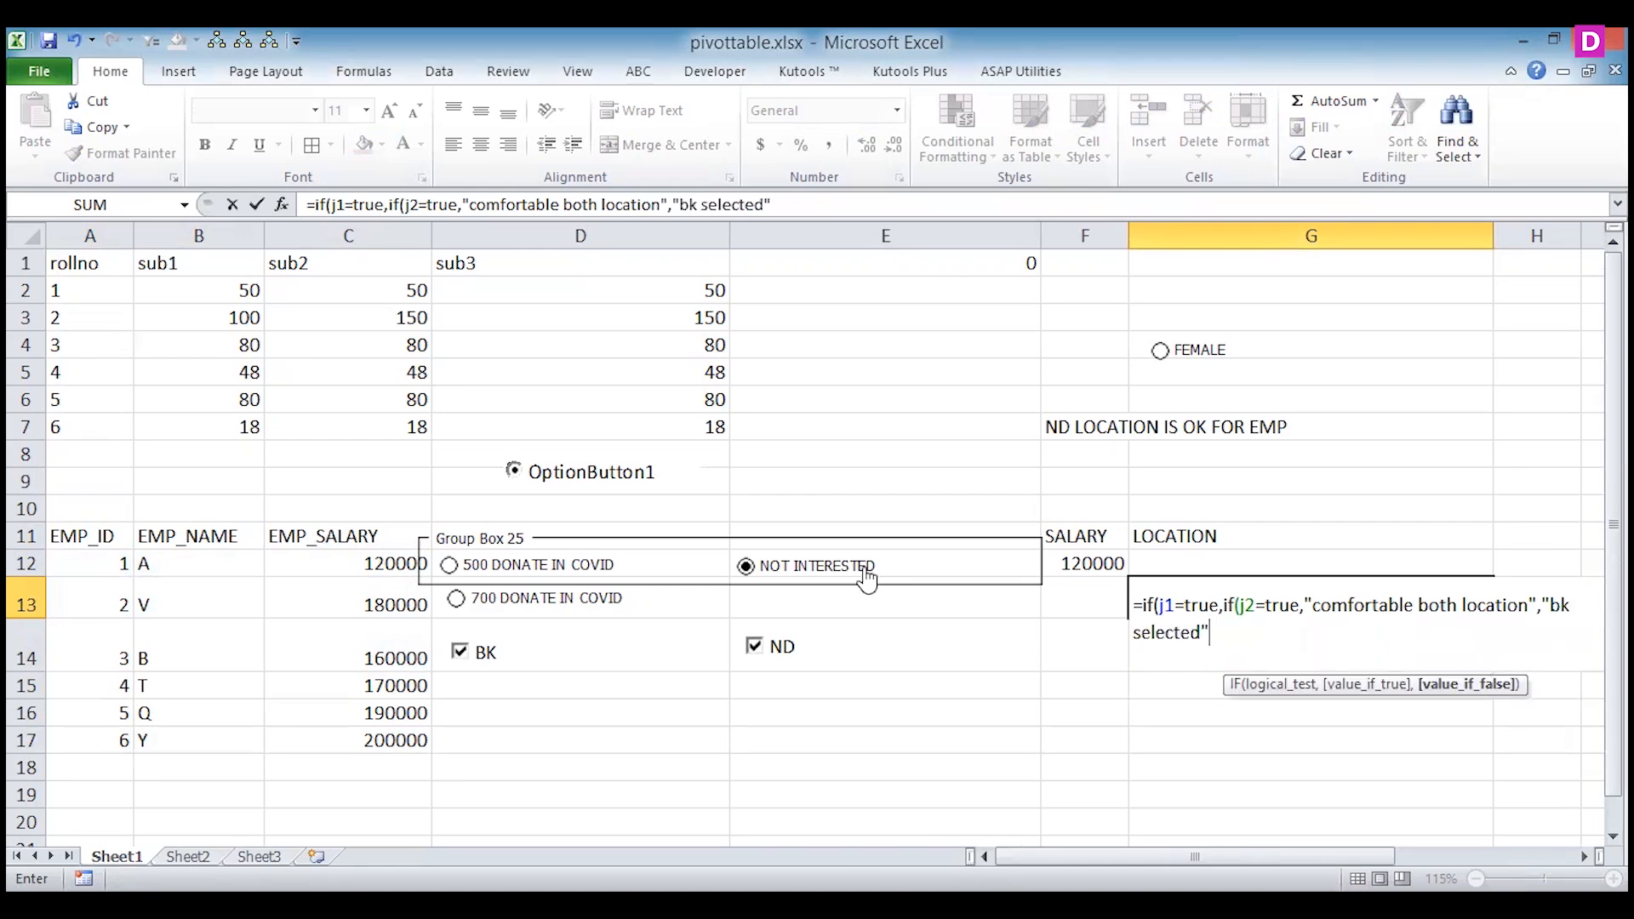
type("),if(")
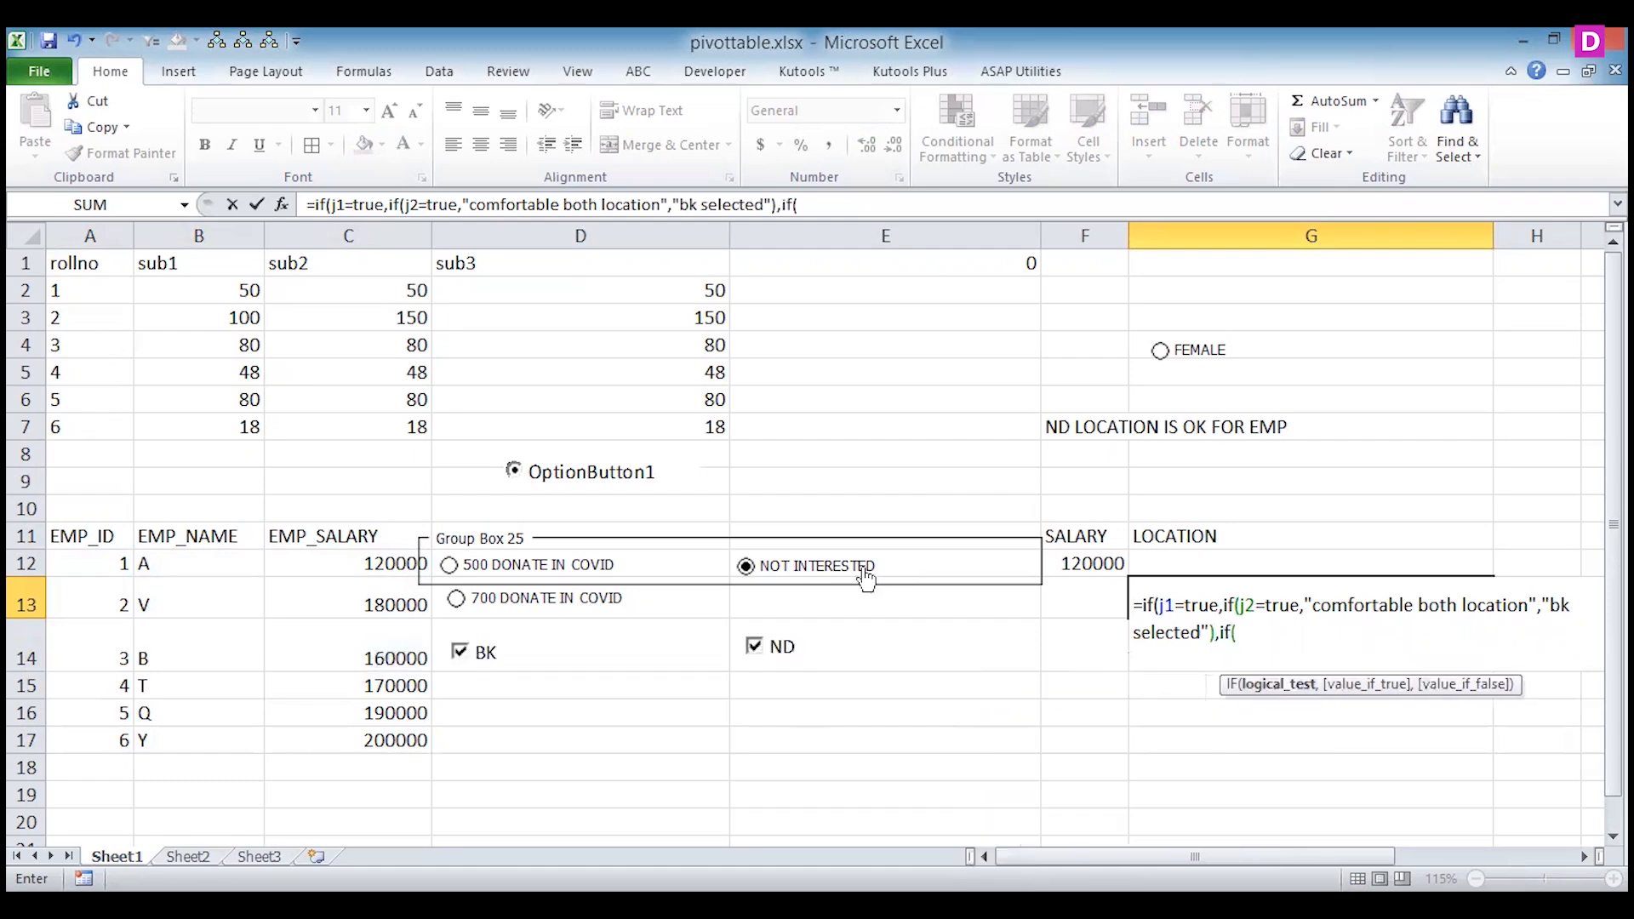
type("j1=false")
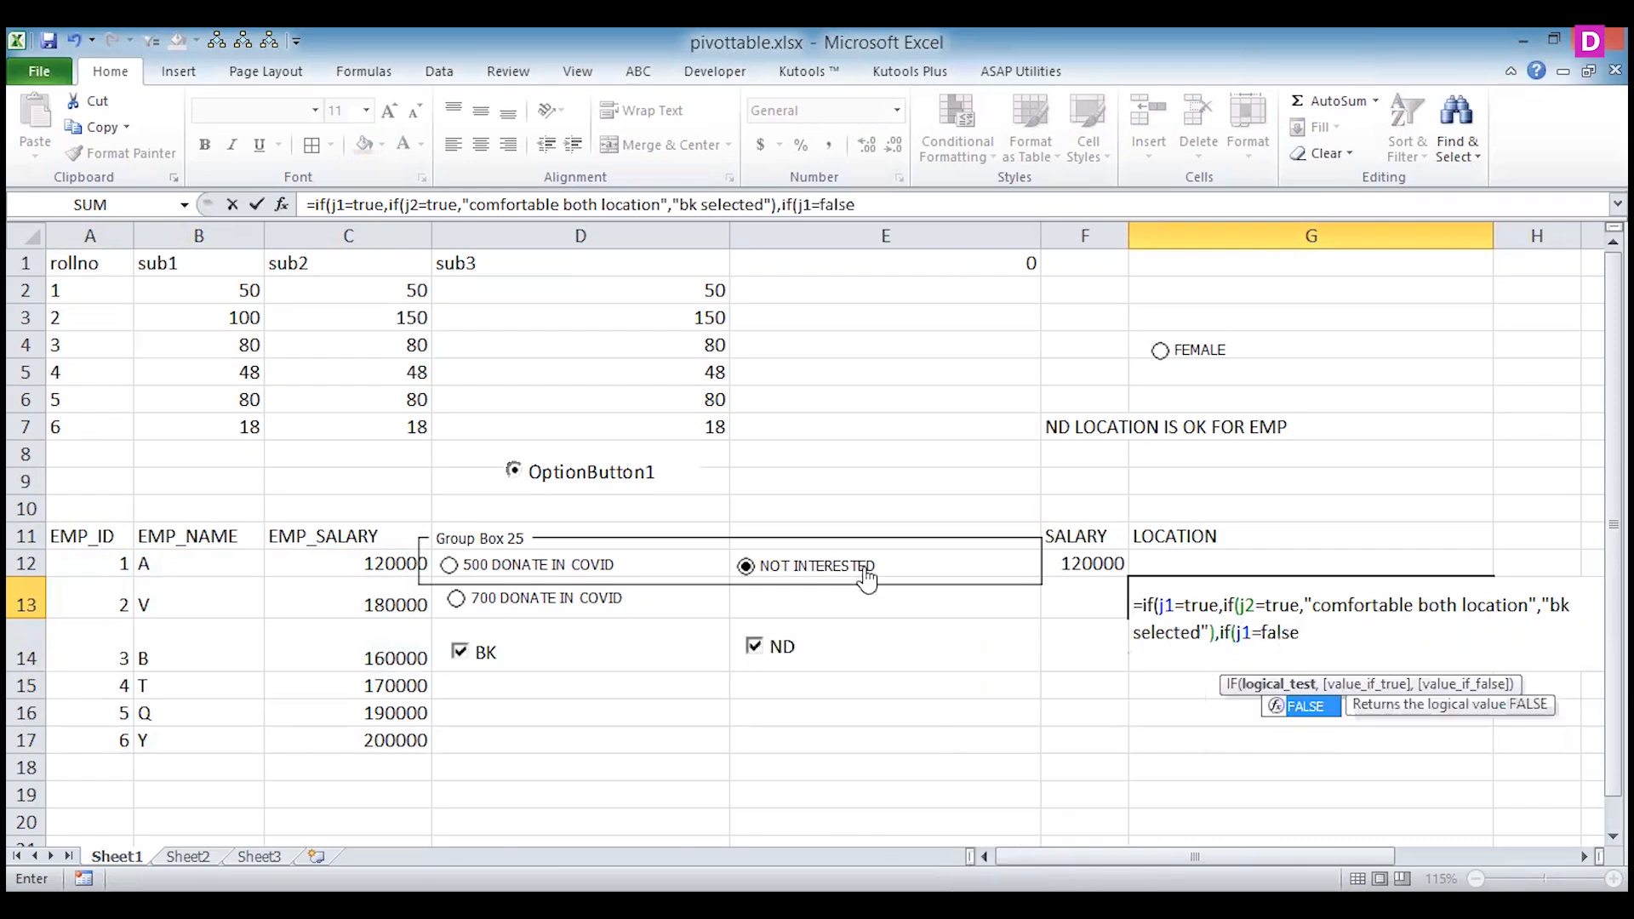
type(",if(")
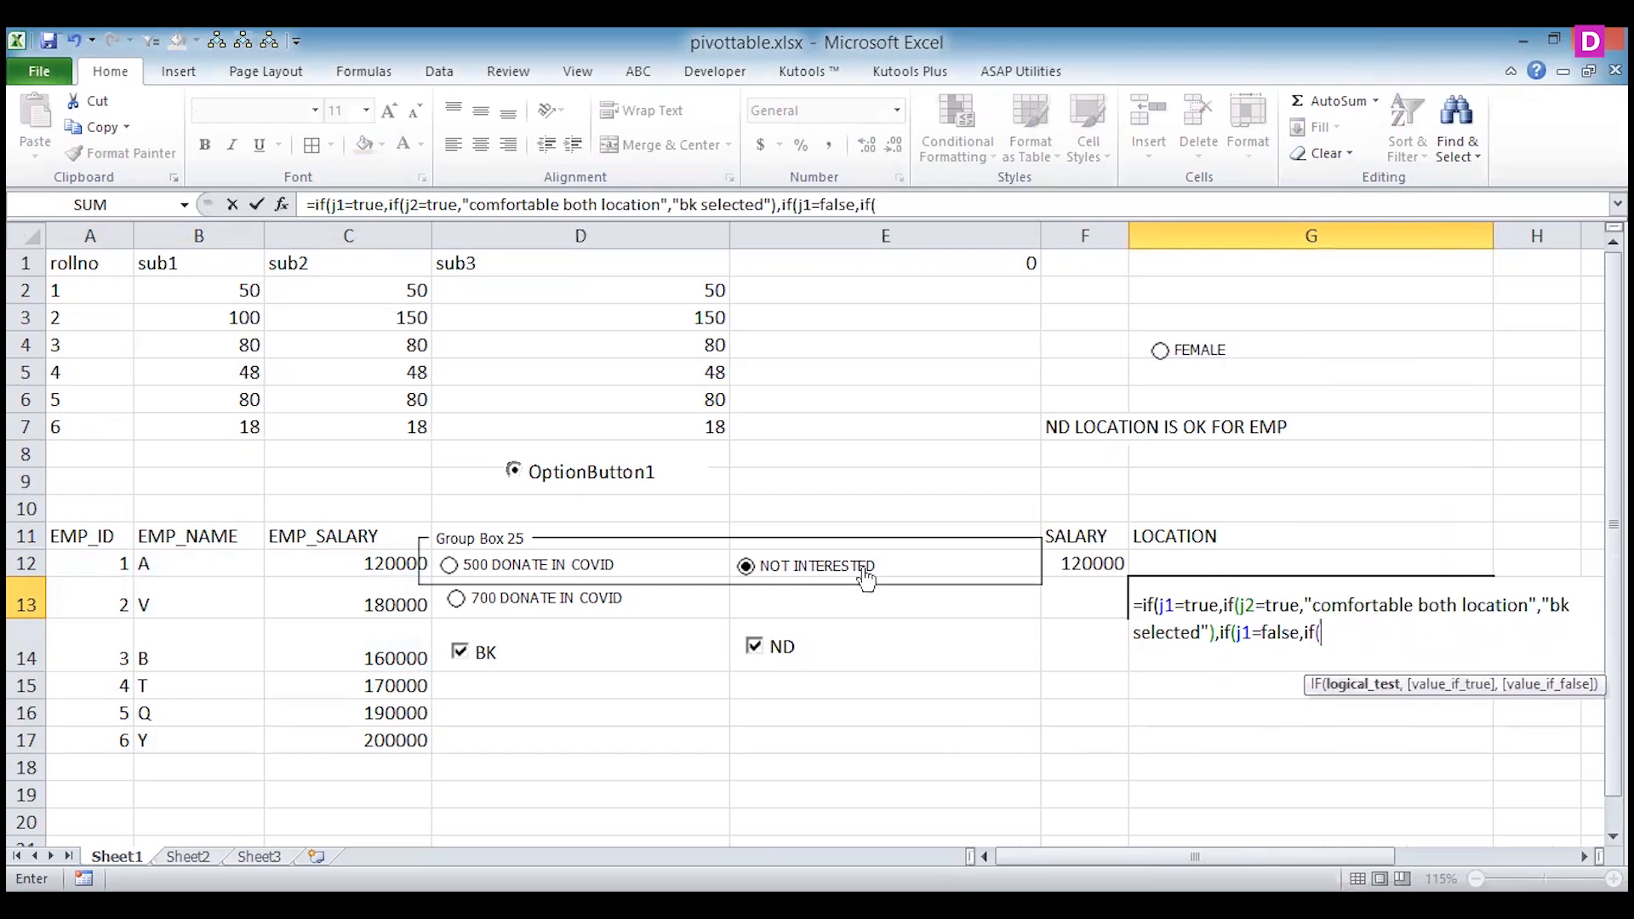
type("j2=fa")
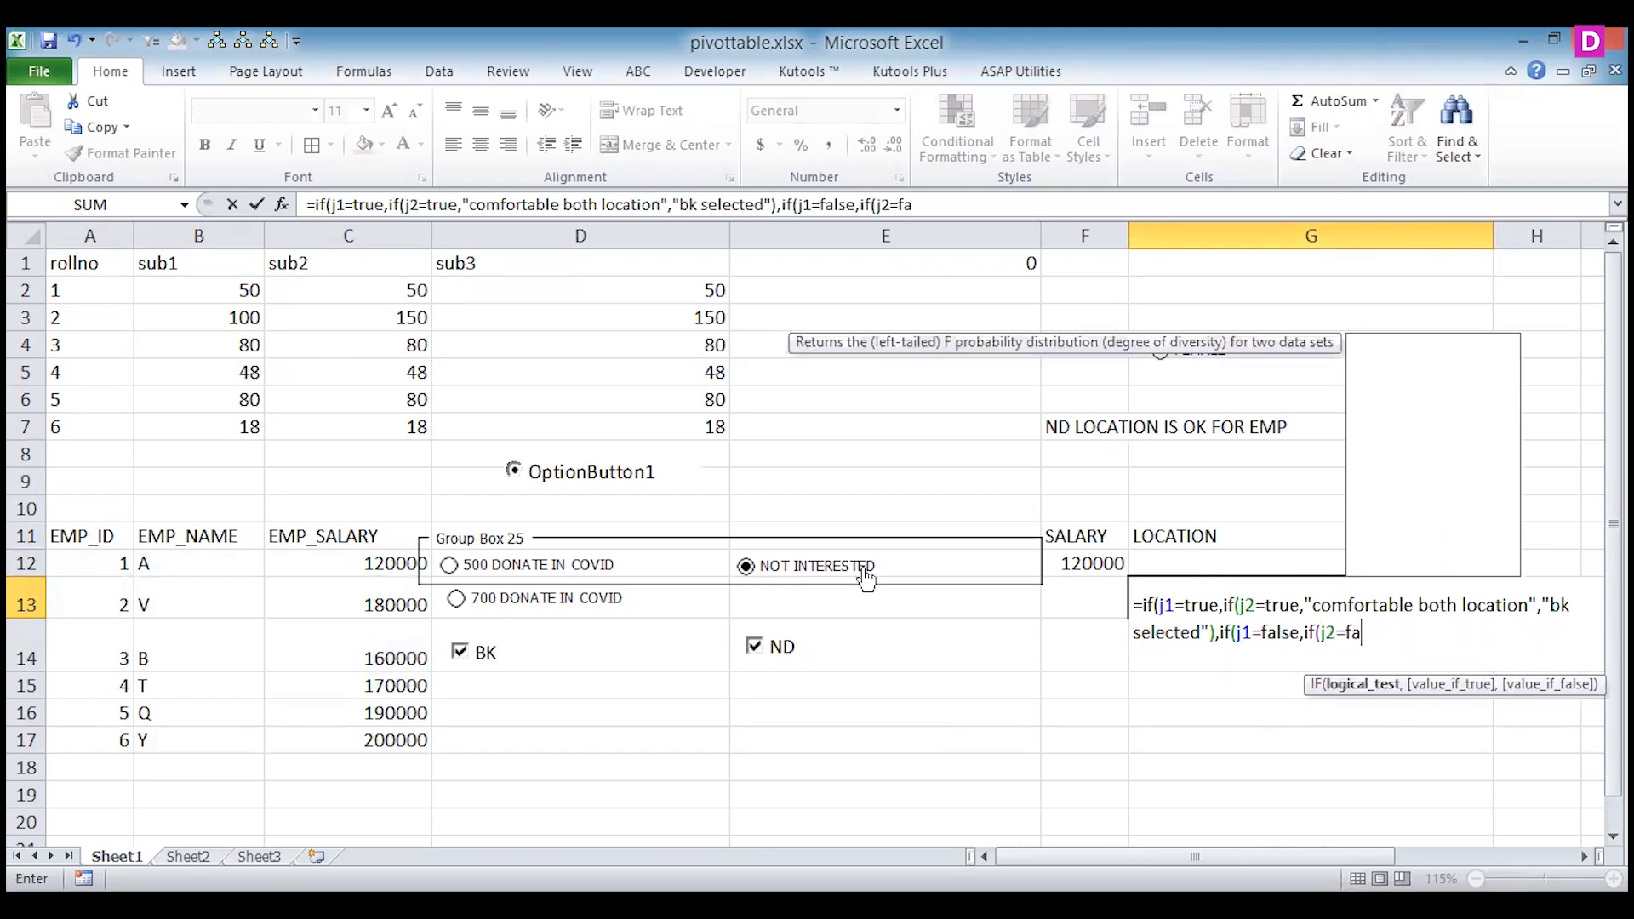
type("lse,\"no selected v")
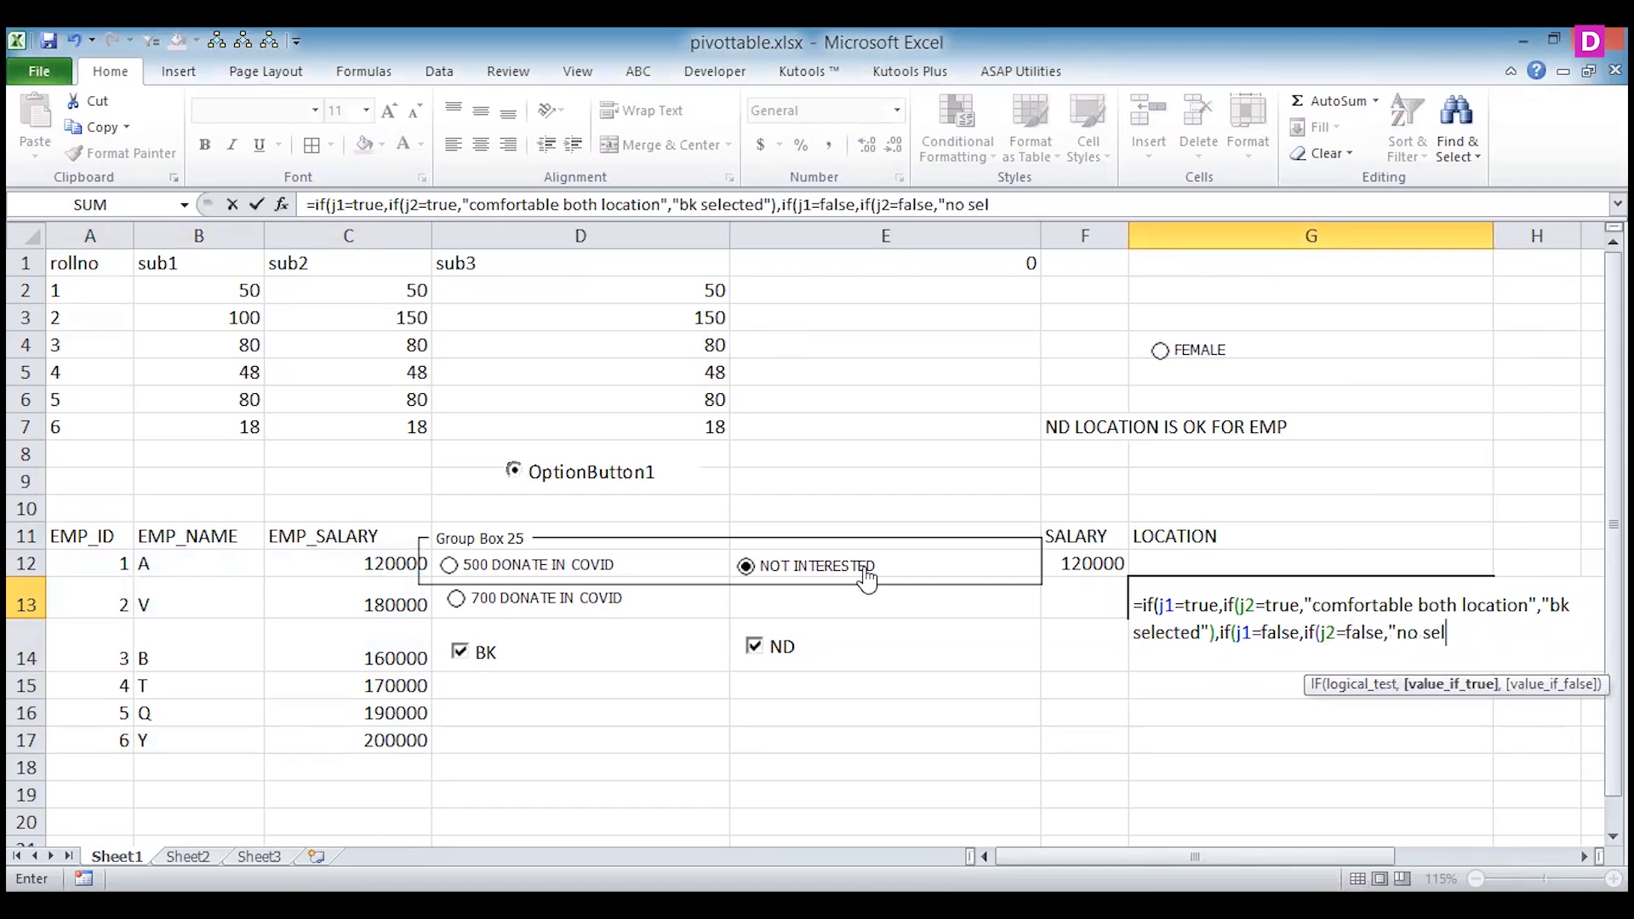
type("alue\"")
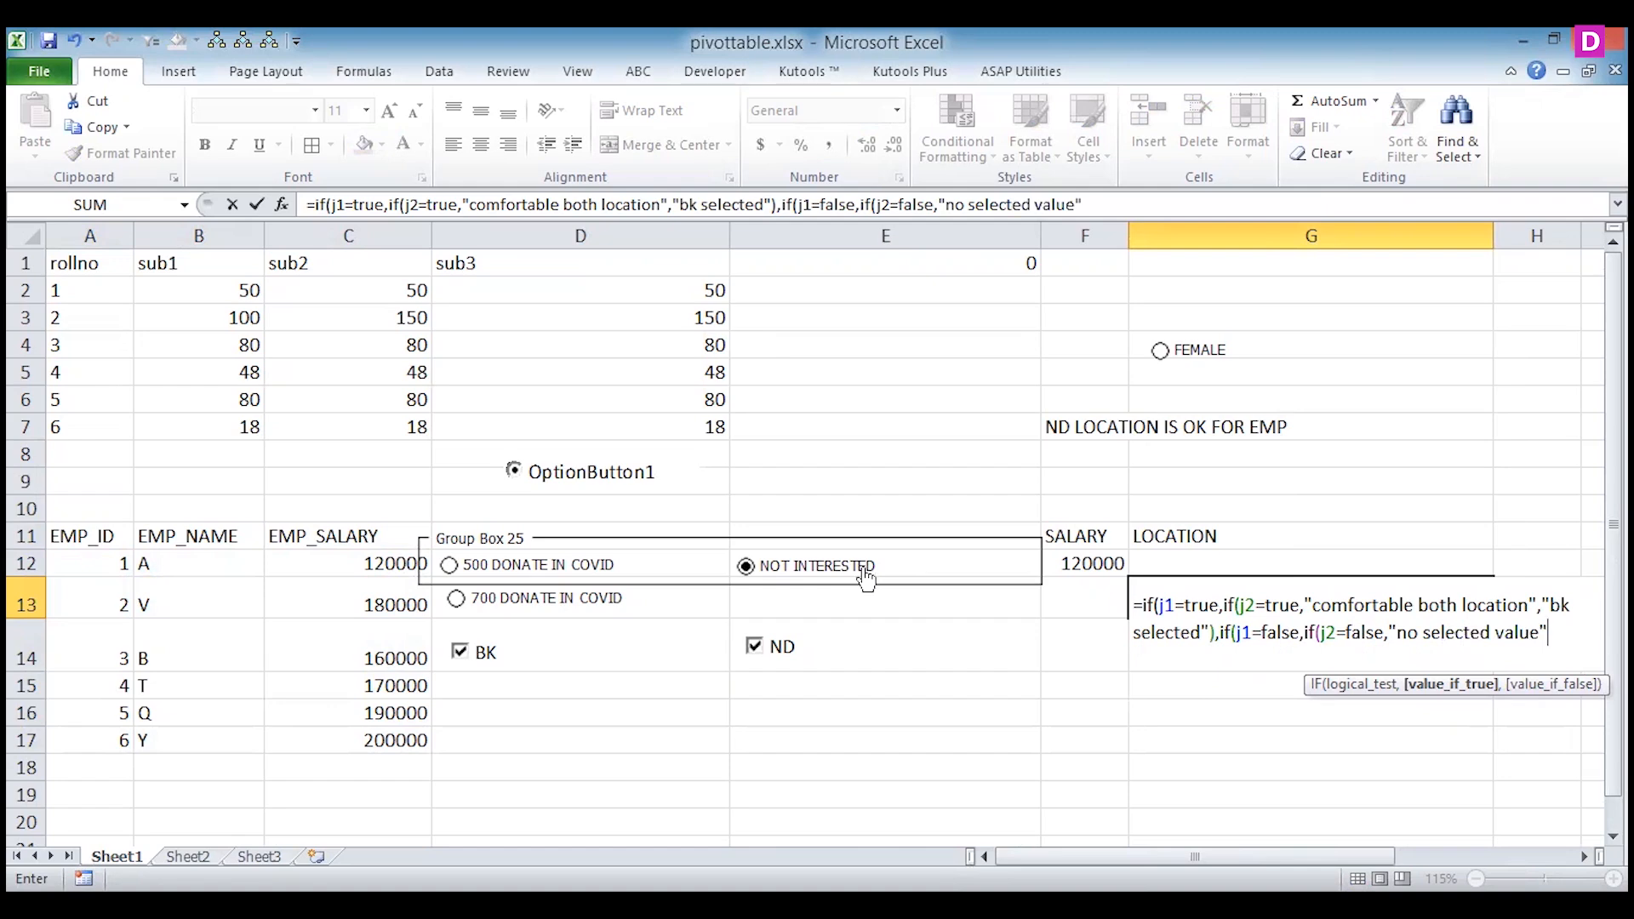
type(",\"")
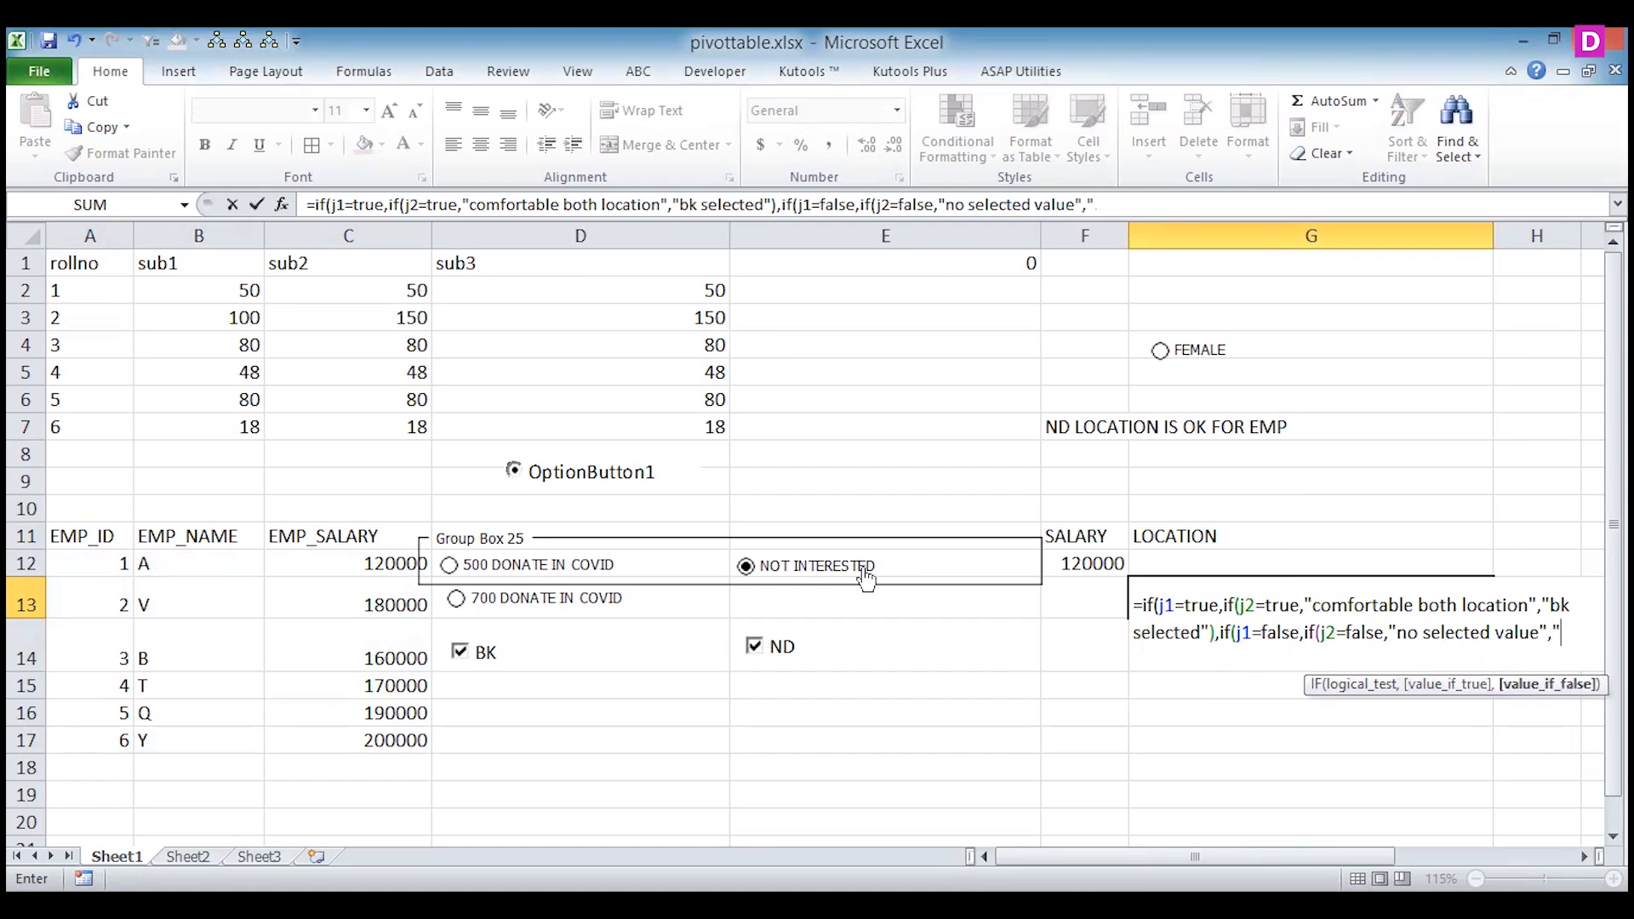
type("nd selected")
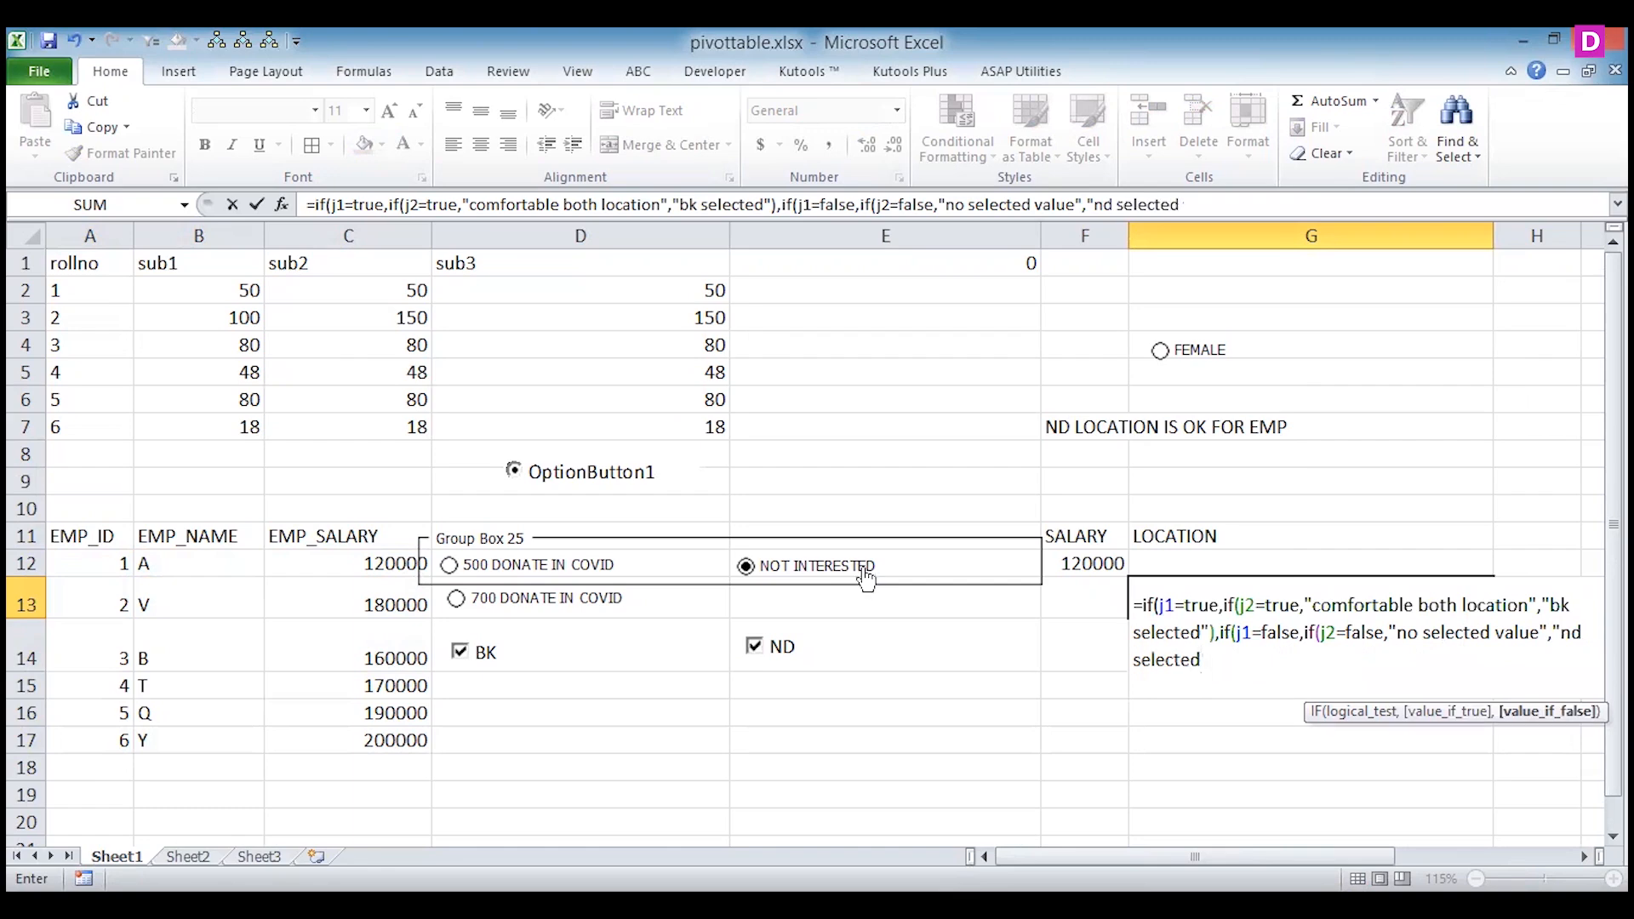
type("\",")
Close the J2 test, add "nd selected" as the J1=false test's alternative, and commit the formula in G13.
key("BackSpace")
type(")")
type(",\"nd selected\"),\"nd selected\"))")
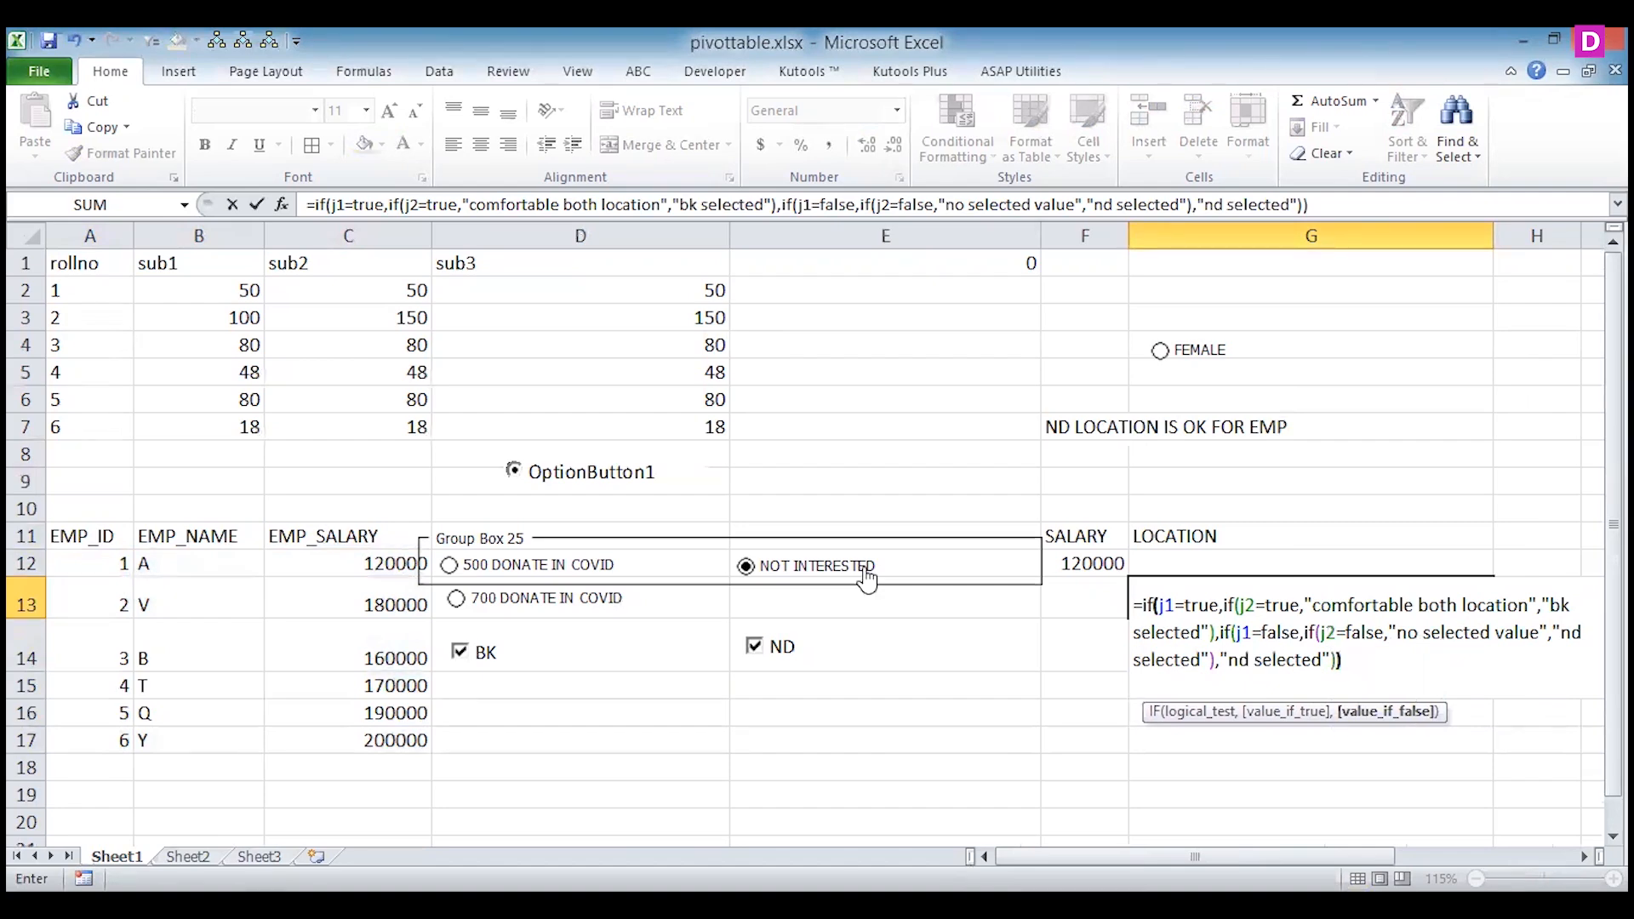
key("Return")
key("Up")
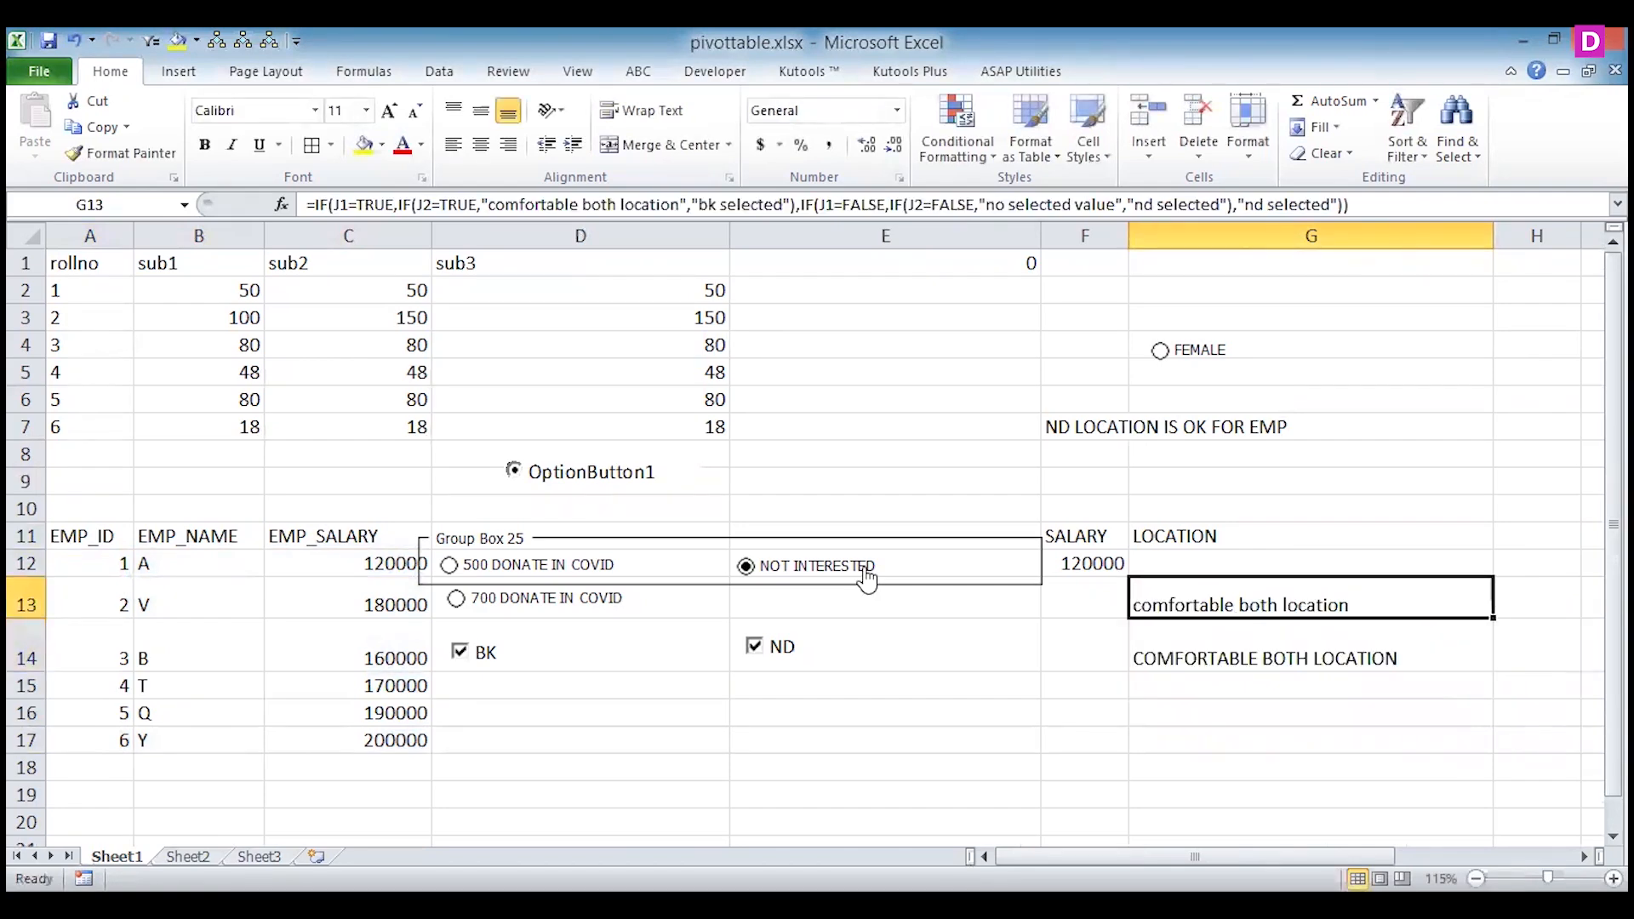
Test the location formulas by toggling the BK and ND check boxes, ending with only BK checked.
left_click(753, 646)
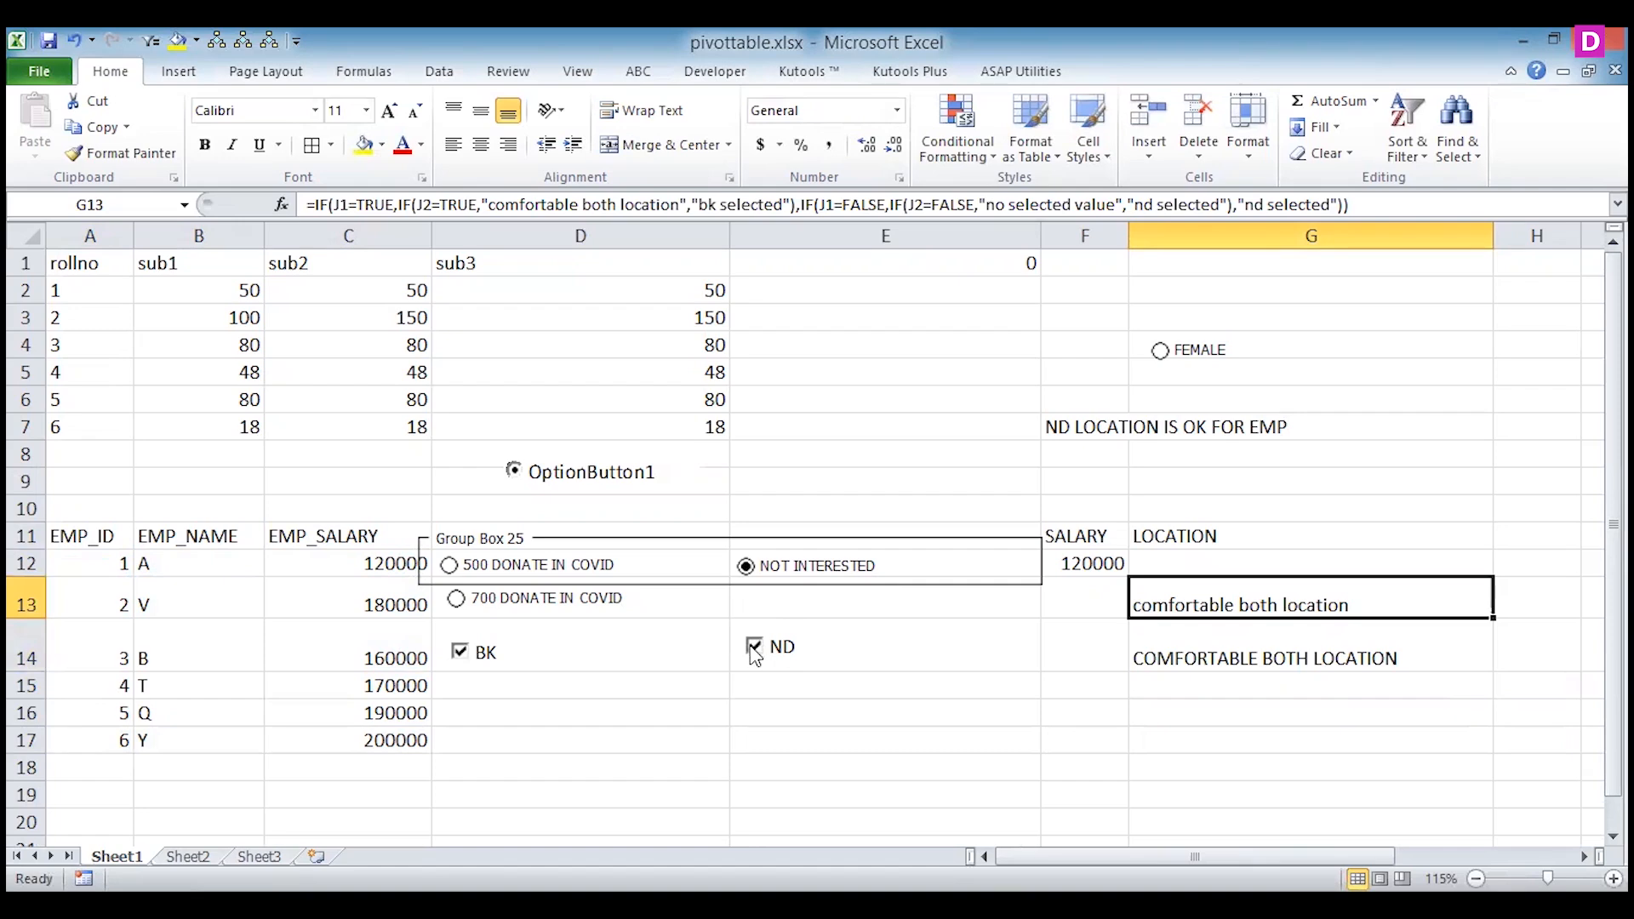
left_click(462, 652)
left_click(754, 649)
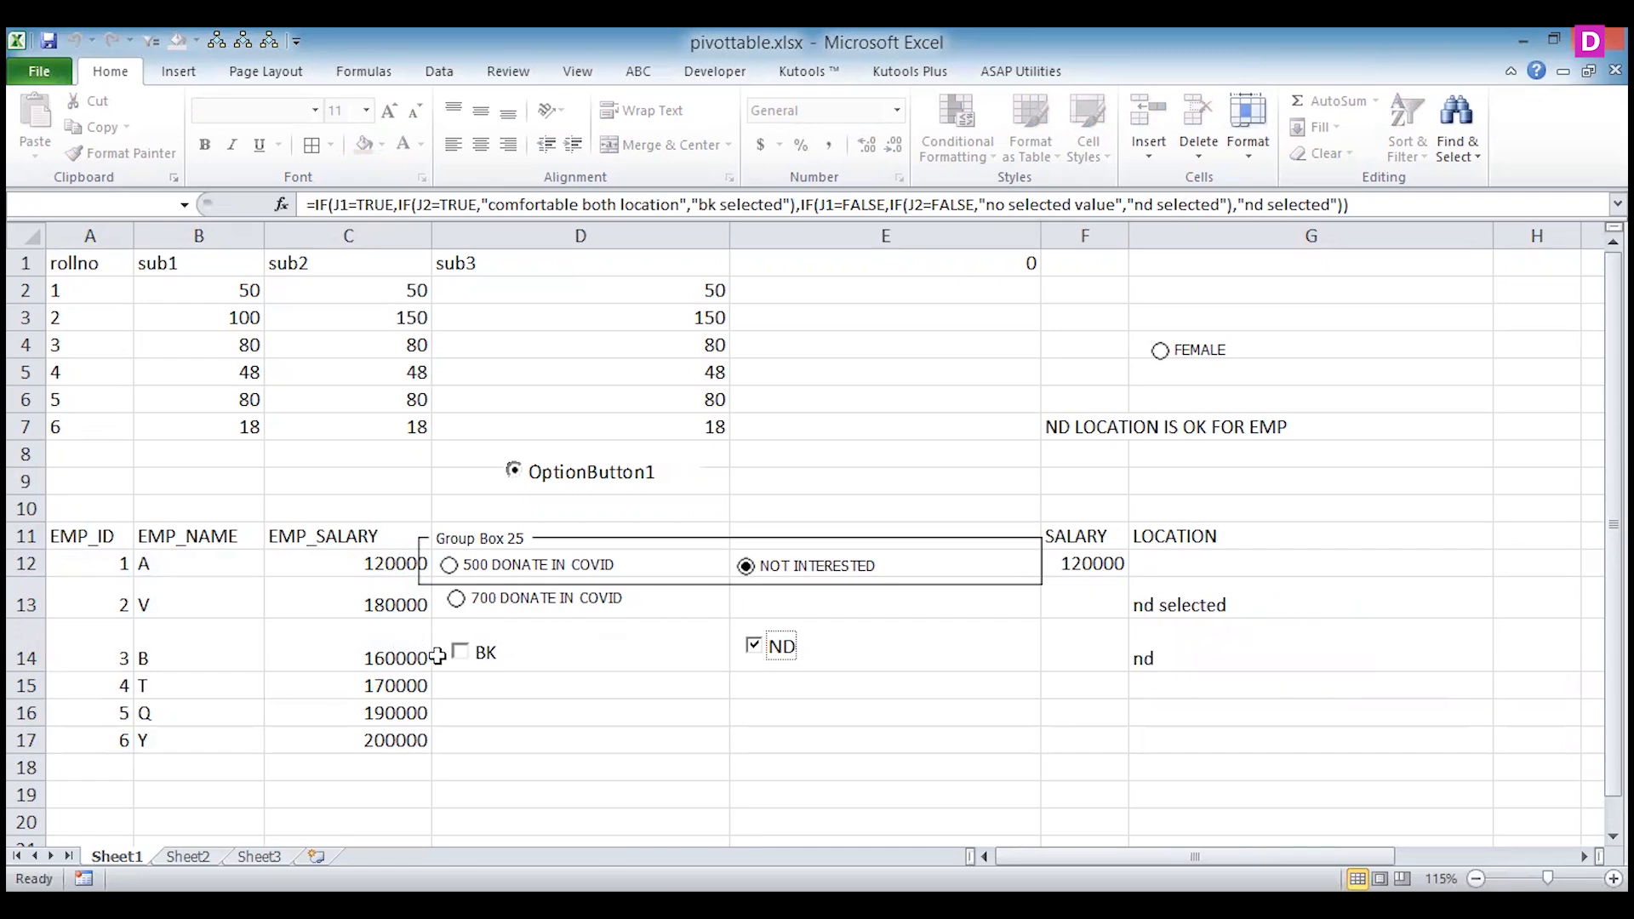
left_click(754, 651)
left_click(461, 655)
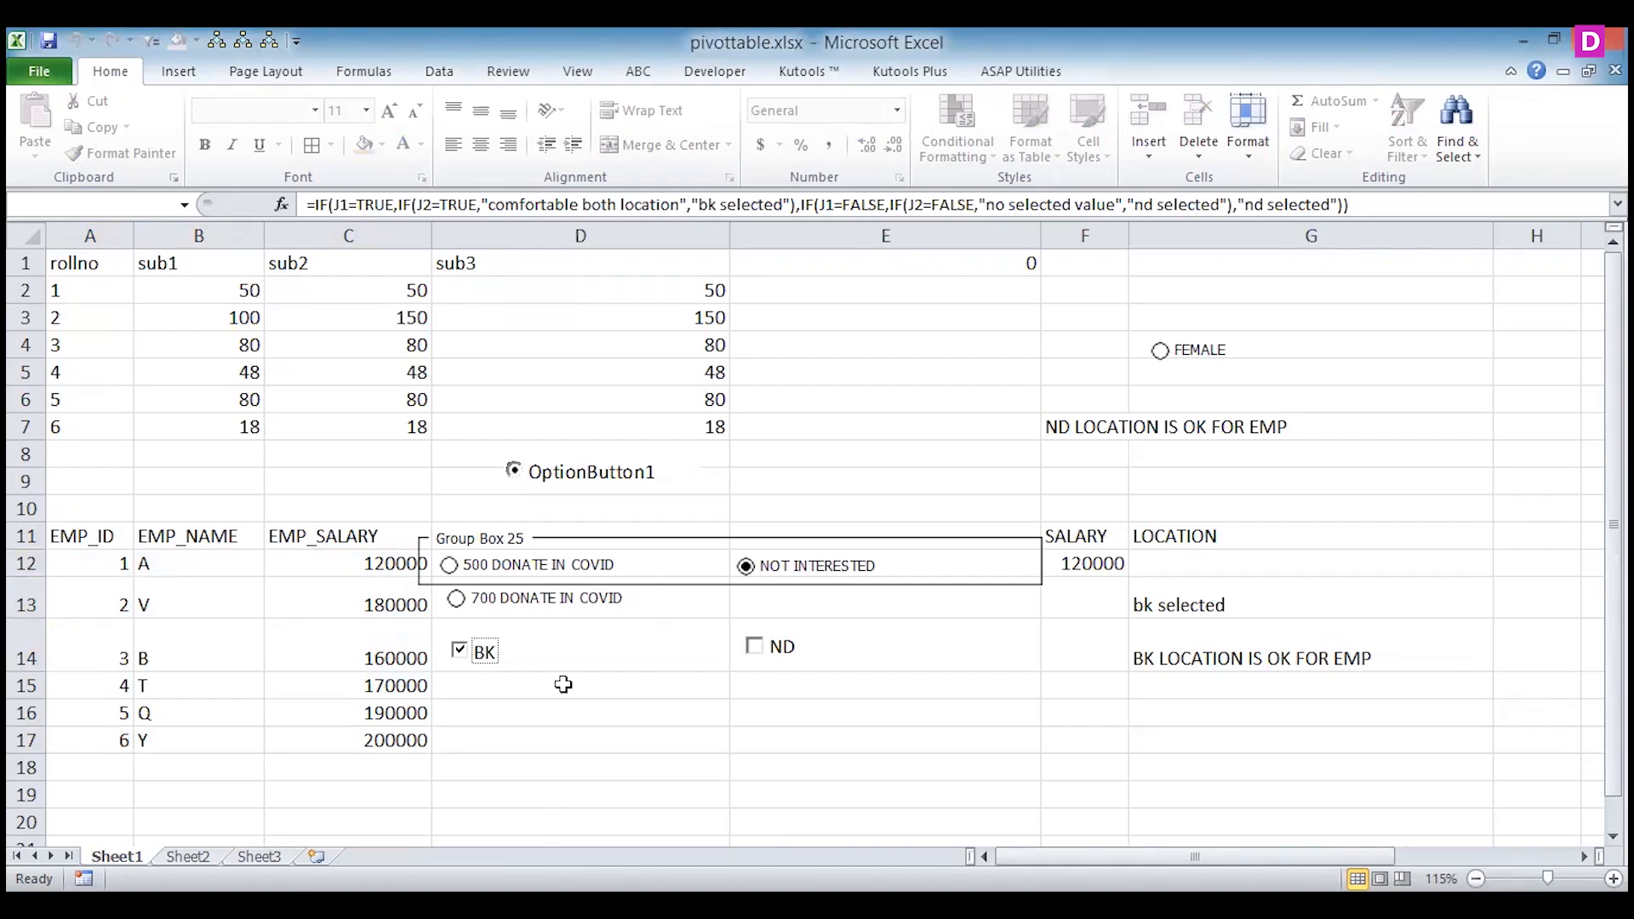
Draw a form-control option button on Sheet2 below the employee table, around cells B12 to C13.
left_click(437, 765)
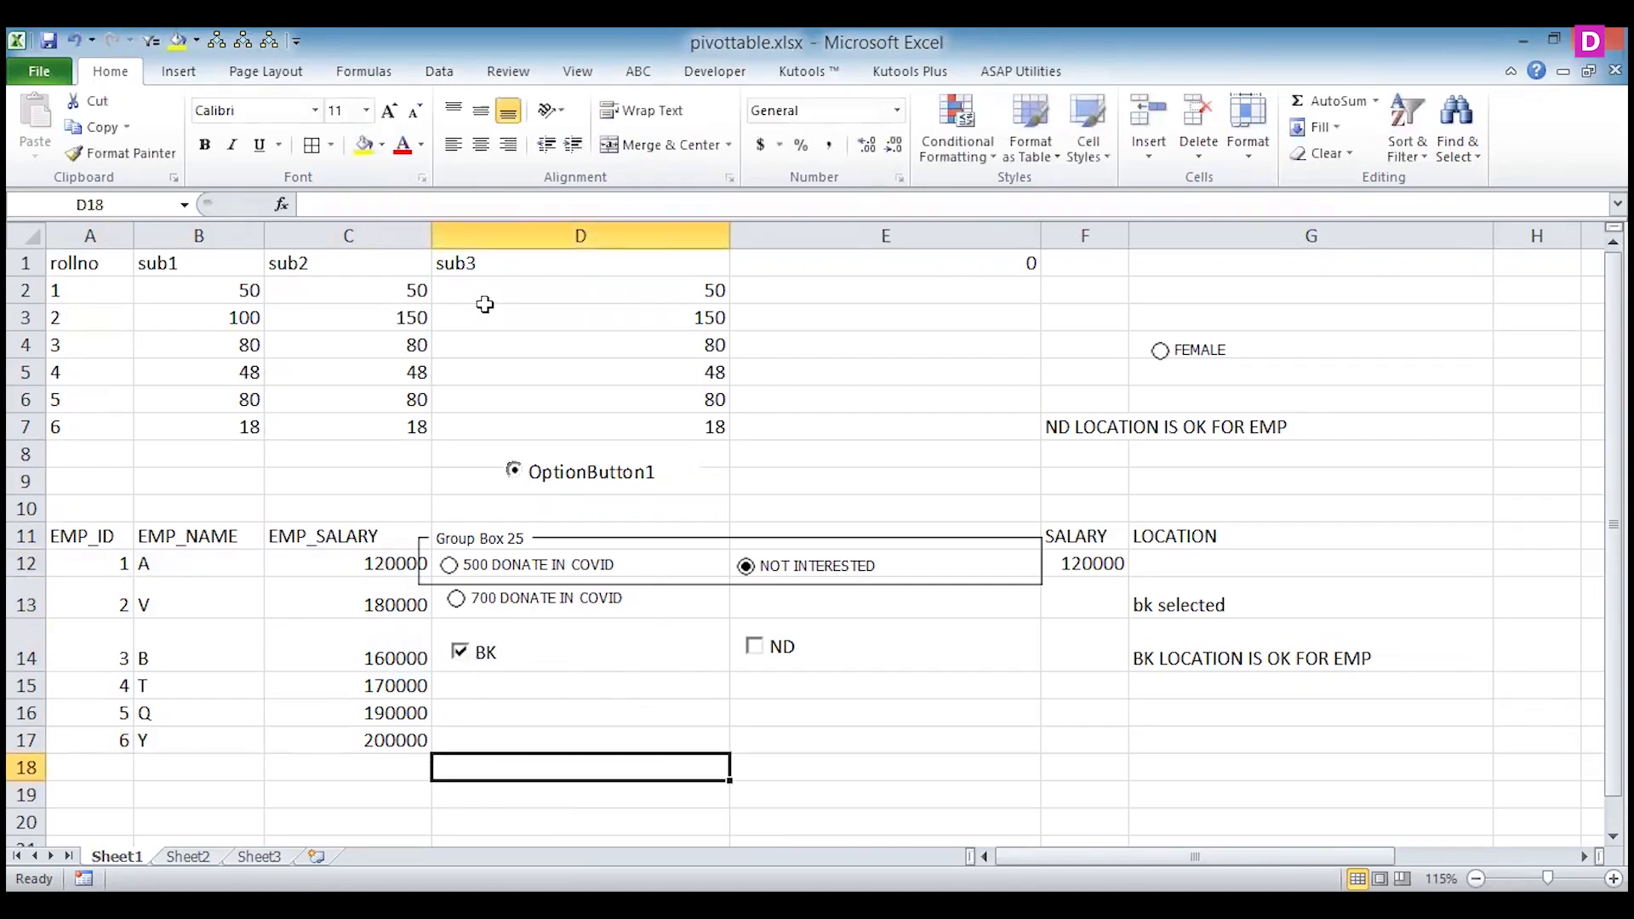
left_click(713, 75)
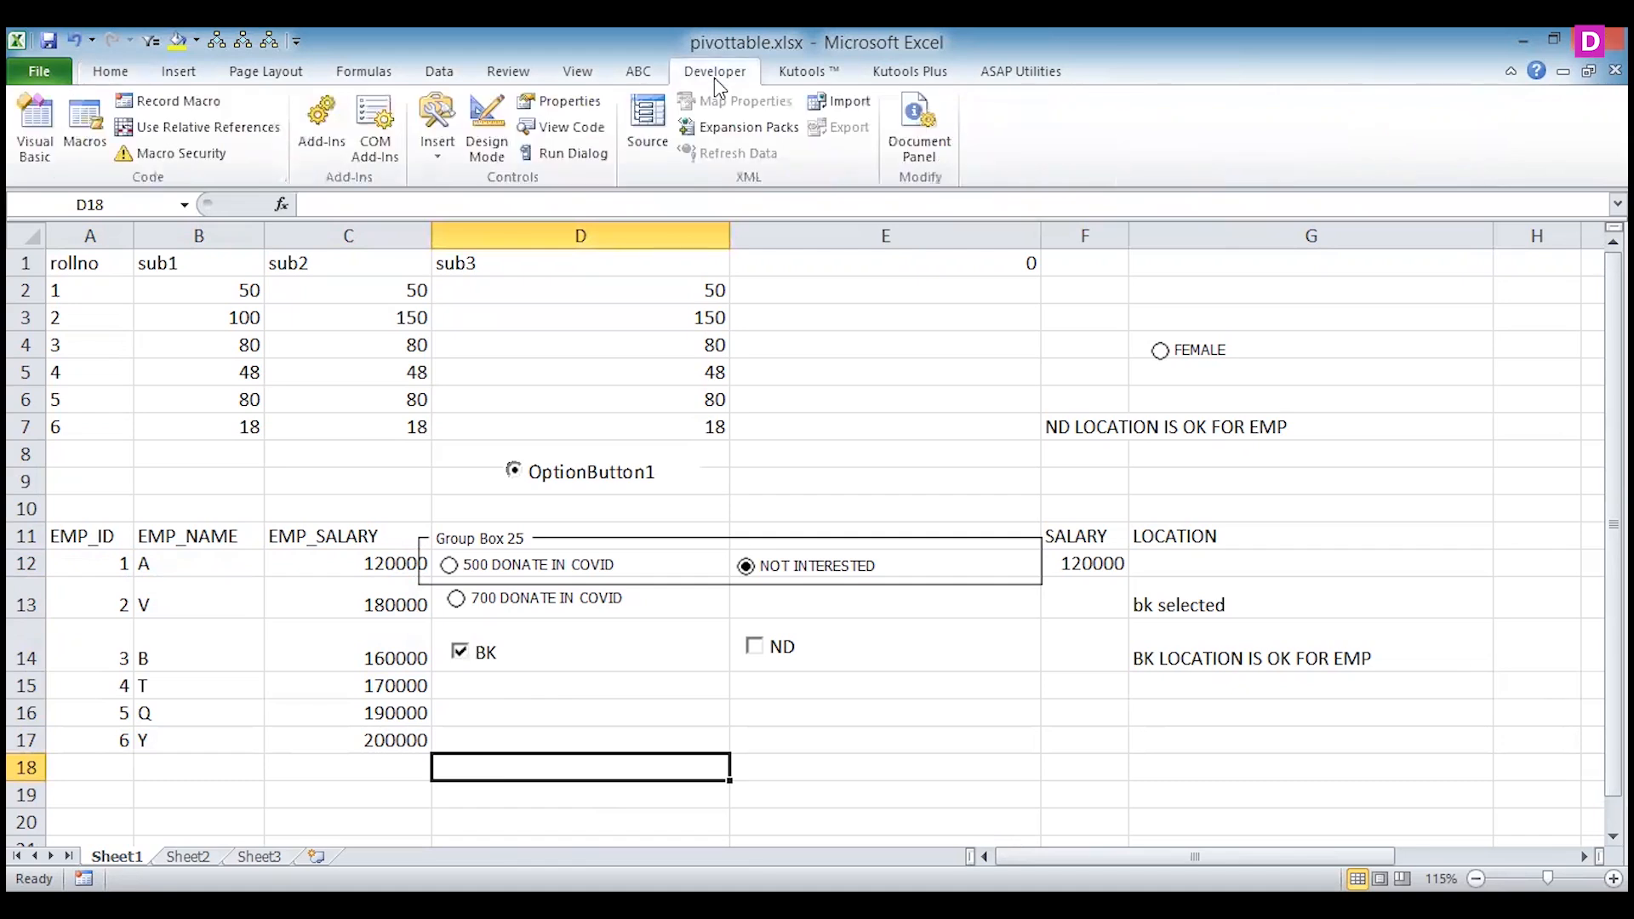
left_click(434, 141)
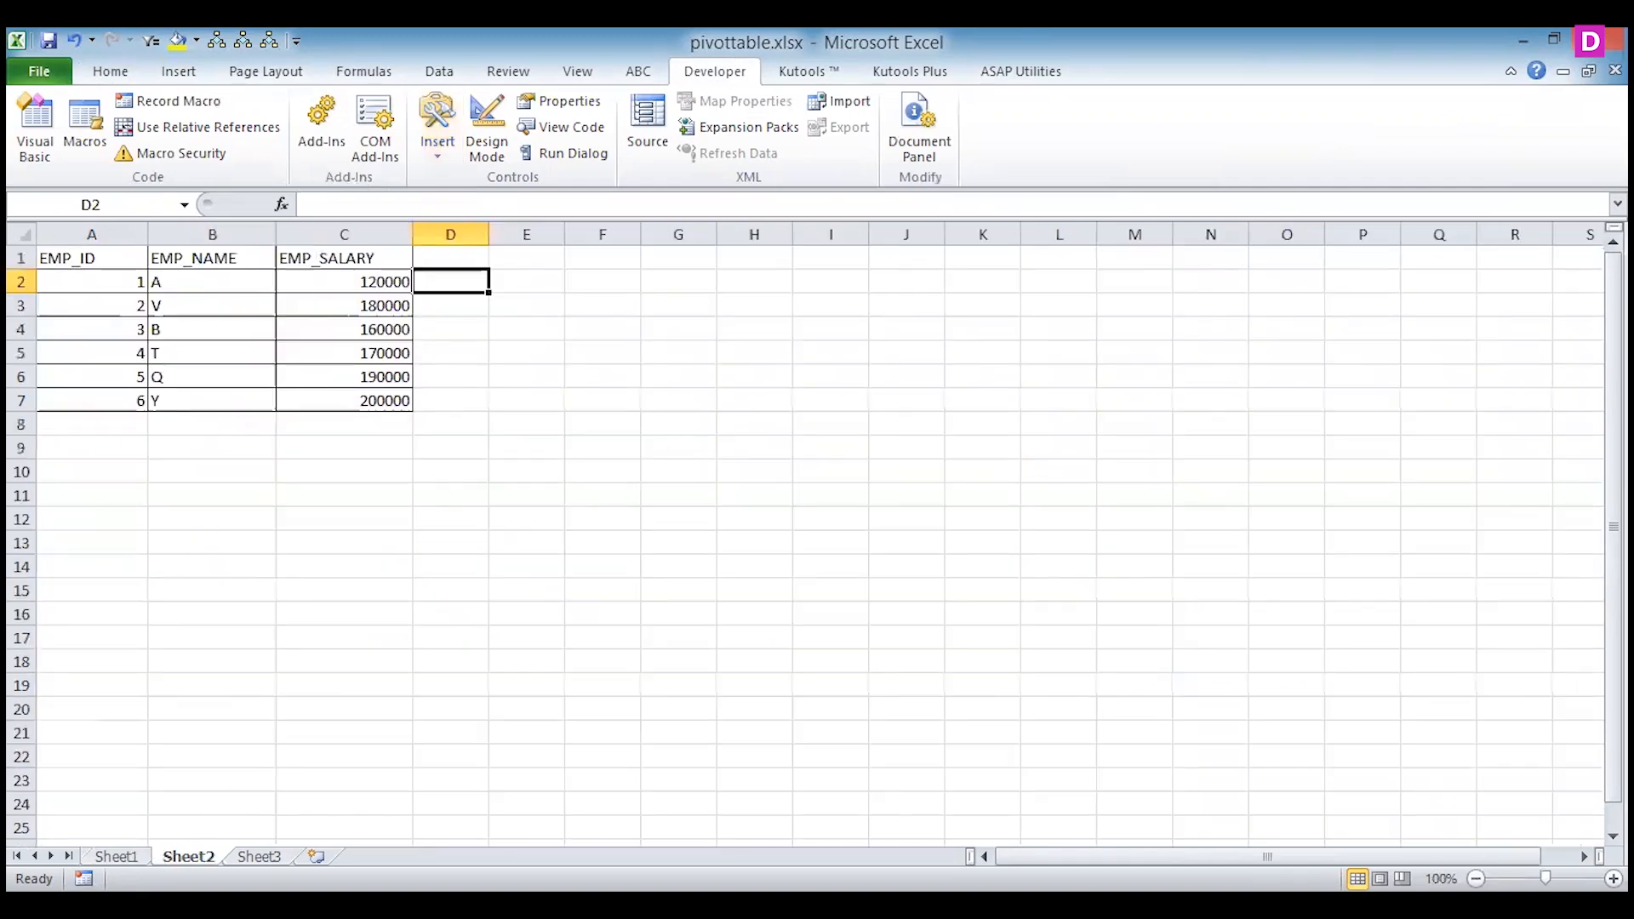
left_click(199, 525)
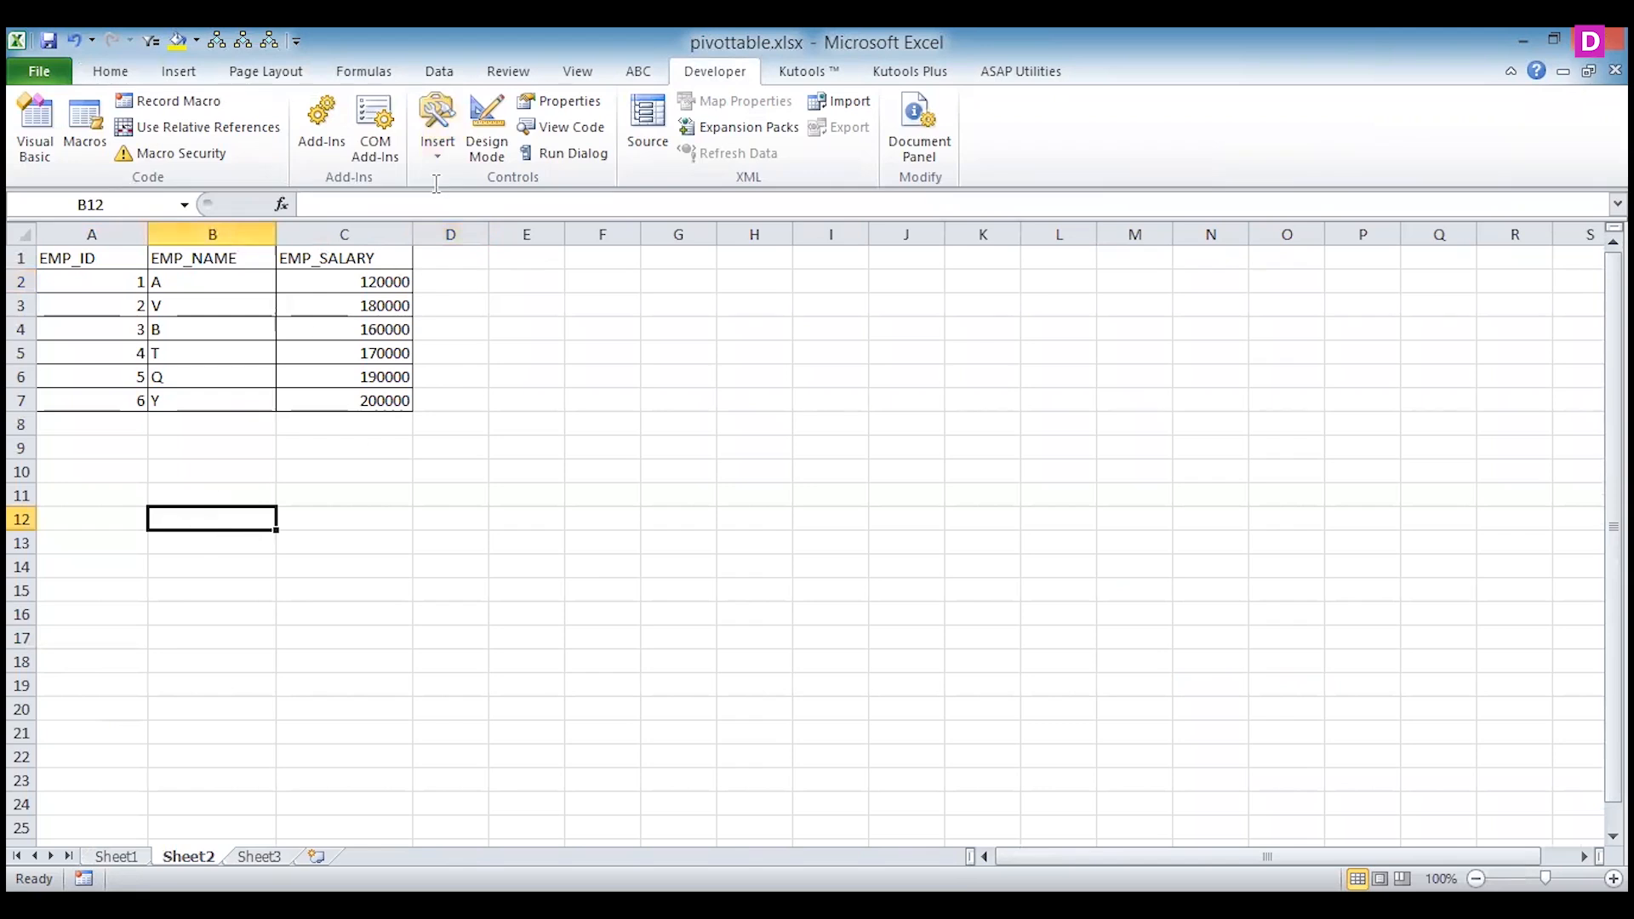
left_click(427, 153)
left_click(449, 204)
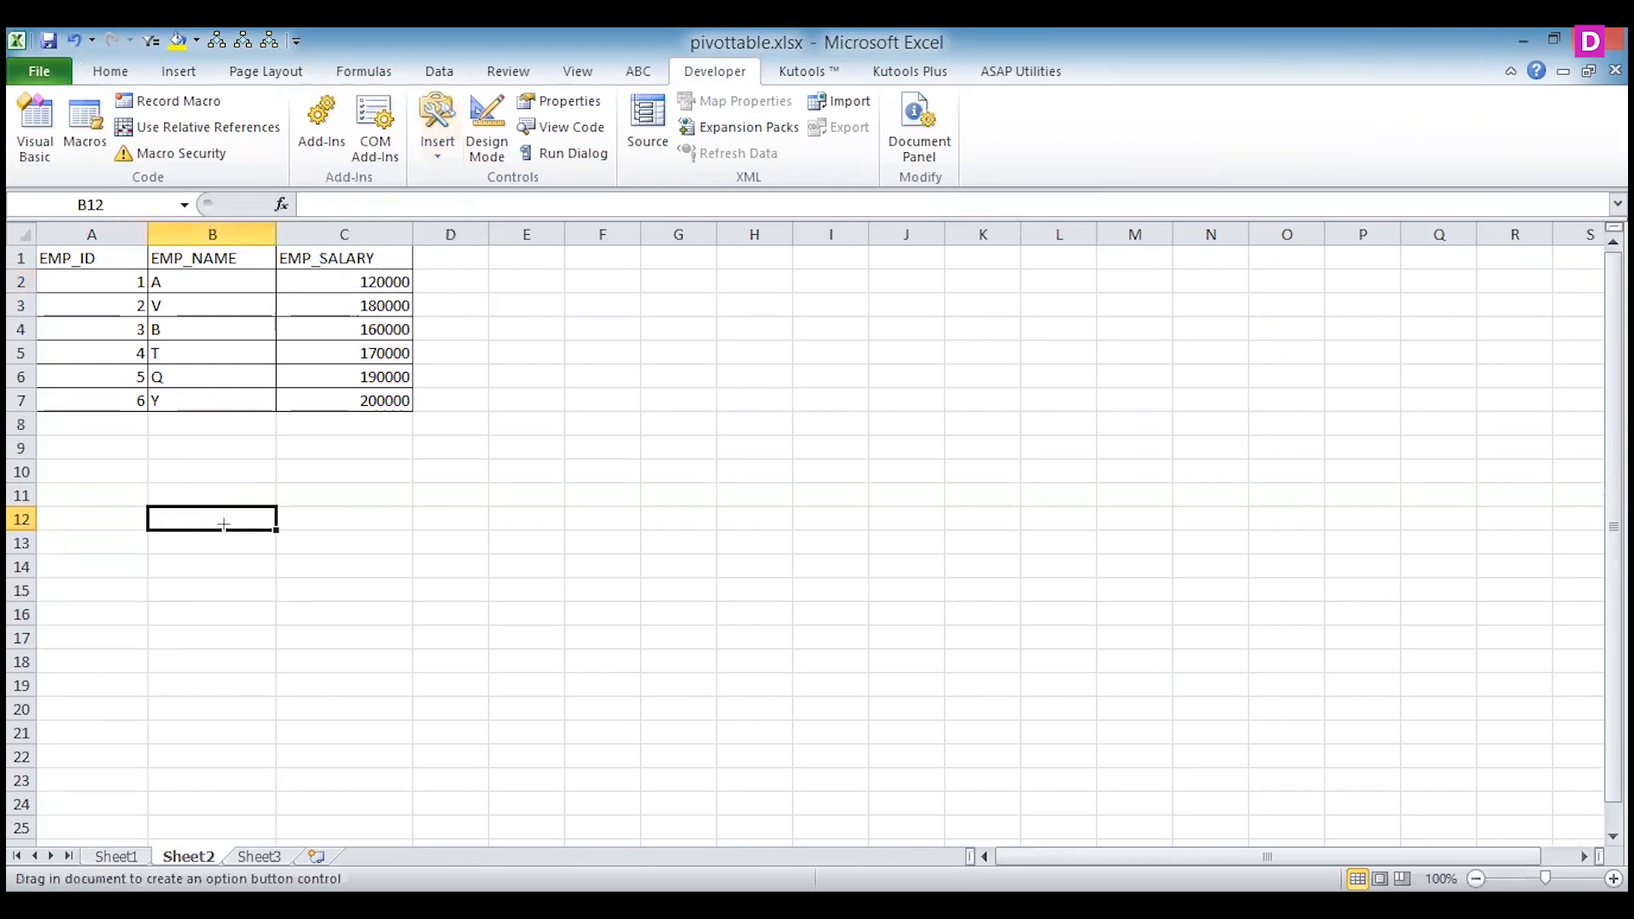
left_click_drag(224, 523, 343, 551)
Add a second option button and place it directly beneath the first one, around rows 14 and 15.
left_click(438, 158)
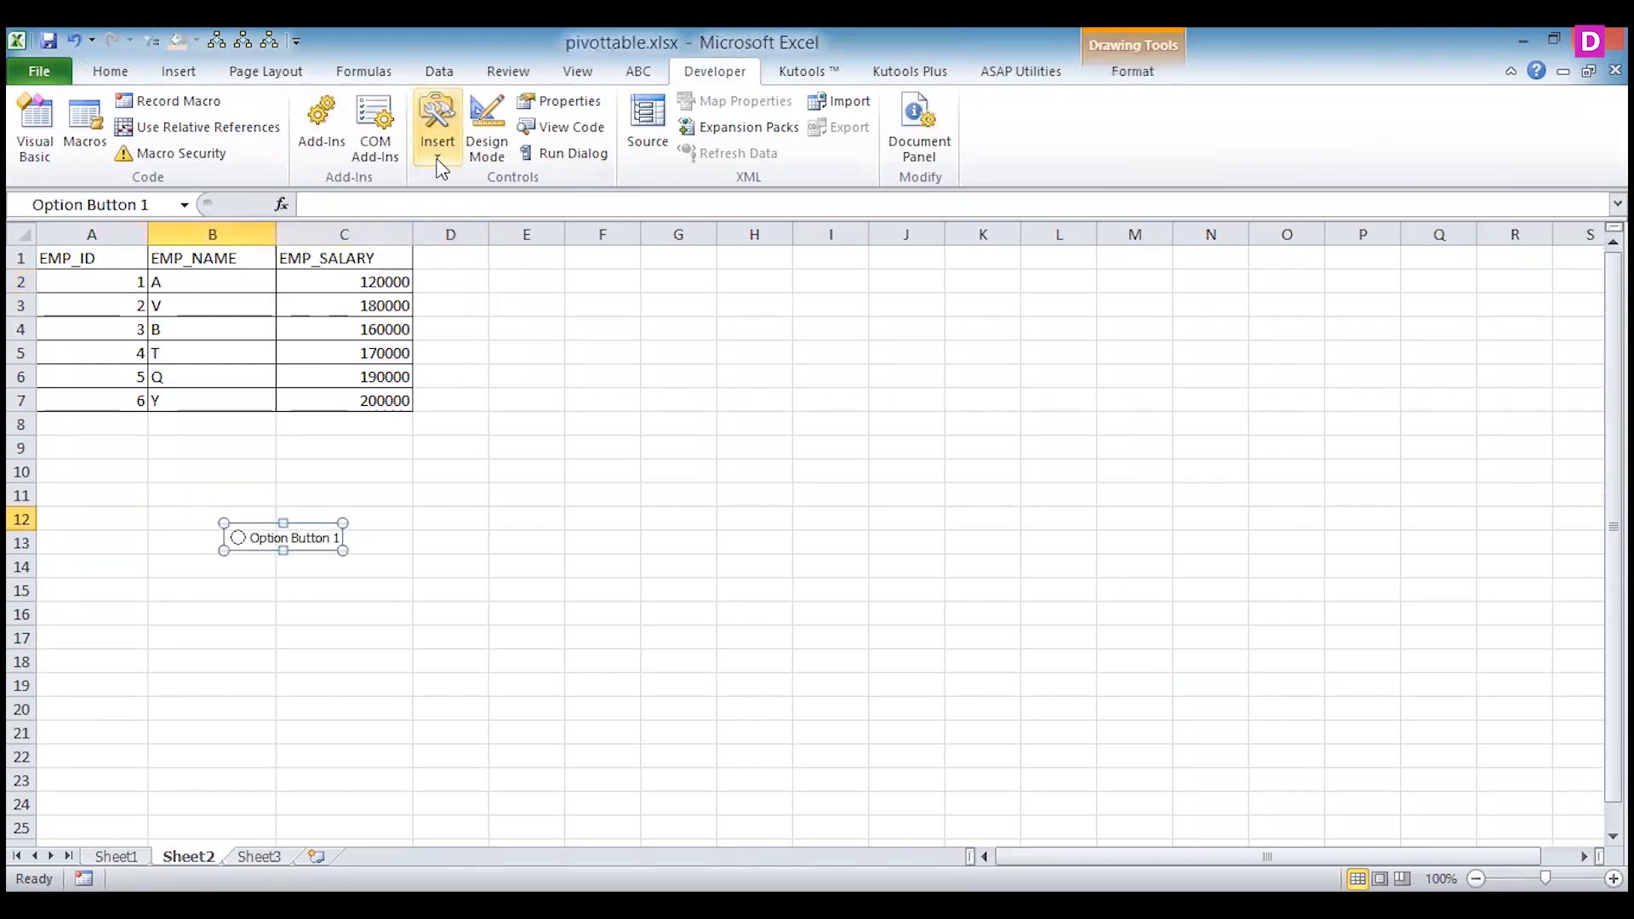
left_click(240, 579)
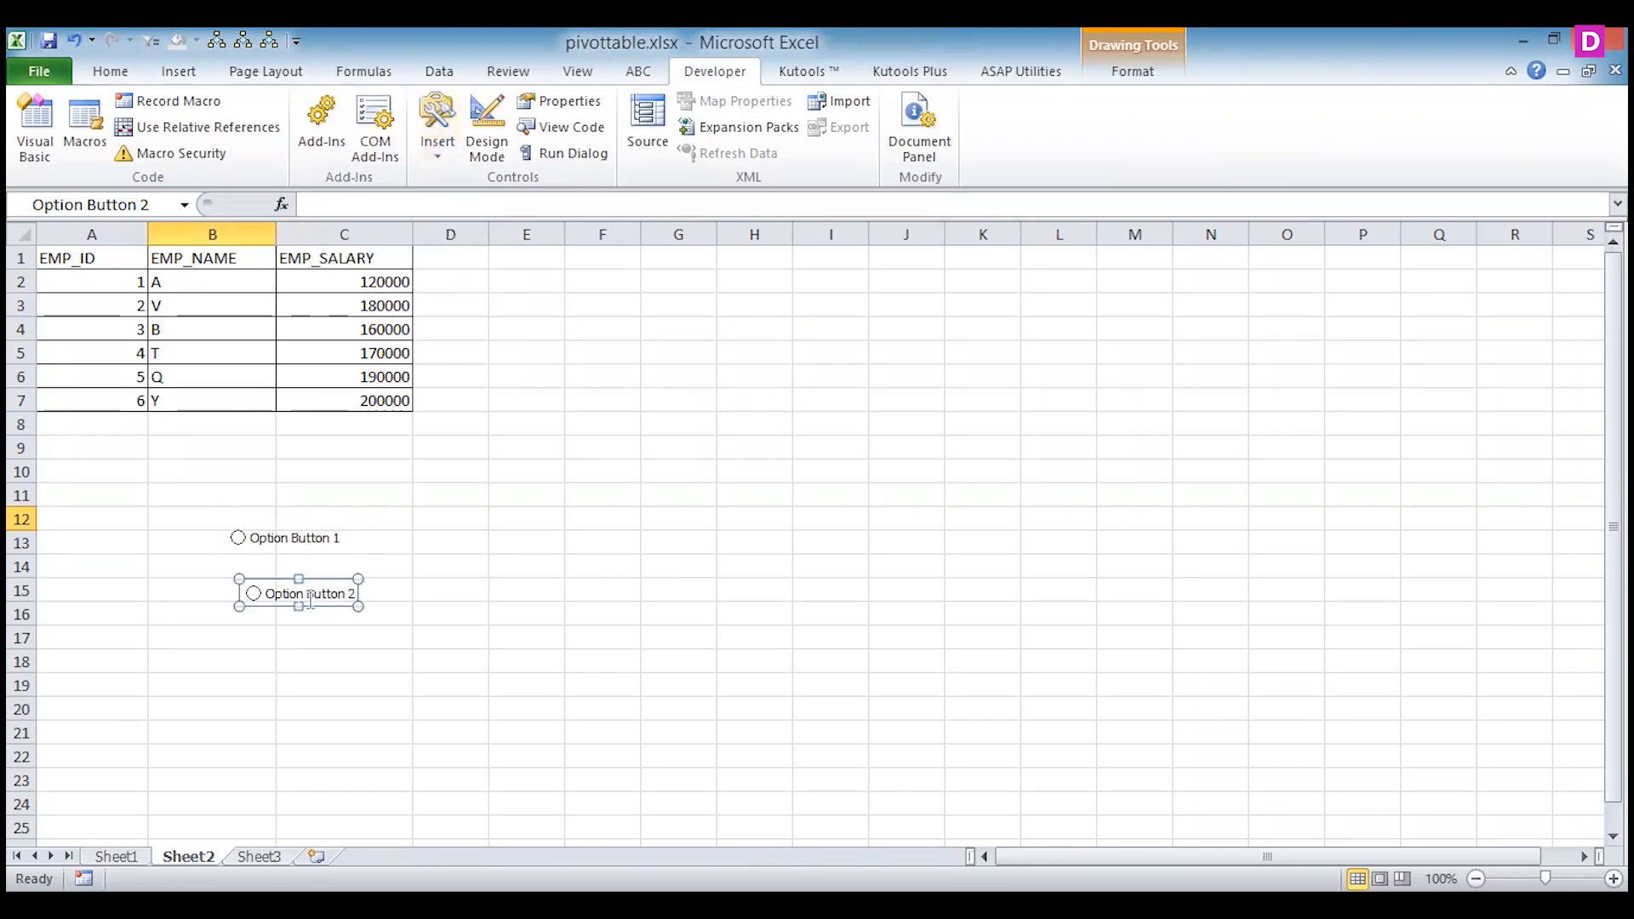
left_click_drag(240, 589, 229, 572)
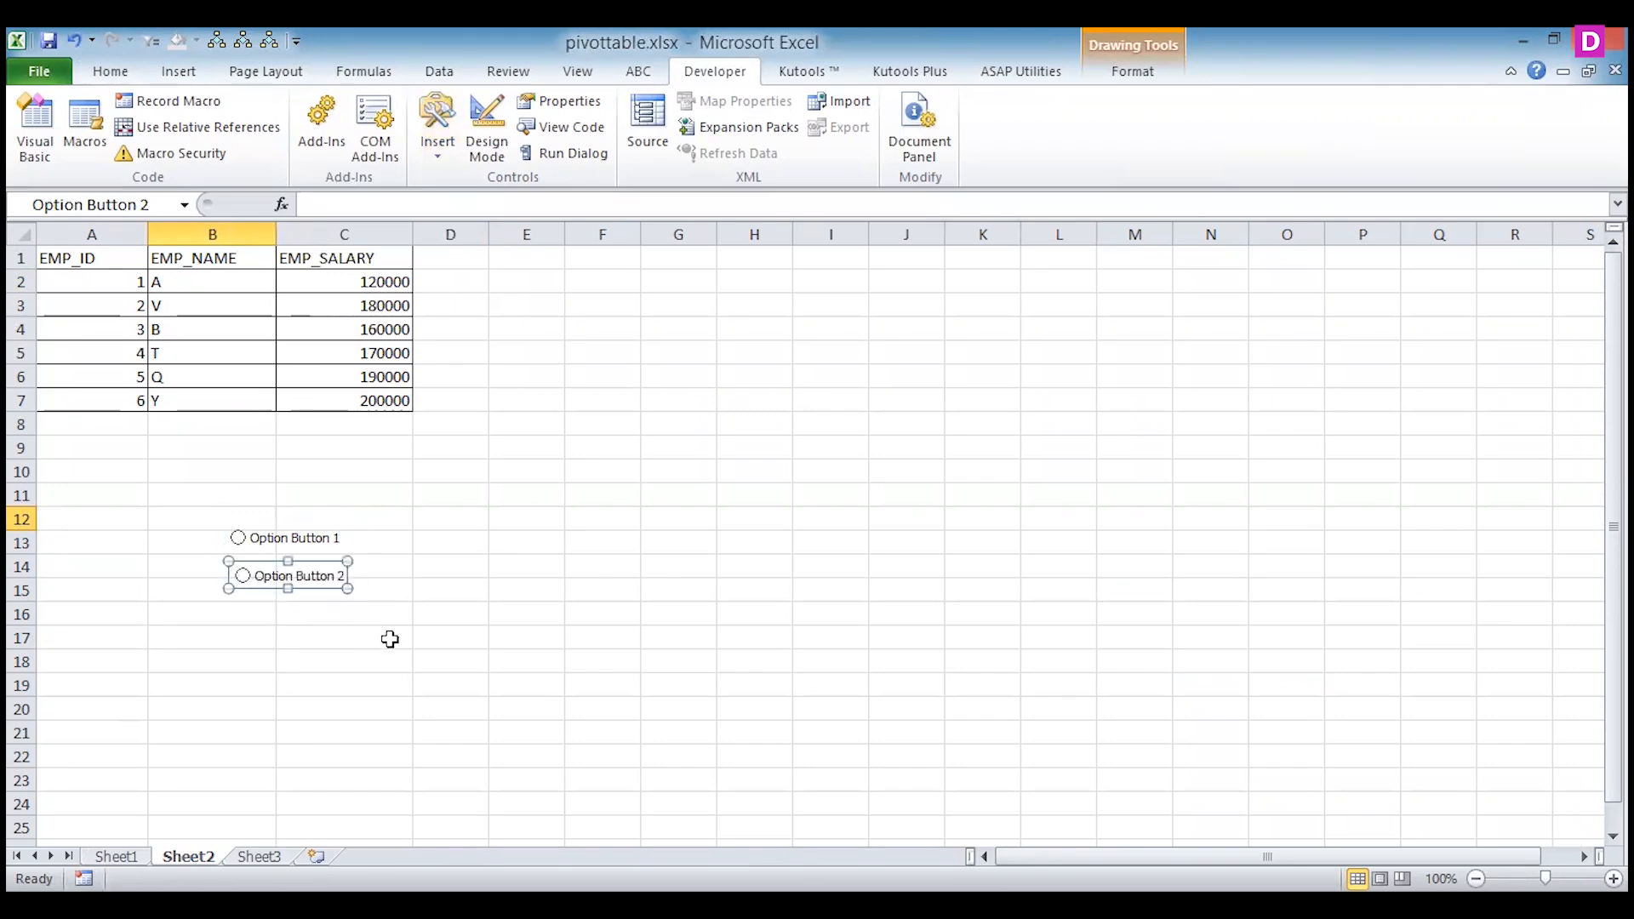
Change the first option button's label to "male".
right_click(266, 533)
left_click(157, 636)
left_click_drag(253, 537, 337, 541)
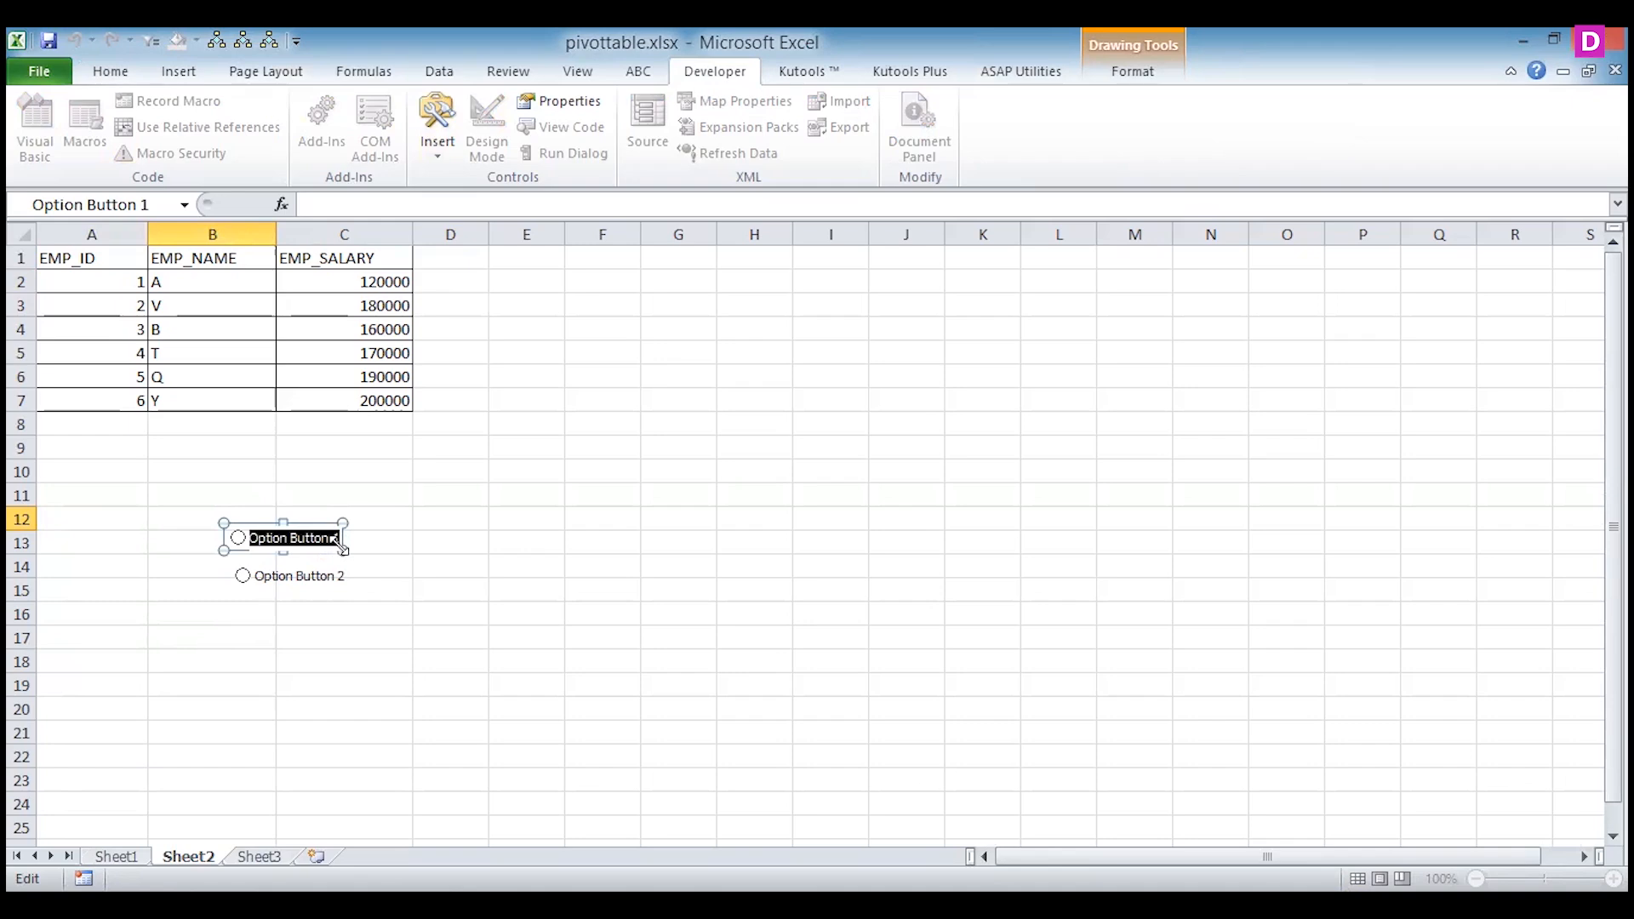
type("male")
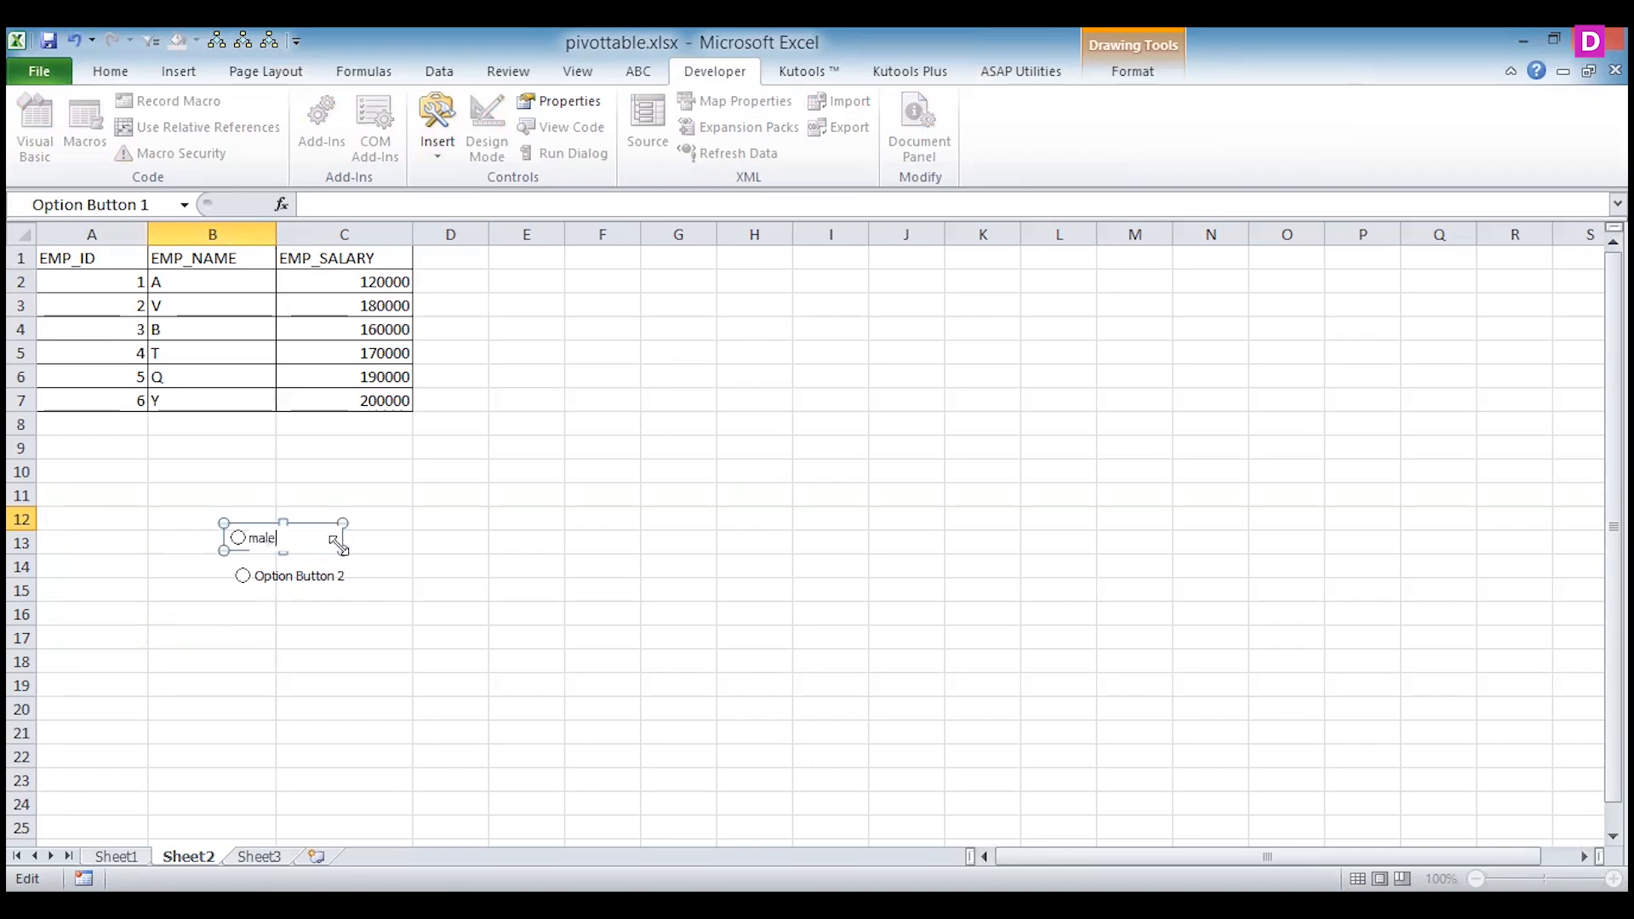
left_click(297, 577)
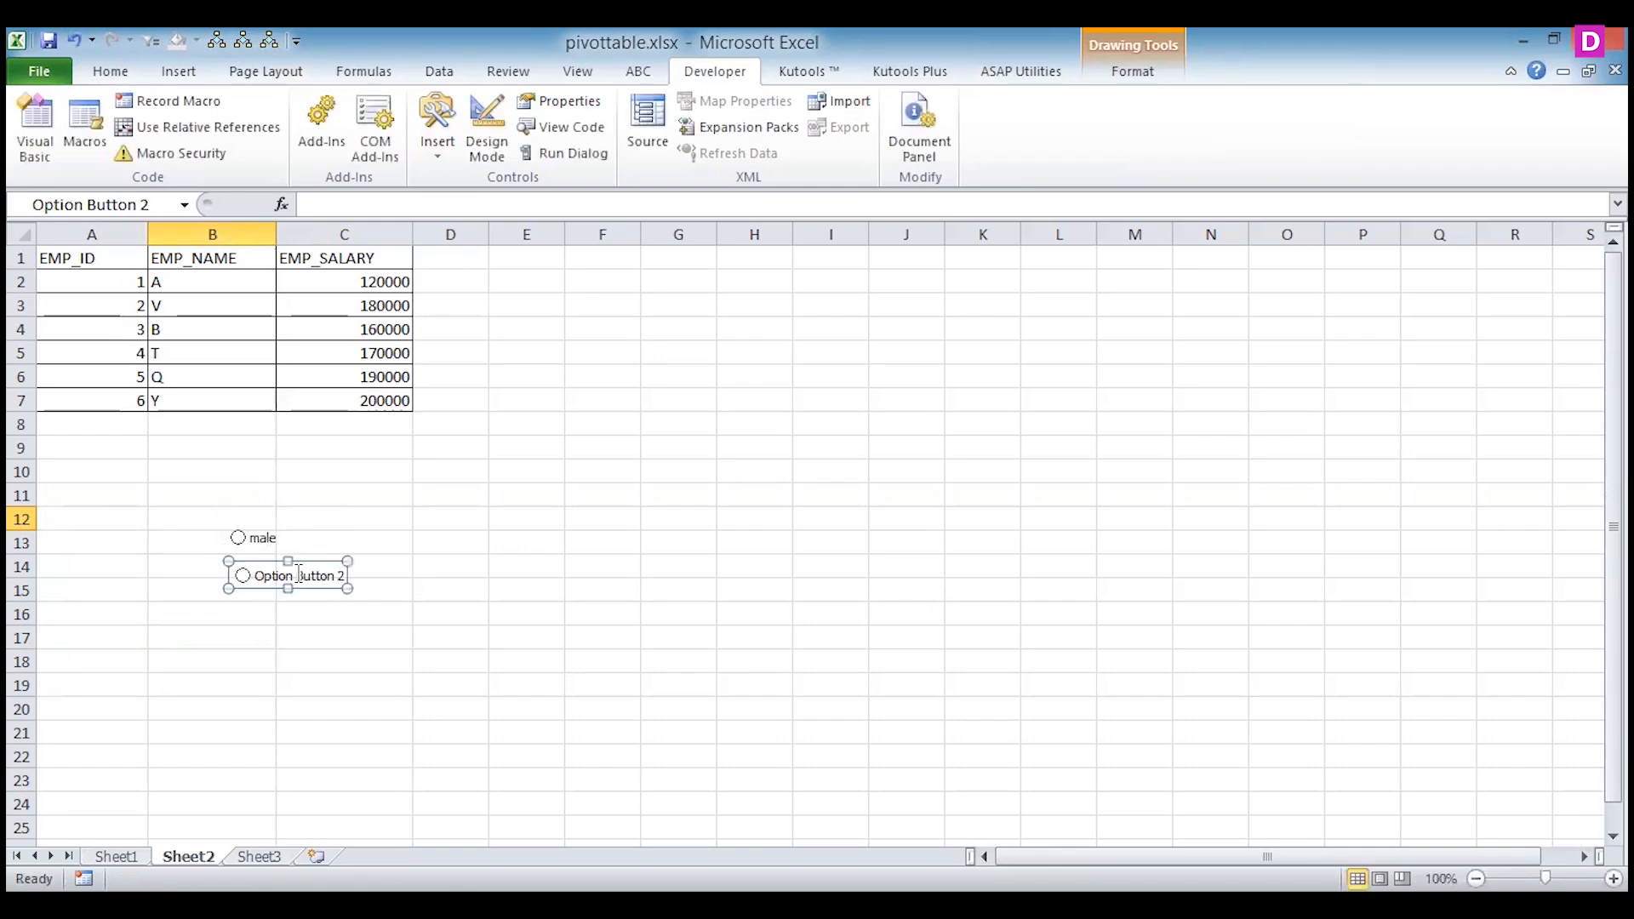
Change the second option button's label to "female".
right_click(297, 577)
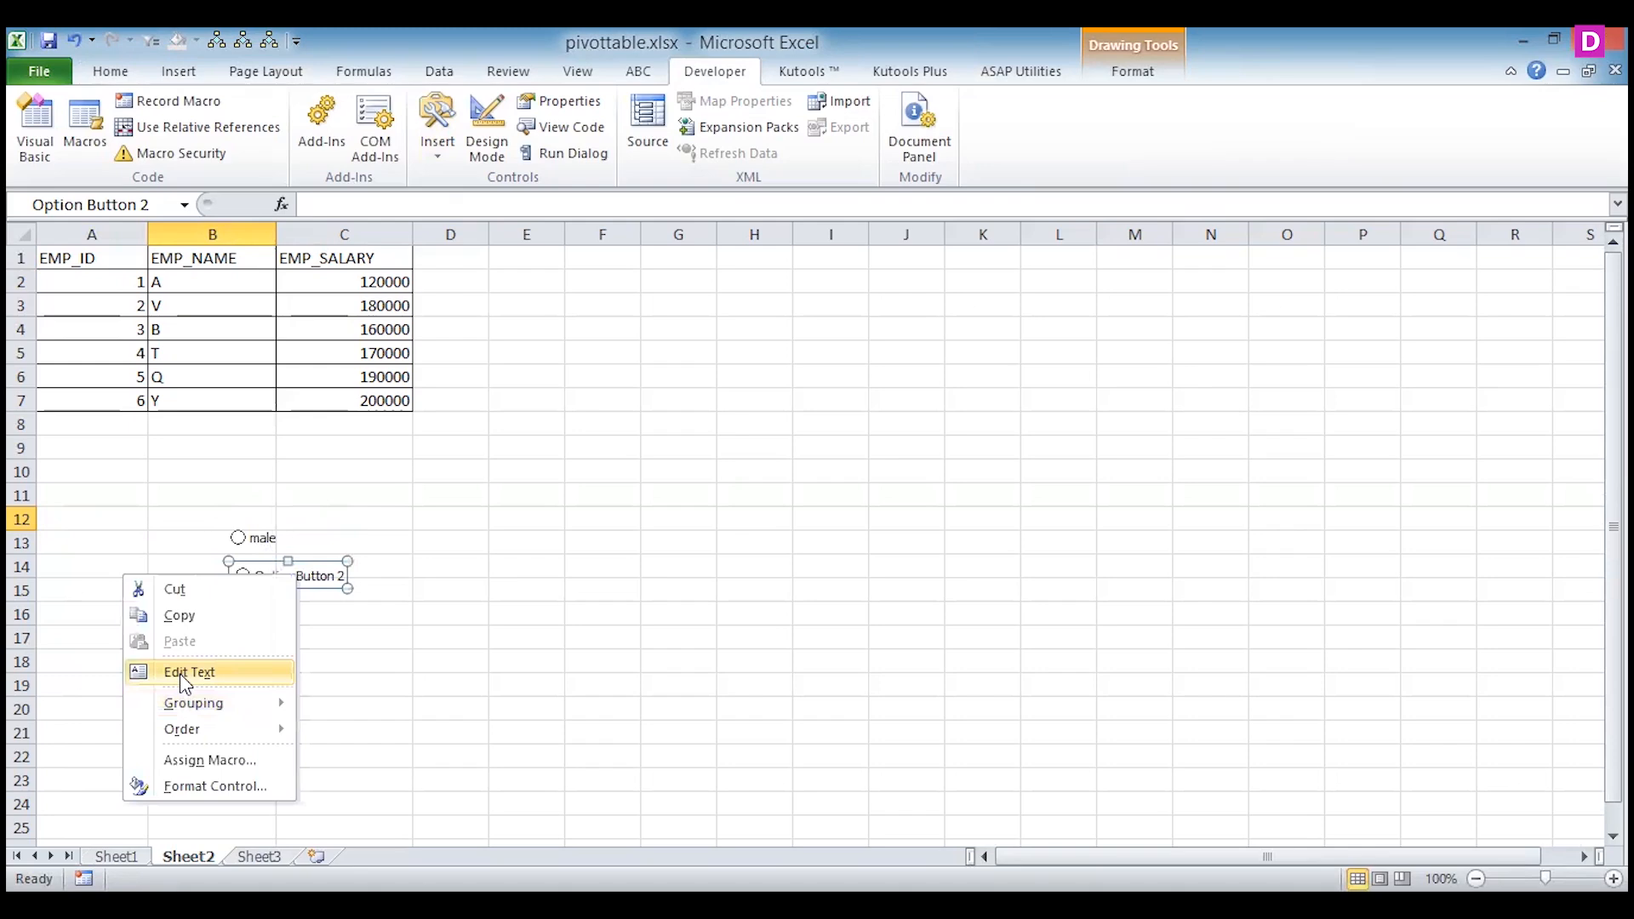
left_click(181, 672)
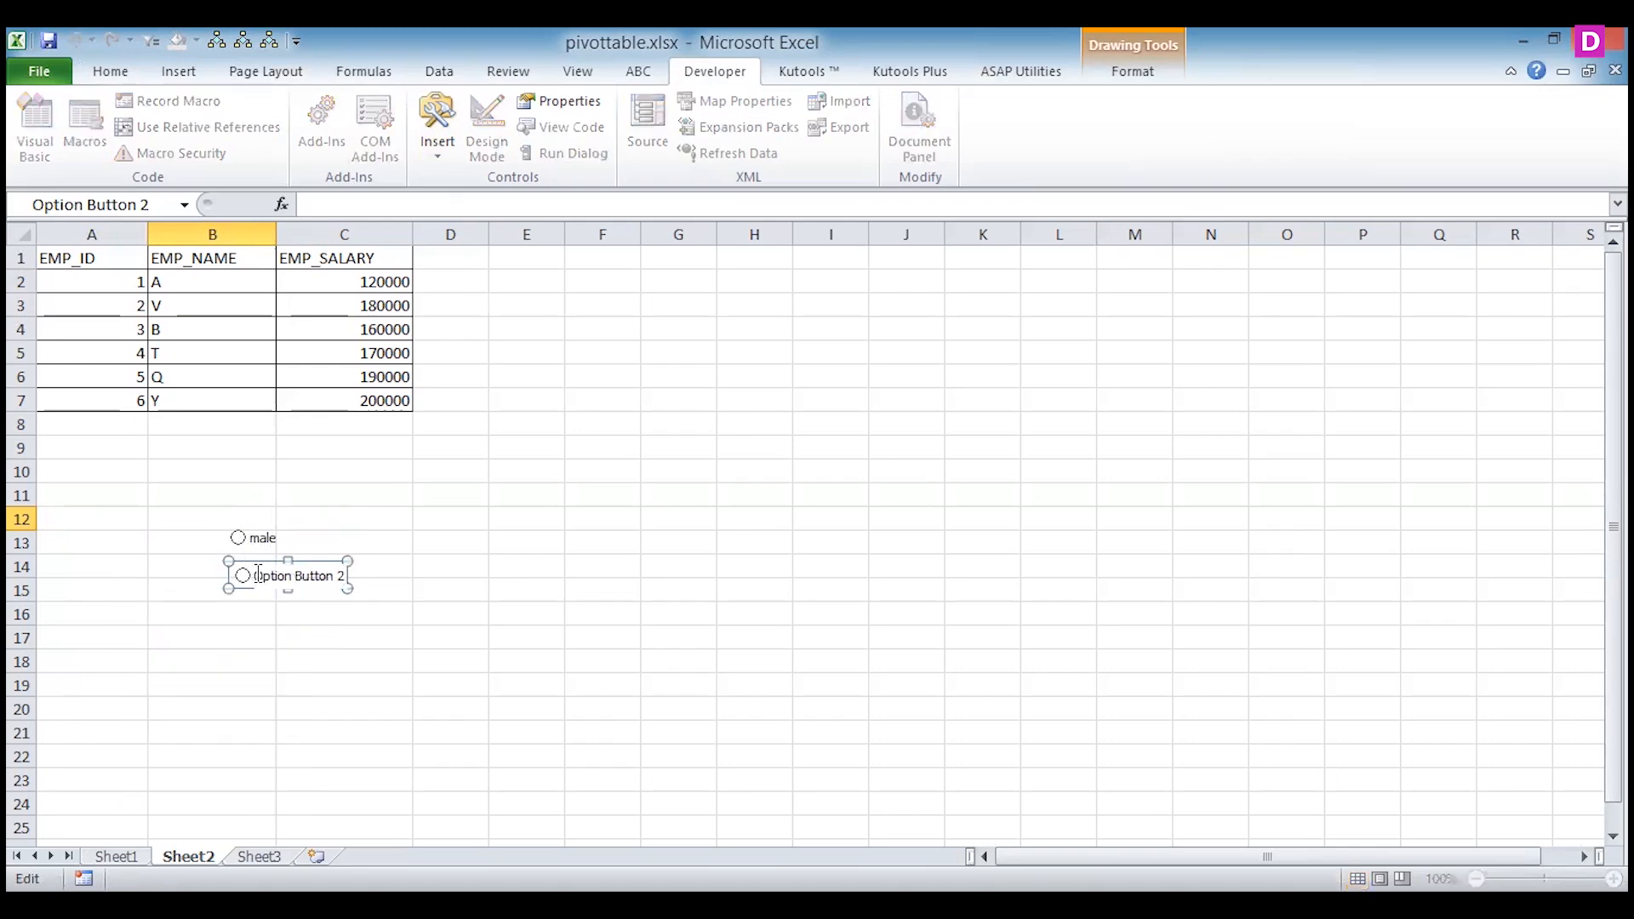
left_click_drag(256, 576, 363, 604)
type("female")
left_click(310, 644)
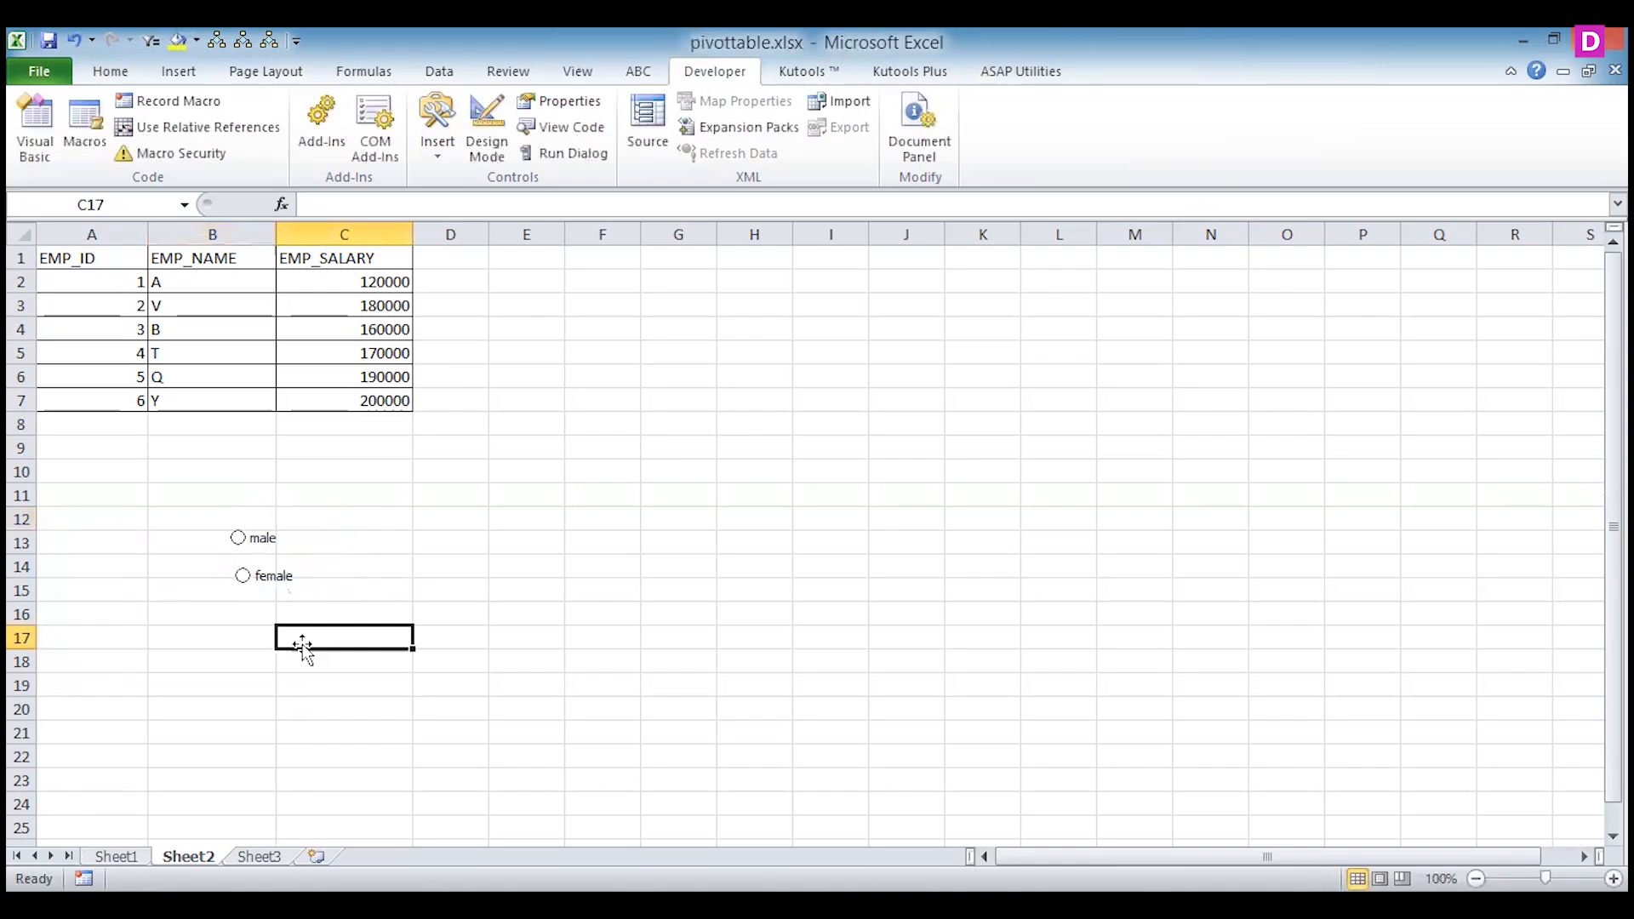
Select the male option and then the female option, and shift the female button slightly left beneath male.
left_click(239, 537)
left_click(248, 583)
right_click(271, 582)
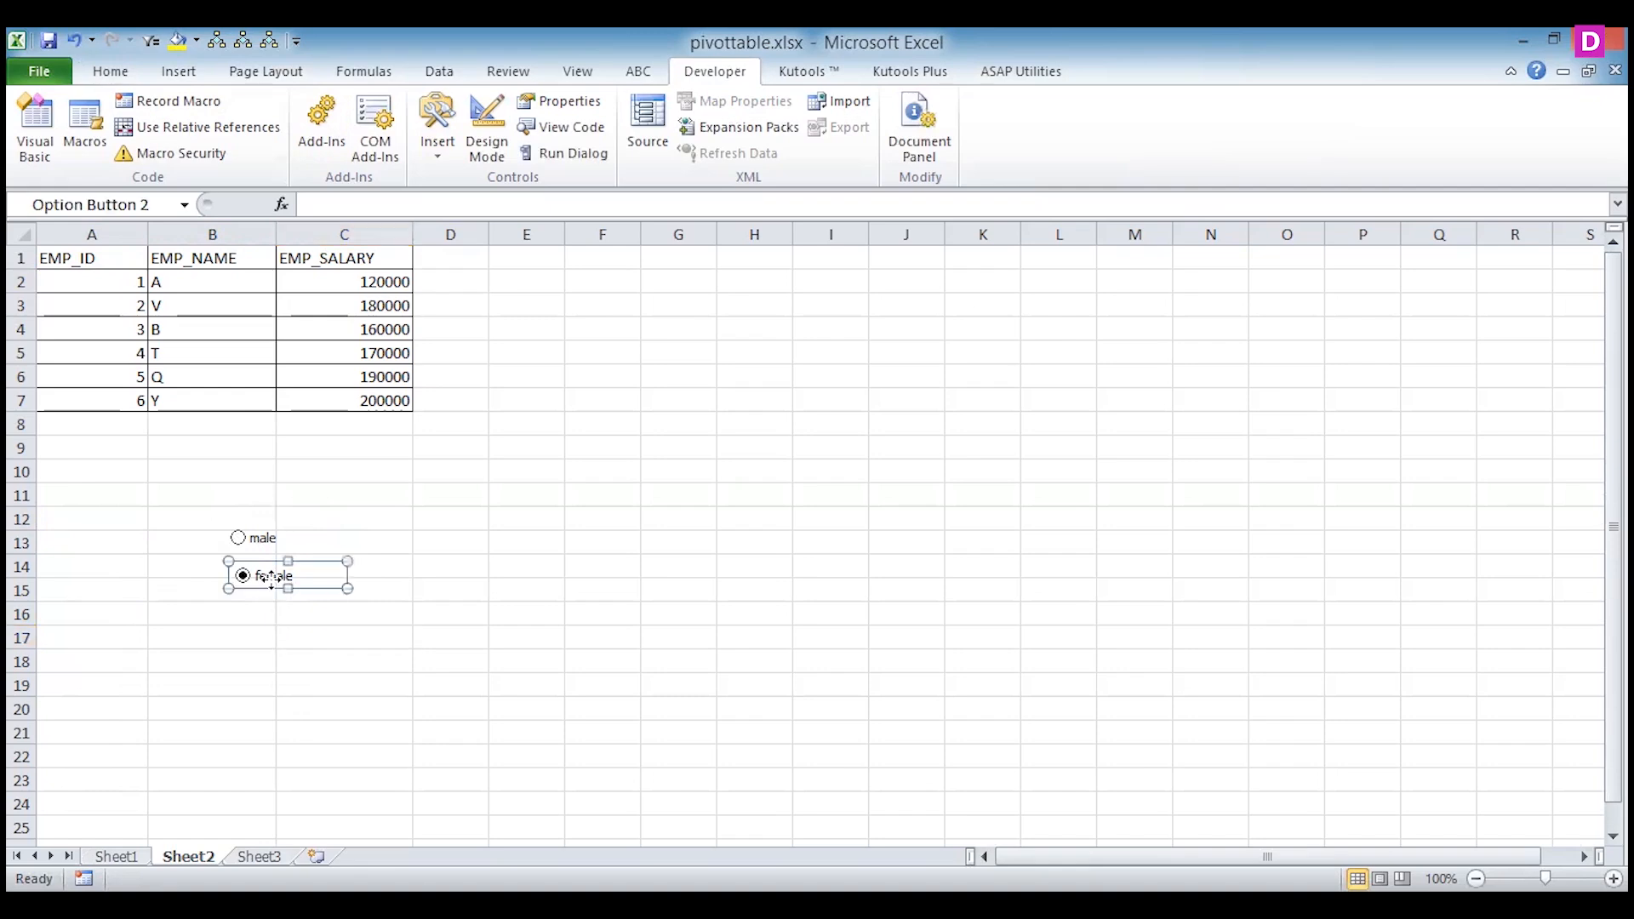
left_click(232, 585)
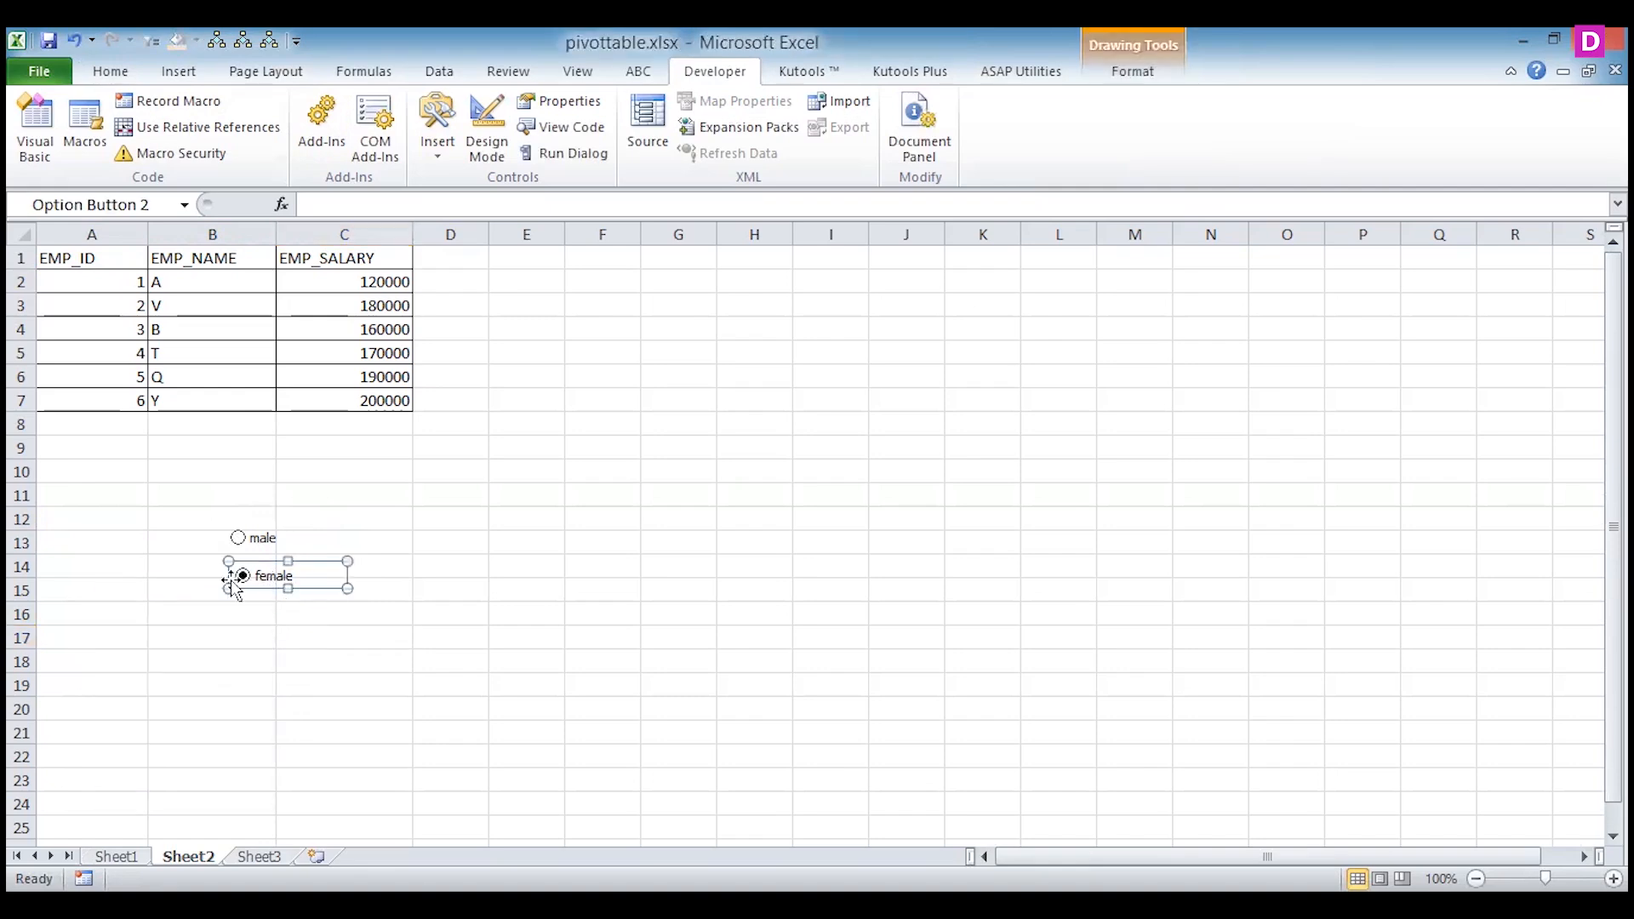
left_click_drag(243, 586, 234, 583)
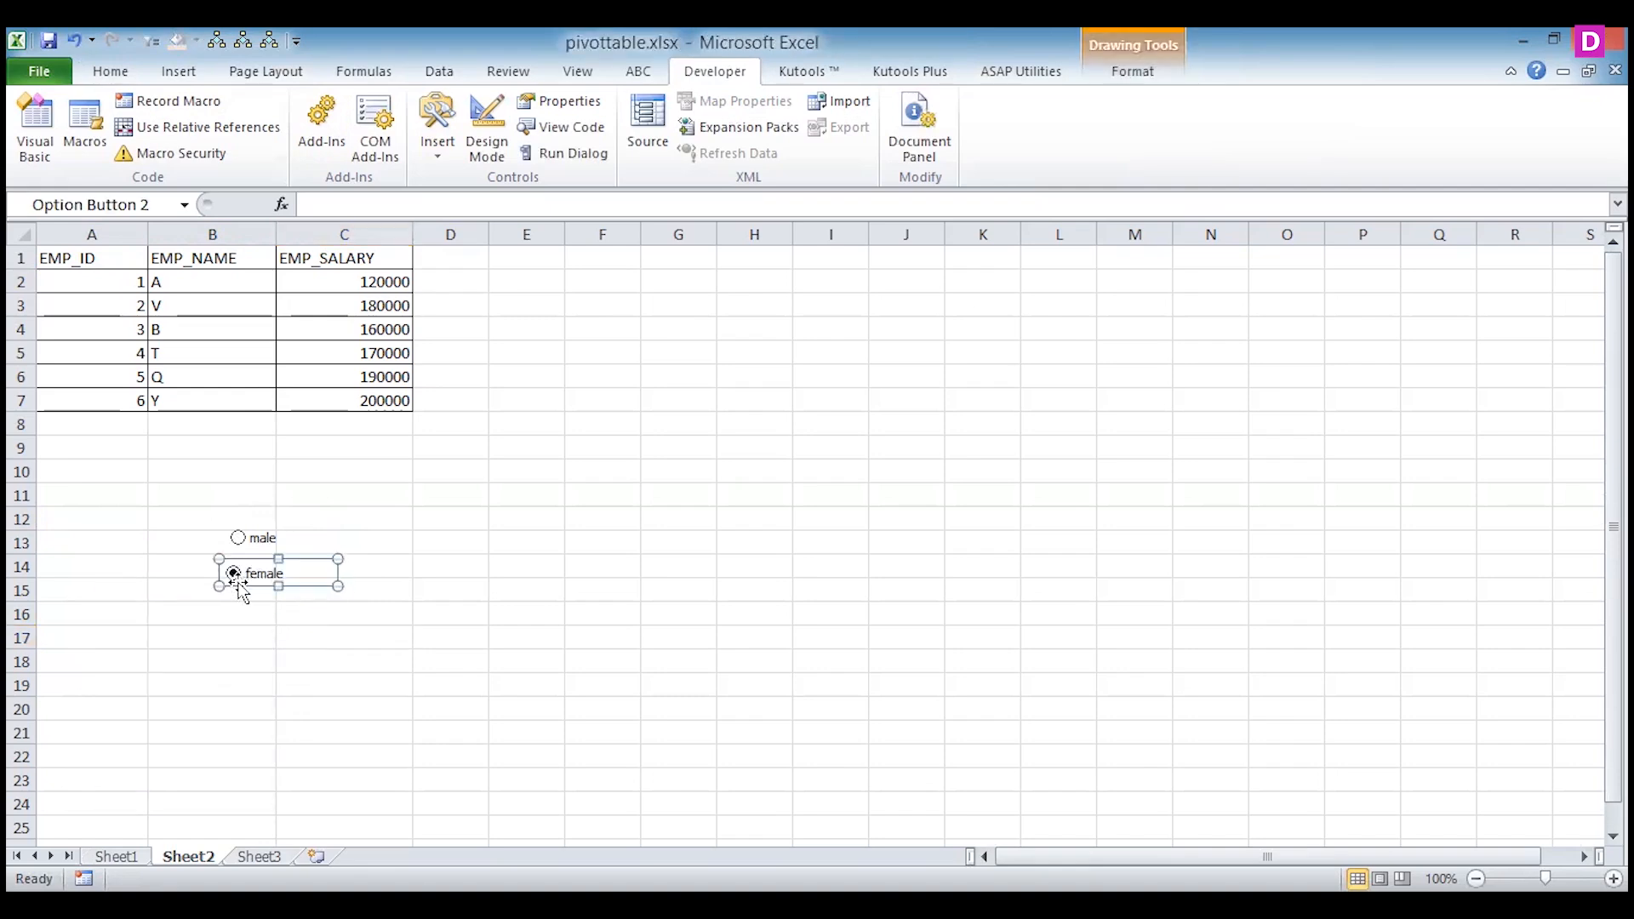
Set the female option button's cell link to J1.
right_click(289, 573)
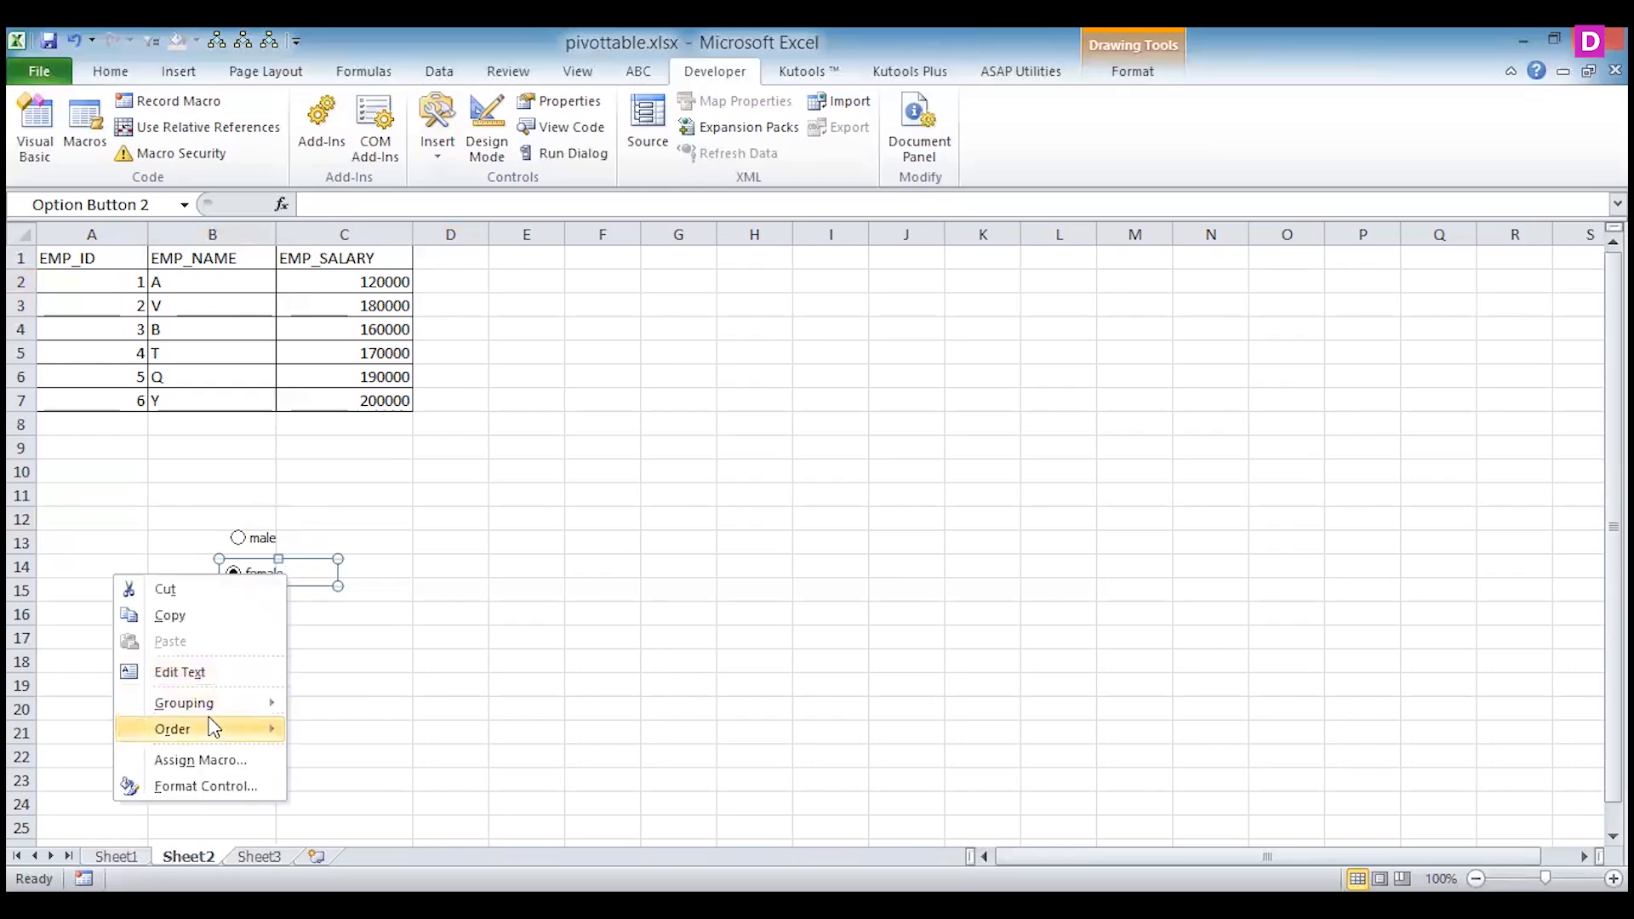
left_click(211, 788)
left_click(1090, 467)
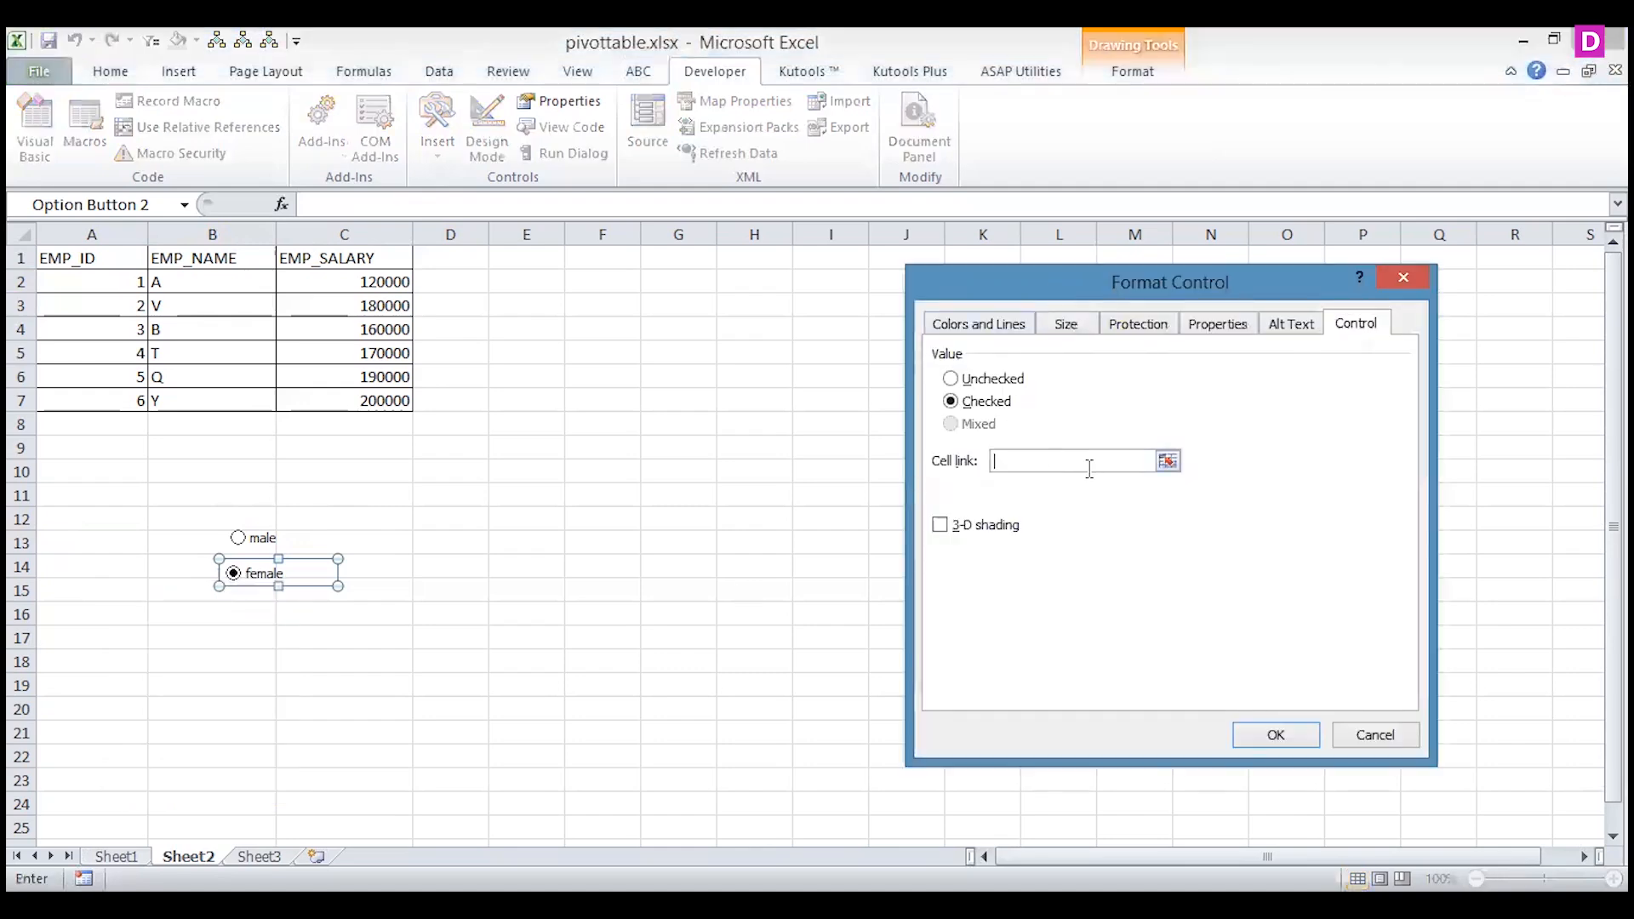
type("j1")
left_click(1291, 733)
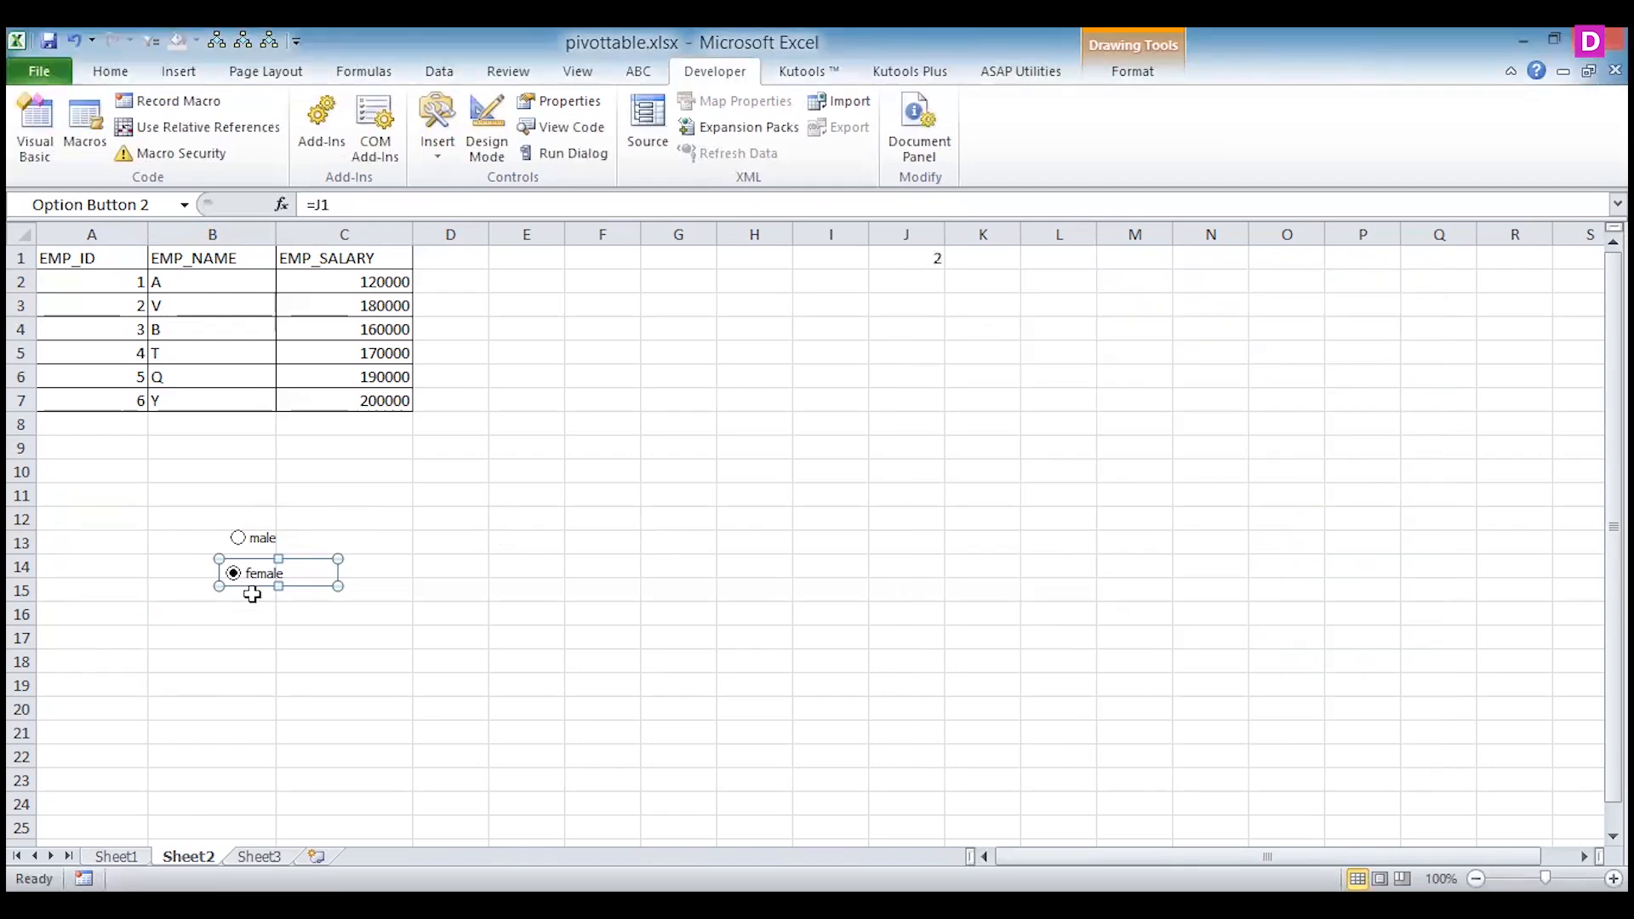
Test the cell link by selecting the male option and then the female option again.
left_click(238, 538)
left_click(315, 637)
left_click(233, 573)
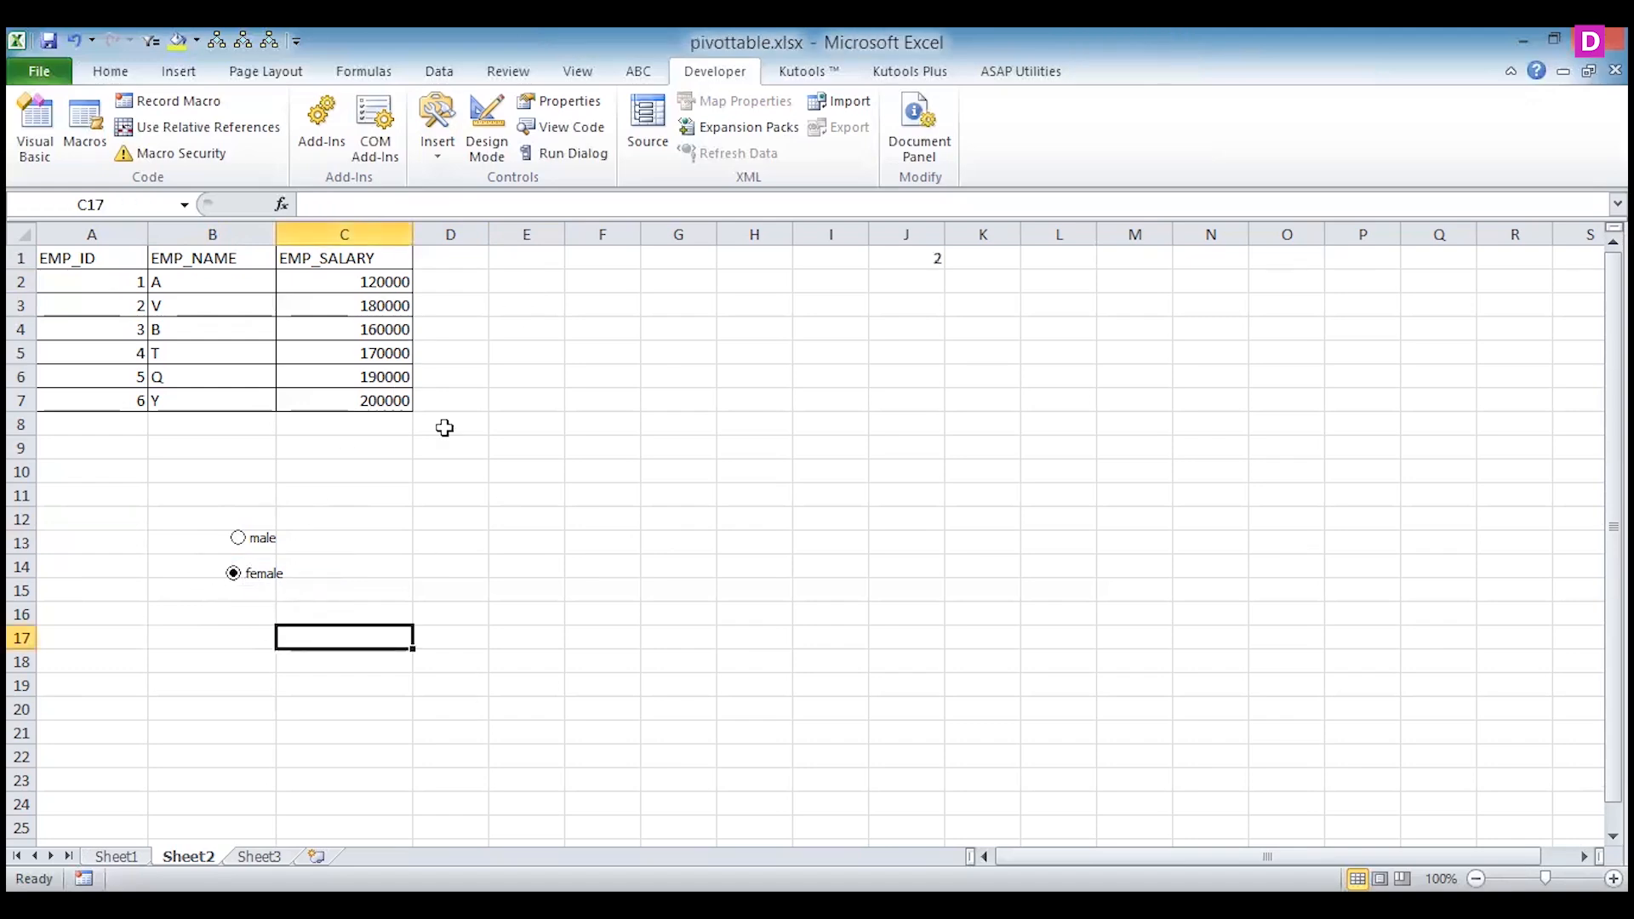
Draw an ActiveX option button beside the male option, around cells D13 to E13.
left_click(420, 548)
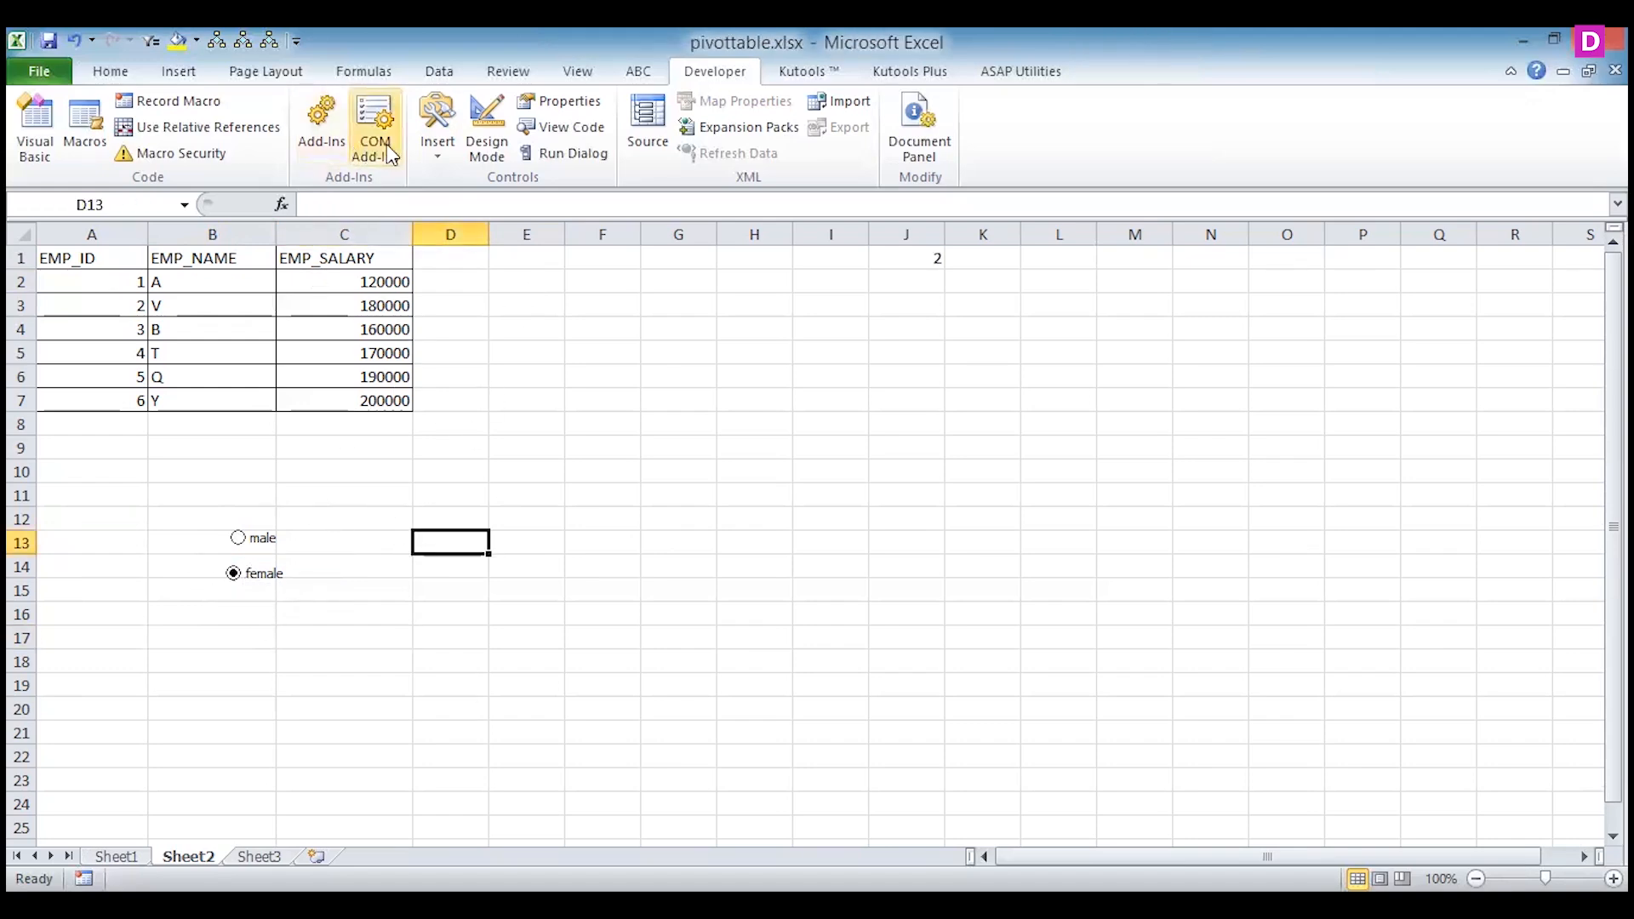
left_click(436, 140)
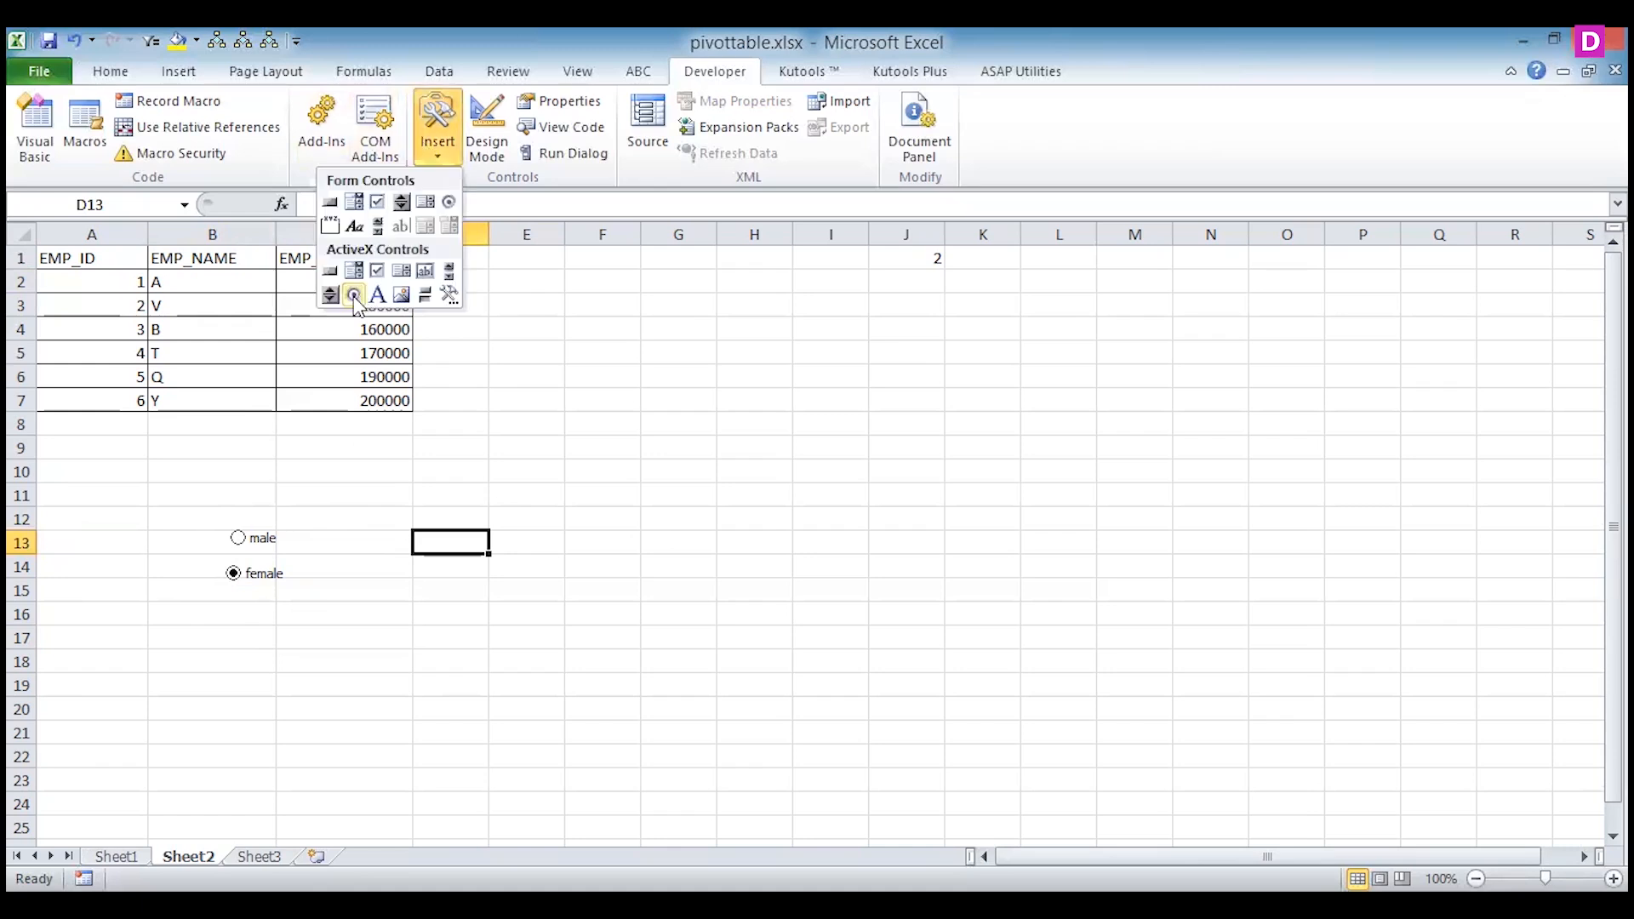
left_click(354, 295)
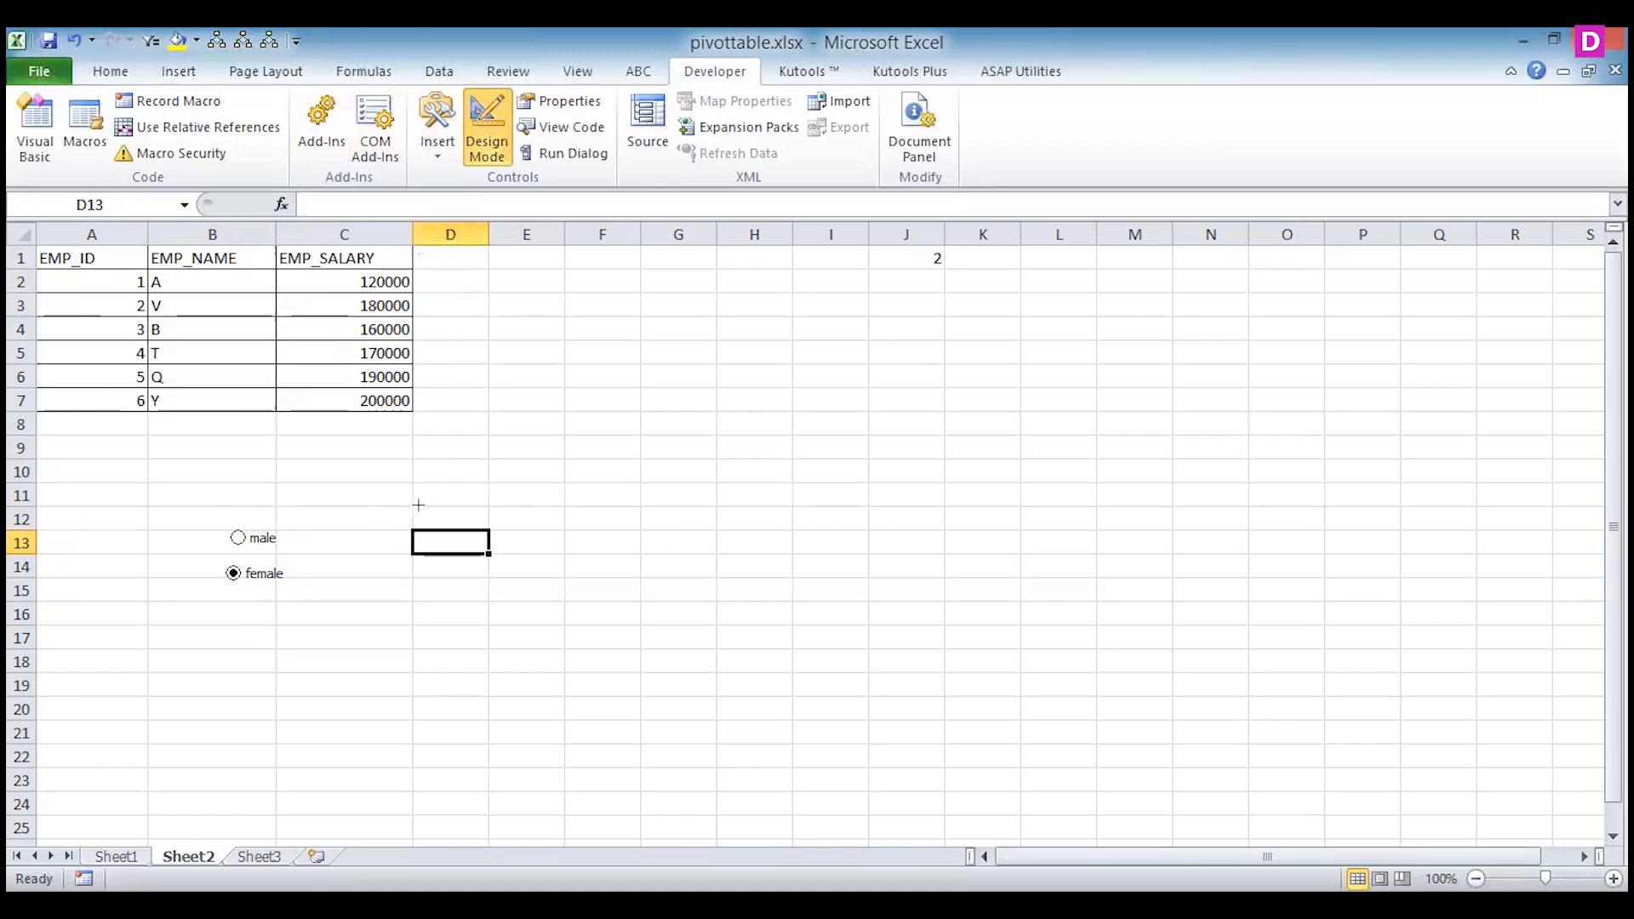
left_click_drag(417, 529, 537, 559)
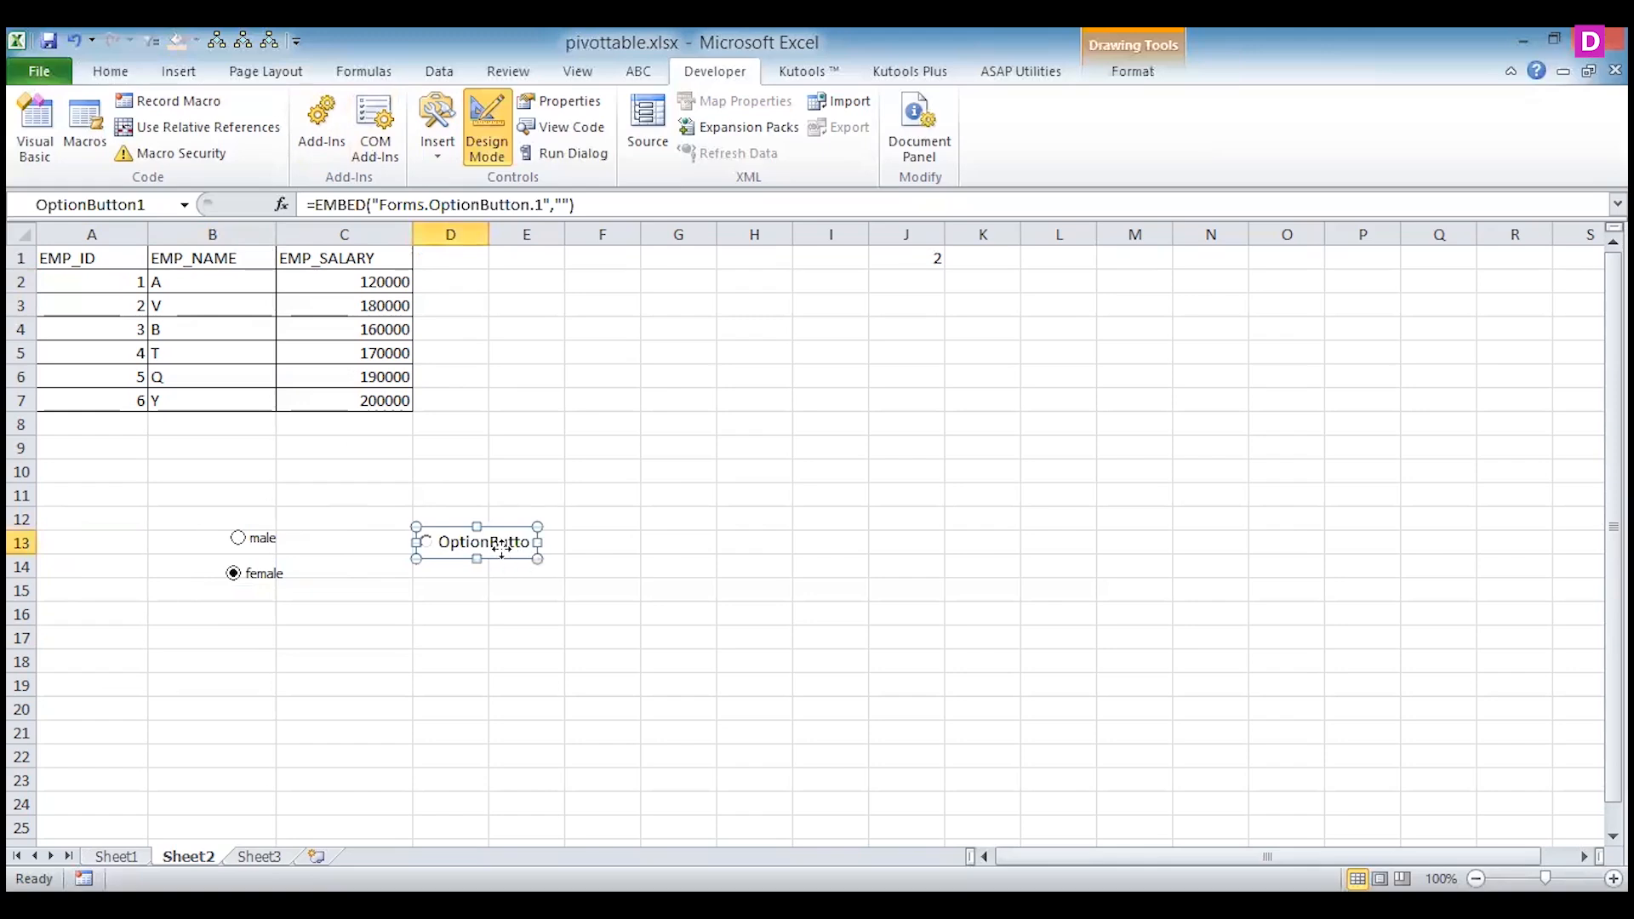
Change the ActiveX option button's label to "first one".
right_click(499, 552)
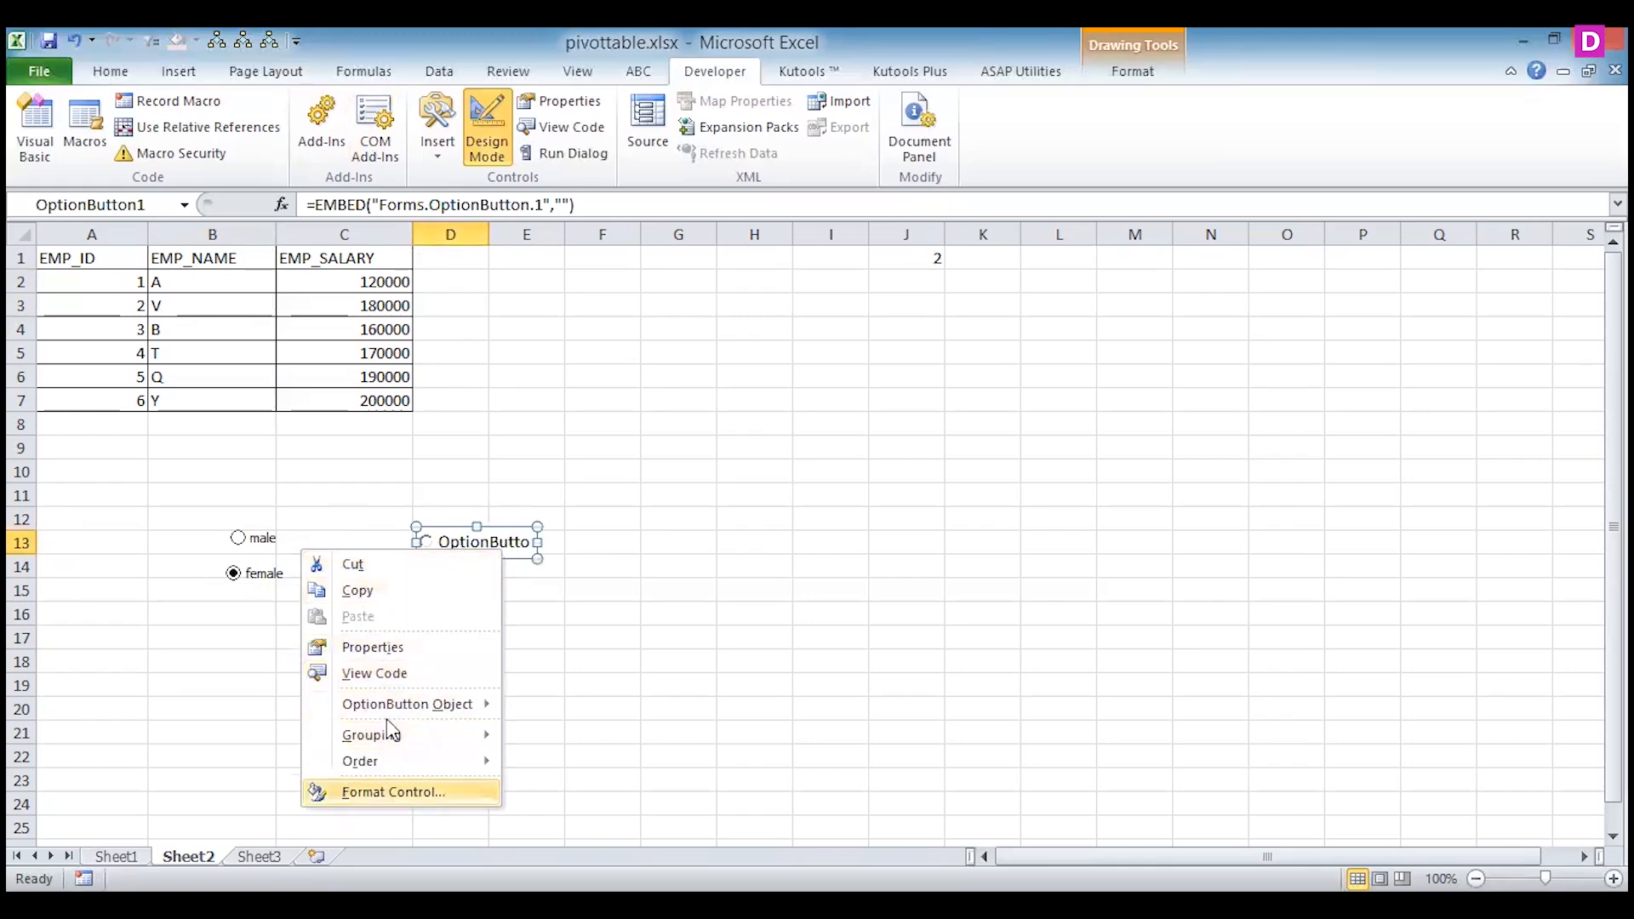
mouse_move(400, 704)
left_click(269, 717)
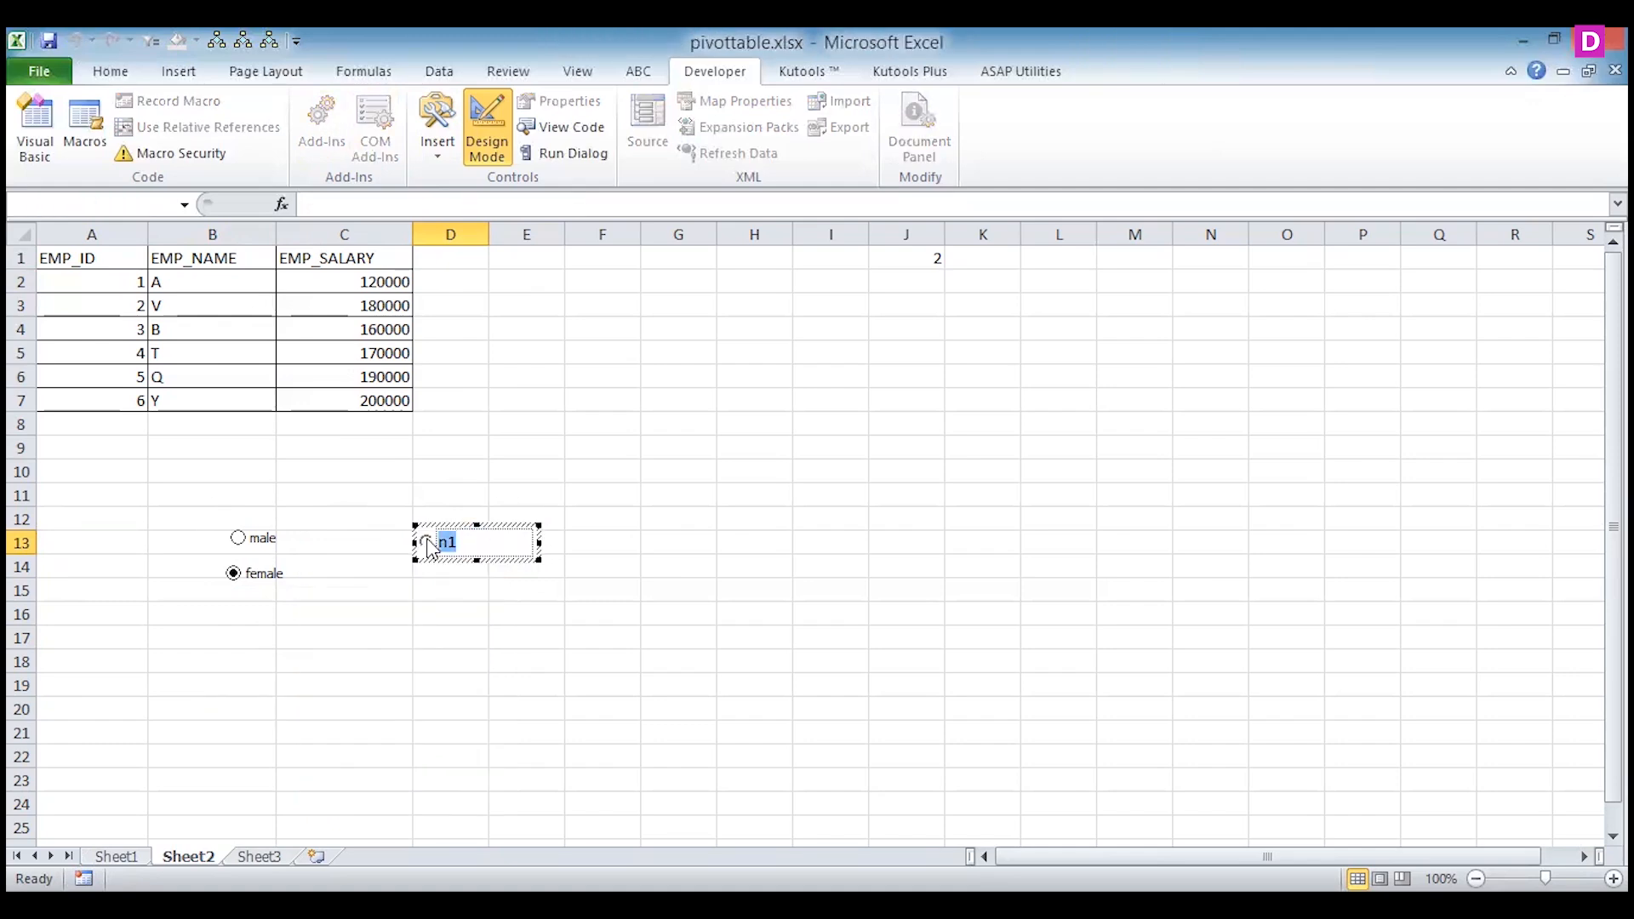
type("male")
key("BackSpace")
key("BackSpace")
key("BackSpace")
key("BackSpace")
key("BackSpace")
key("BackSpace")
key("BackSpace")
key("BackSpace")
key("BackSpace")
key("BackSpace")
key("BackSpace")
key("BackSpace")
key("BackSpace")
key("BackSpace")
key("BackSpace")
type("first one")
left_click(493, 589)
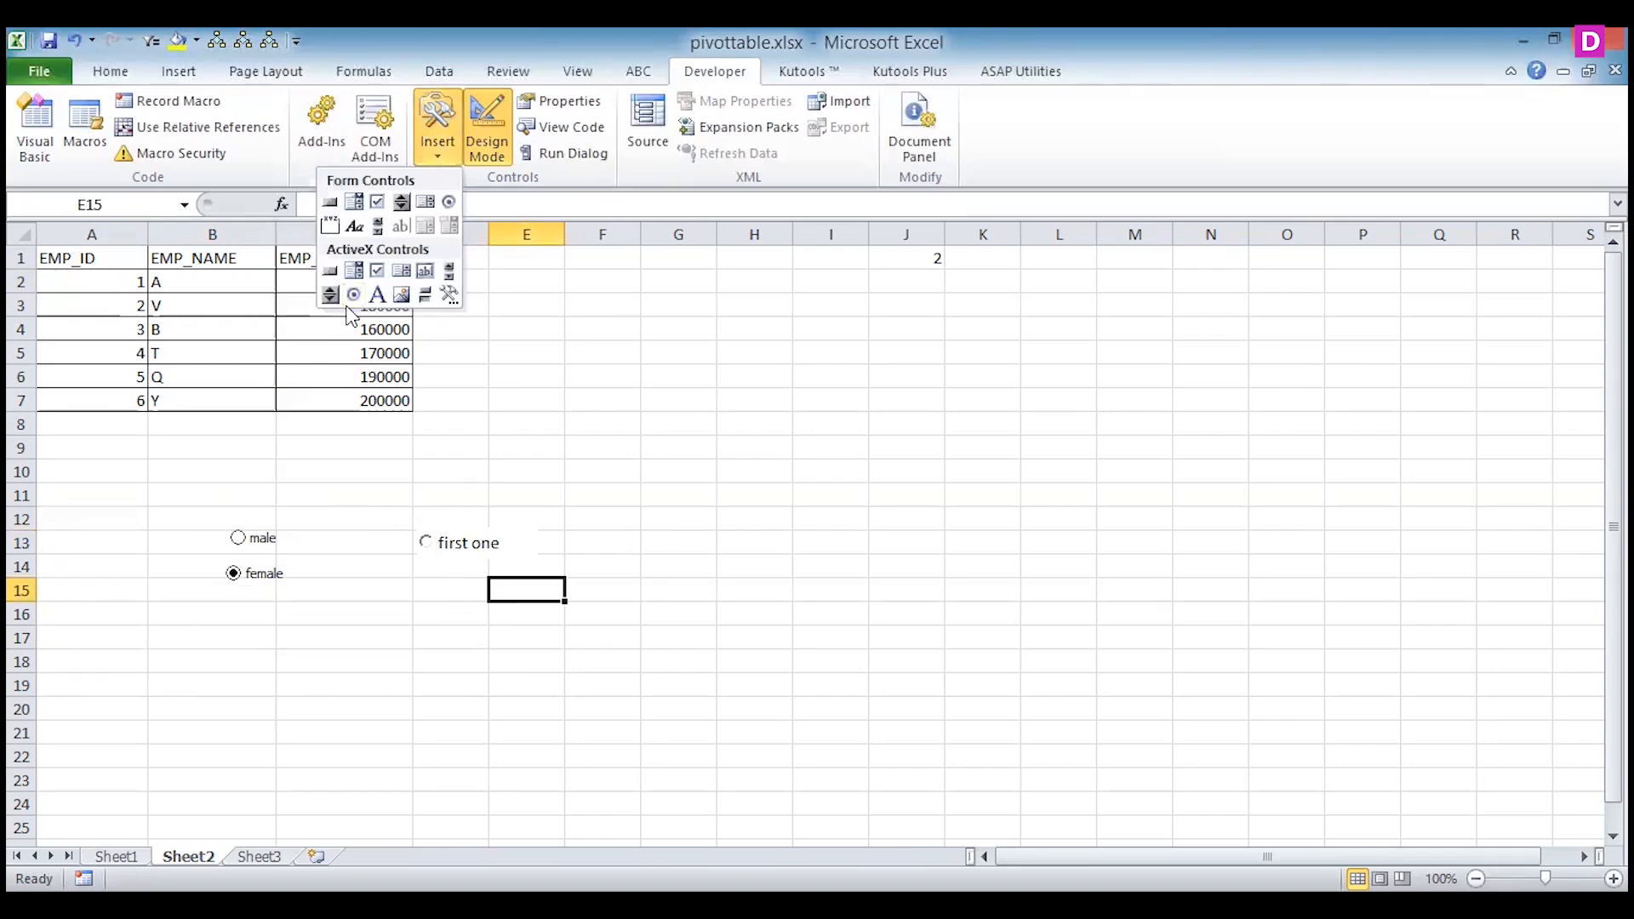
Add another ActiveX option button and place it beneath "first one", around cells D15 to E15.
left_click(354, 308)
left_click(437, 592)
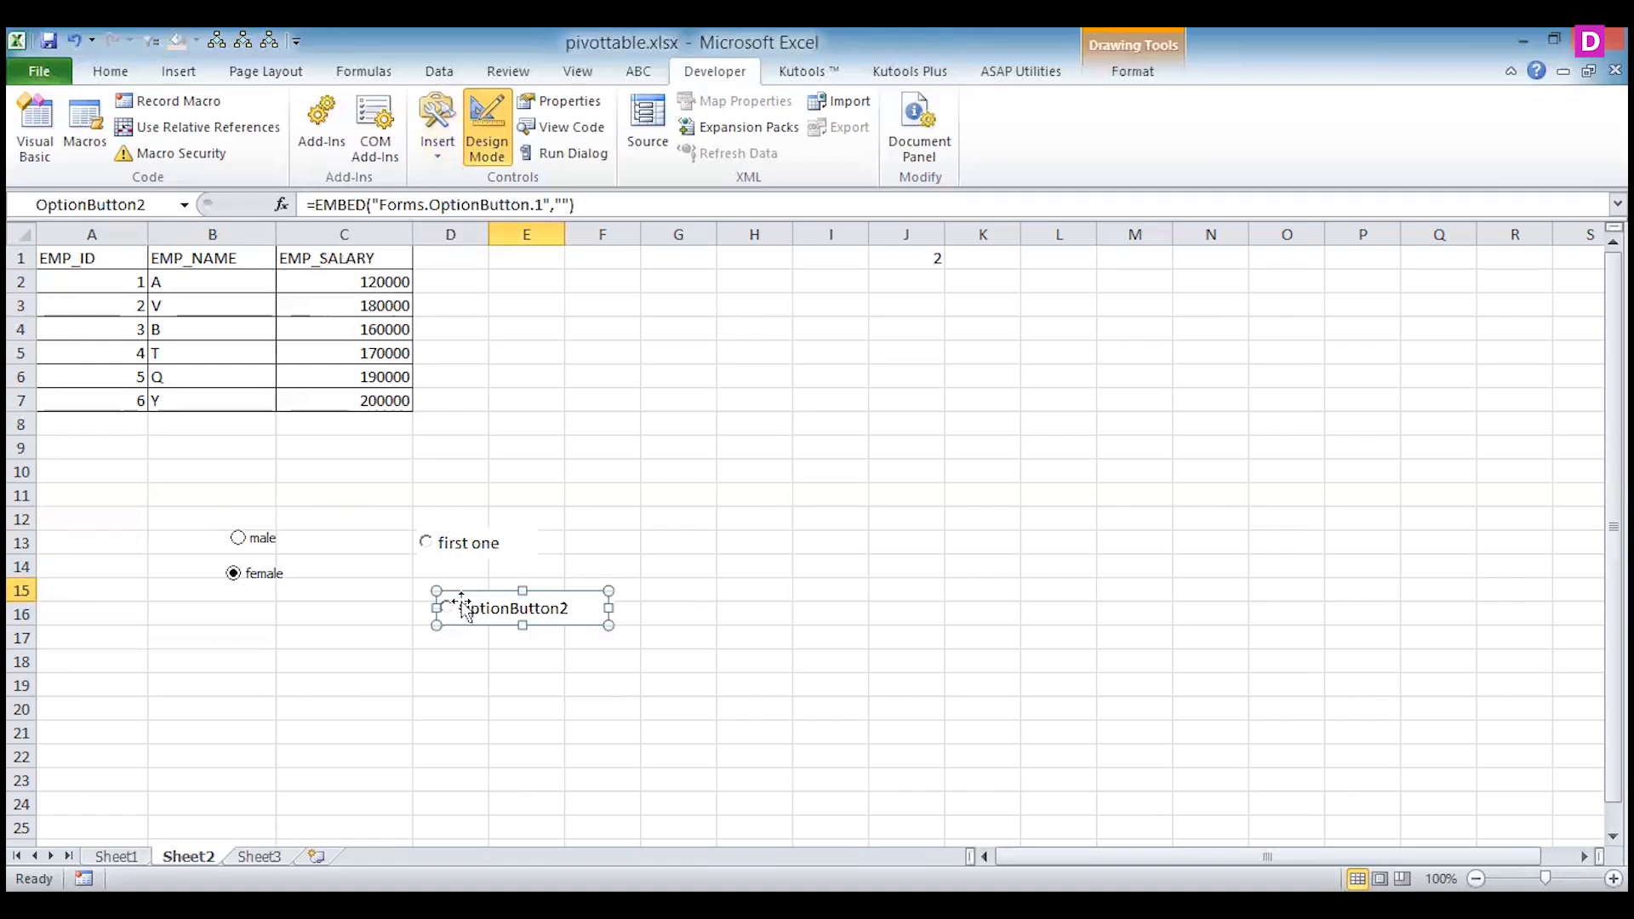
left_click_drag(434, 595, 399, 579)
Label the lower ActiveX option button "second one" and shift the "first one" button slightly left to line up with it.
double_click(533, 595)
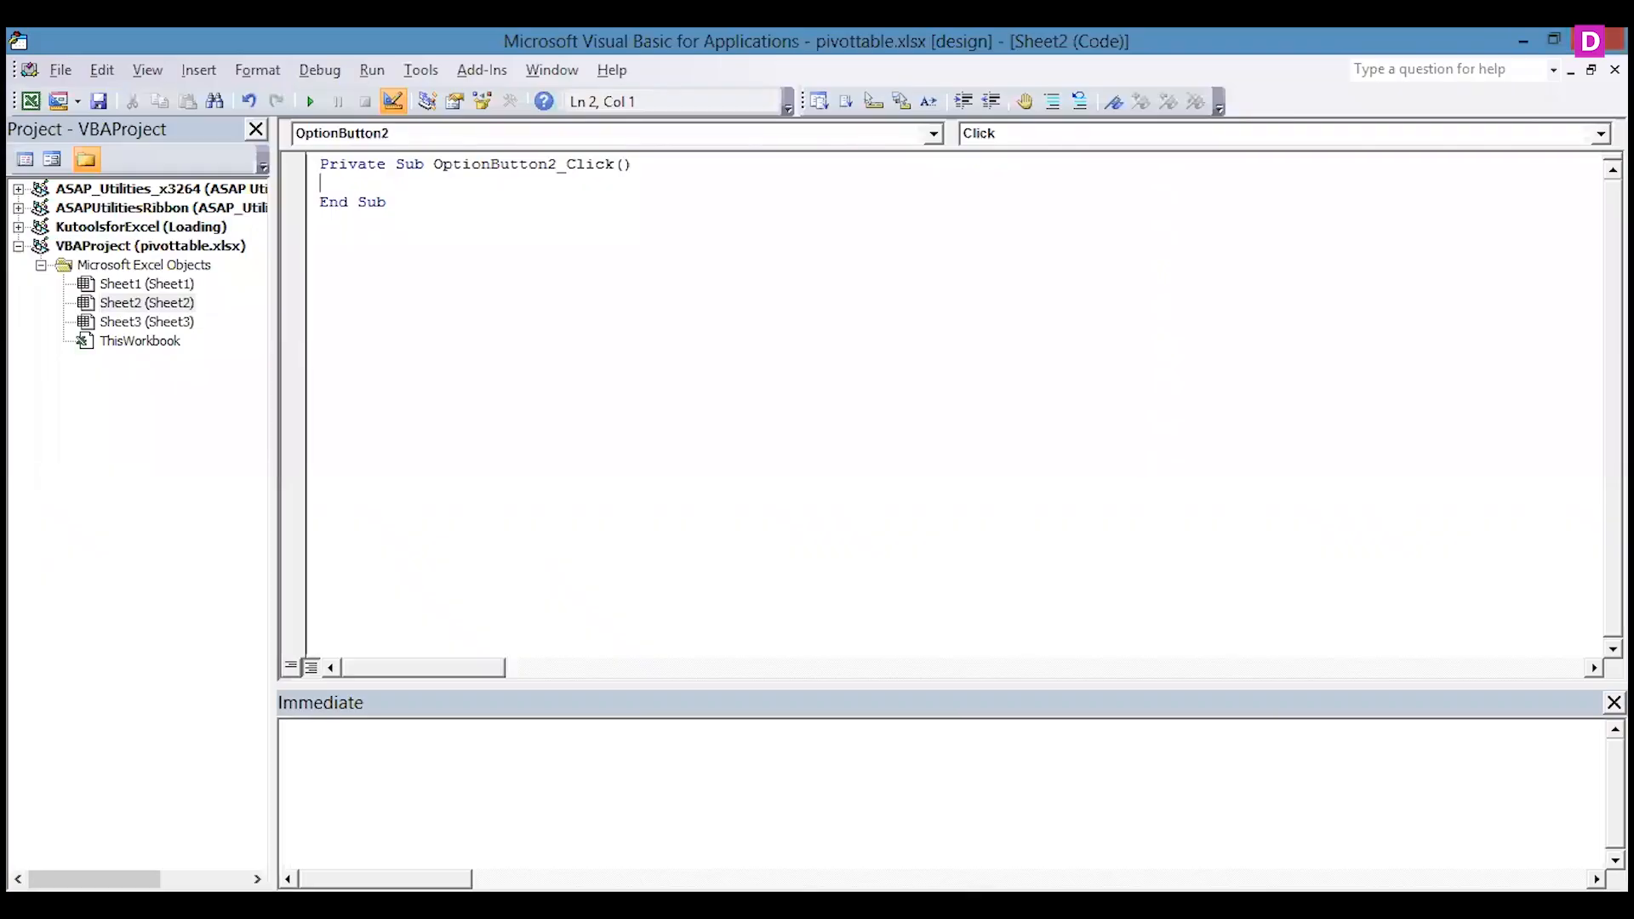
key("alt+F11")
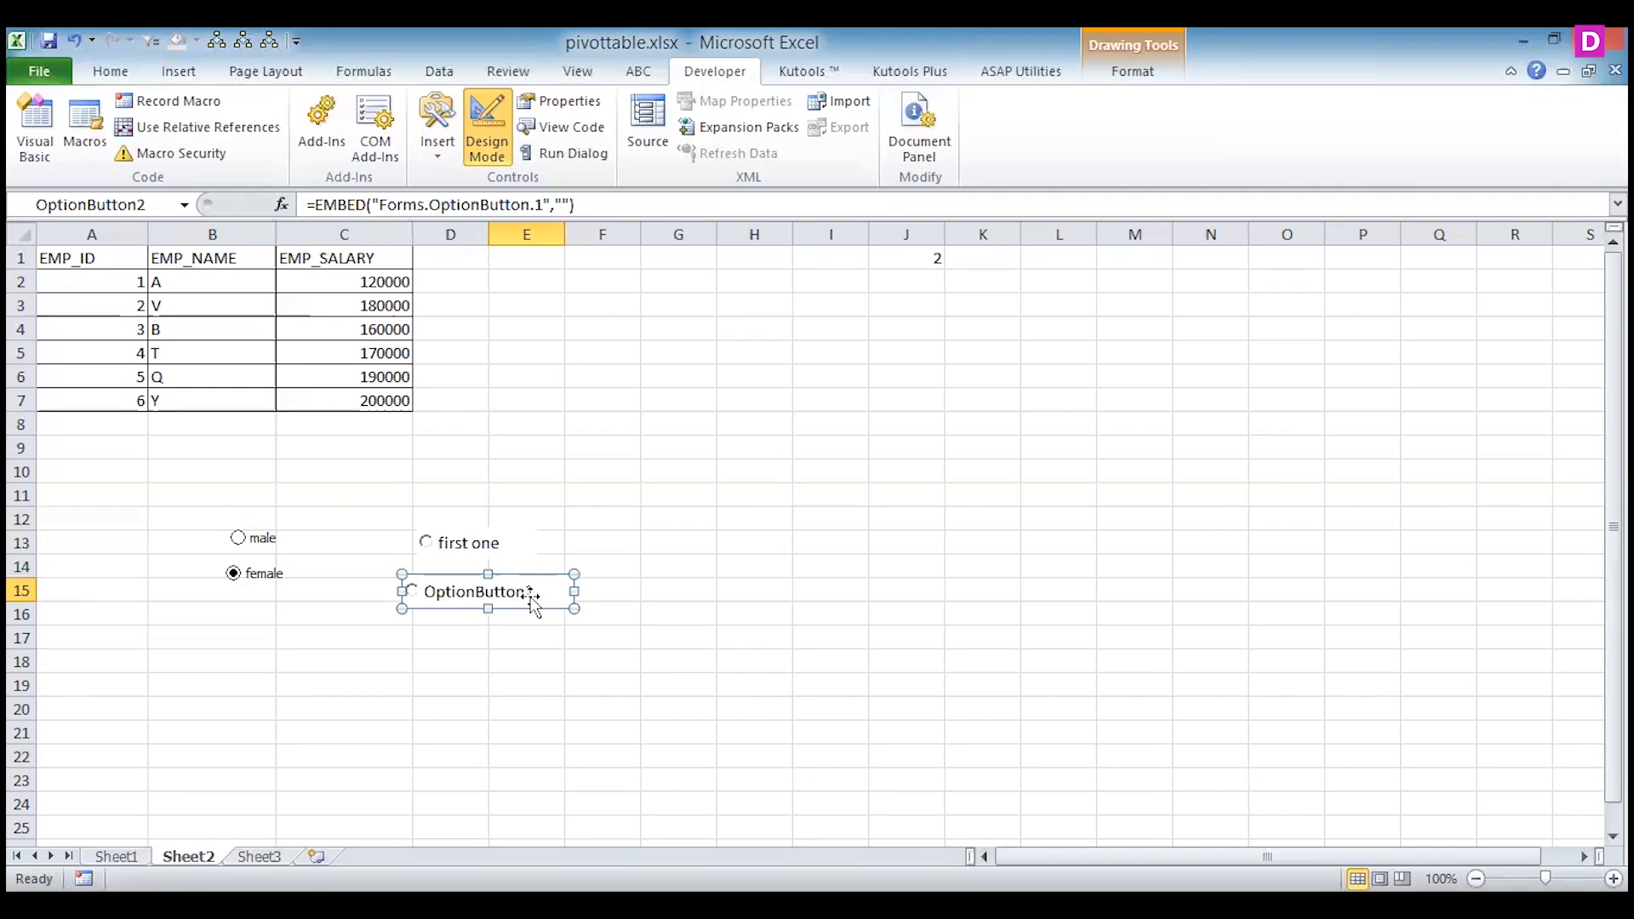
right_click(529, 597)
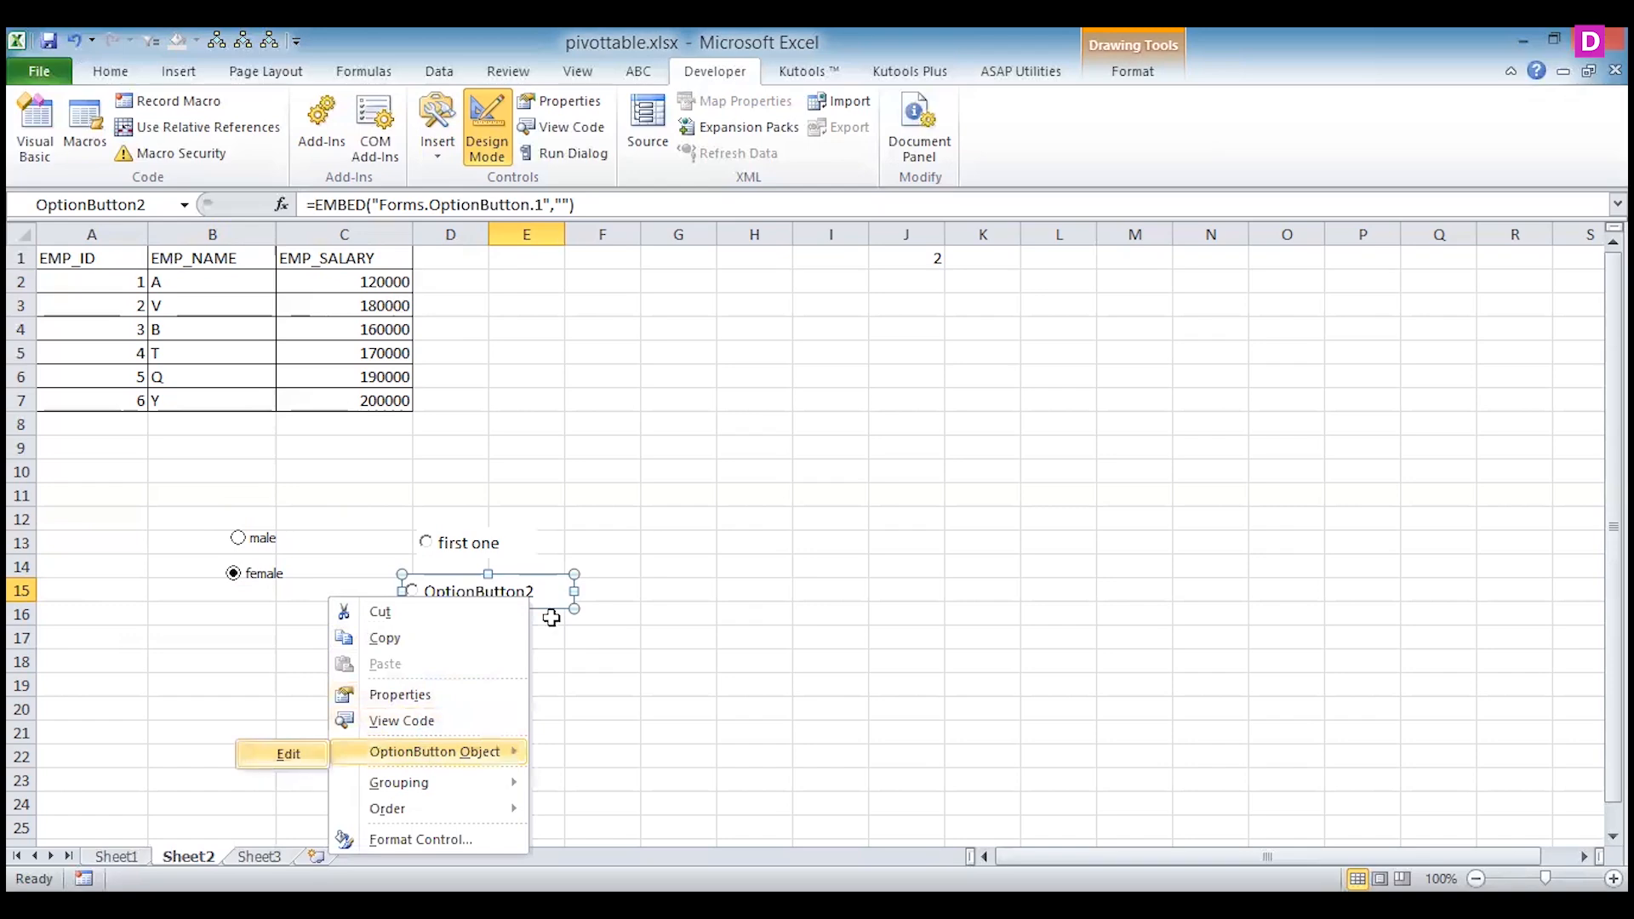
left_click(289, 754)
left_click_drag(534, 593, 427, 597)
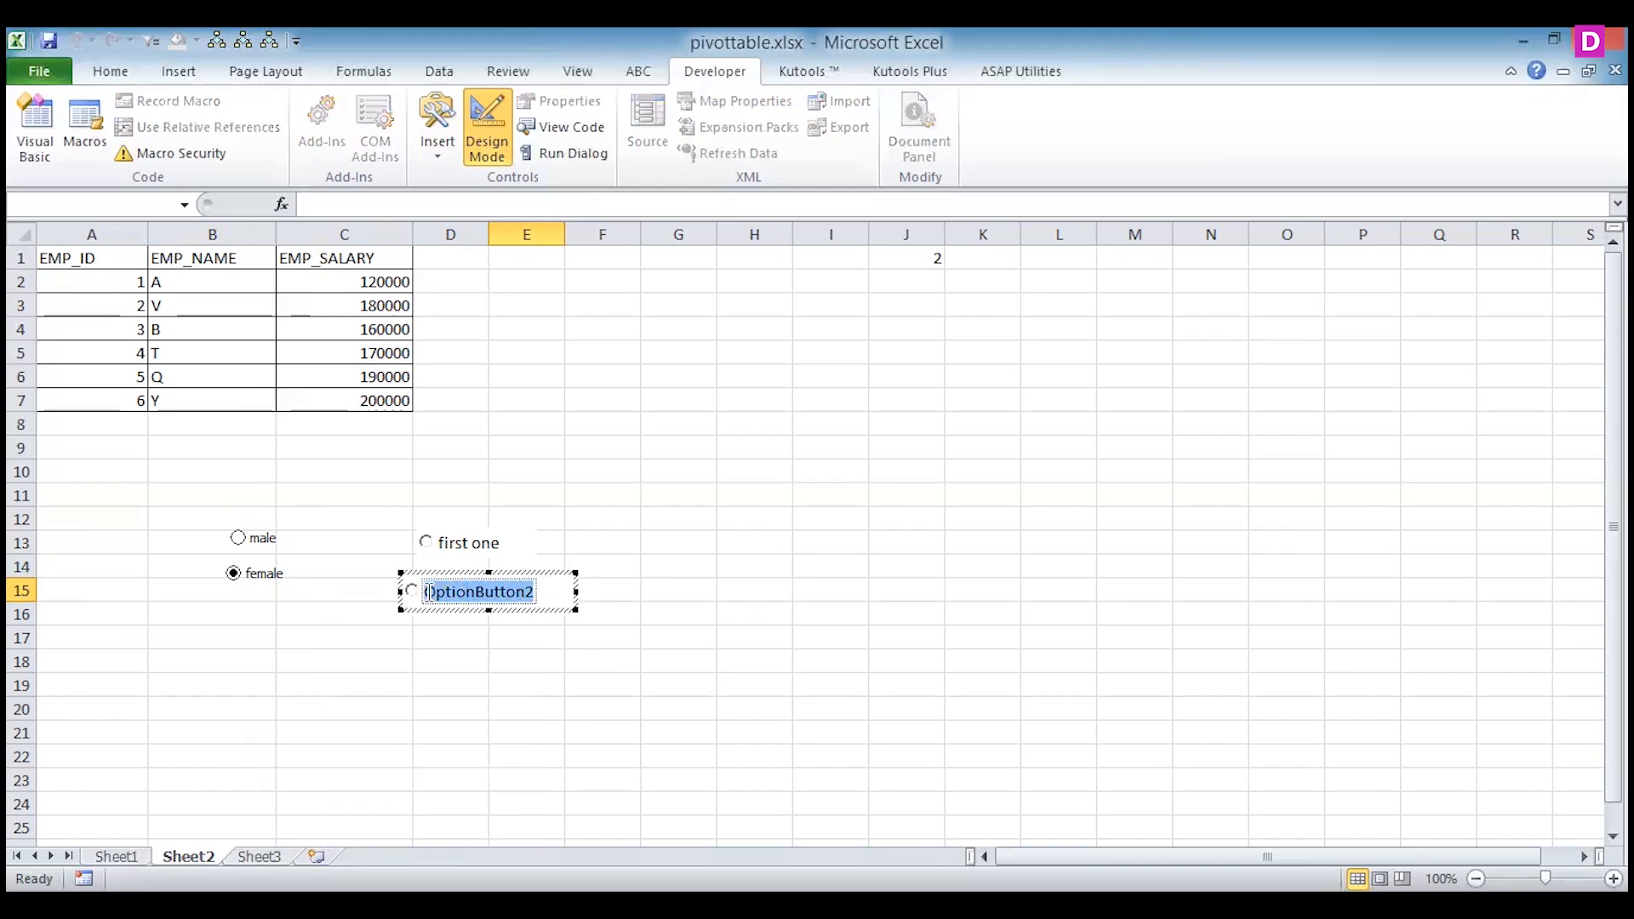
type("seco")
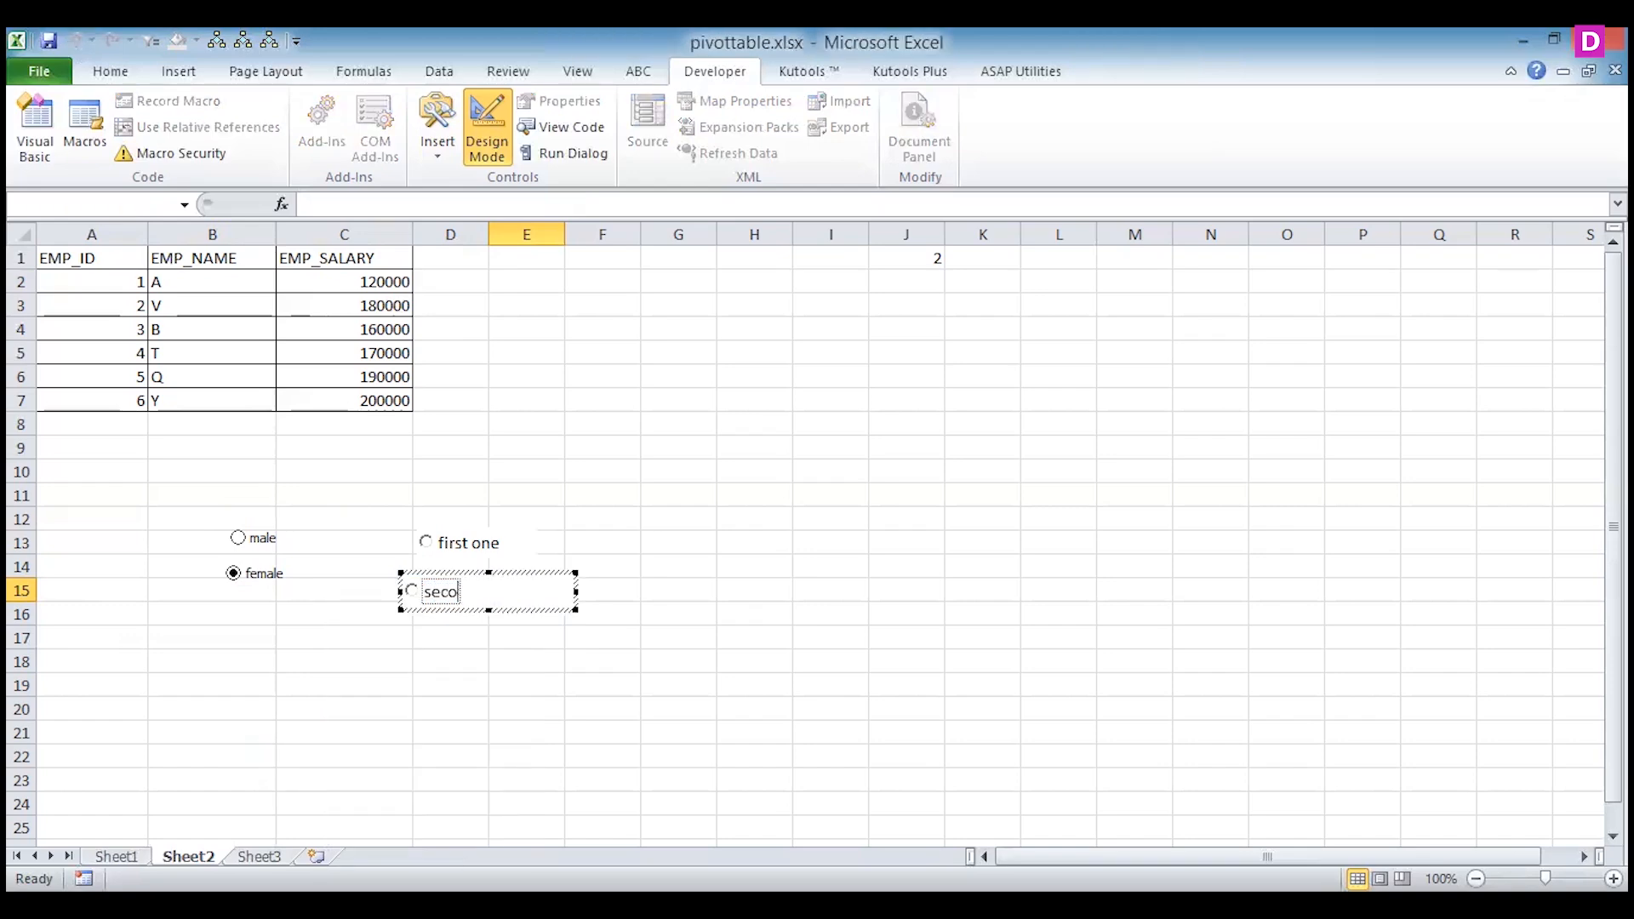
type("nd one")
left_click(496, 692)
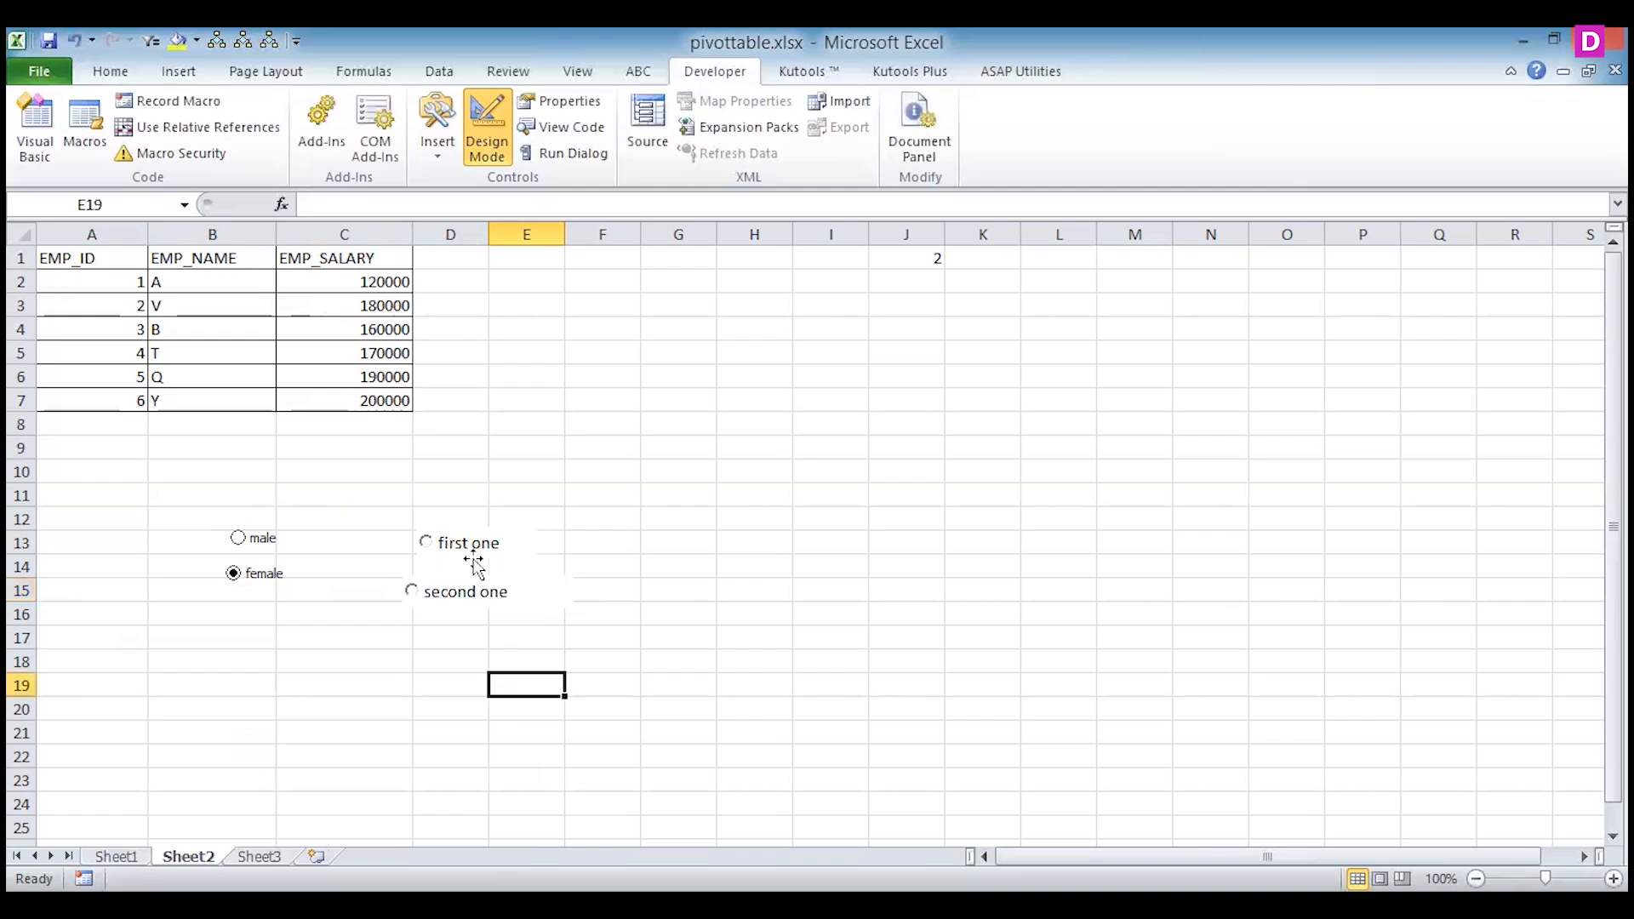
left_click(430, 541)
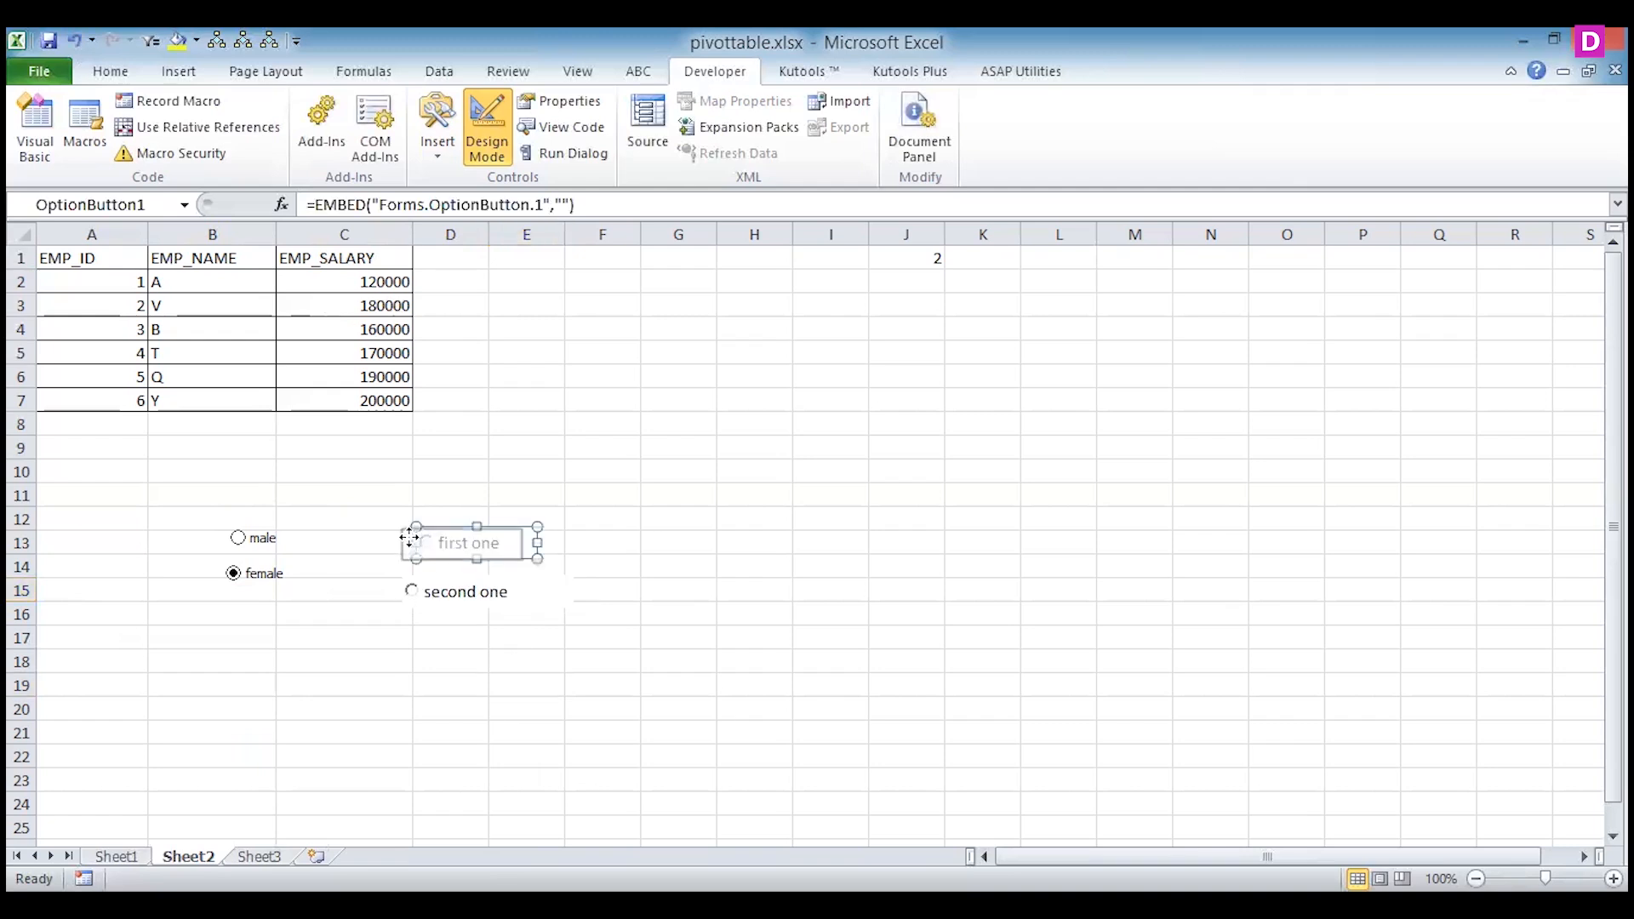
right_click(459, 548)
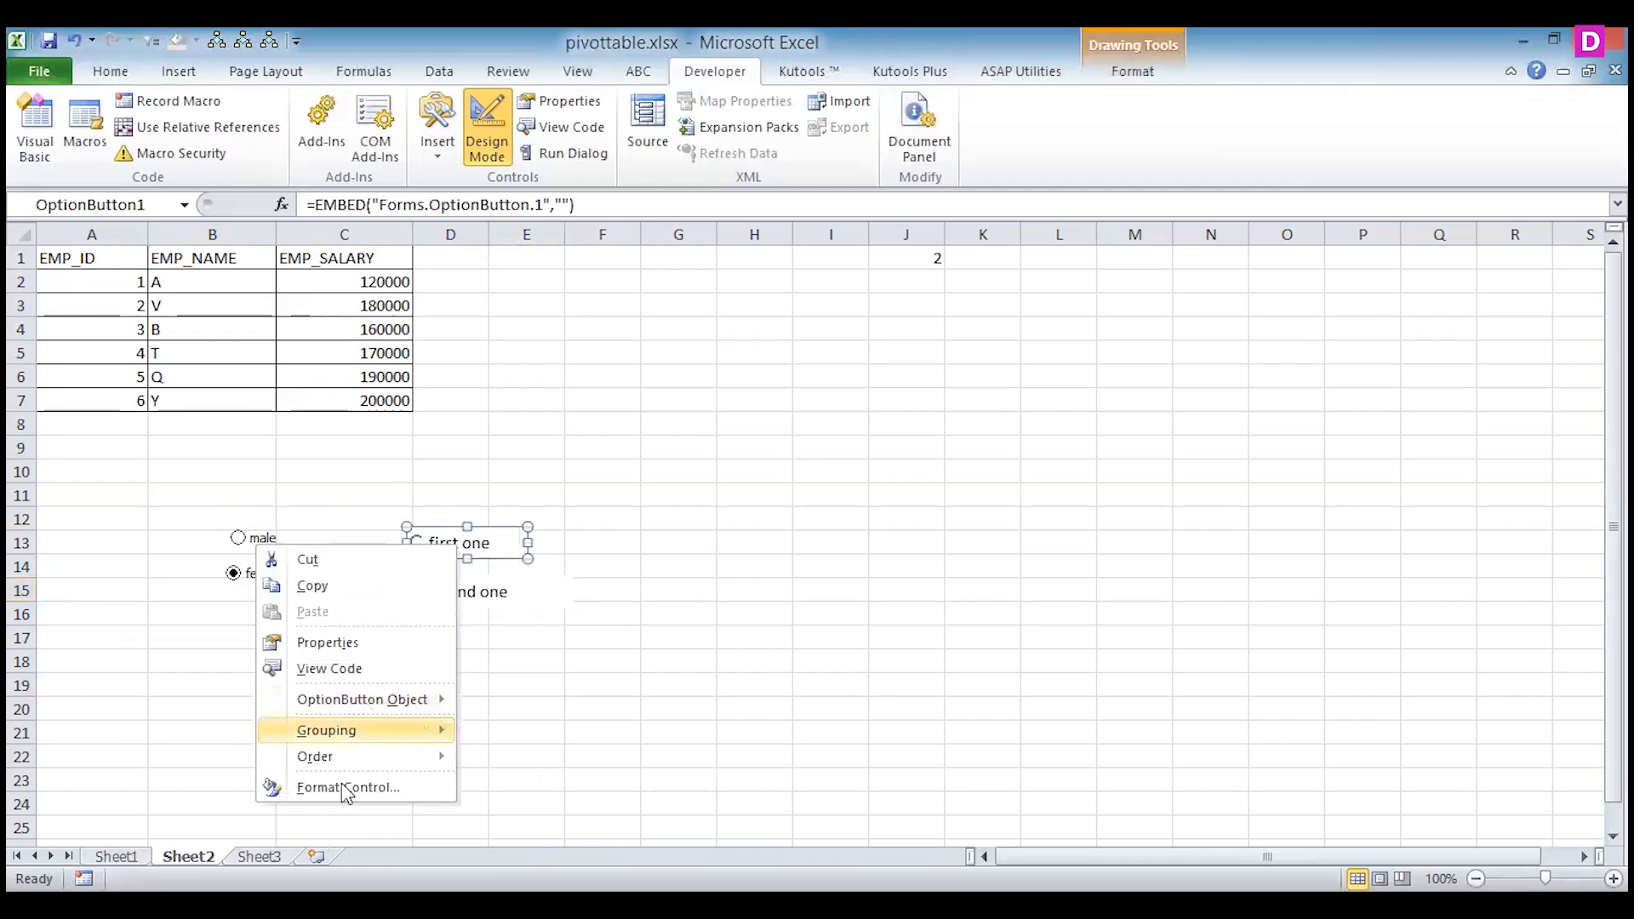
left_click(354, 645)
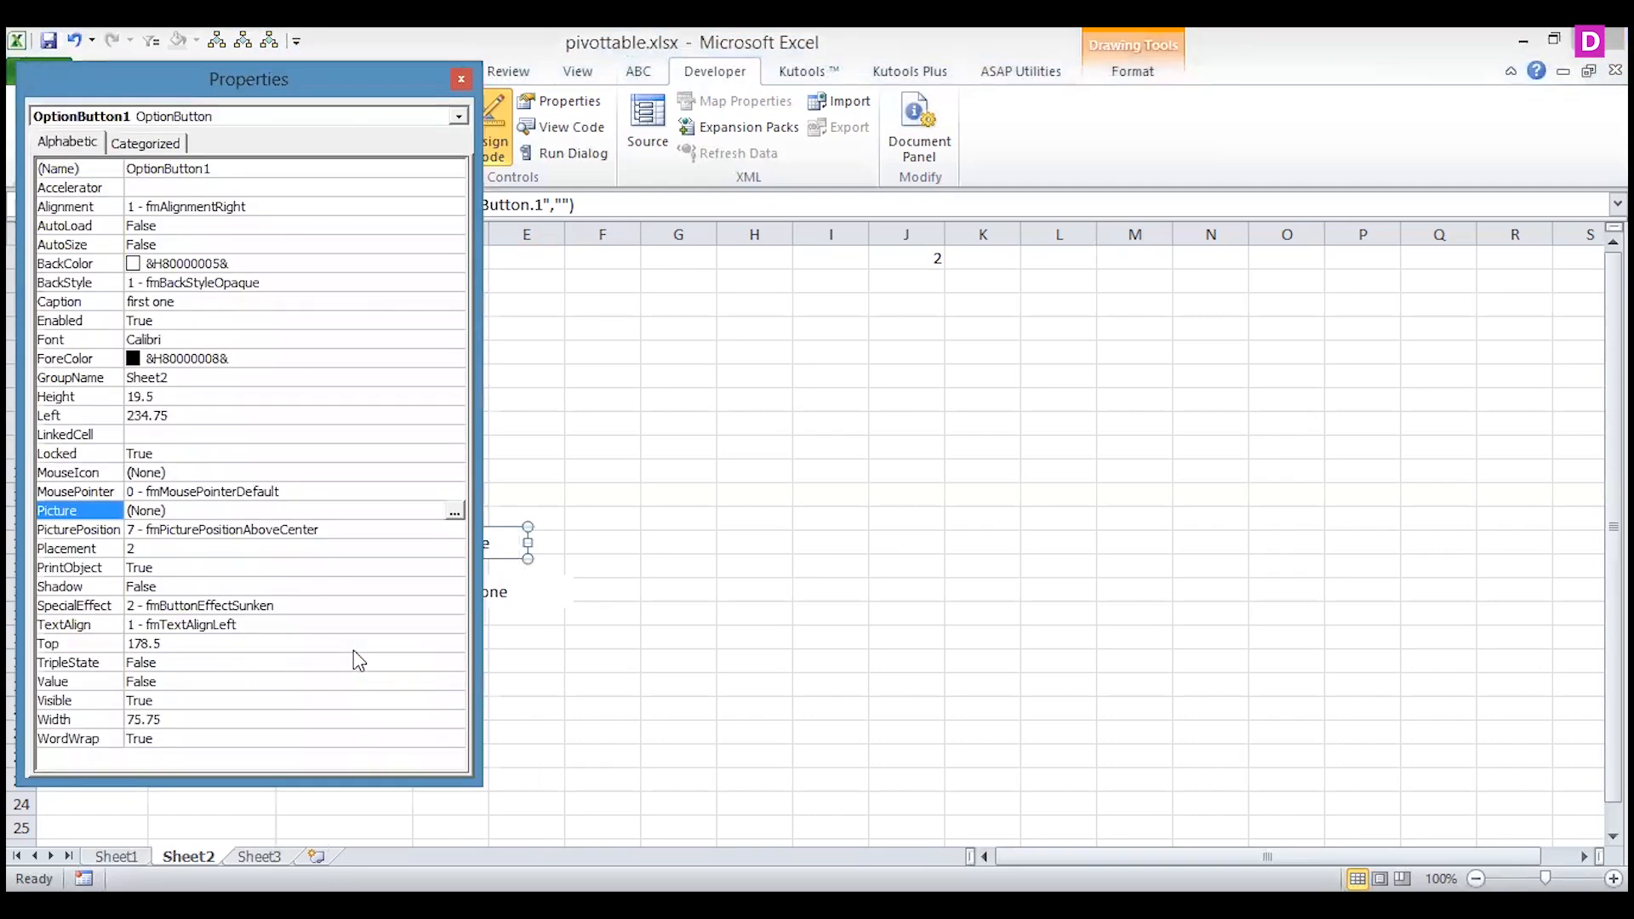
left_click(182, 435)
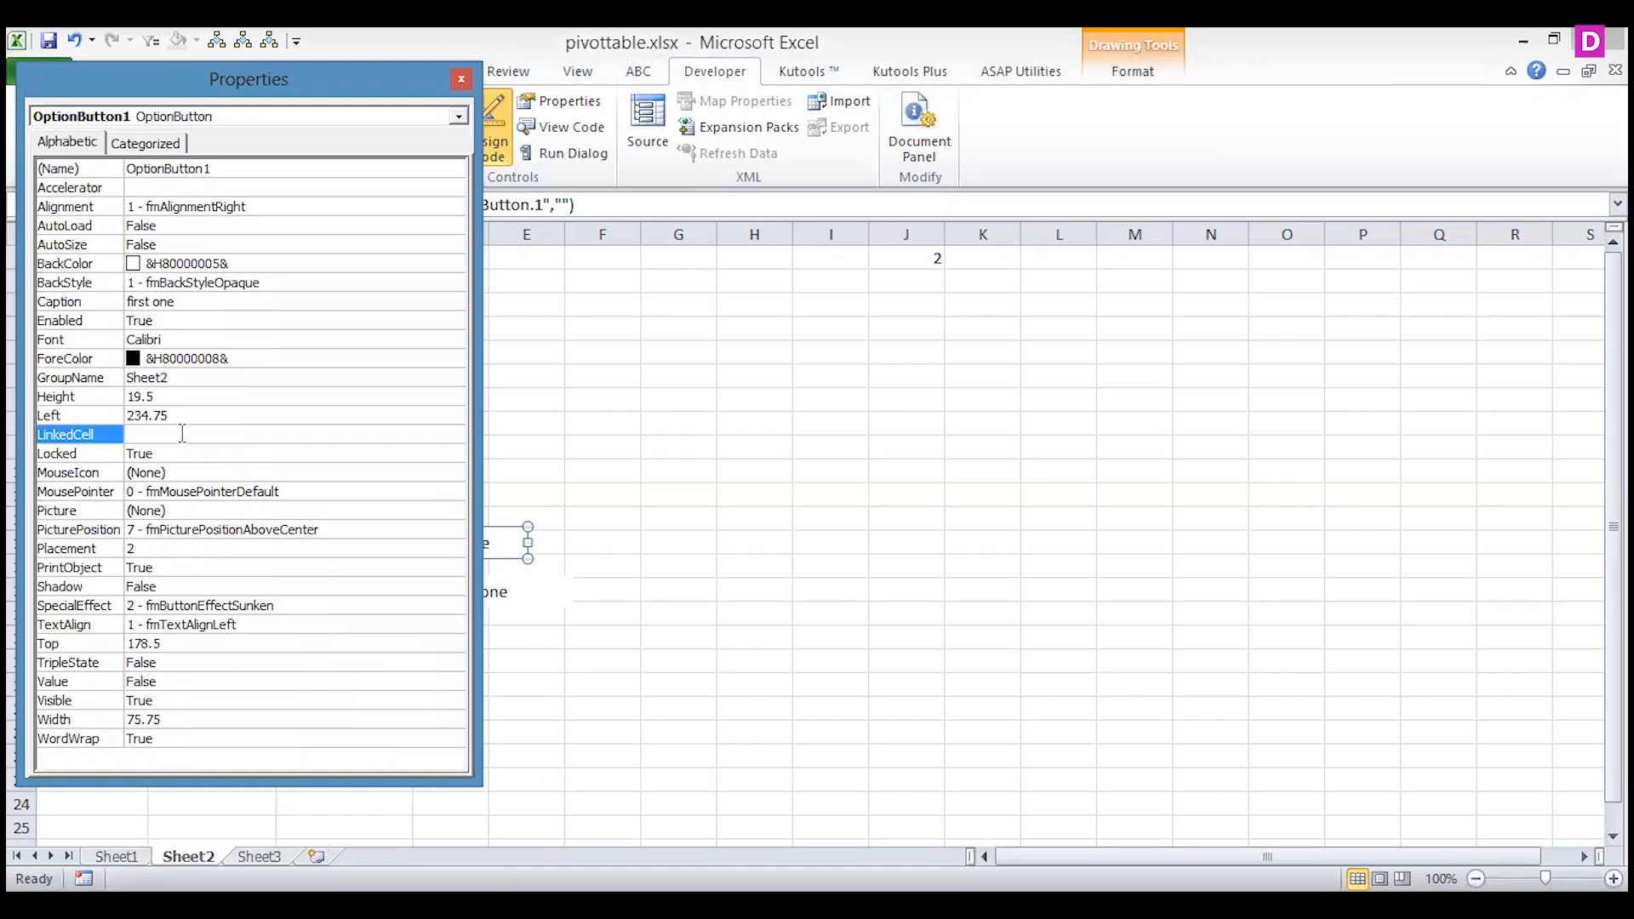
left_click(772, 253)
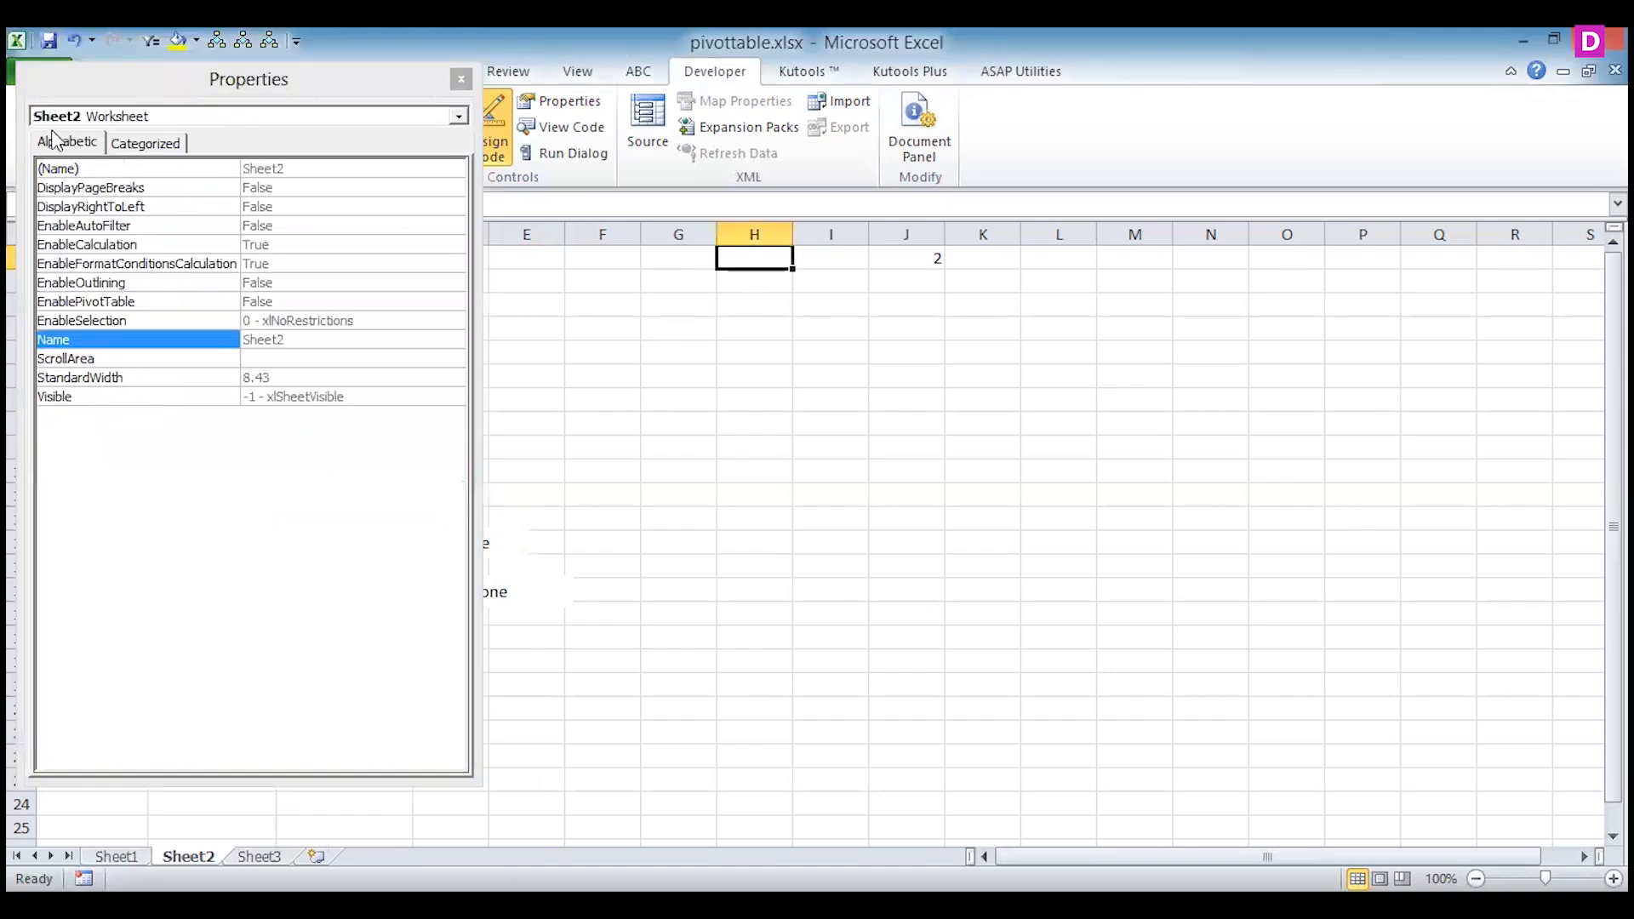
left_click(144, 143)
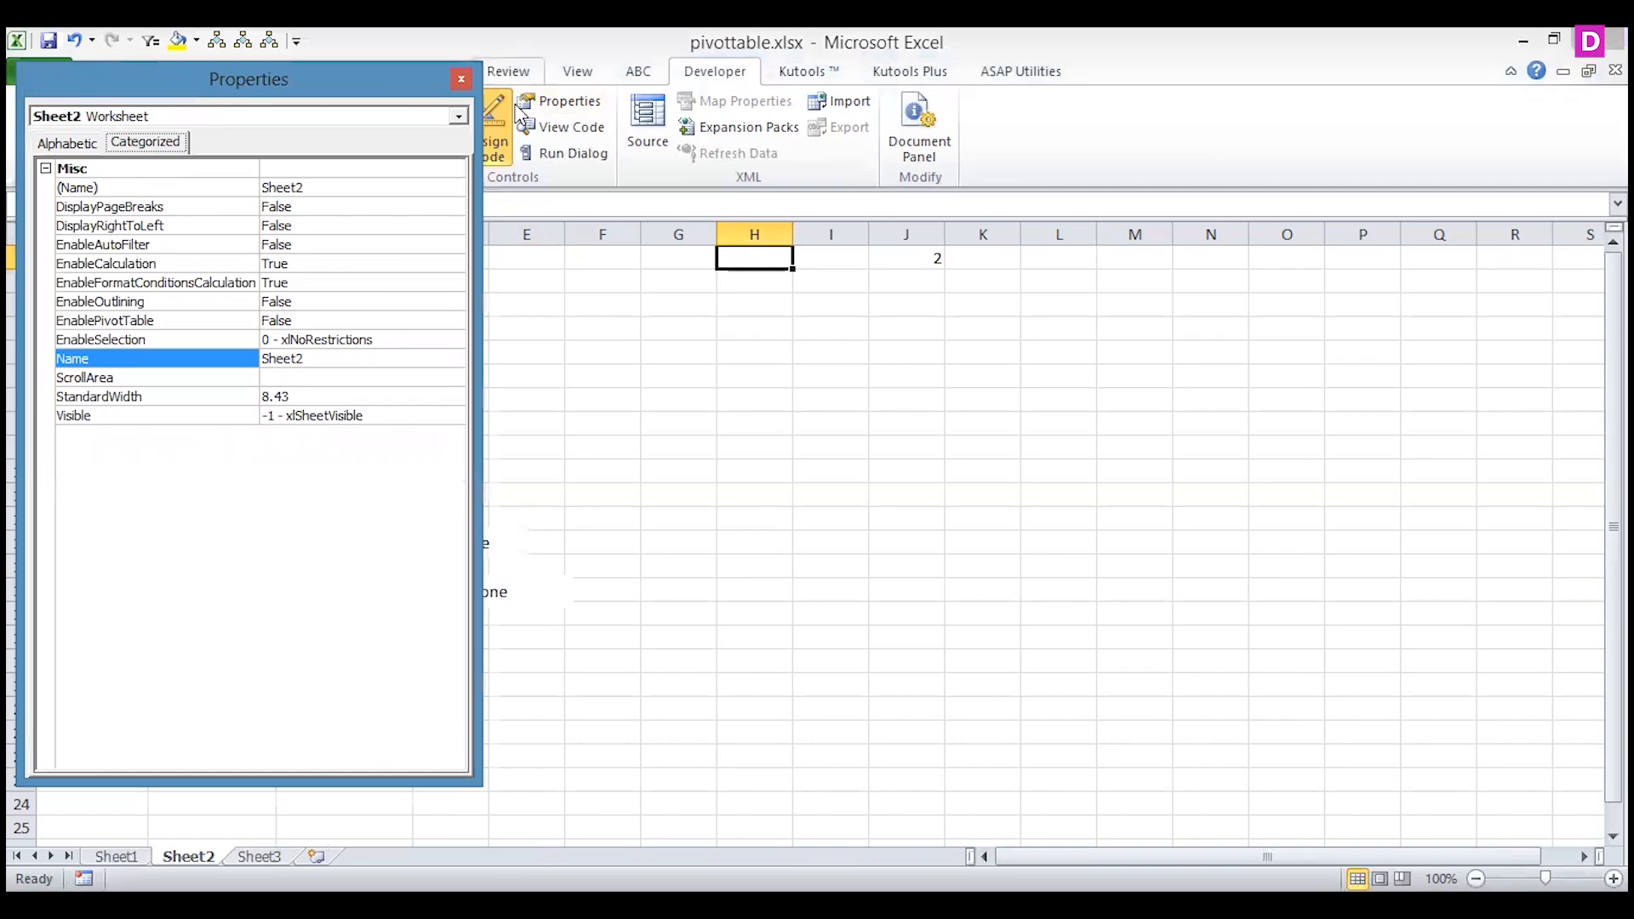
left_click(462, 79)
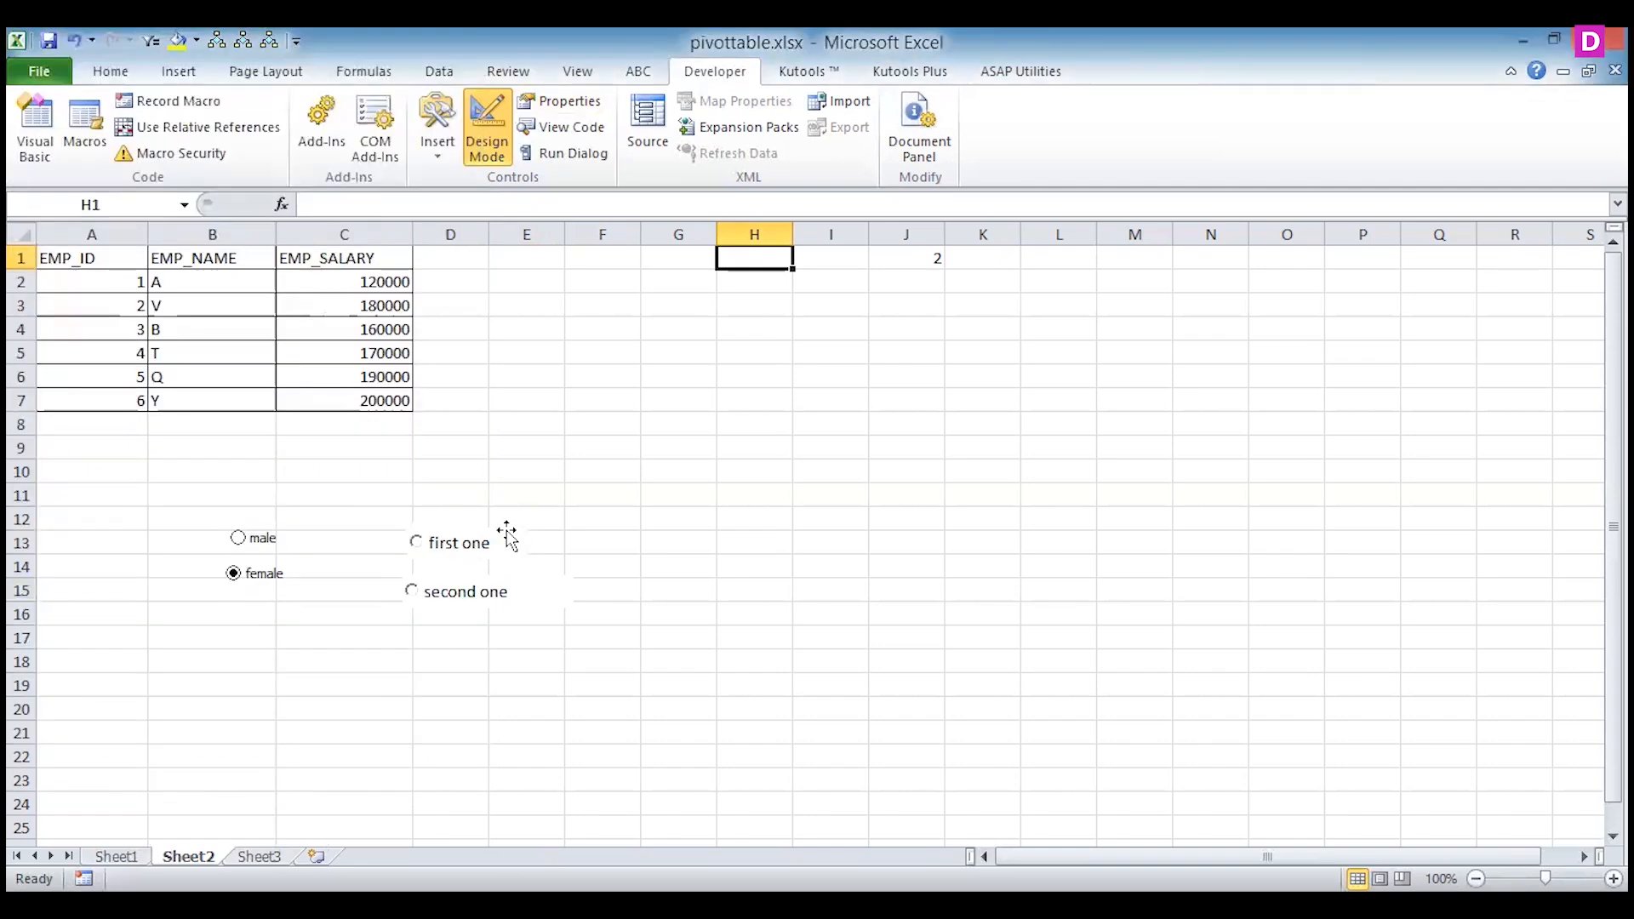
Set the LinkedCell property of the "first one" option button to h1 and close its properties.
left_click(506, 530)
right_click(507, 530)
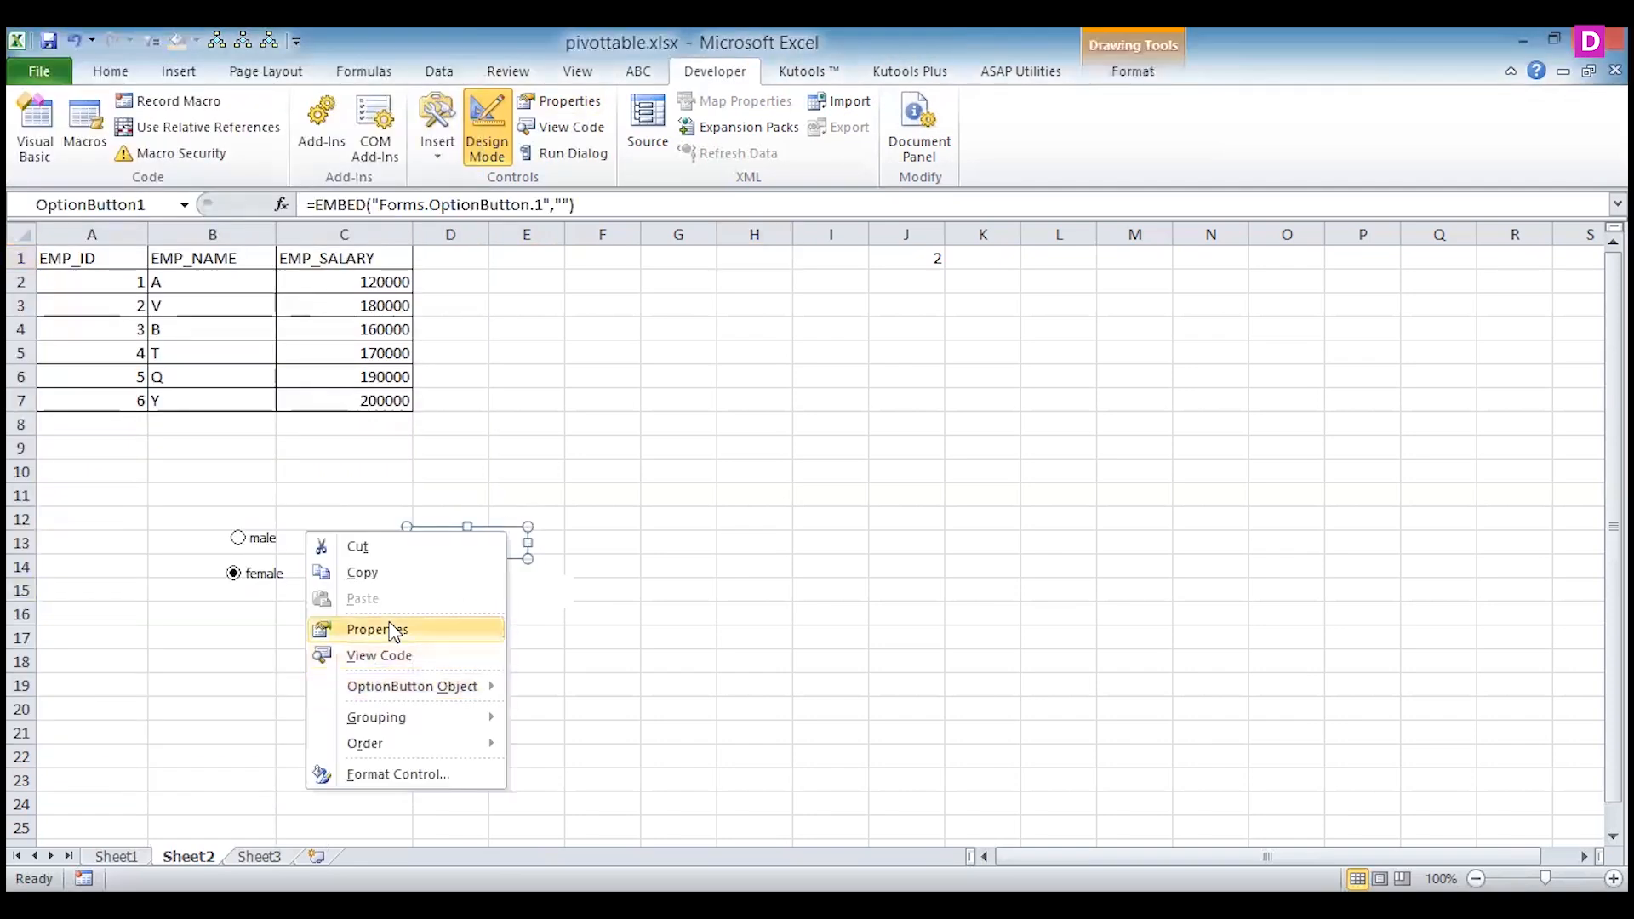
left_click(68, 147)
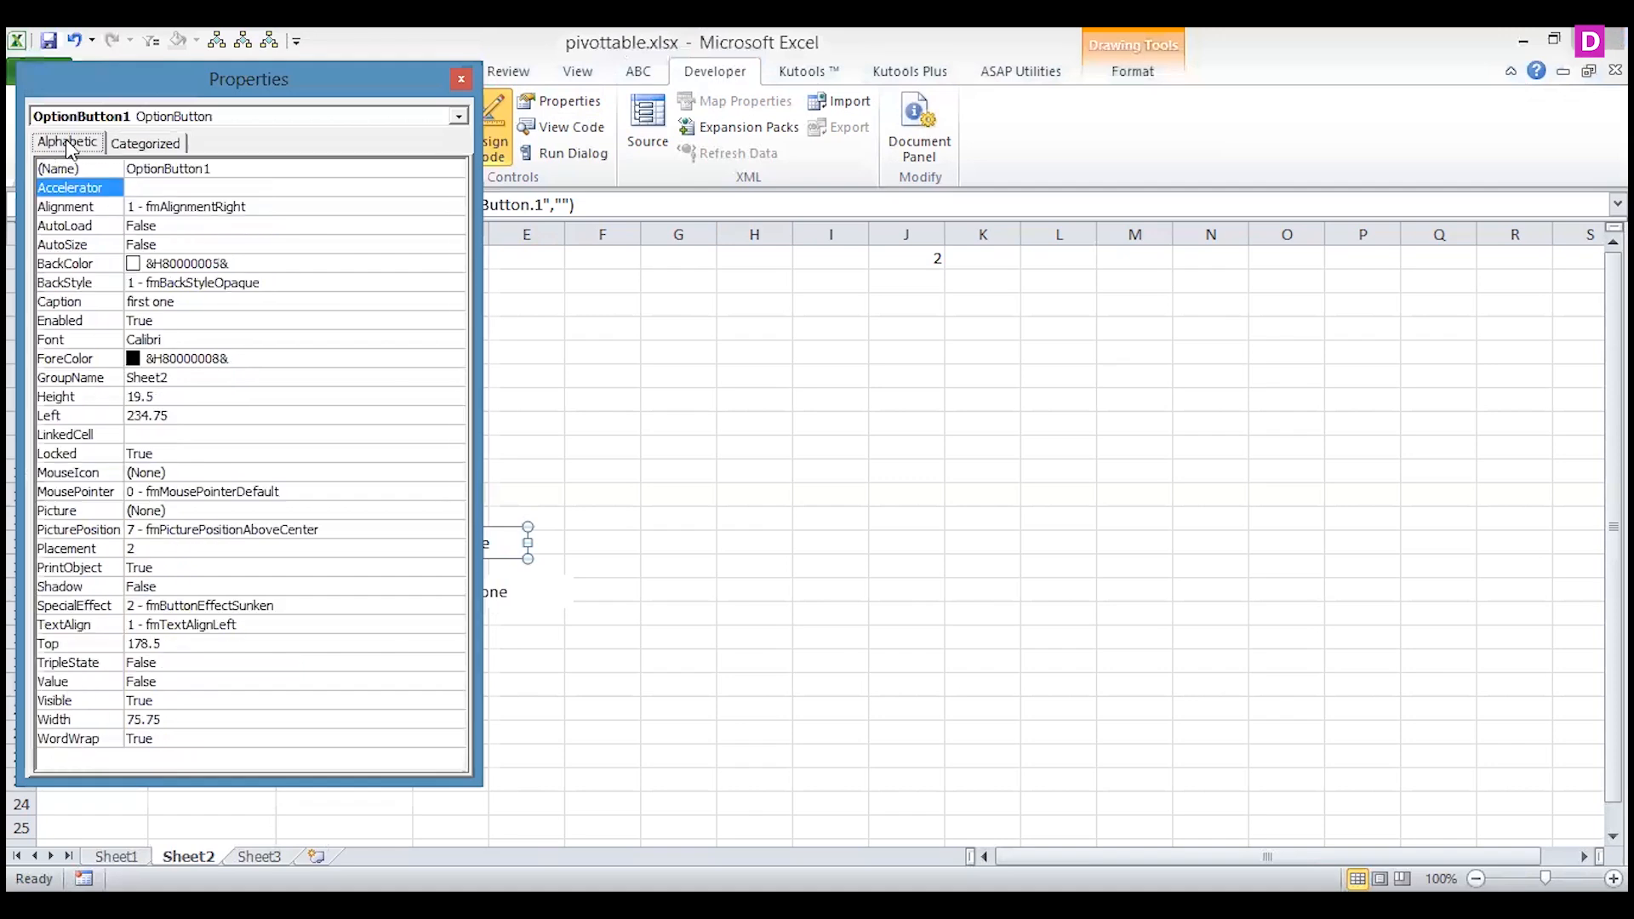
left_click(168, 432)
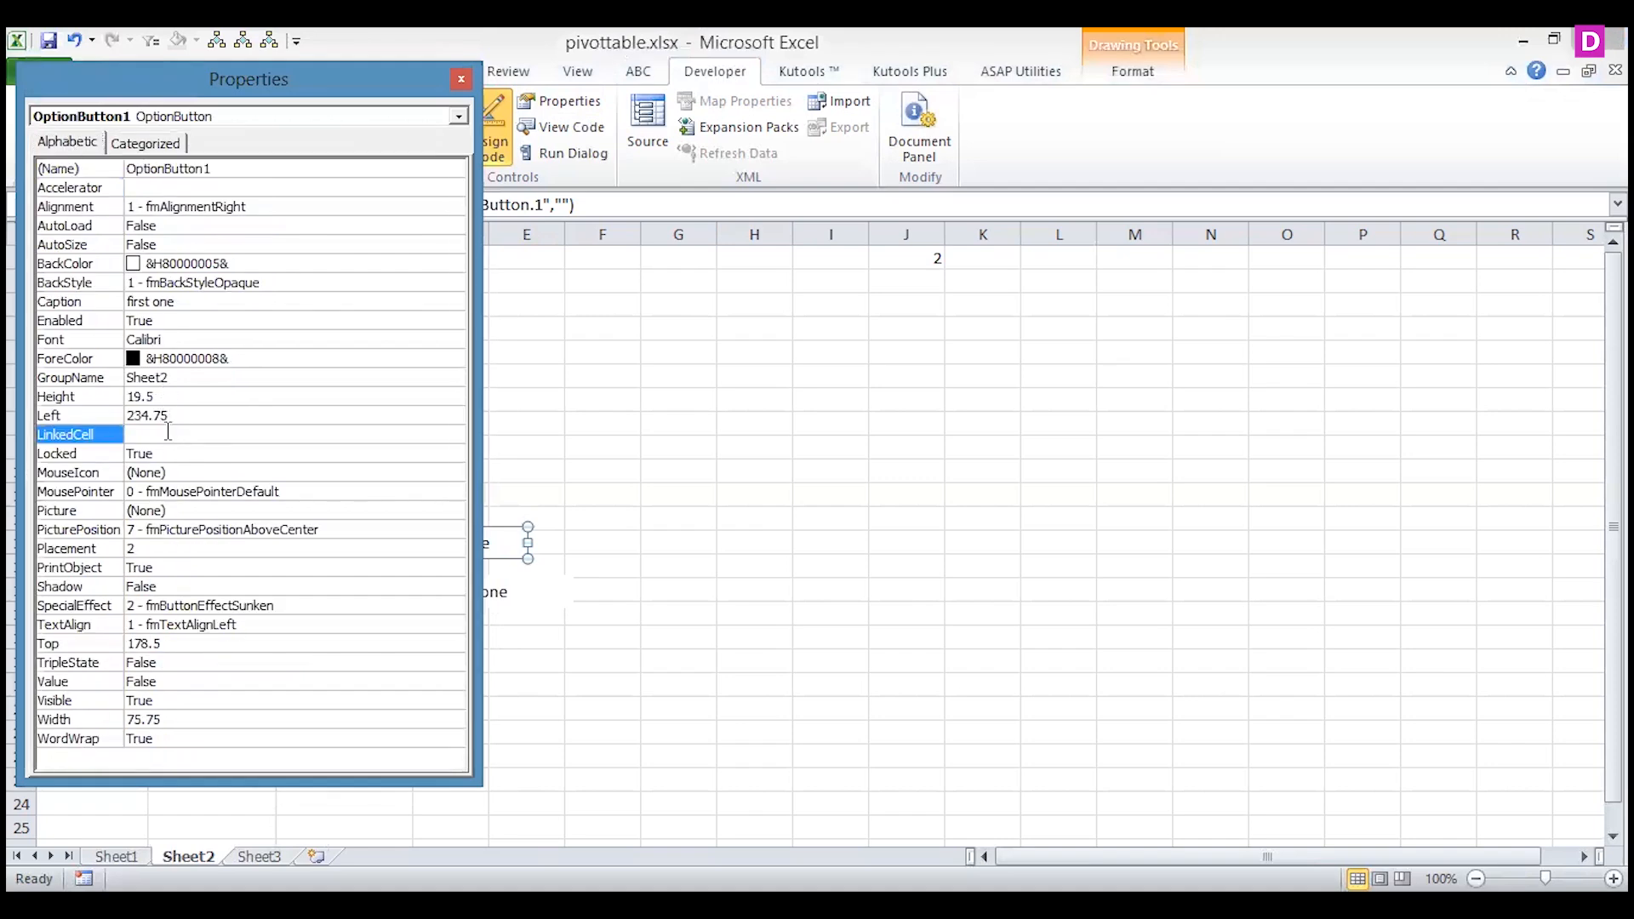
type("h1")
left_click(464, 82)
left_click(596, 469)
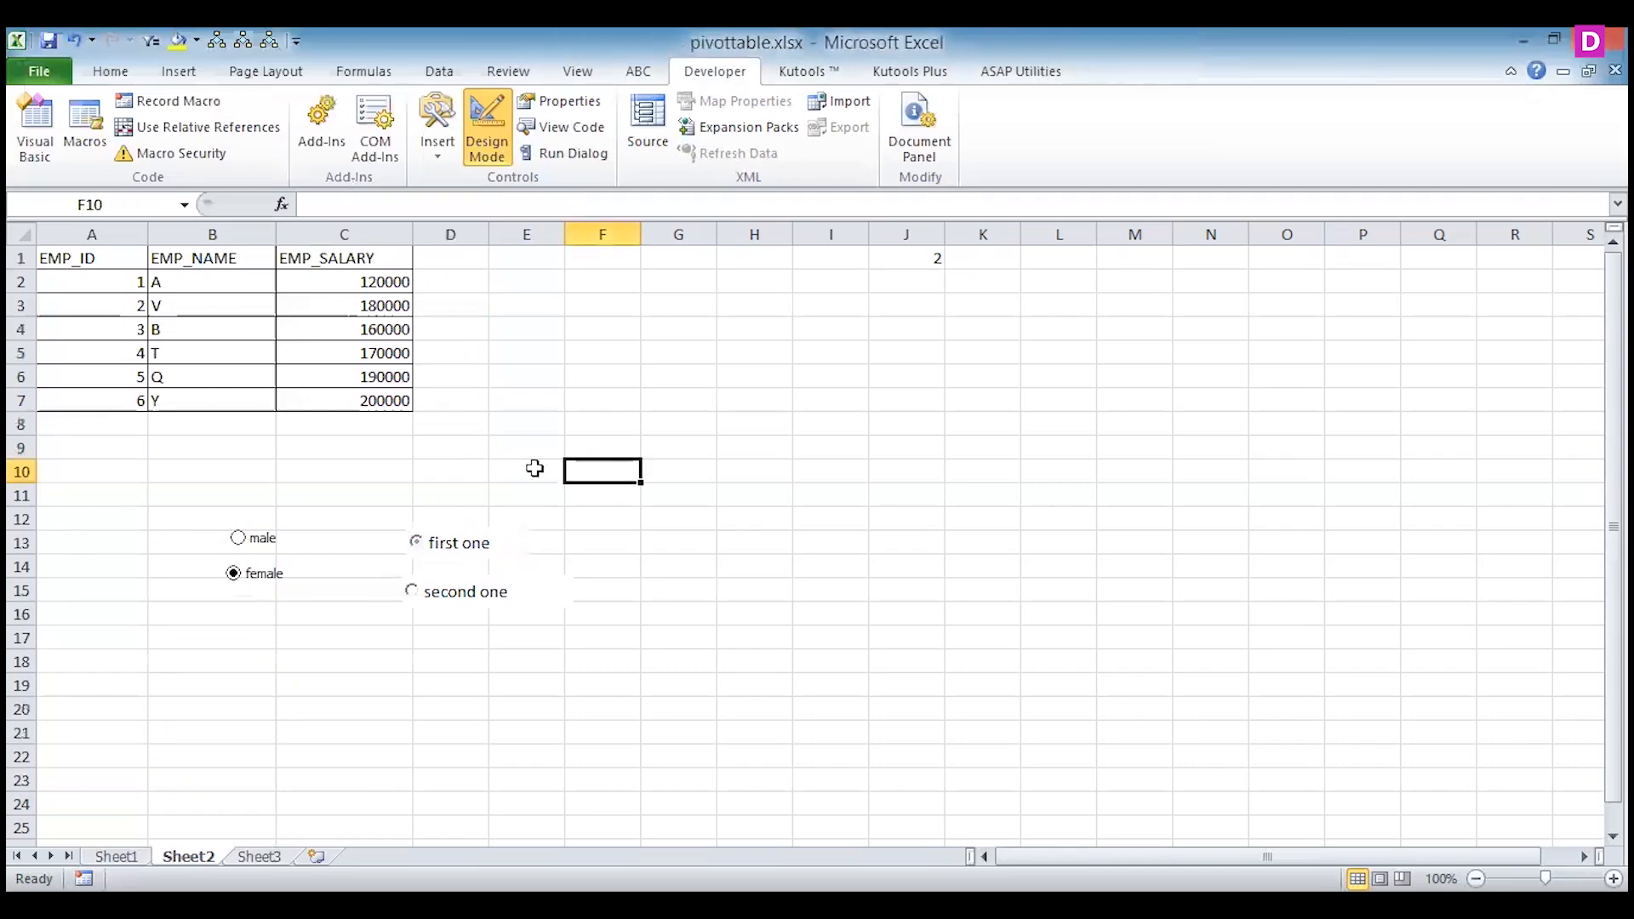
Leave Design Mode and test the "first one" and "second one" option buttons against linked cell H1.
left_click(486, 143)
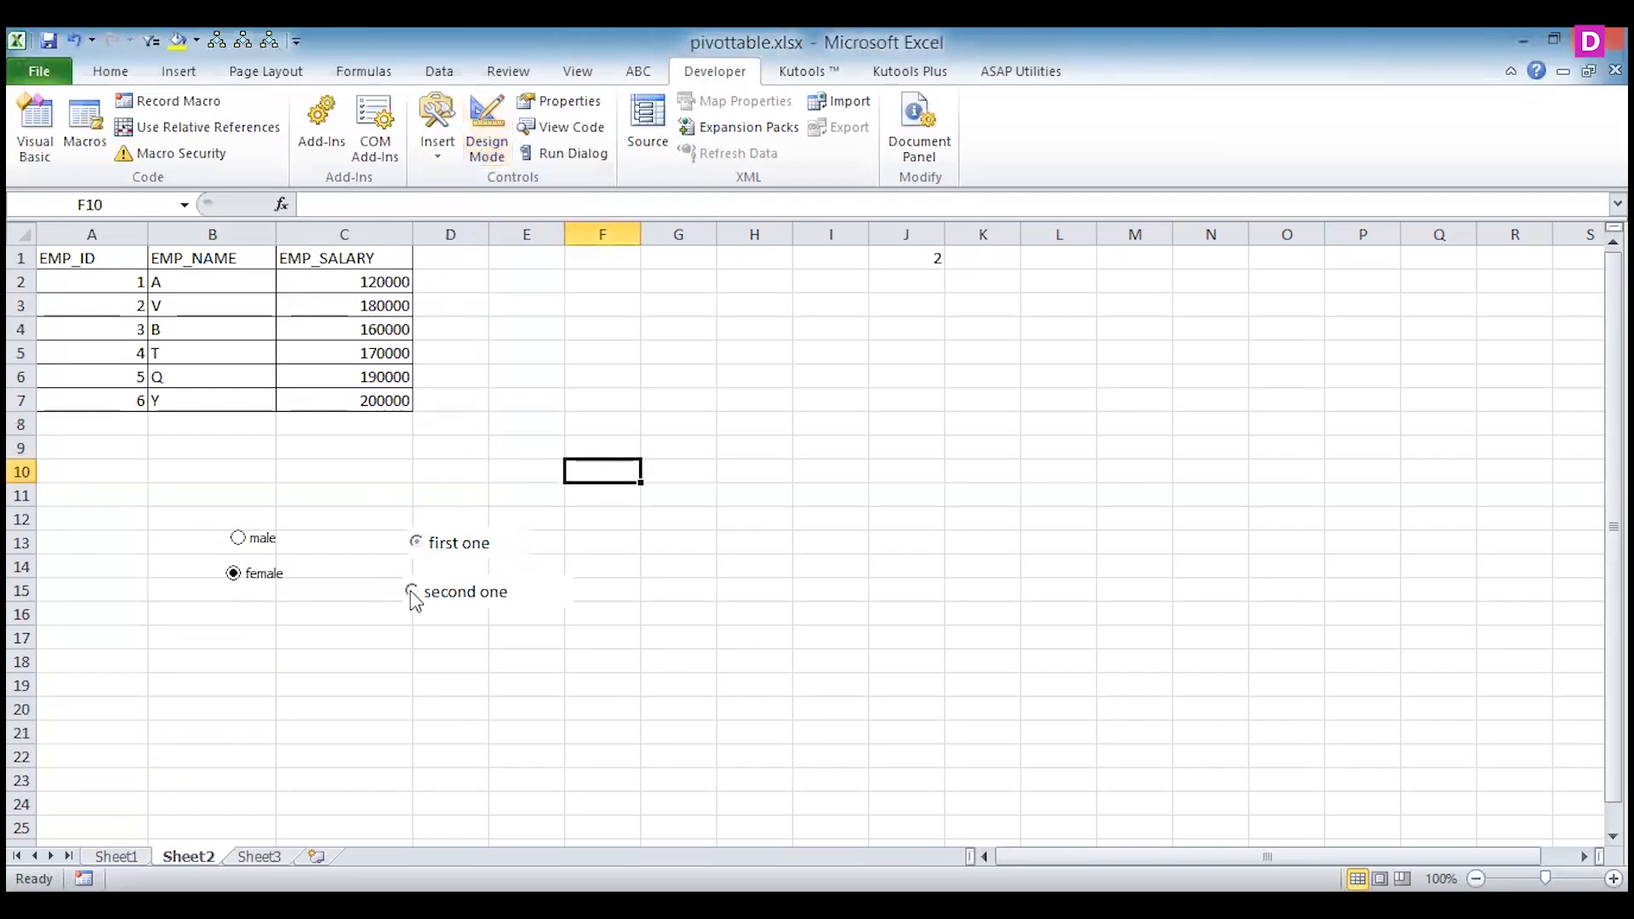
left_click(419, 550)
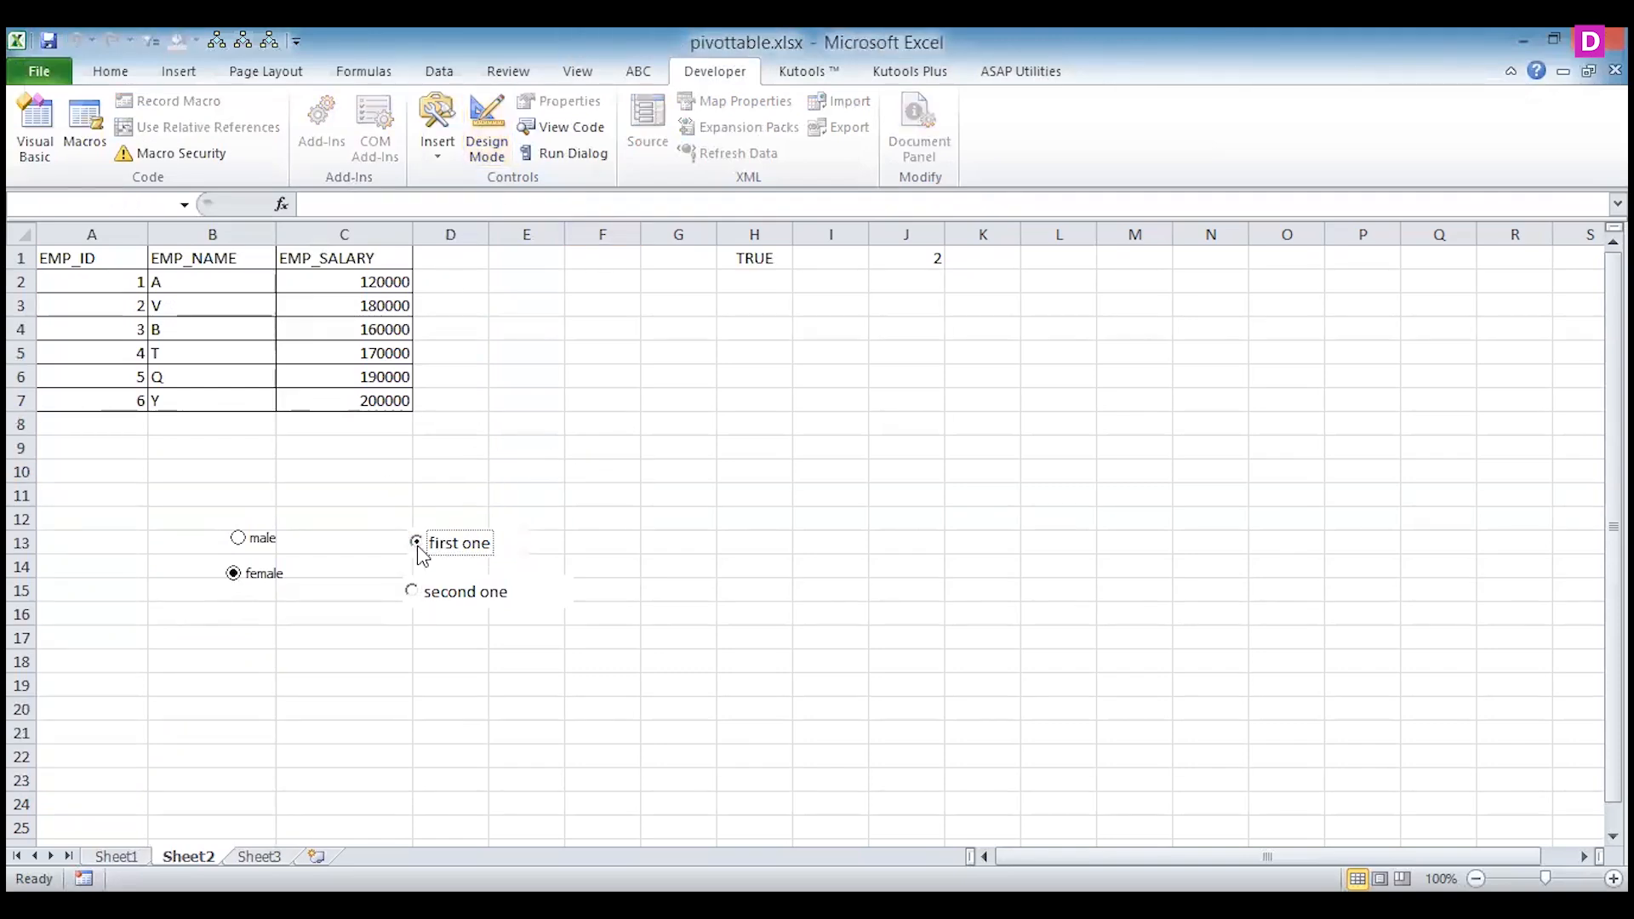
left_click(414, 597)
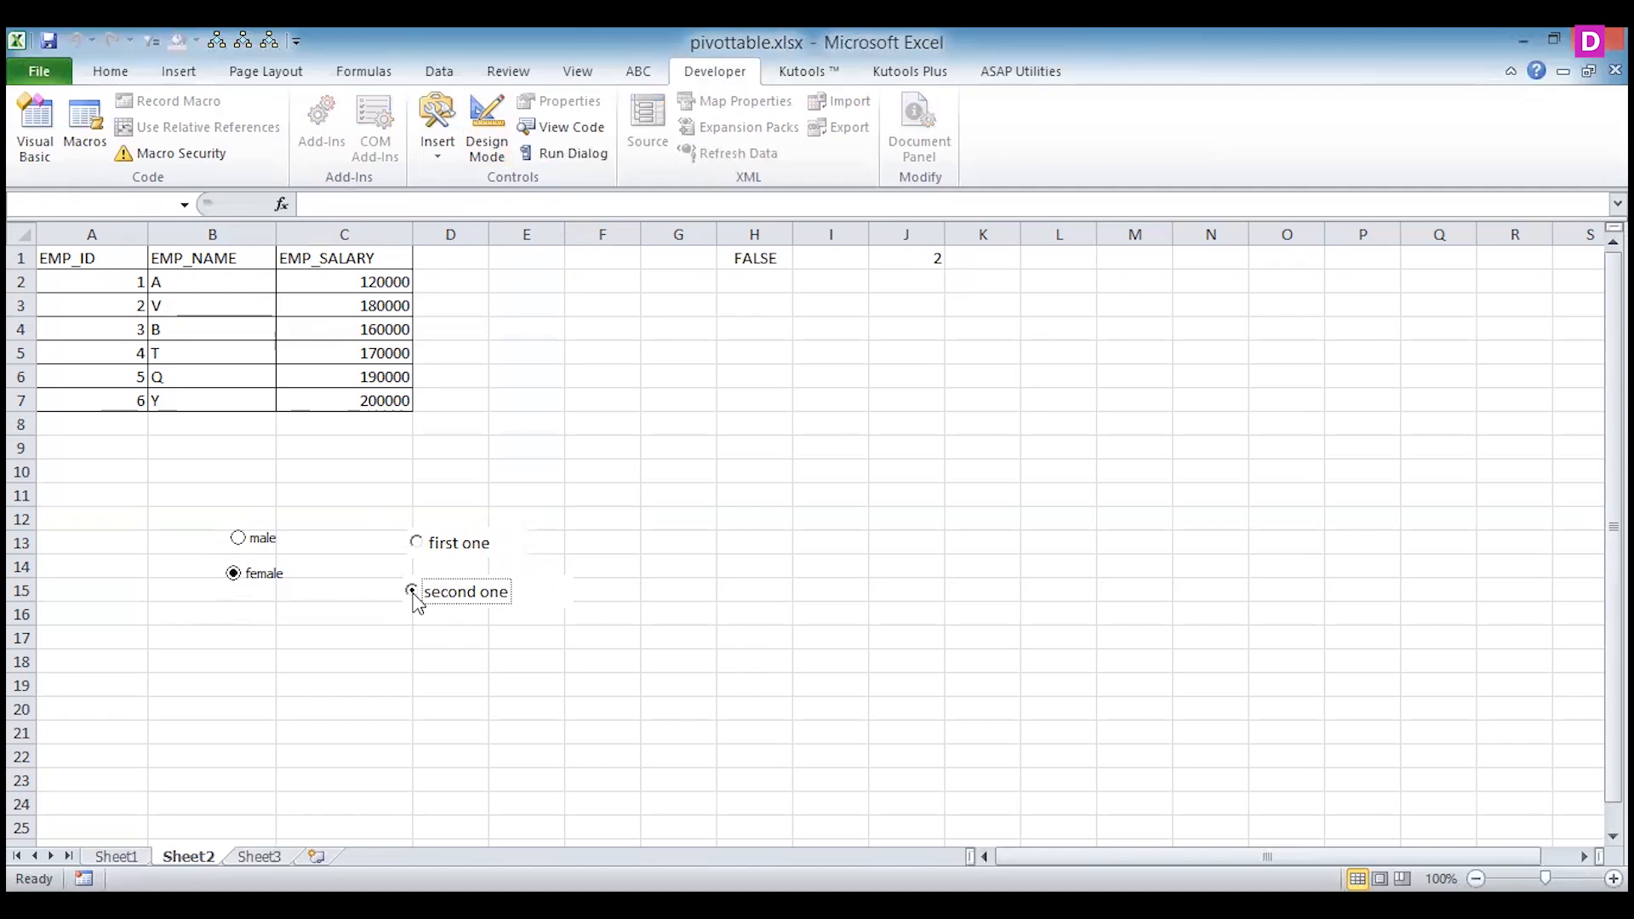
left_click(775, 282)
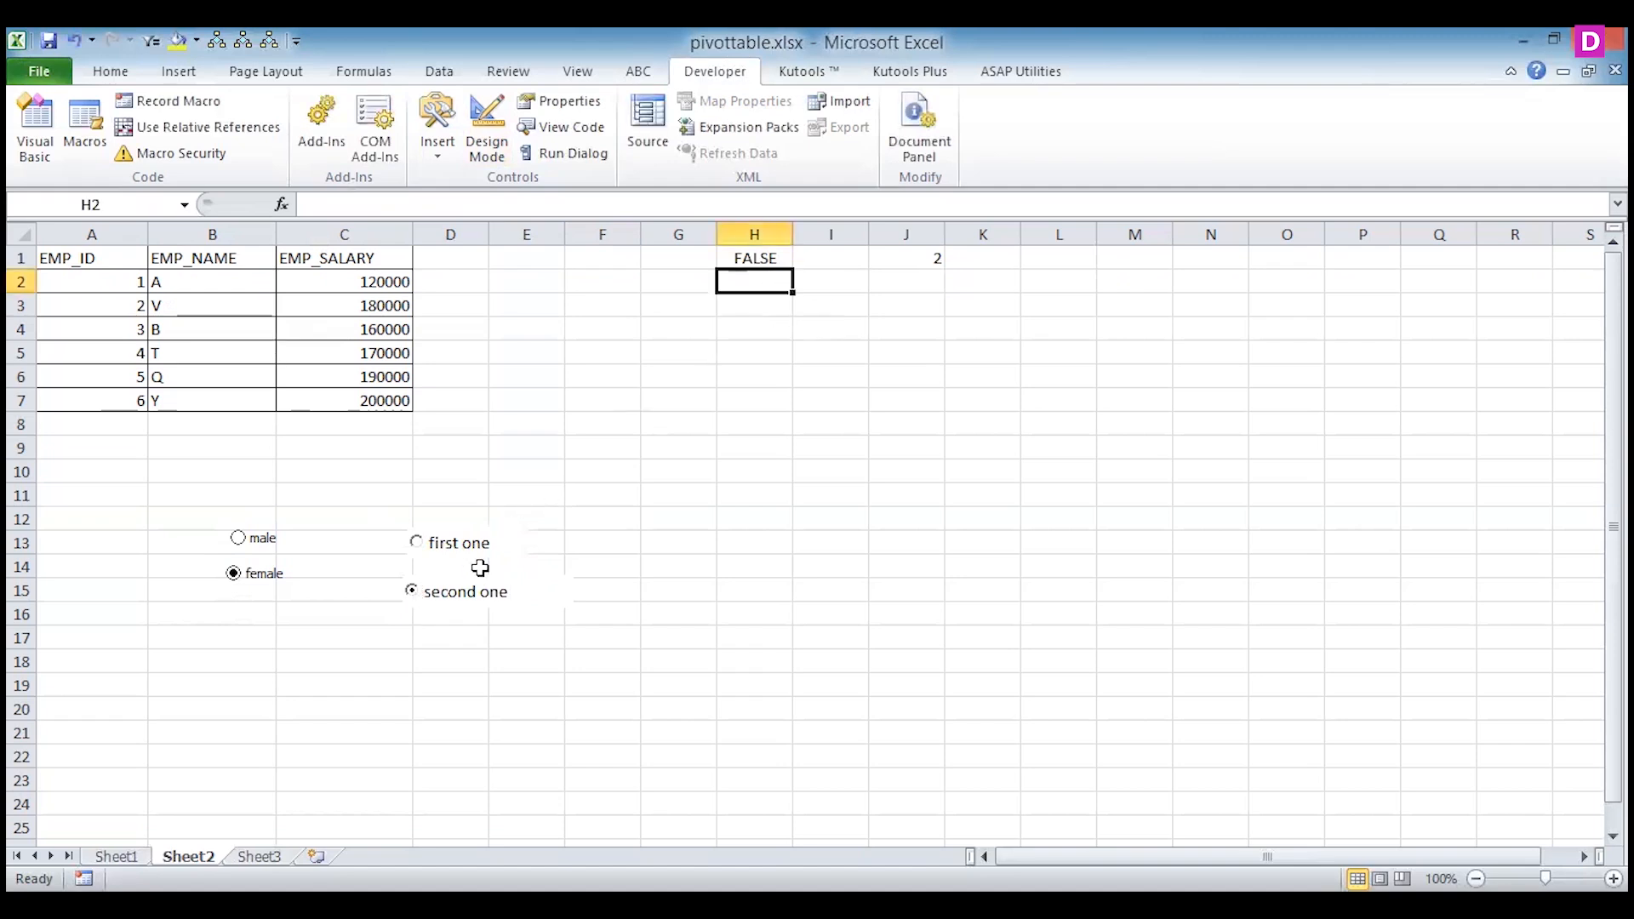
left_click(477, 599)
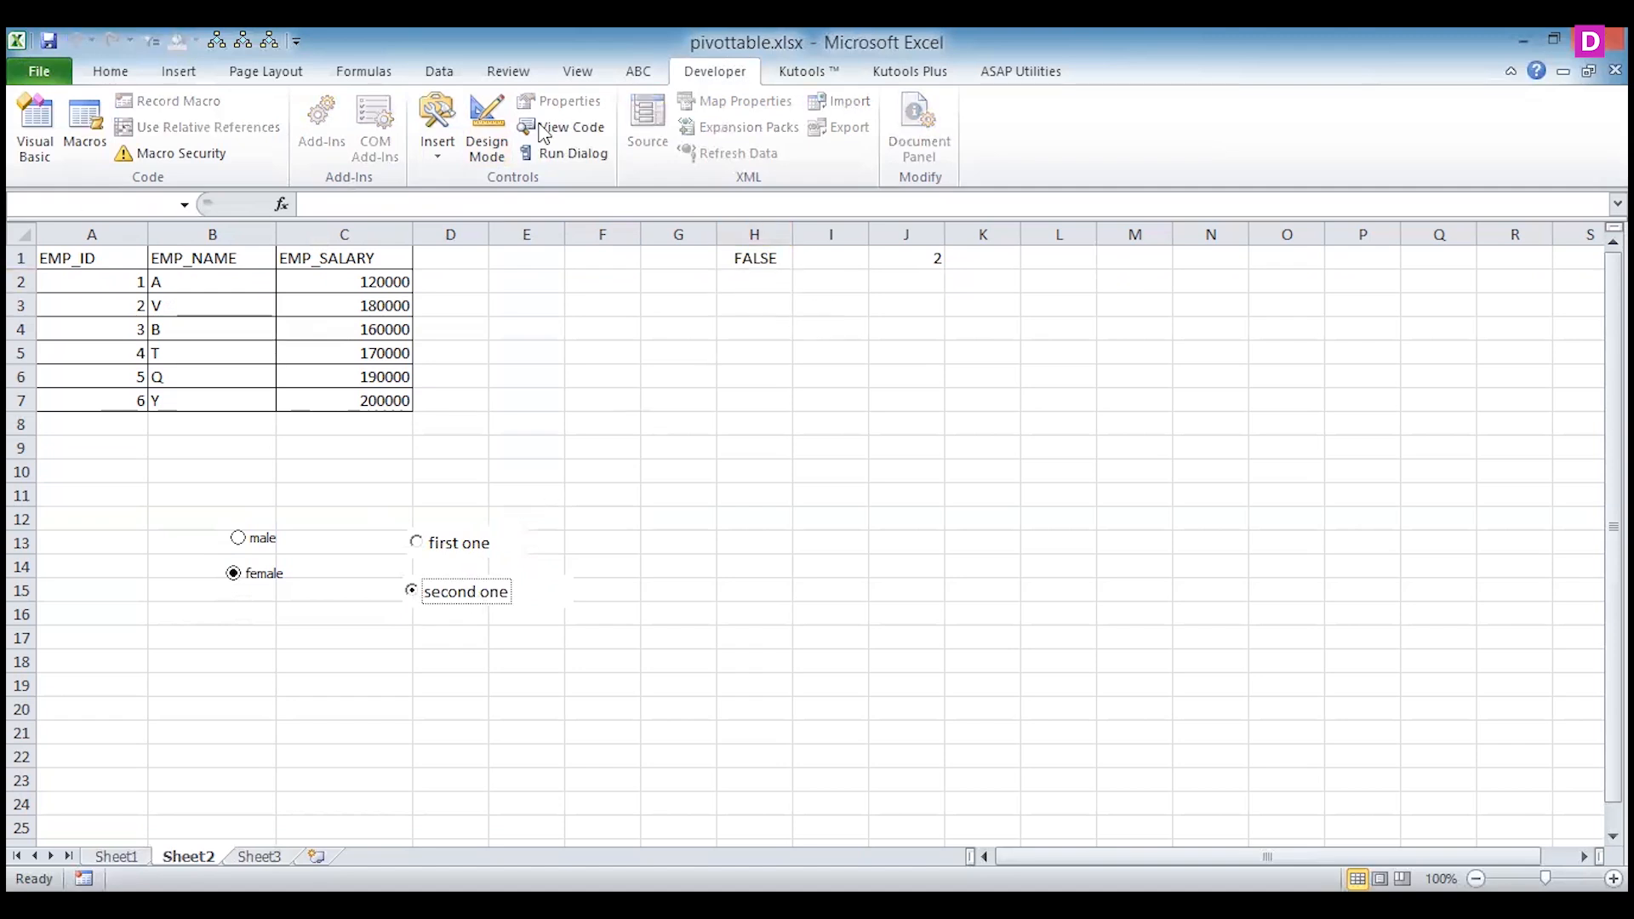
Return to Design Mode, set the LinkedCell property of the "second one" option button to i1 and close its properties.
left_click(489, 128)
left_click(539, 581)
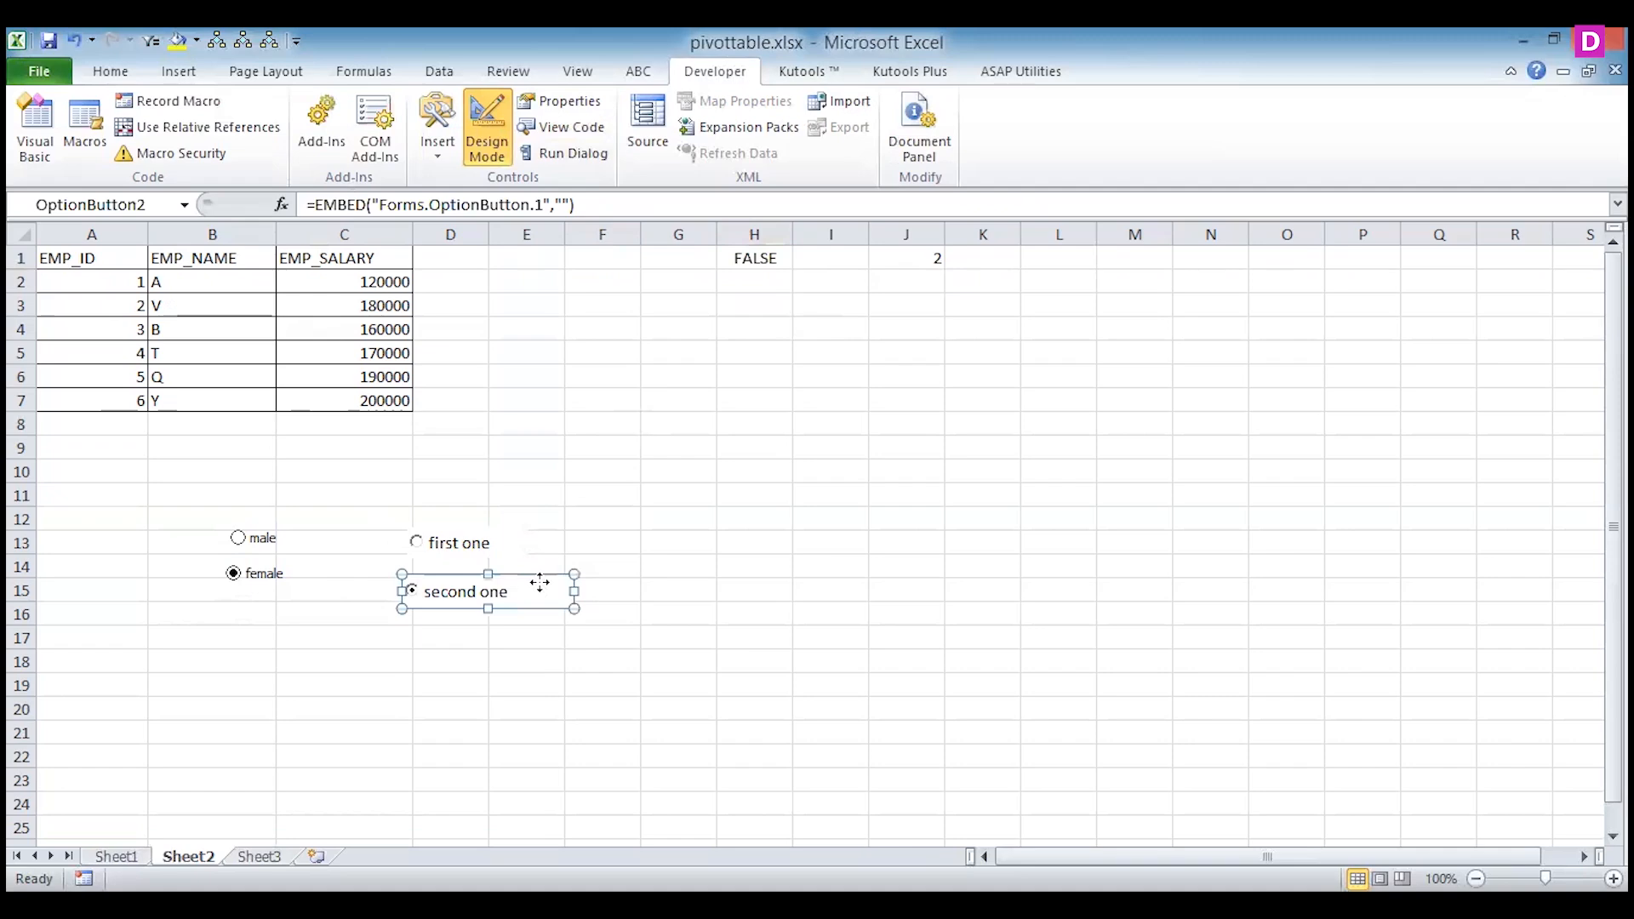
right_click(540, 583)
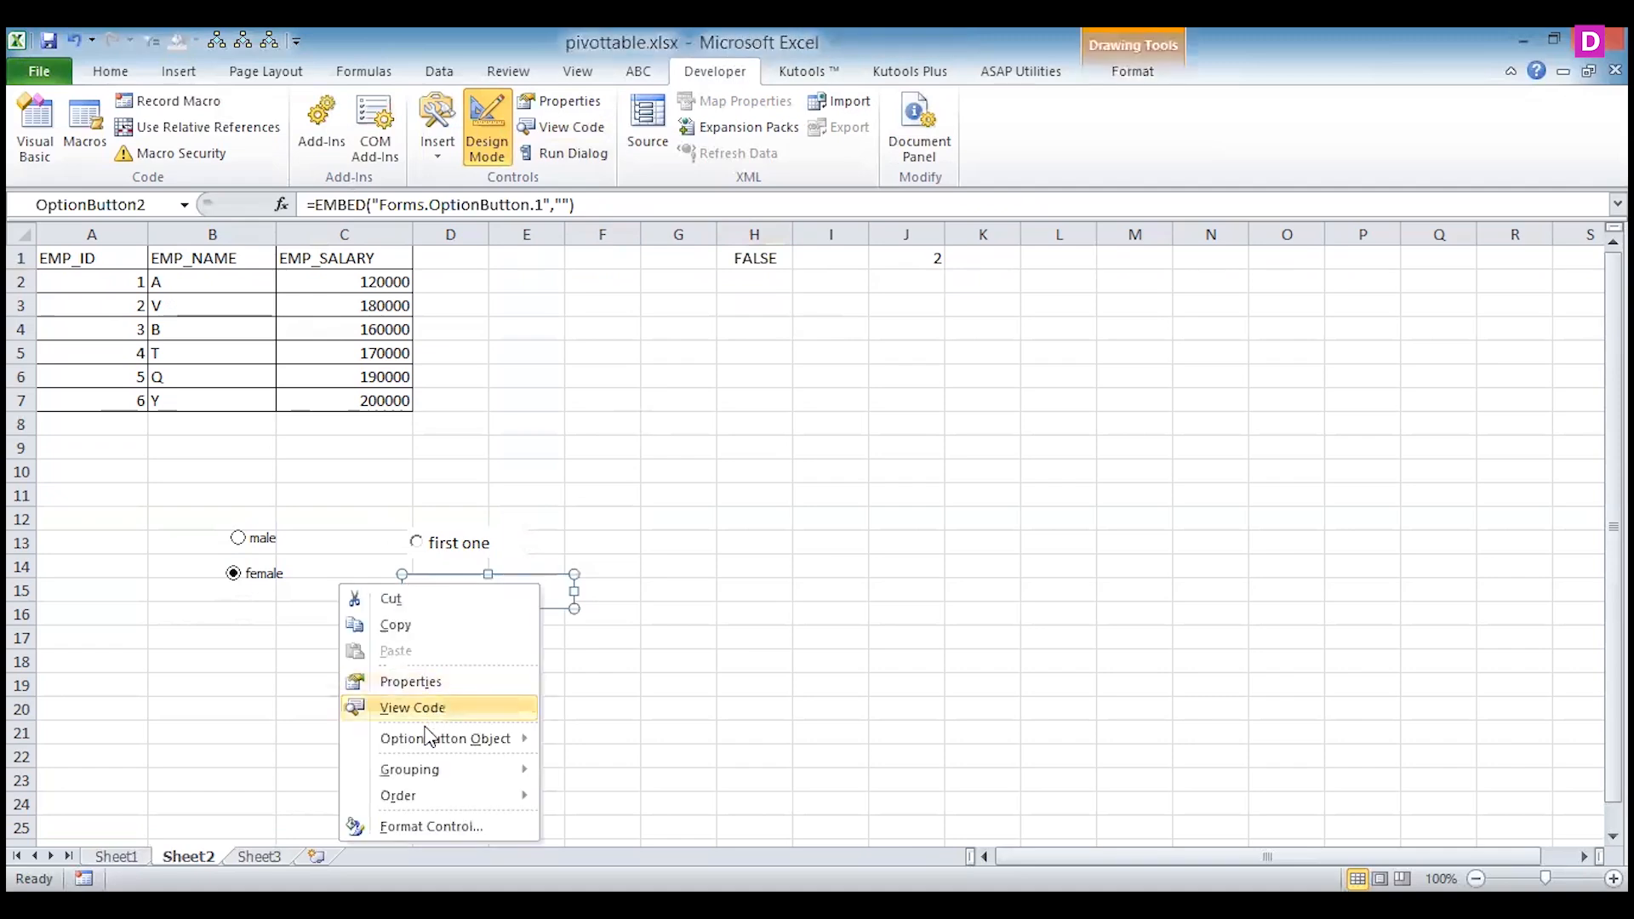
left_click(411, 682)
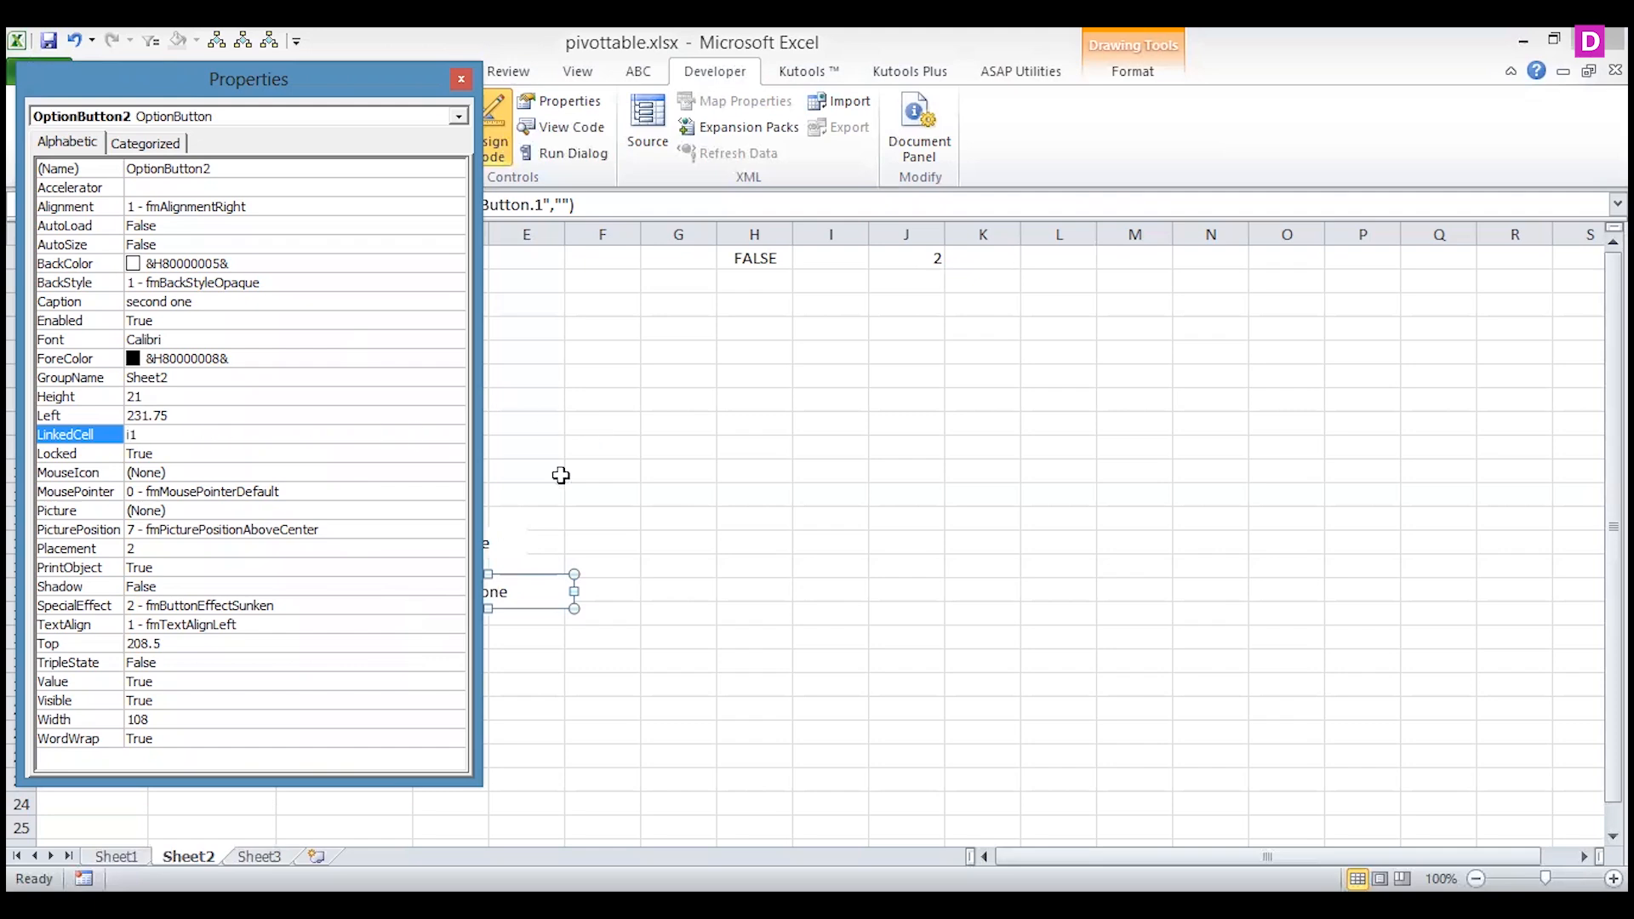
left_click(593, 438)
left_click(461, 80)
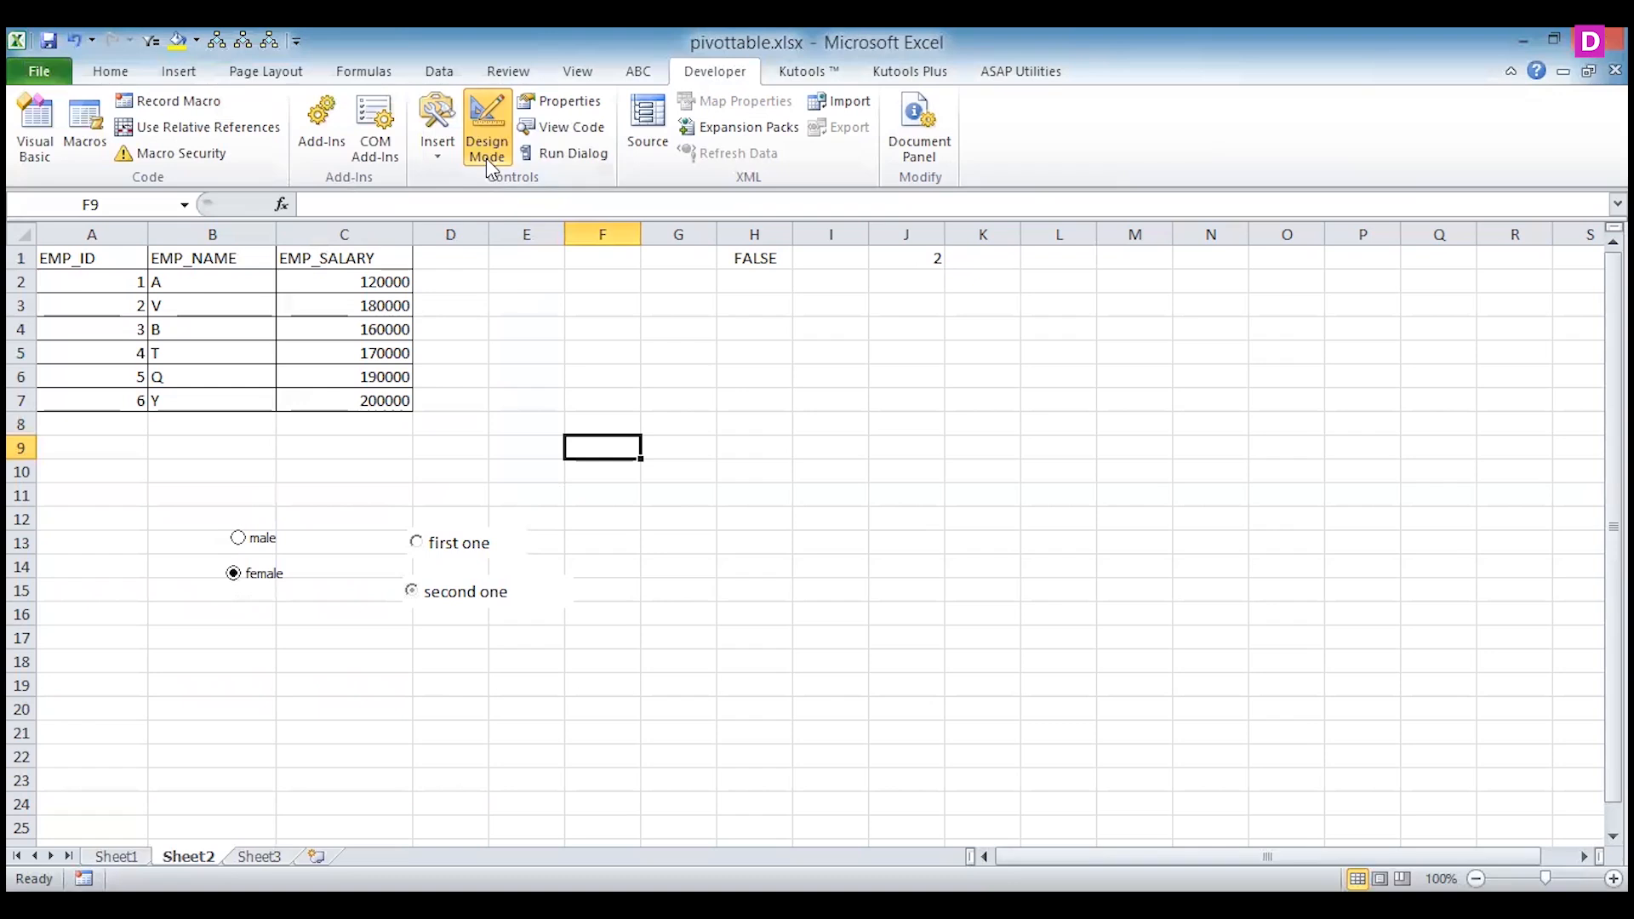
Leave Design Mode and alternate between "first one" and "second one" to check linked cells H1 and I1, ending on "first one".
left_click(489, 162)
left_click(417, 545)
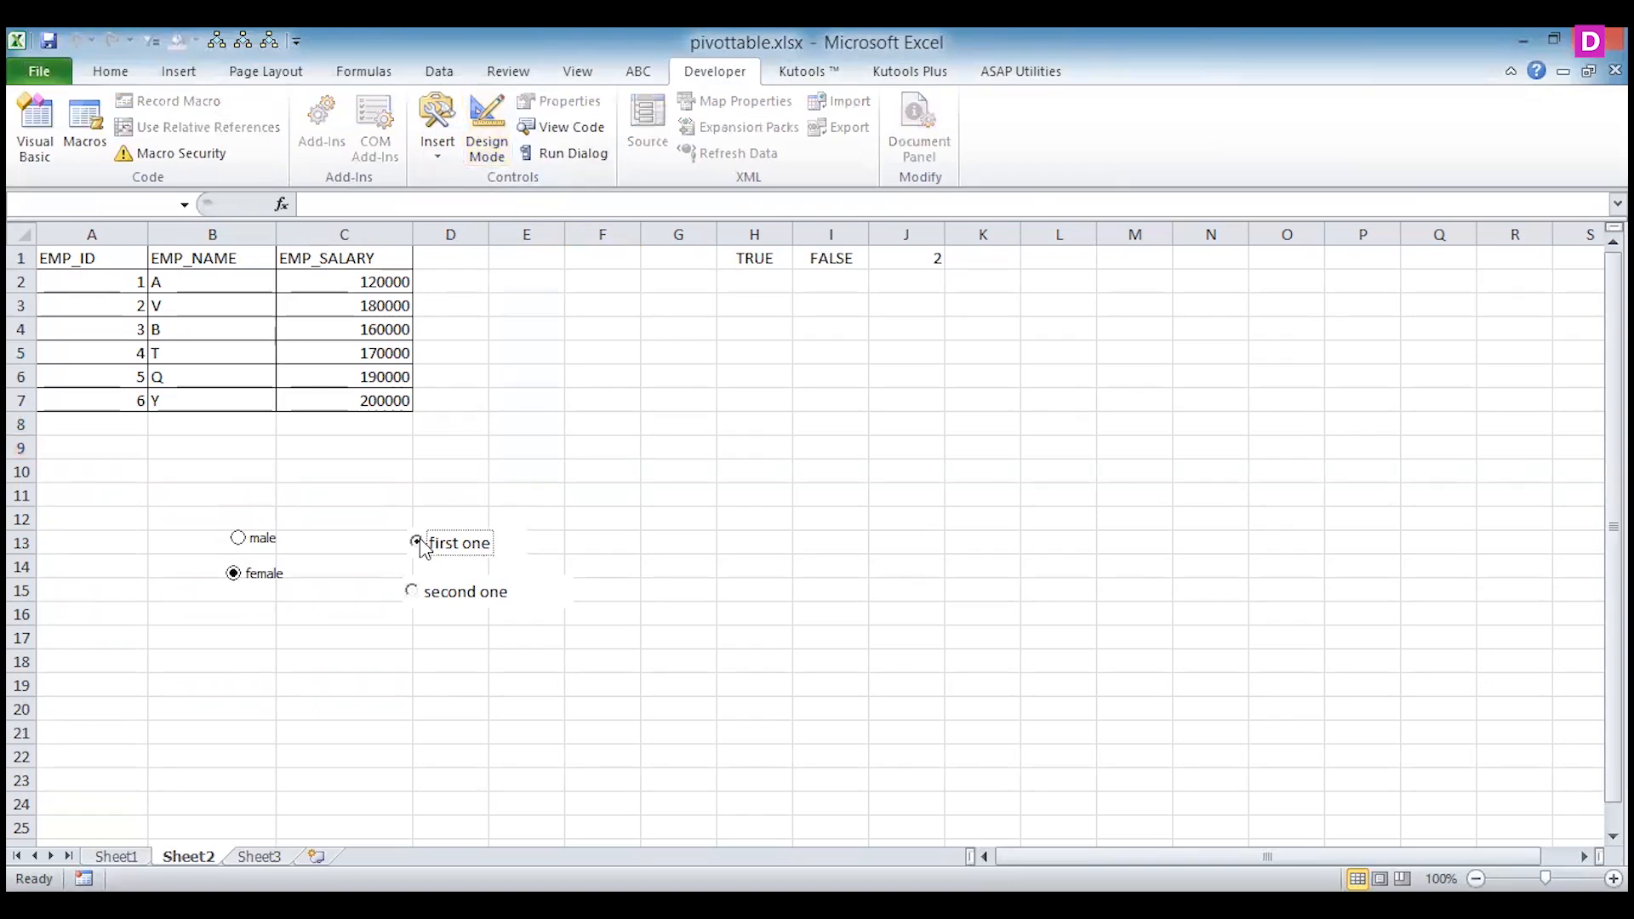
left_click(413, 592)
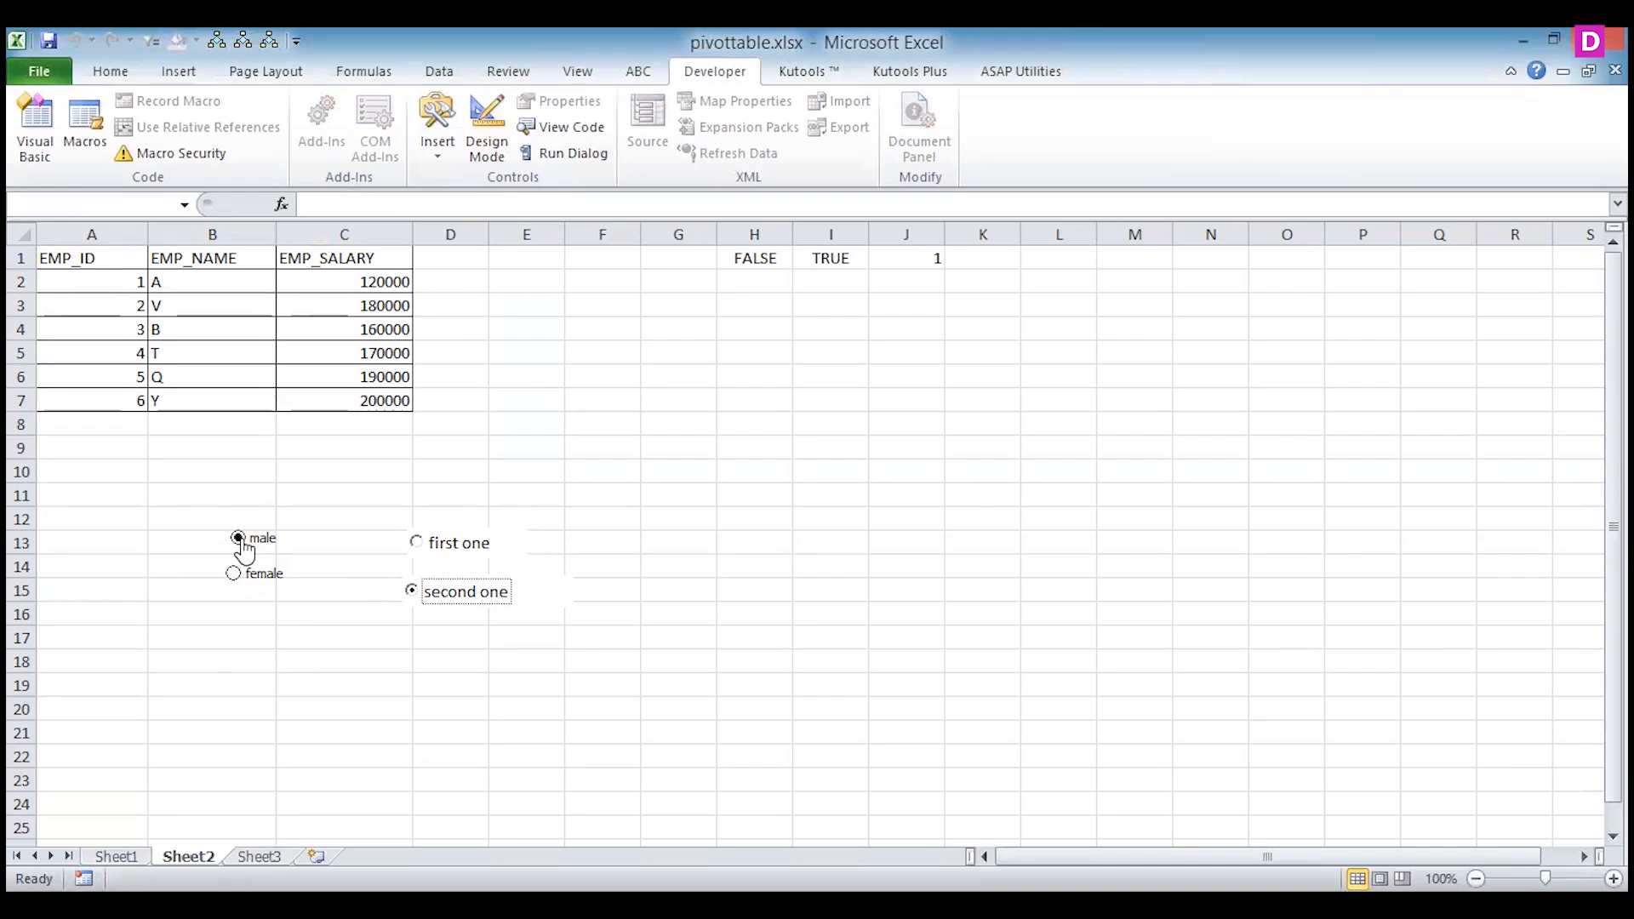
left_click(419, 544)
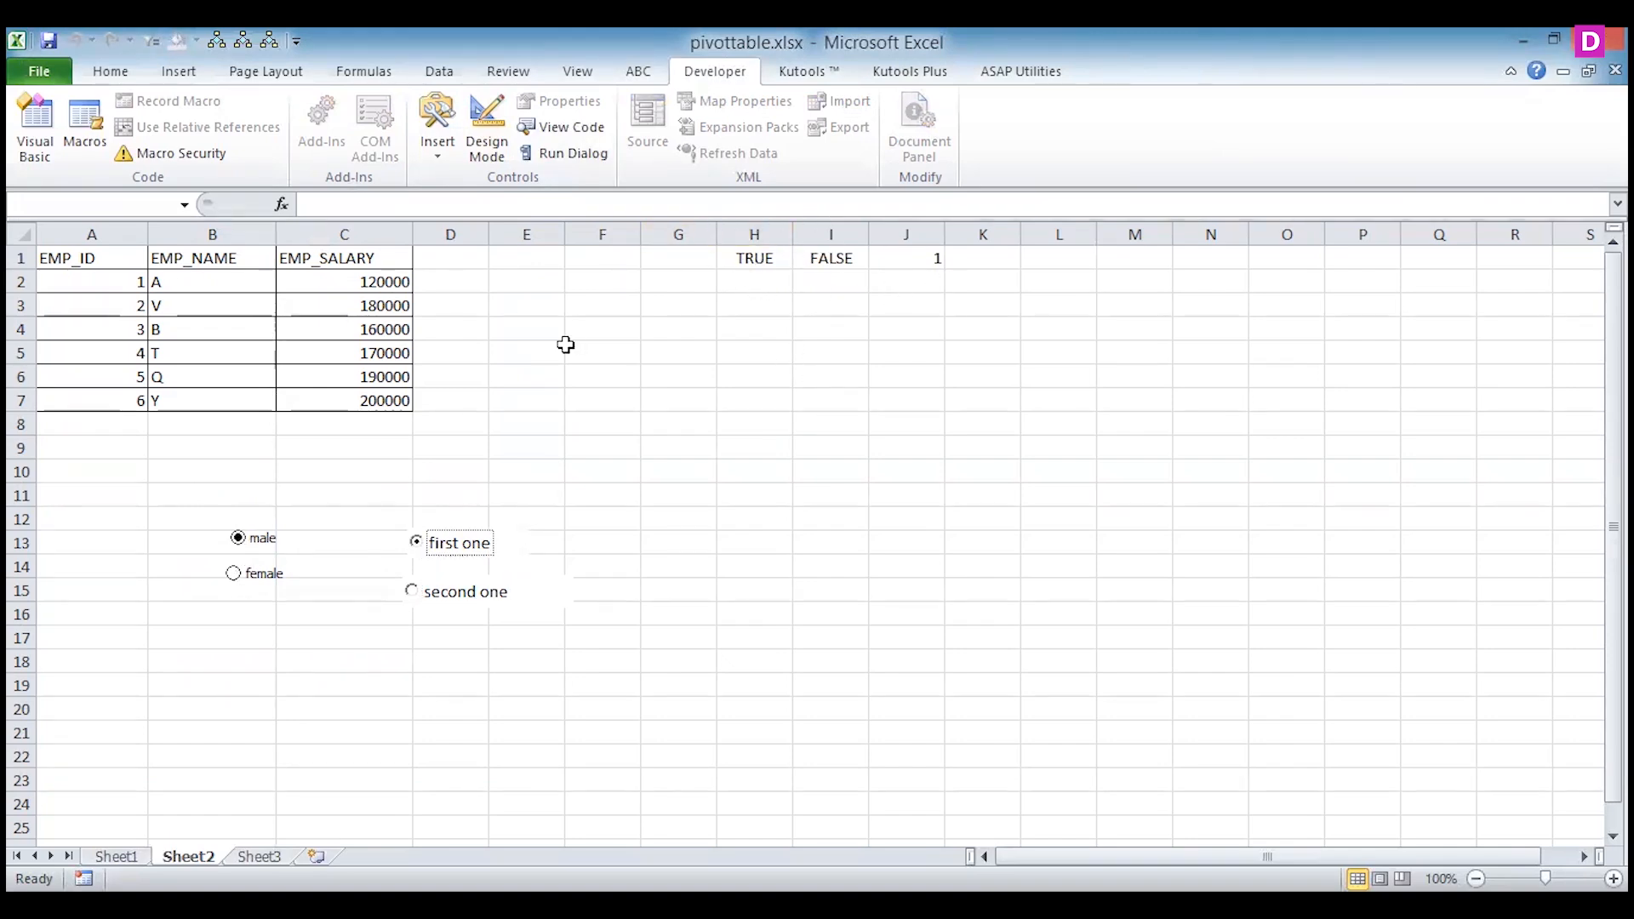
left_click(447, 285)
key("Right")
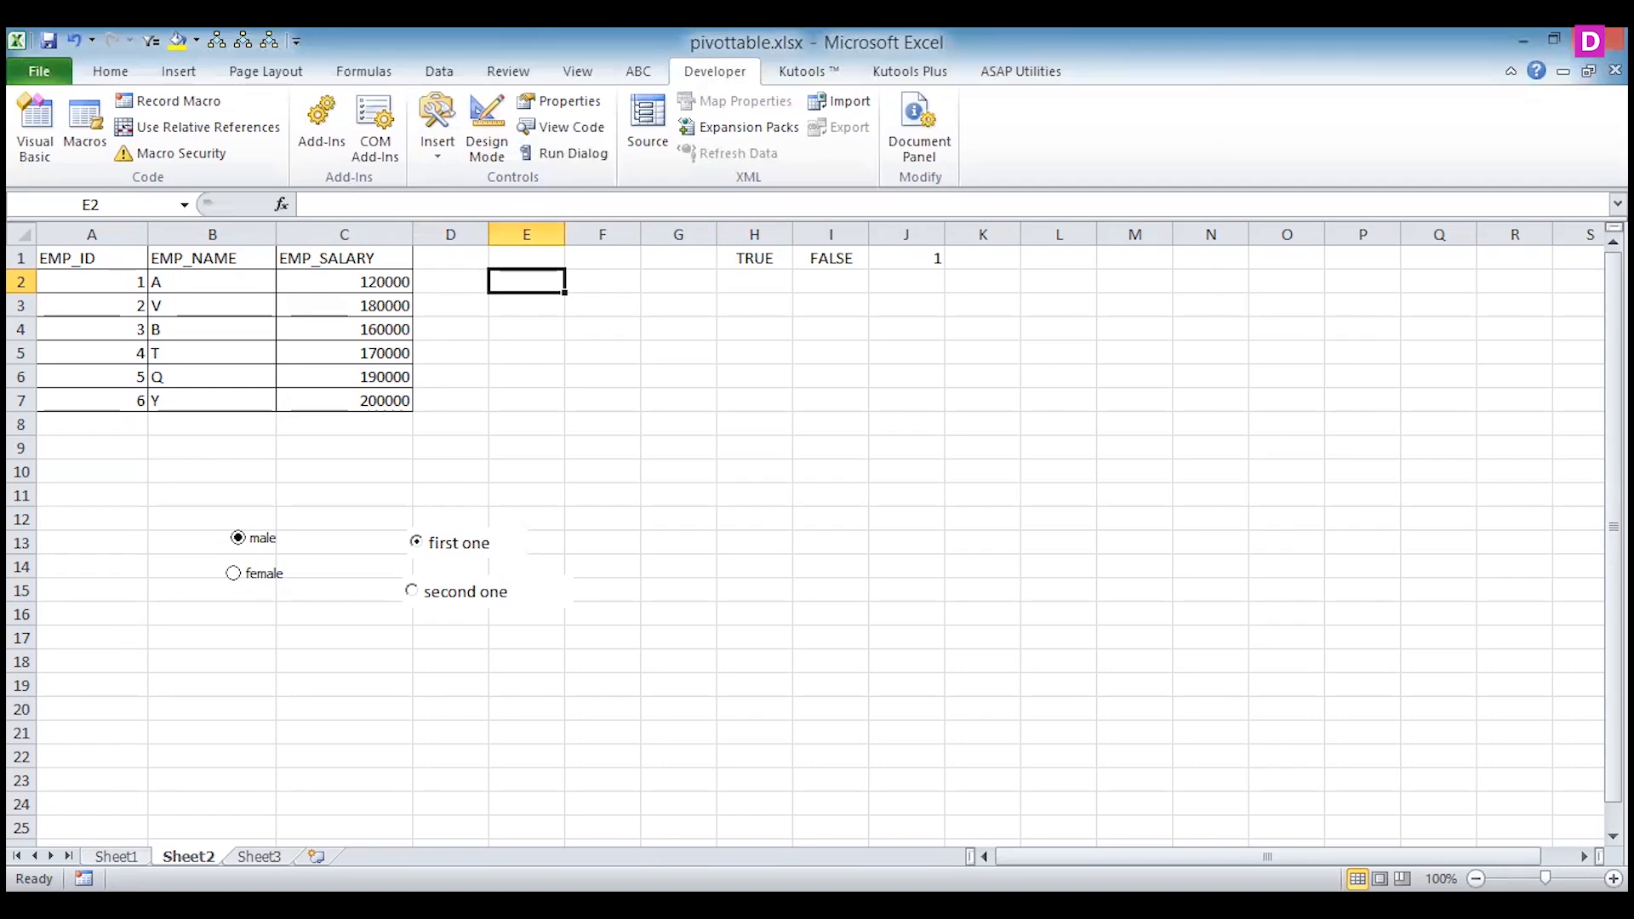
left_click(115, 857)
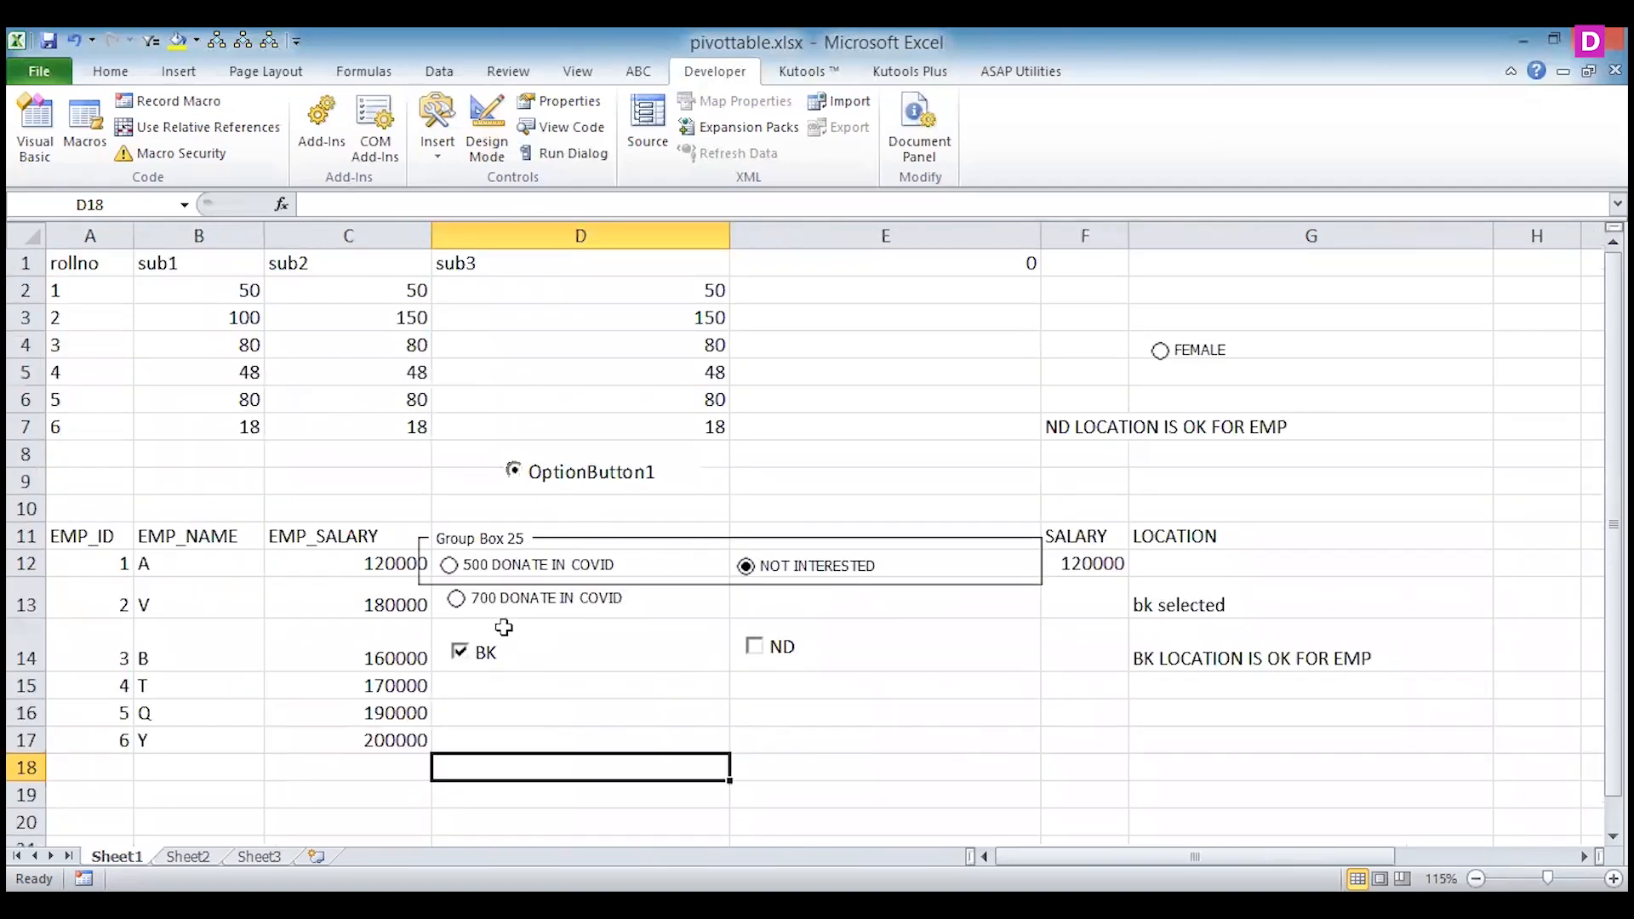
left_click(187, 856)
left_click(452, 283)
left_click(513, 285)
left_click(451, 307)
left_click(532, 308)
left_click(456, 330)
left_click_drag(540, 350, 540, 332)
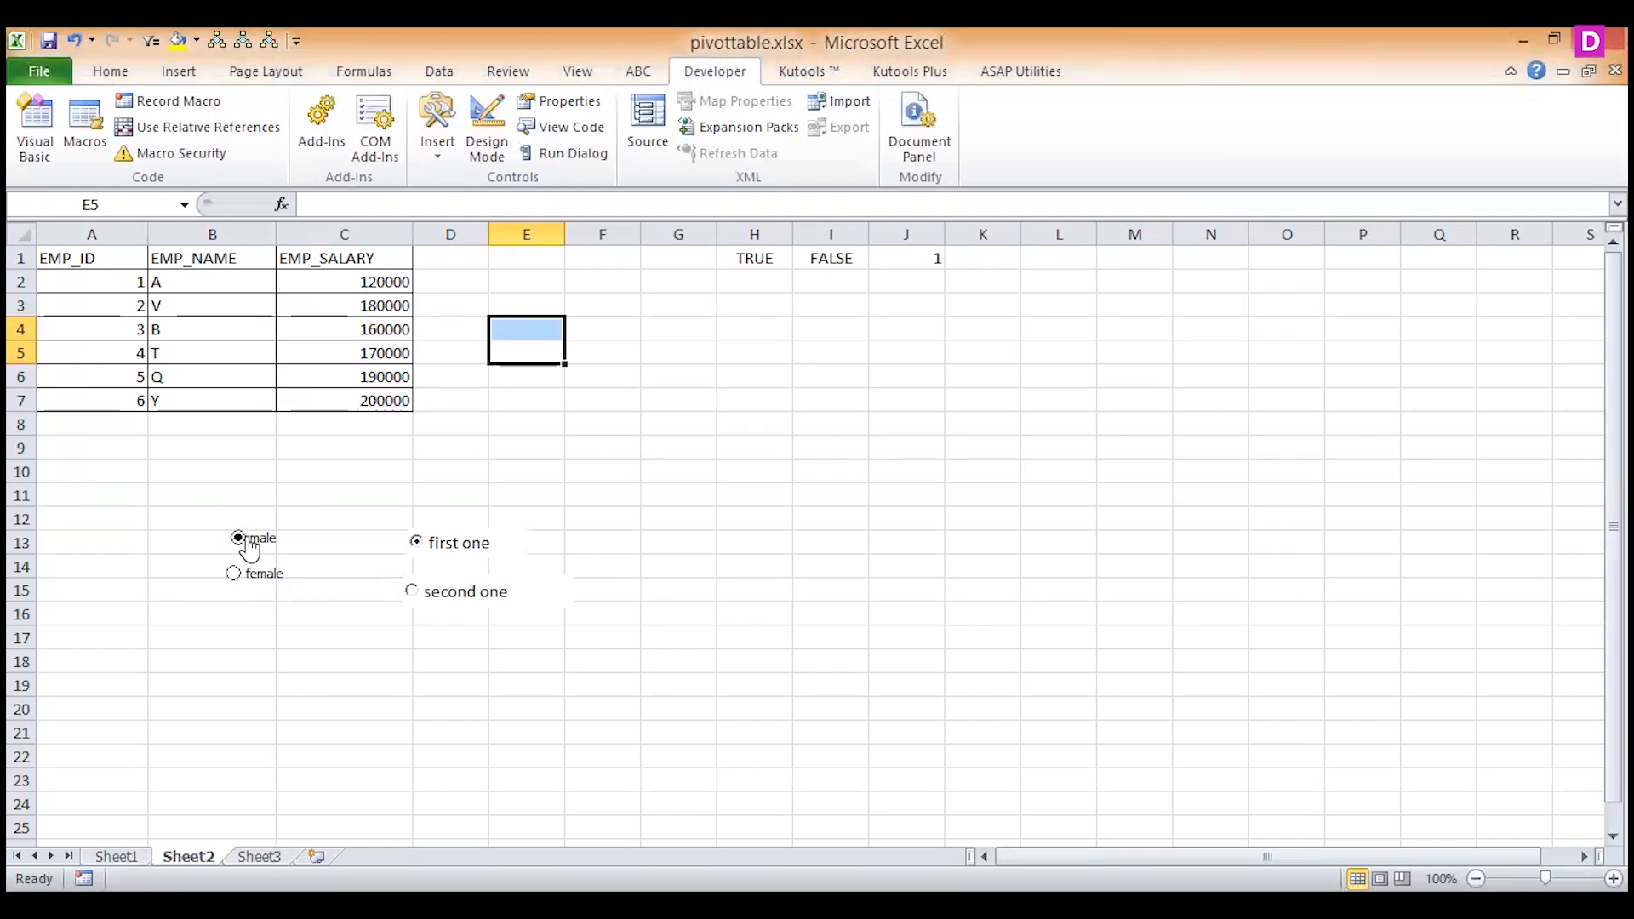
In Design Mode, open the "first one" option button's properties and set its ForeColor to dark orange, &H000040C0&.
left_click(522, 545)
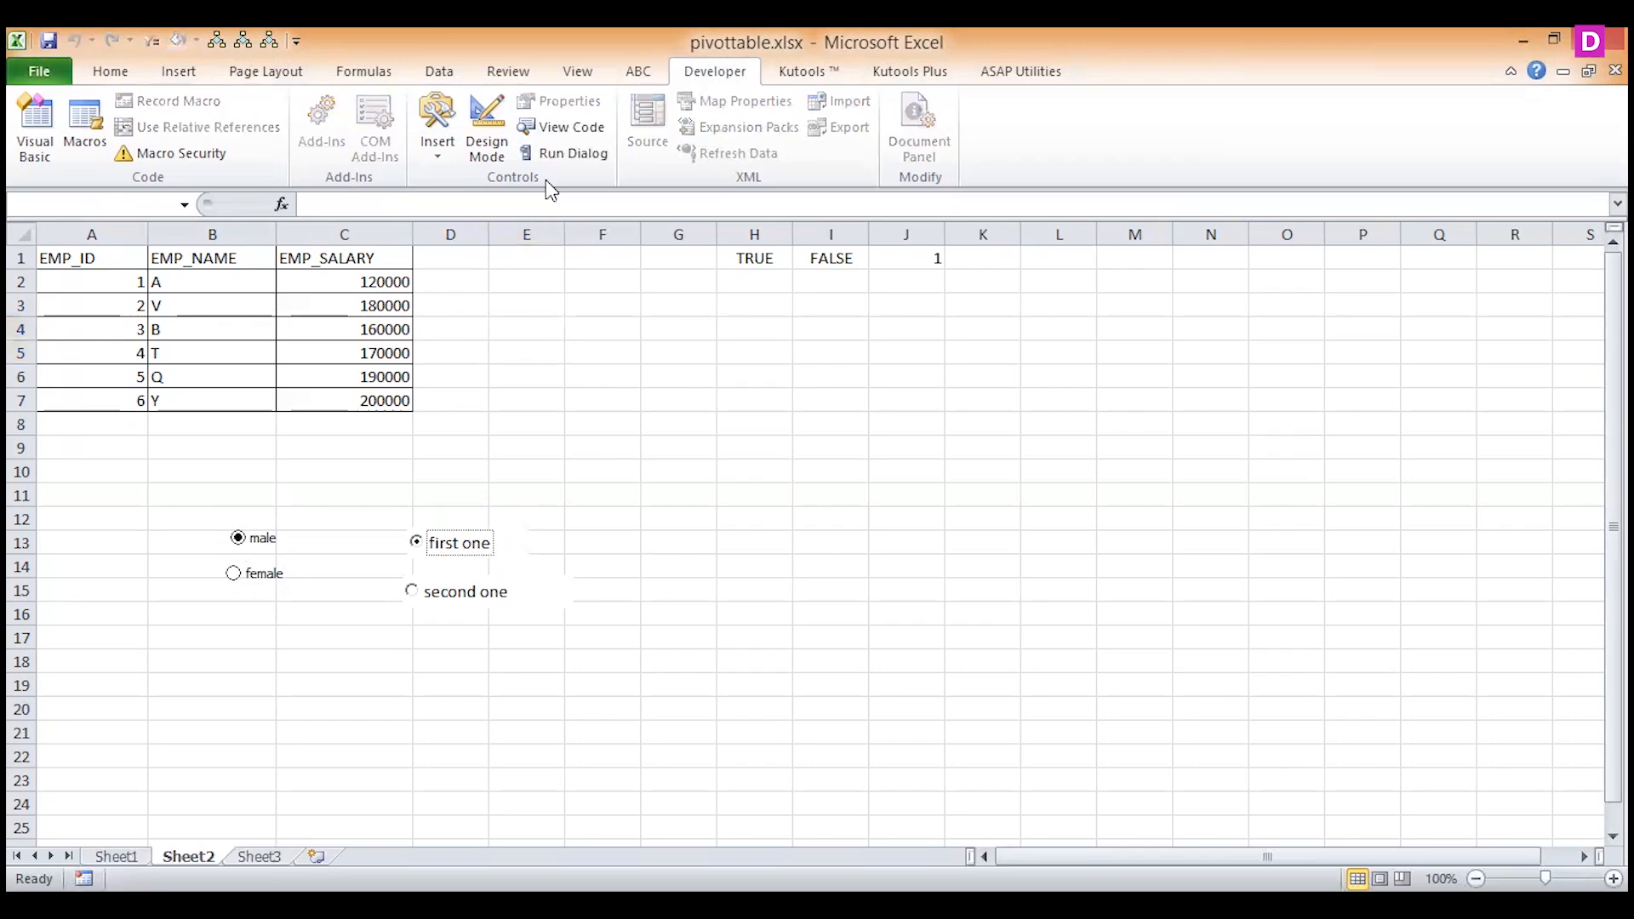
left_click(487, 128)
left_click(514, 536)
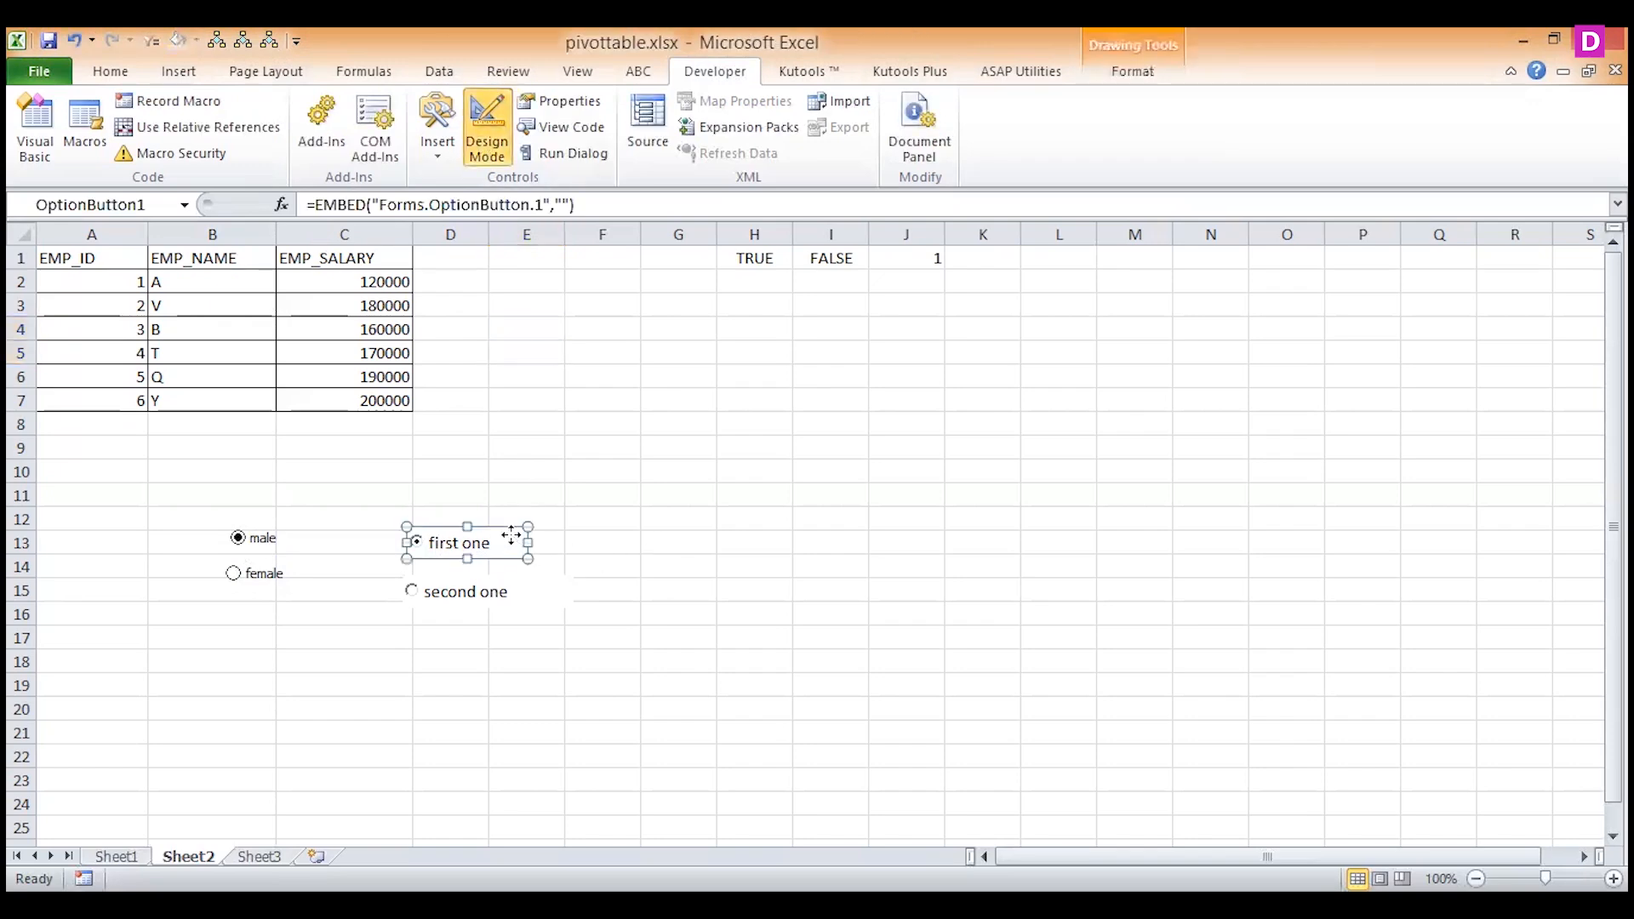
right_click(511, 534)
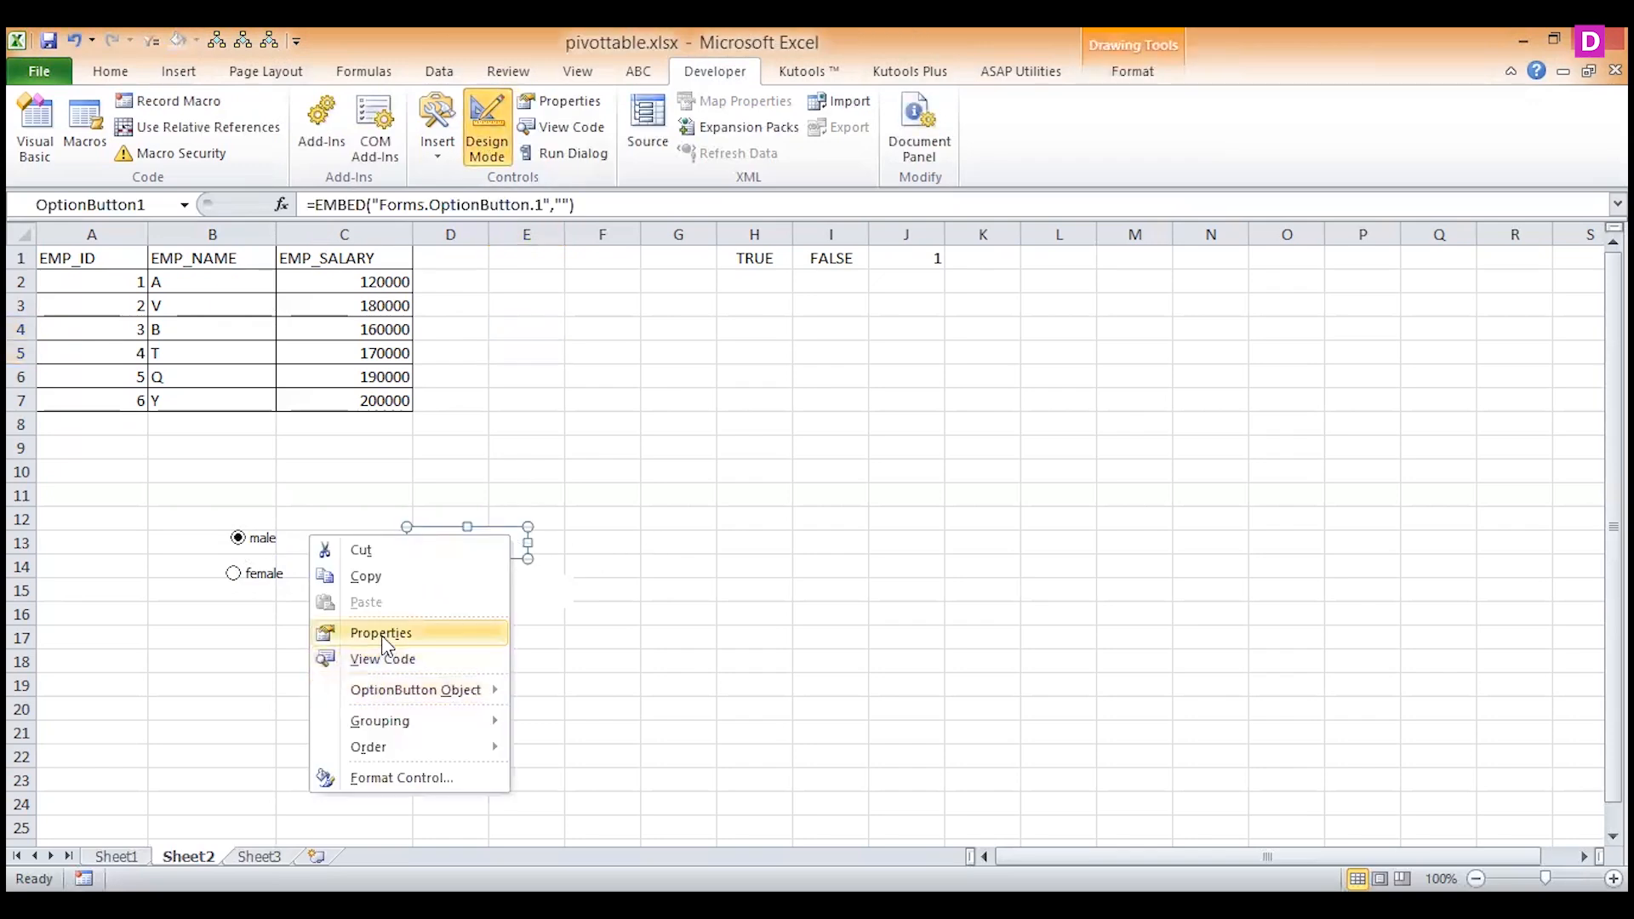
left_click(382, 637)
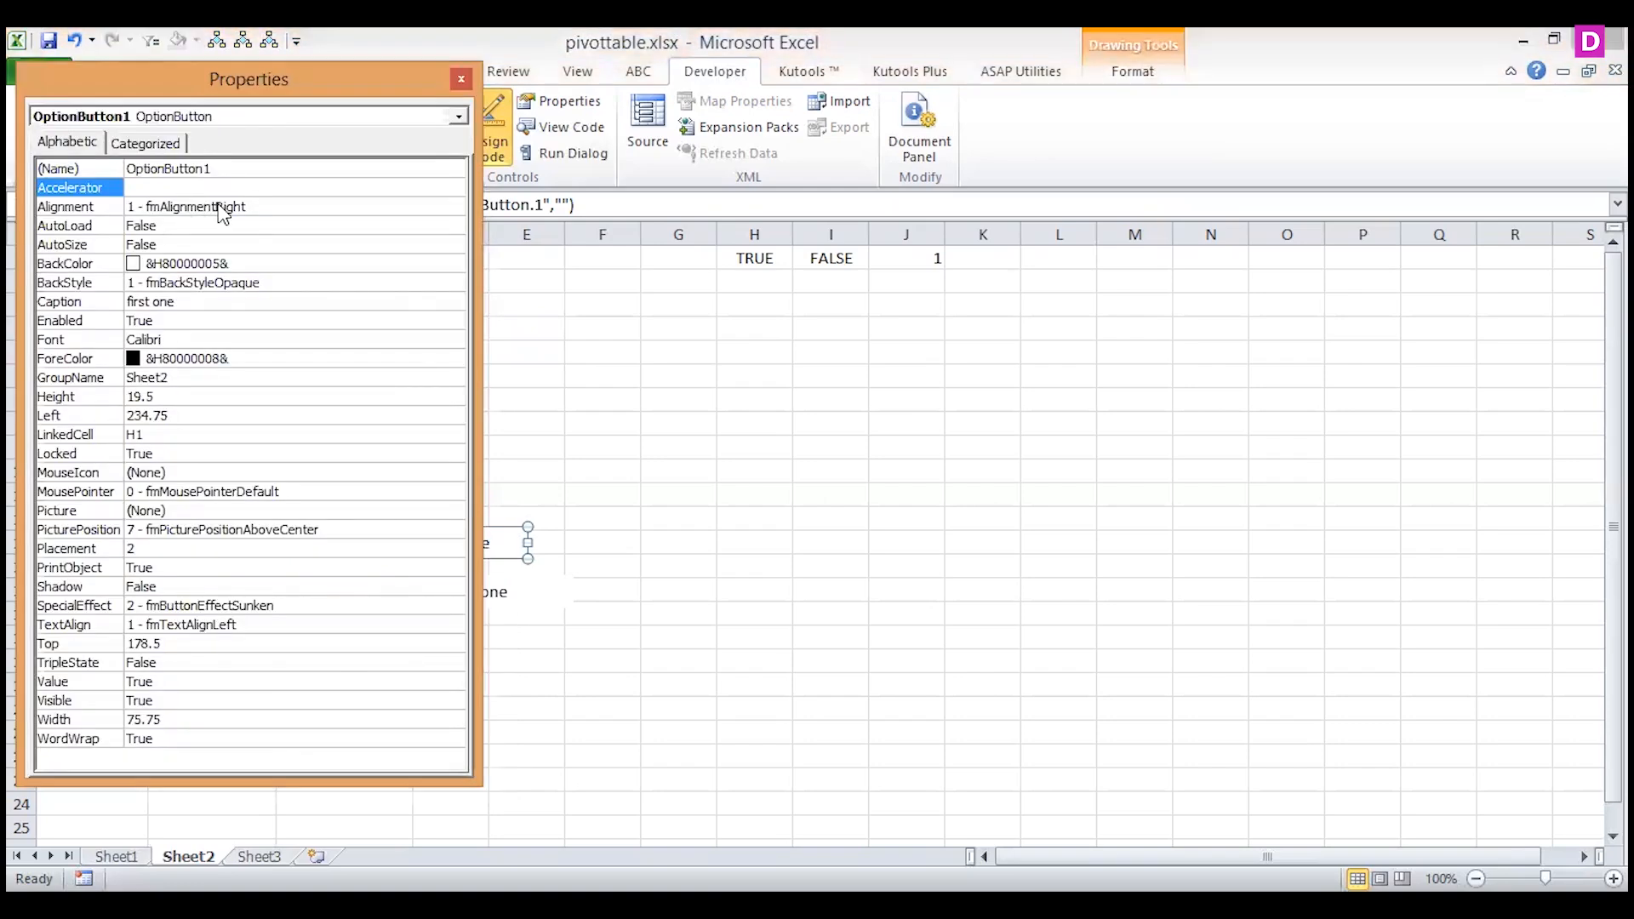
left_click(252, 361)
left_click(456, 361)
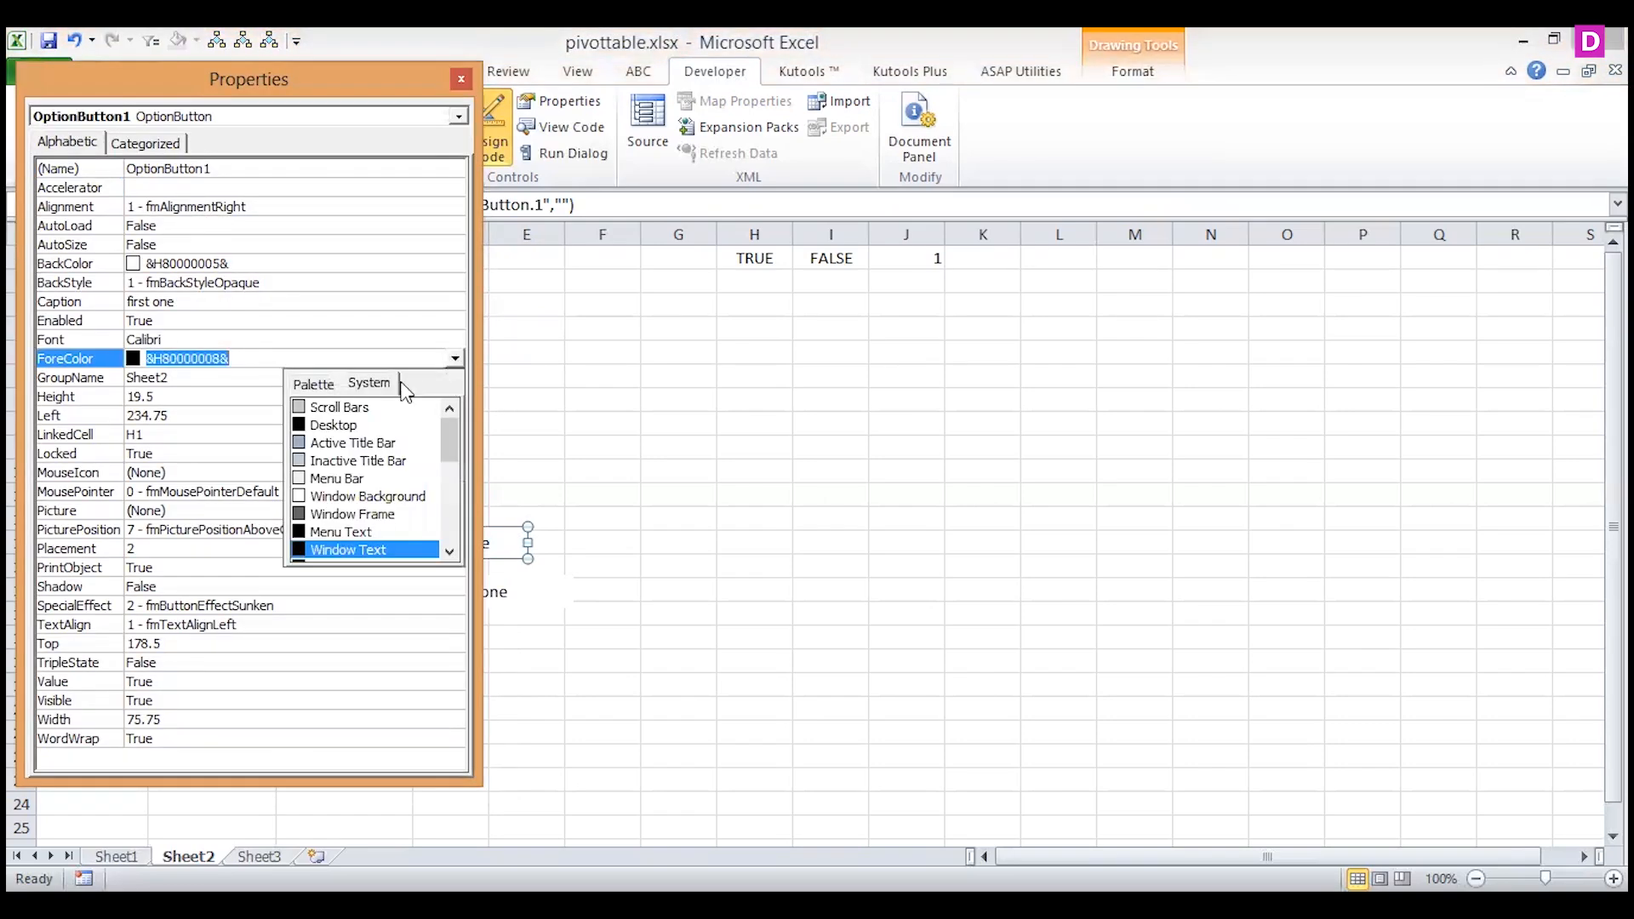
left_click(314, 384)
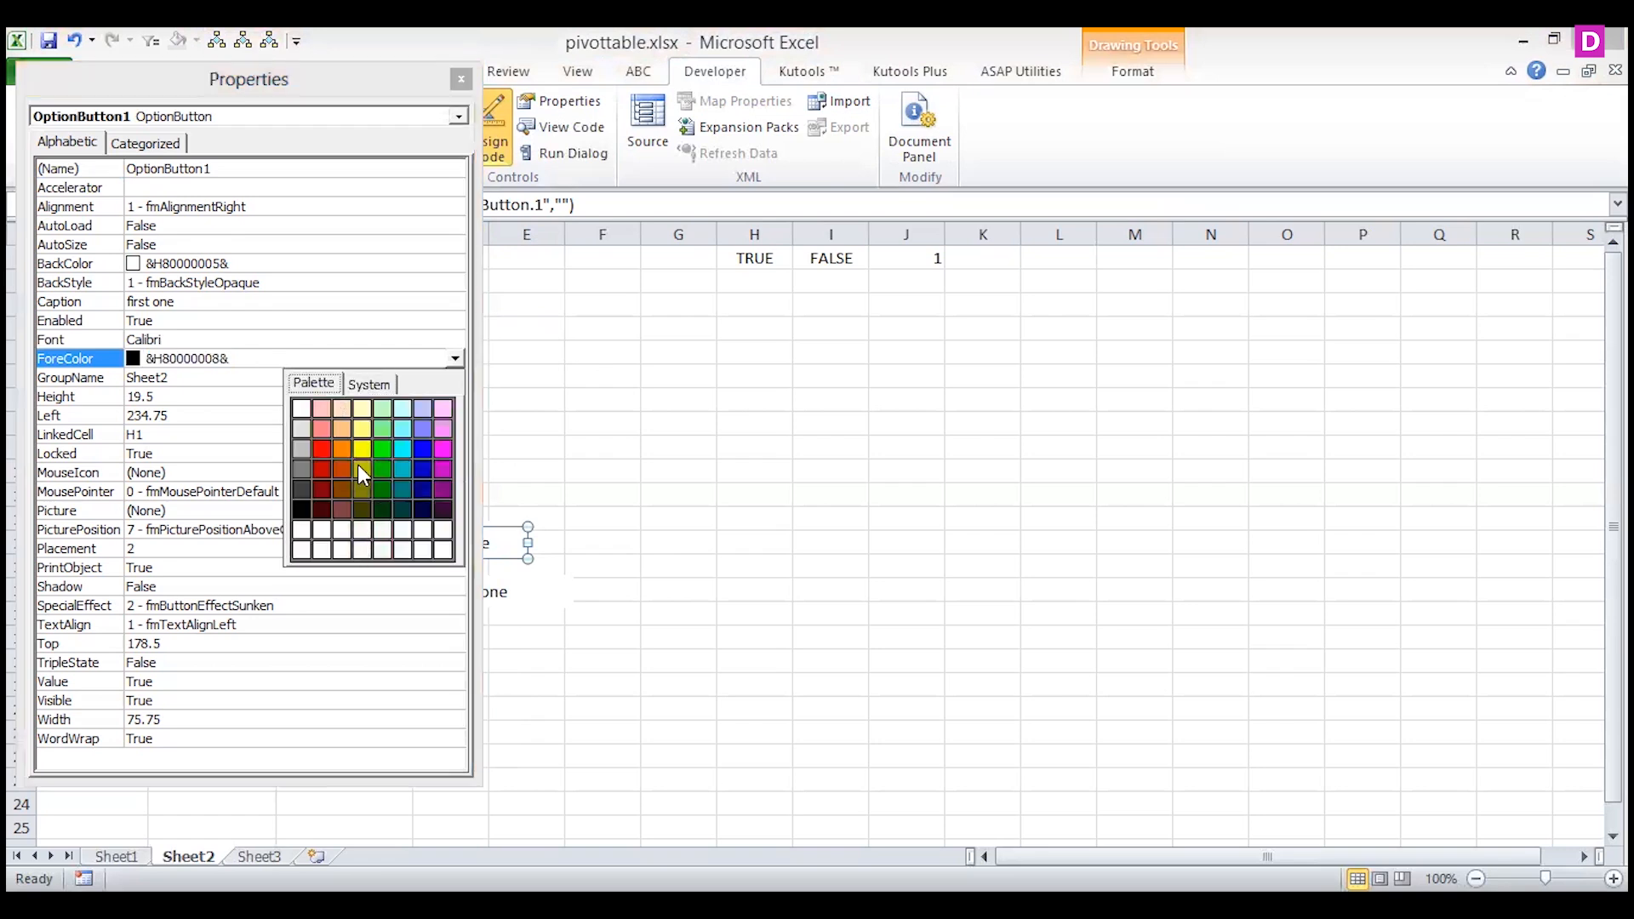
left_click(340, 468)
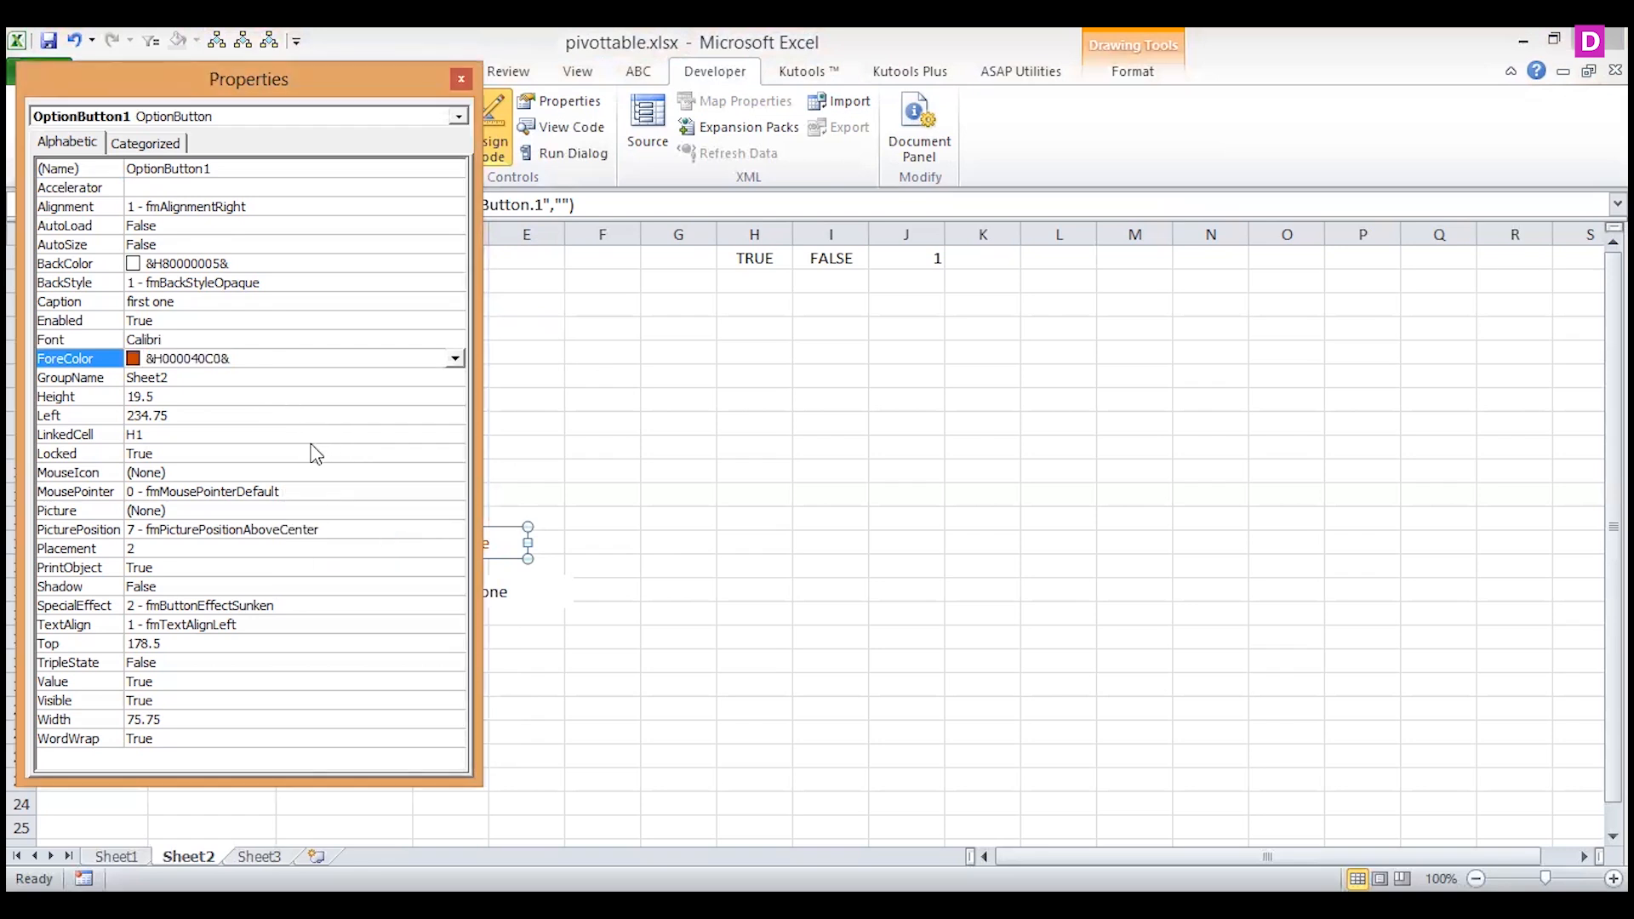
Load SplashScreen.bmp from the Office14 folder as the Picture property of the "first one" option button.
left_click(293, 512)
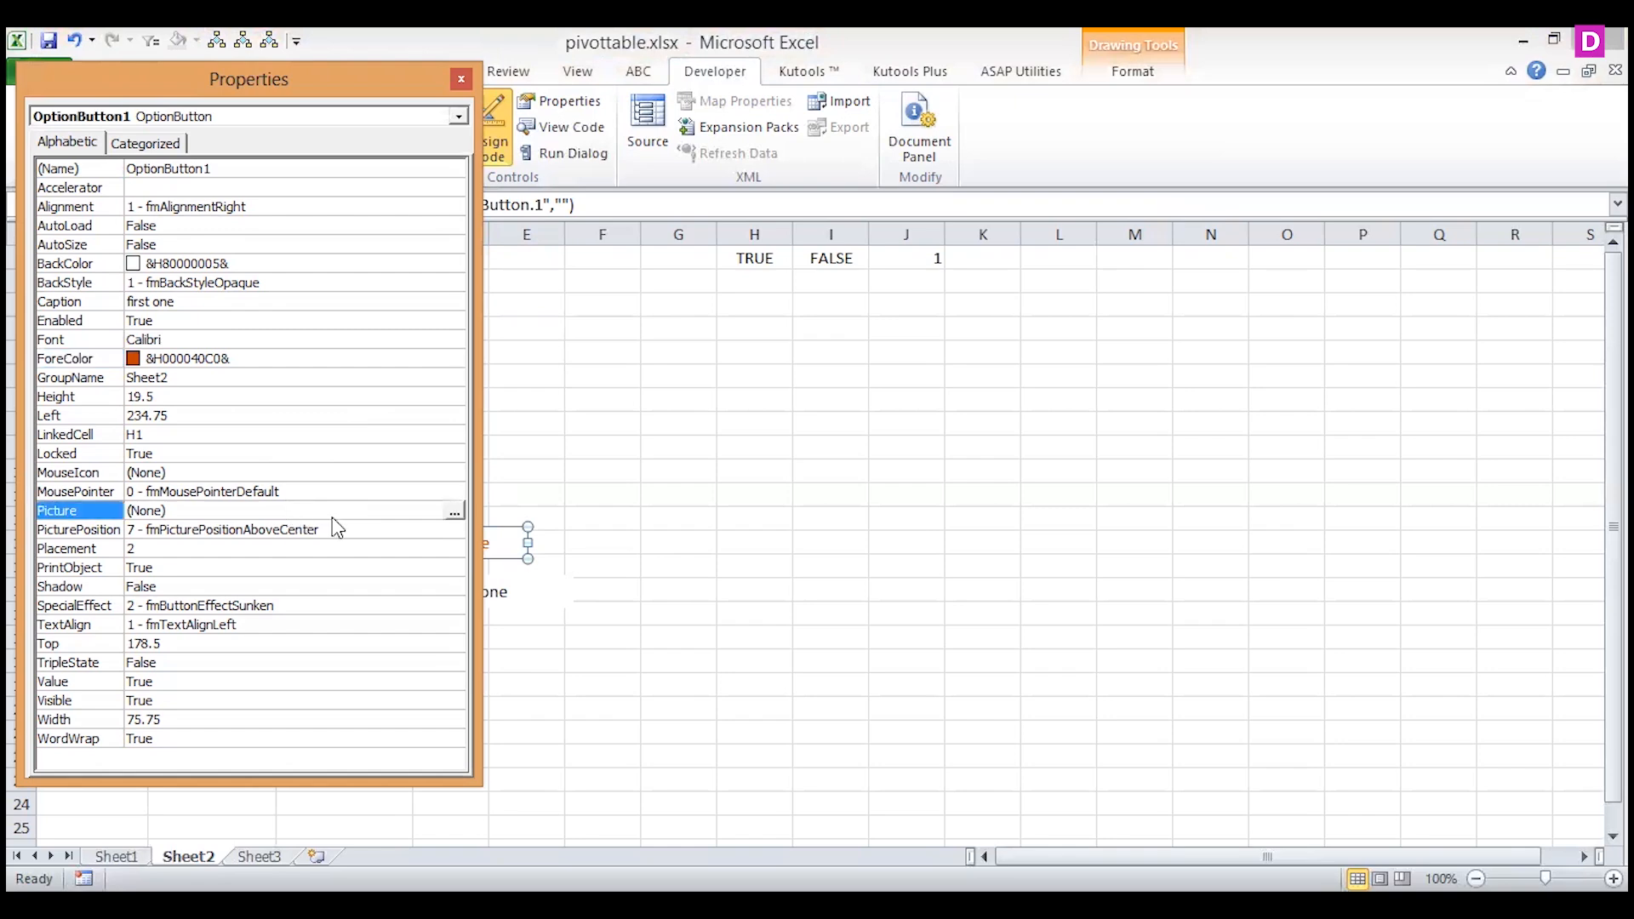
left_click(453, 512)
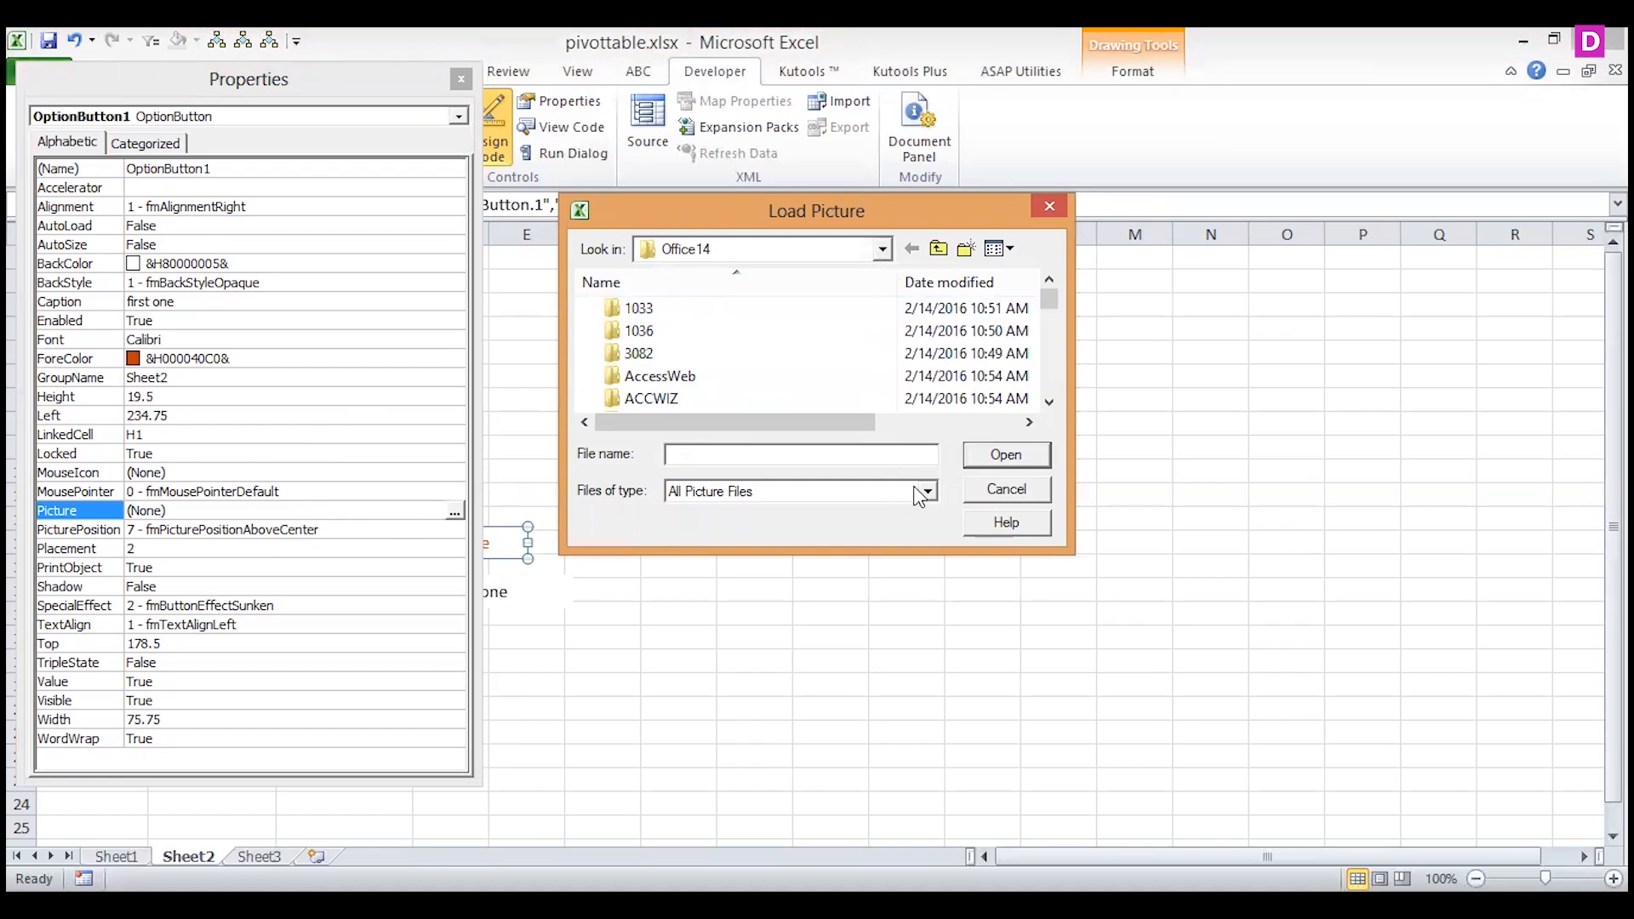
left_click_drag(1050, 298, 1047, 398)
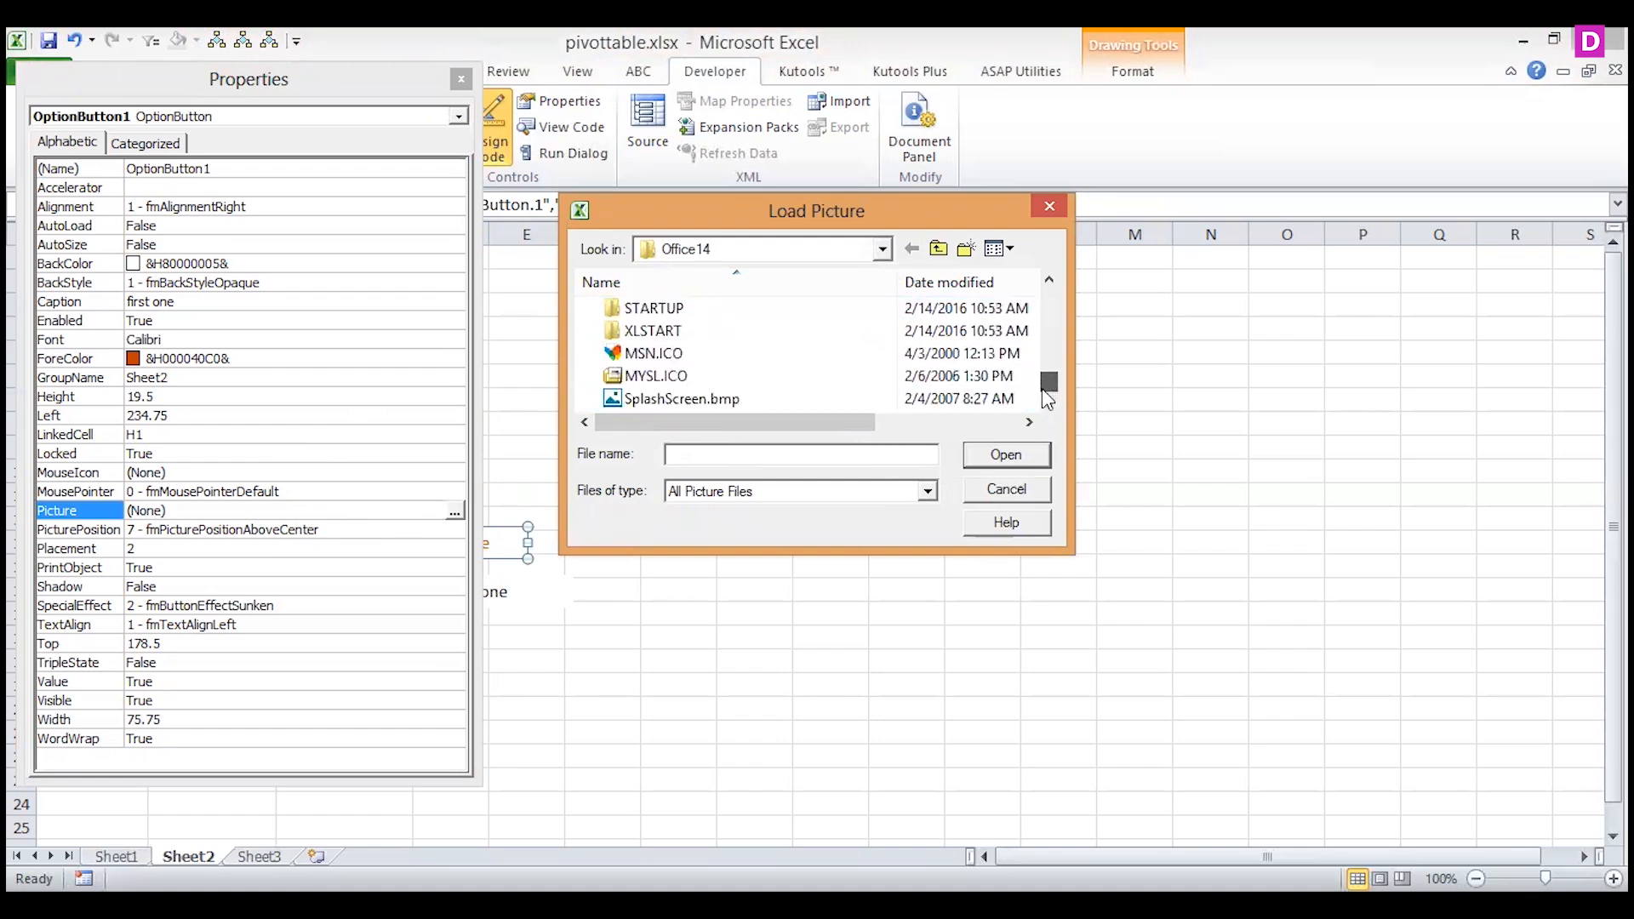
left_click(766, 398)
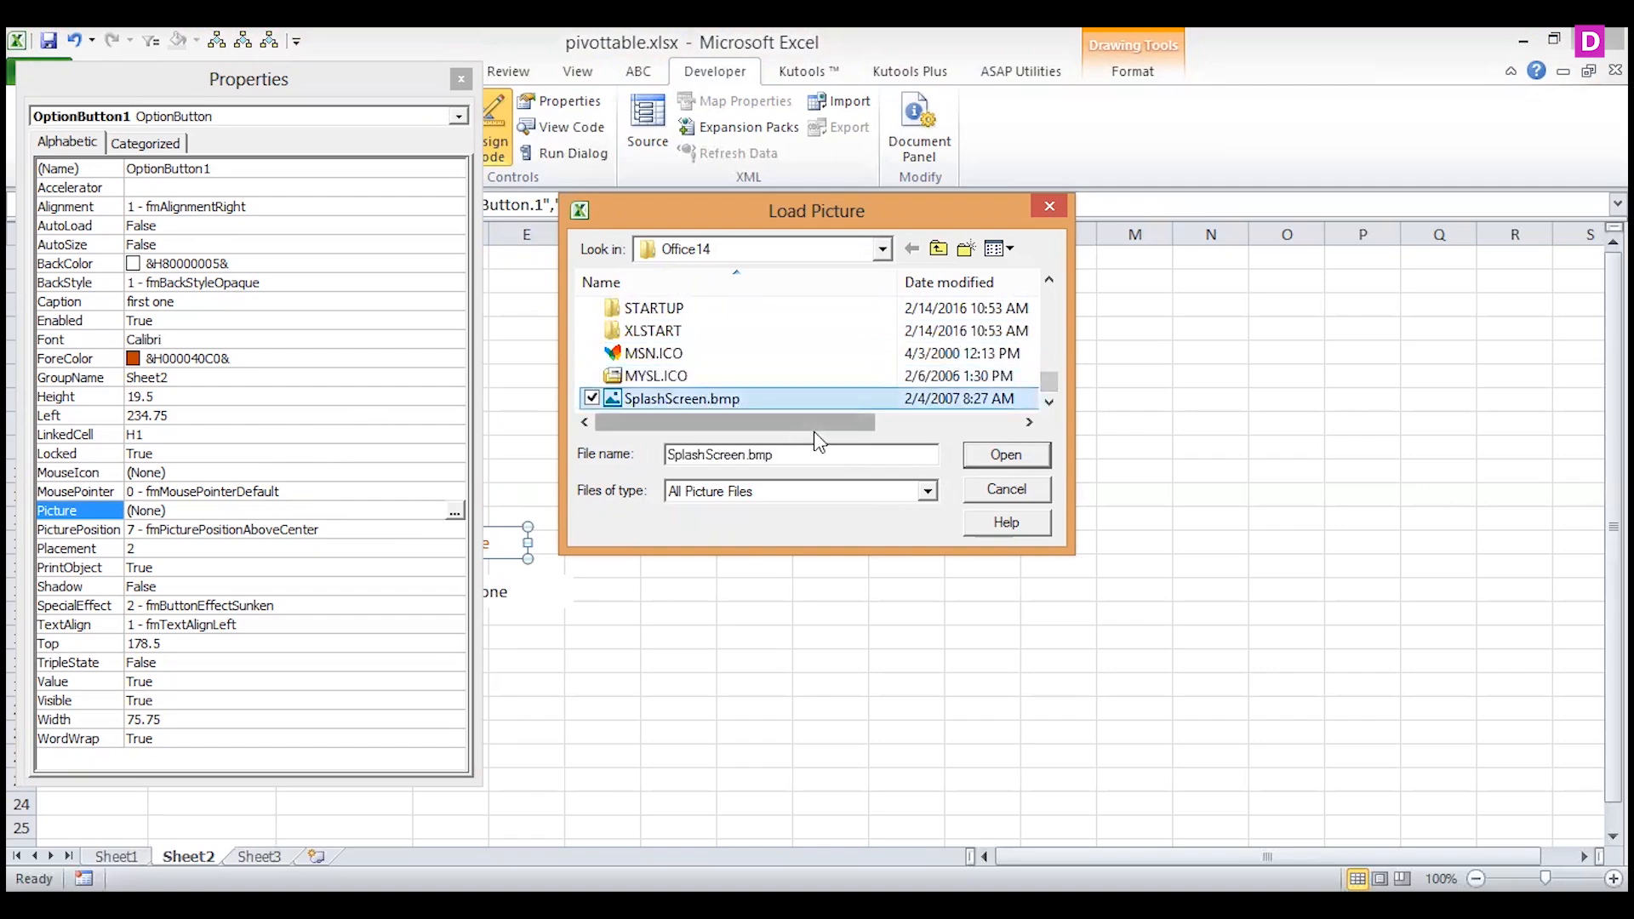
left_click(1014, 461)
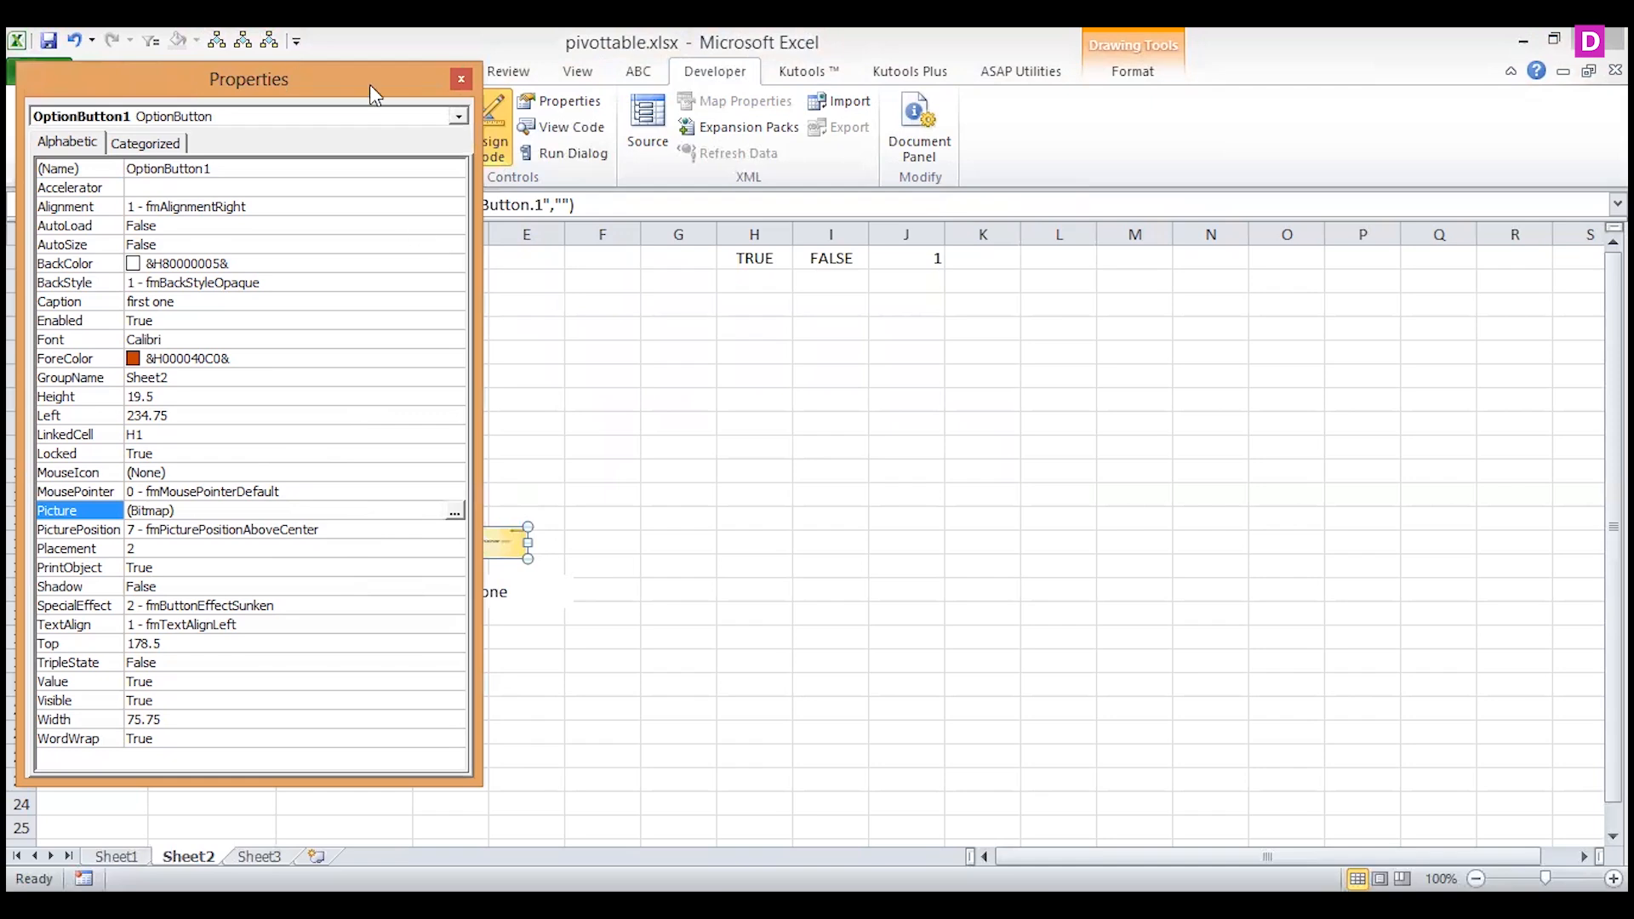
With the Properties window moved clear of the option buttons, try PicturePosition 0 - fmPicturePositionLeftTop and settle on 1 - fmPicturePositionLeftCenter.
left_click_drag(369, 84, 1159, 76)
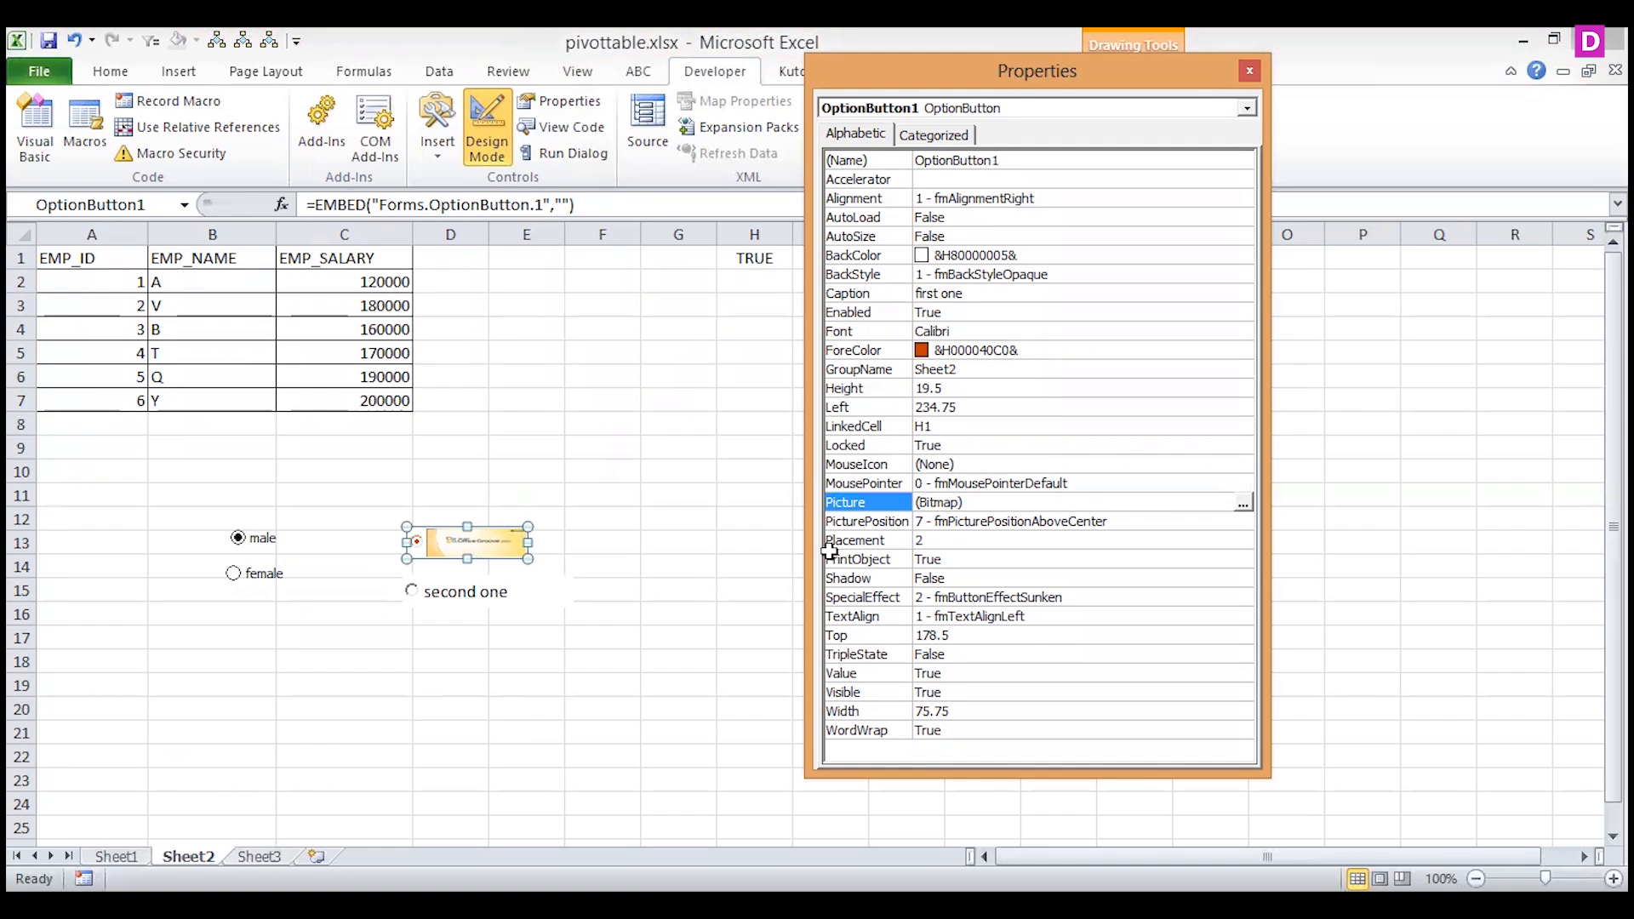
left_click(1153, 519)
left_click(1244, 521)
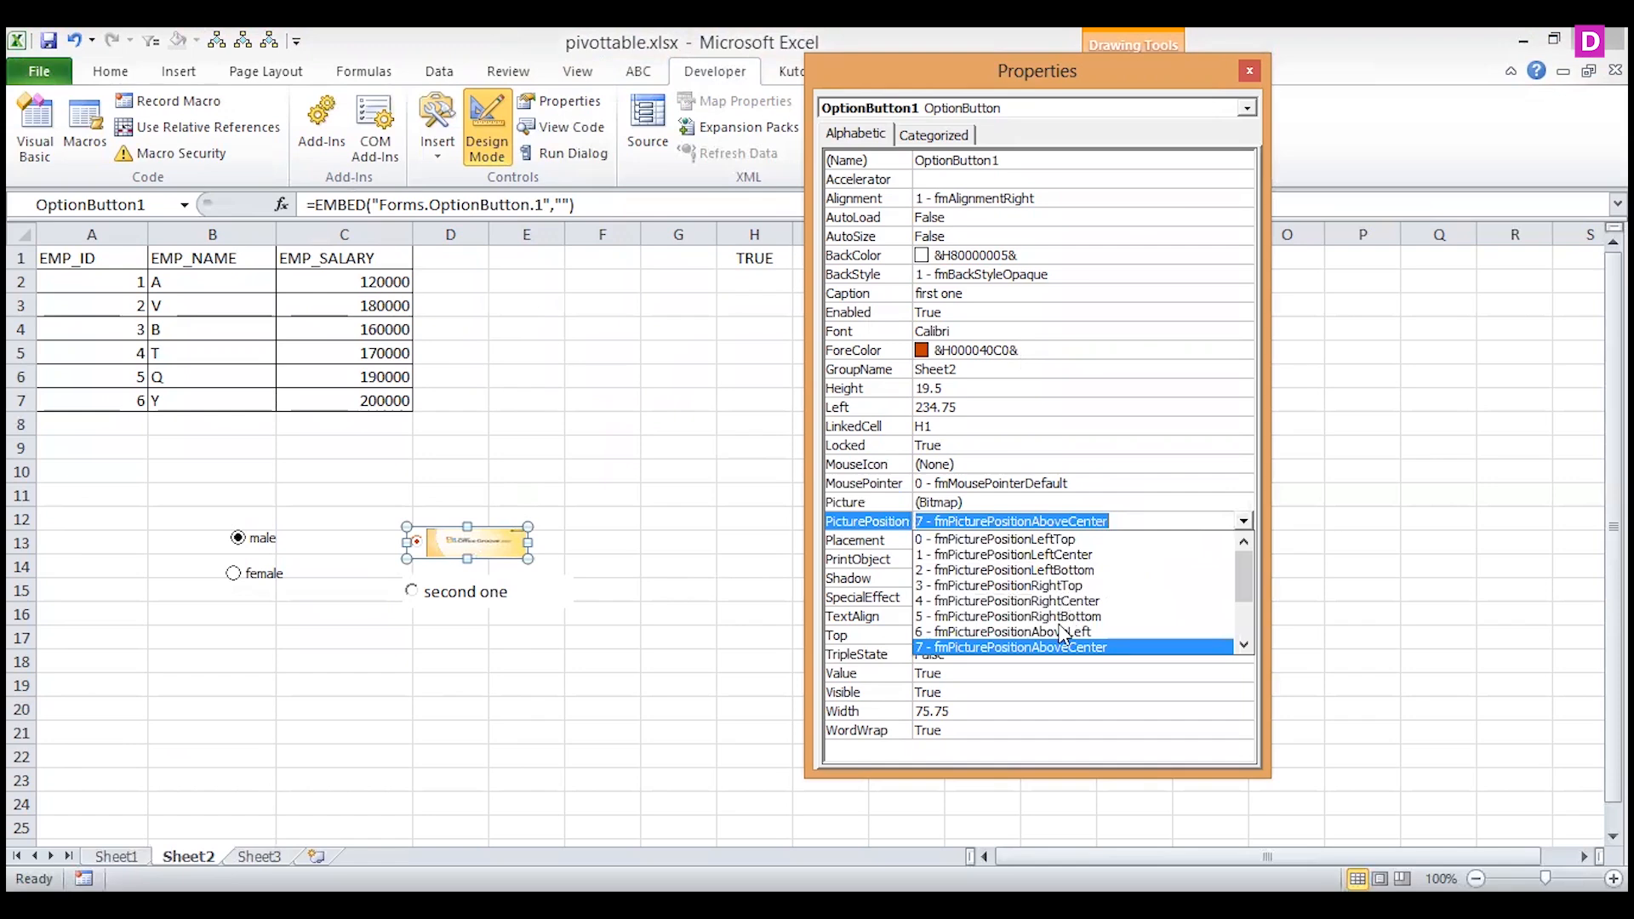
left_click(1066, 539)
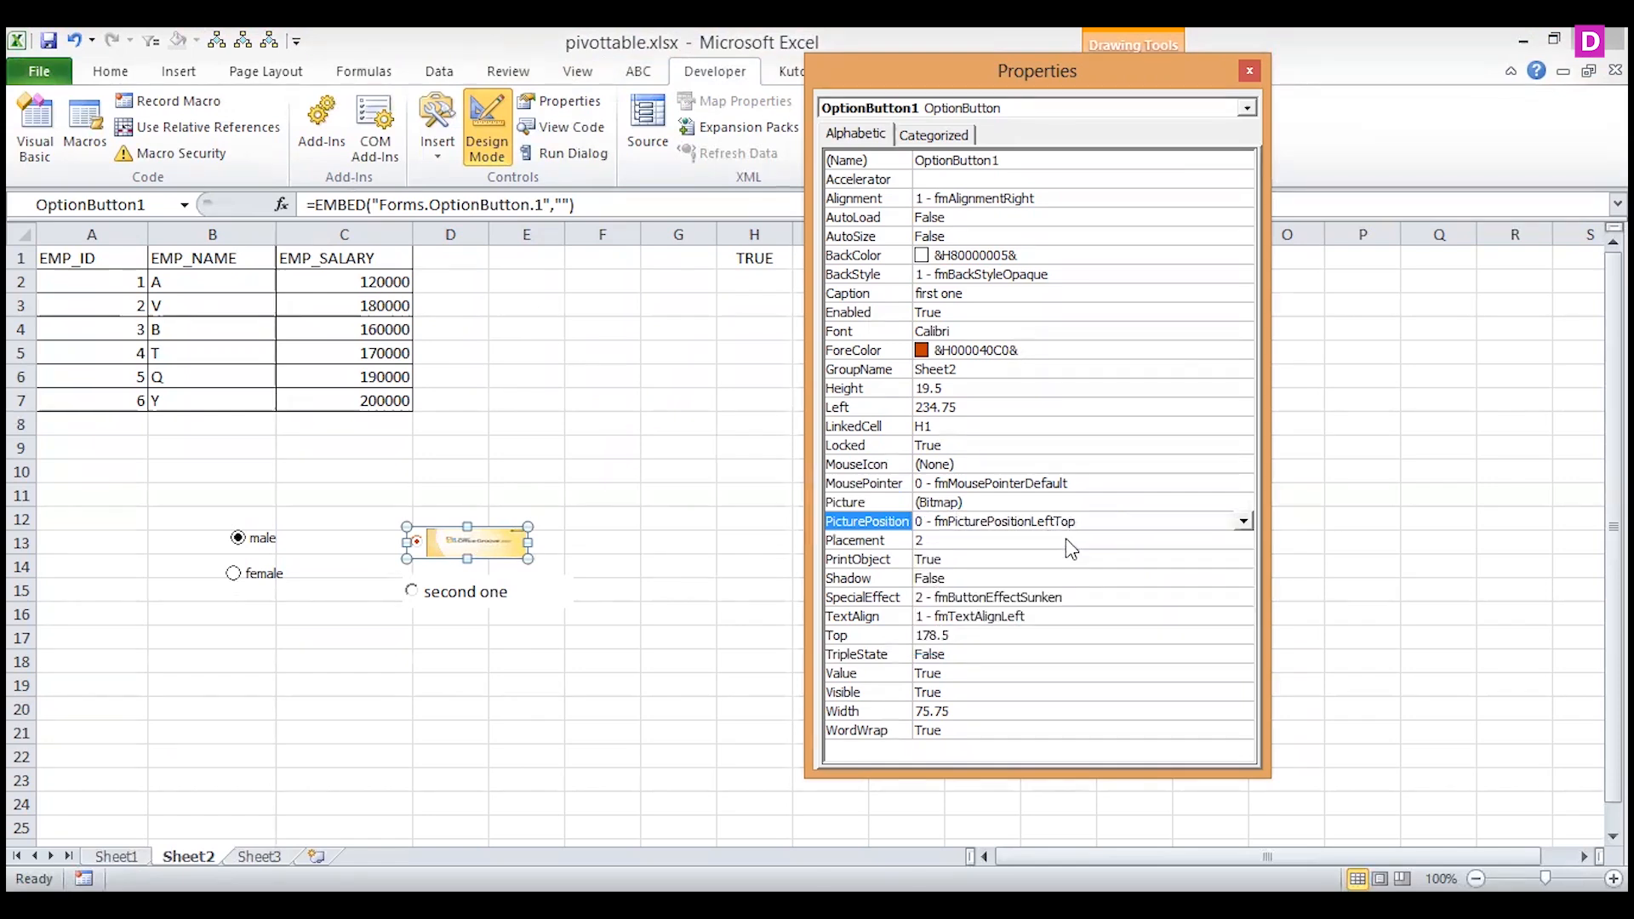
left_click(1244, 522)
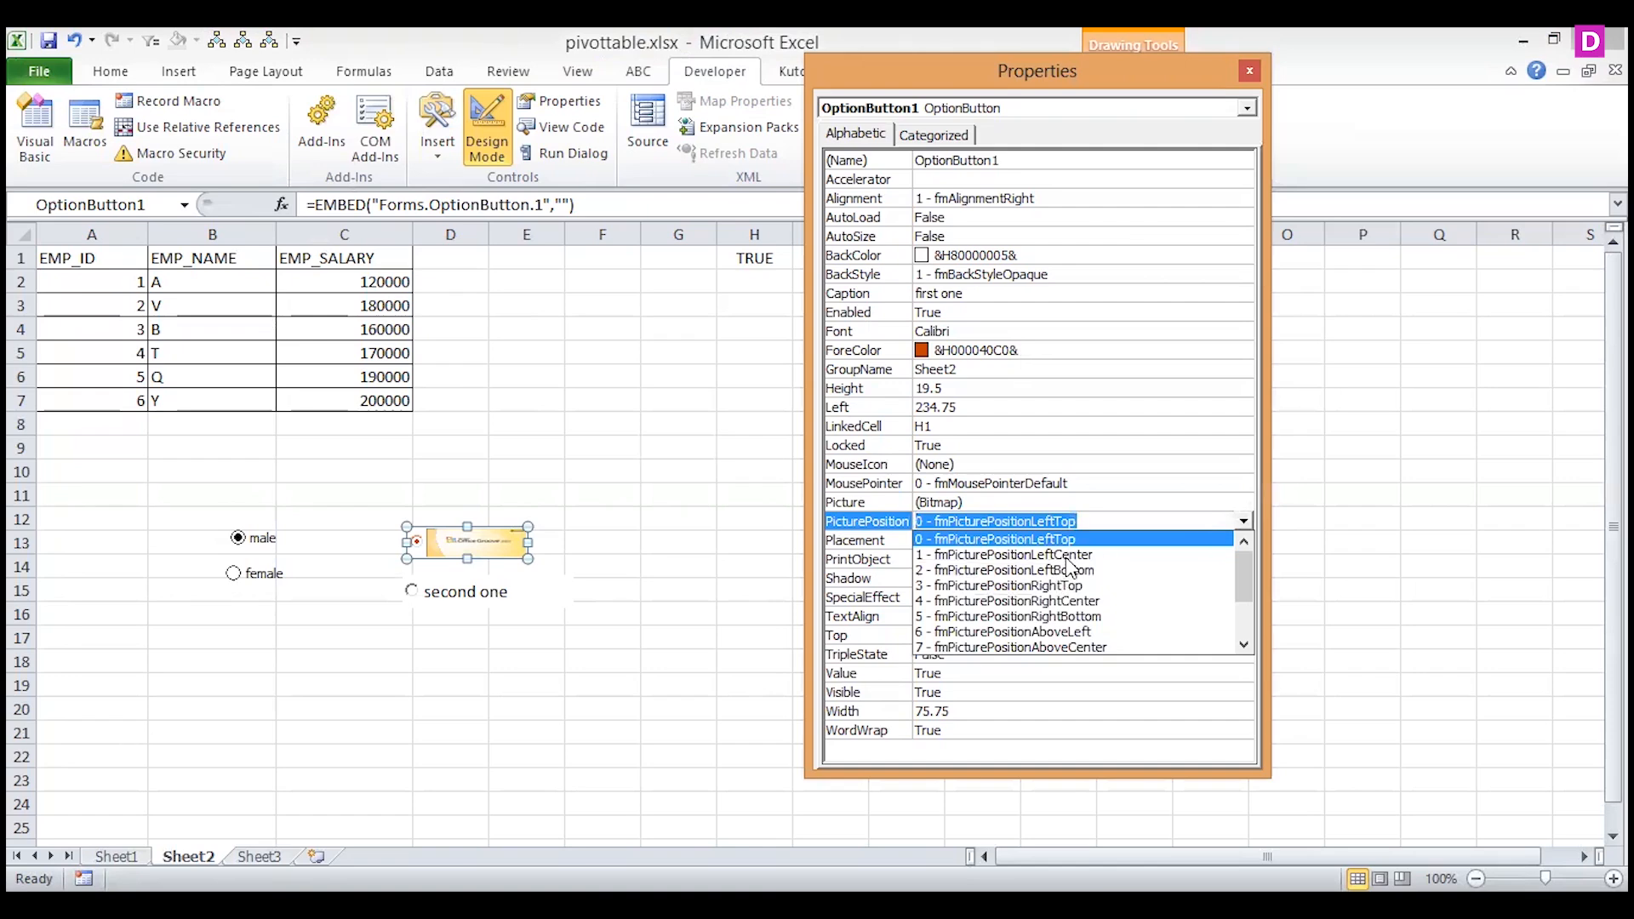
left_click(1122, 555)
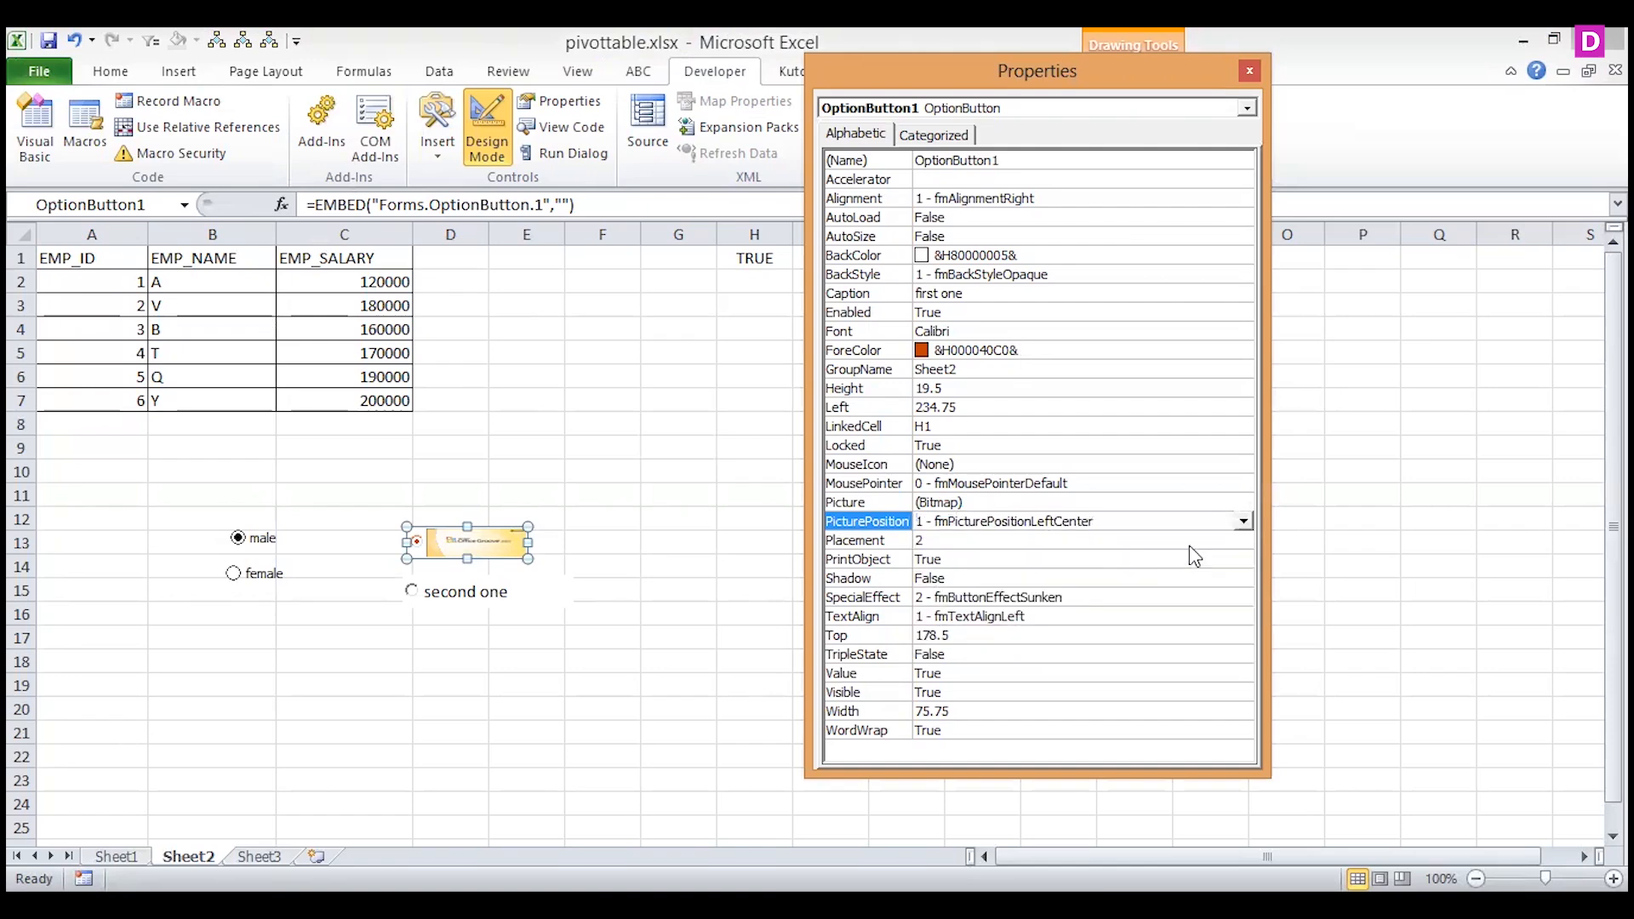
left_click(1240, 523)
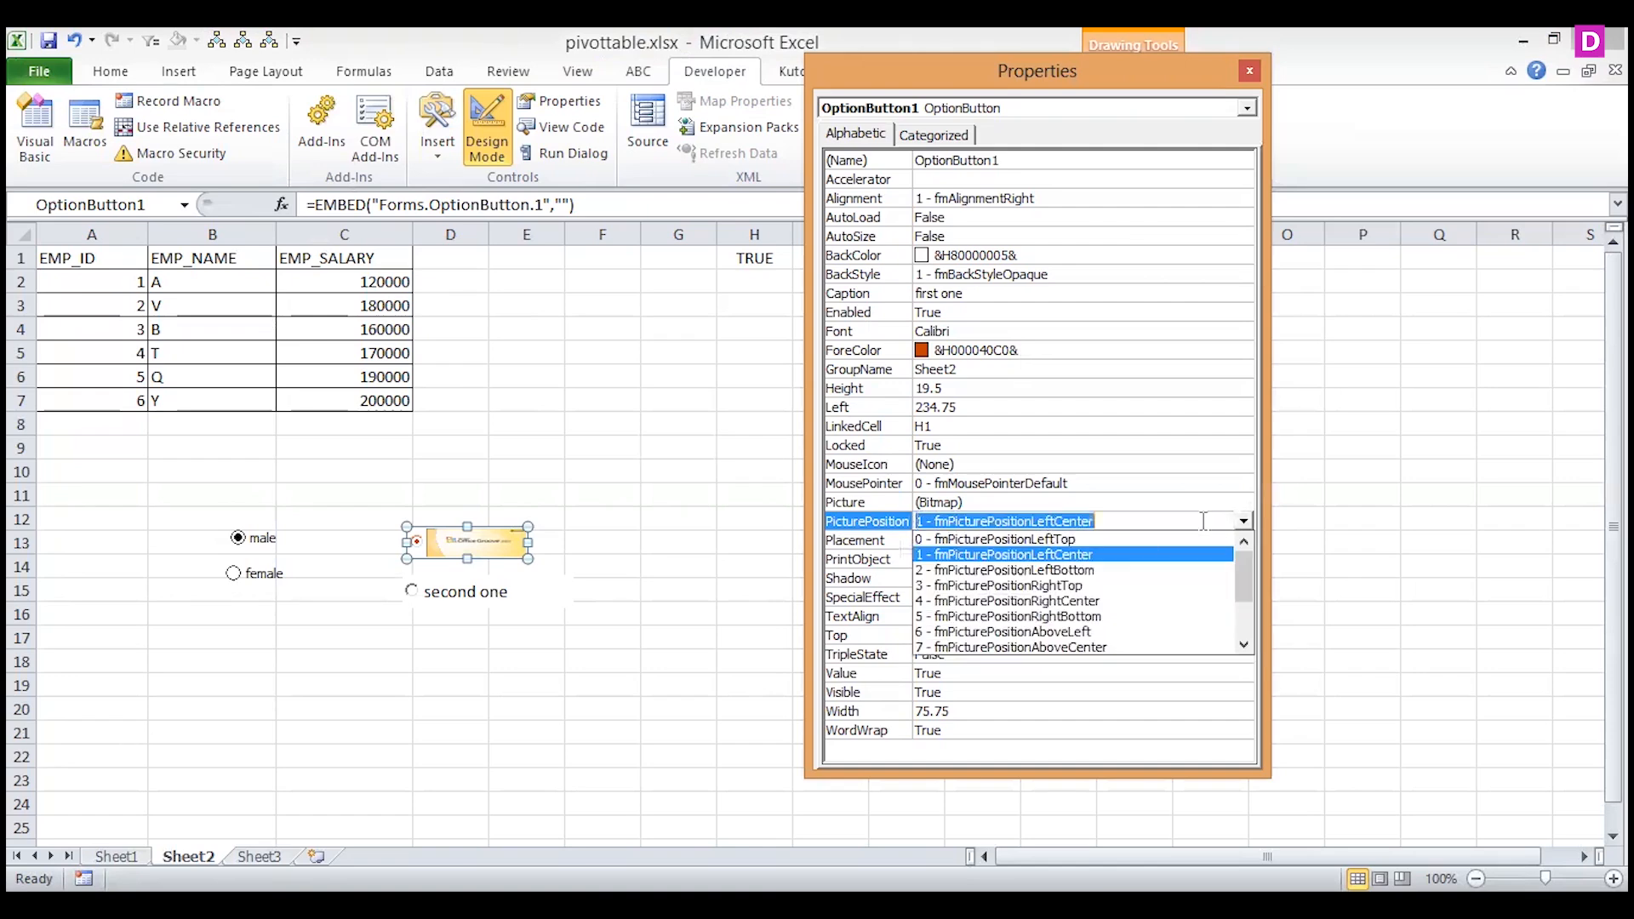
left_click(863, 498)
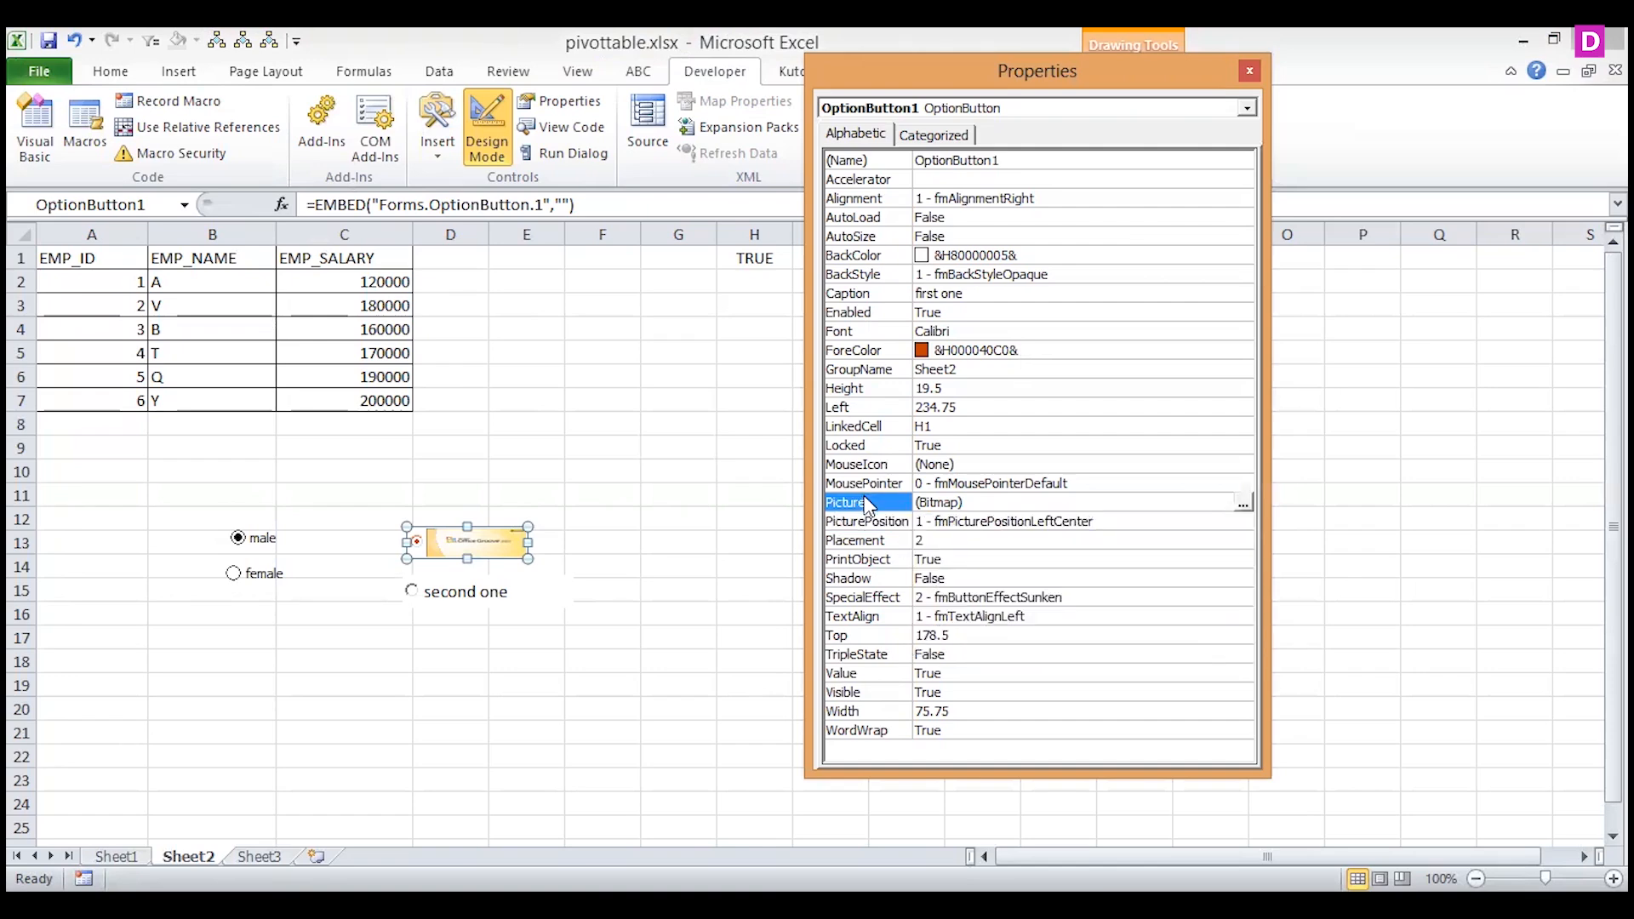
Set the Shadow property of the "first one" option button to True and deselect the control.
left_click(961, 577)
left_click(1243, 580)
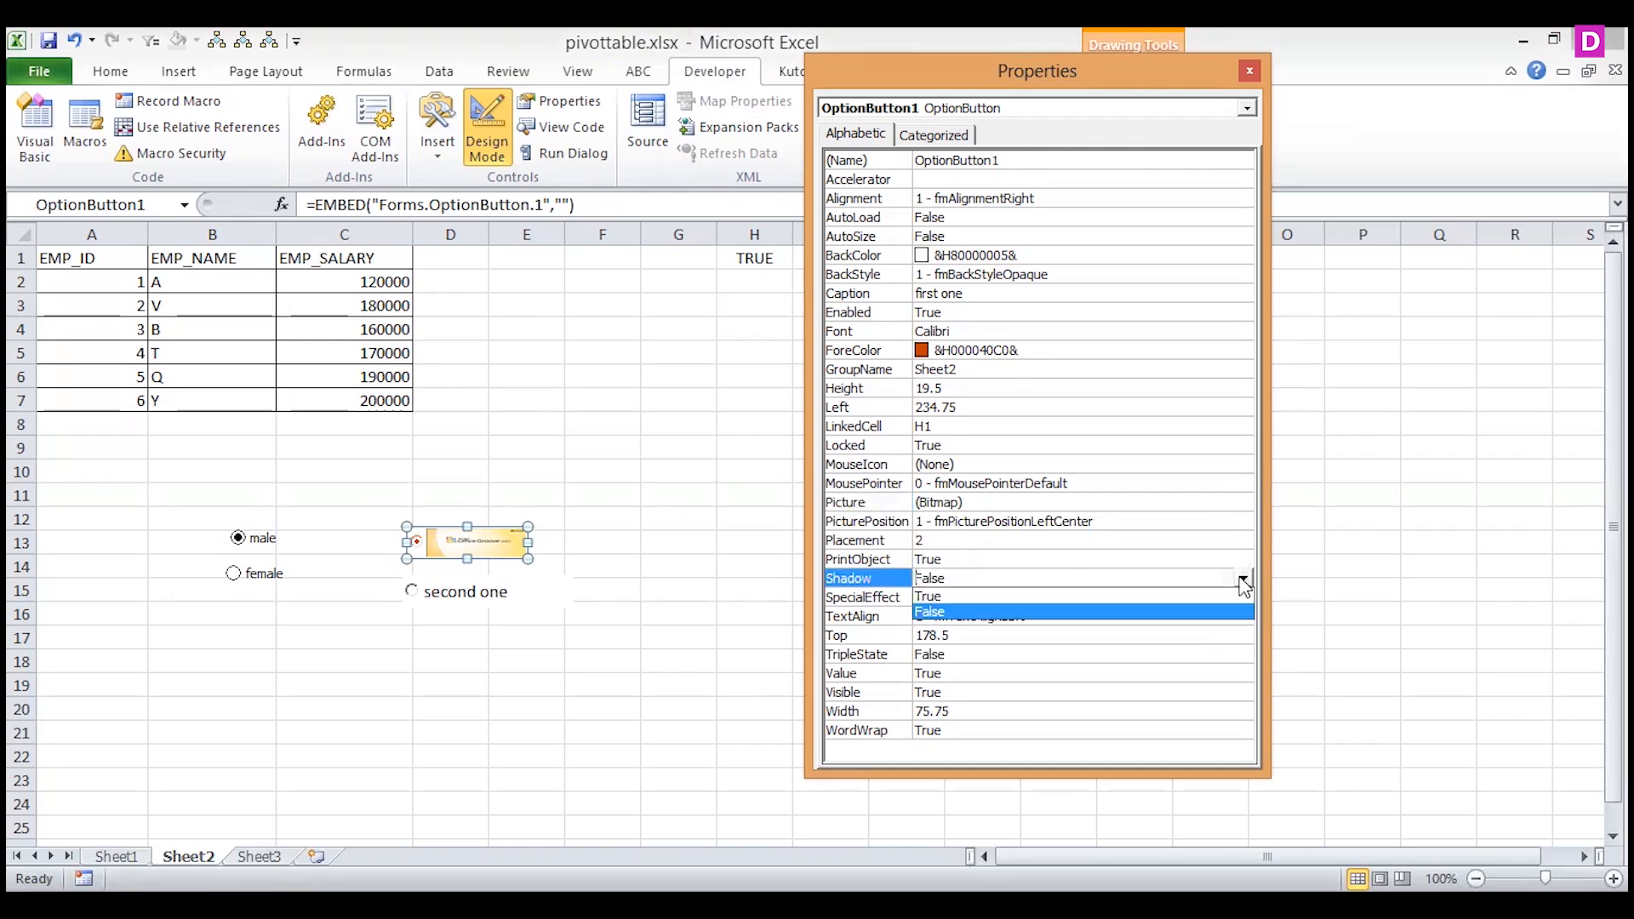
left_click(973, 595)
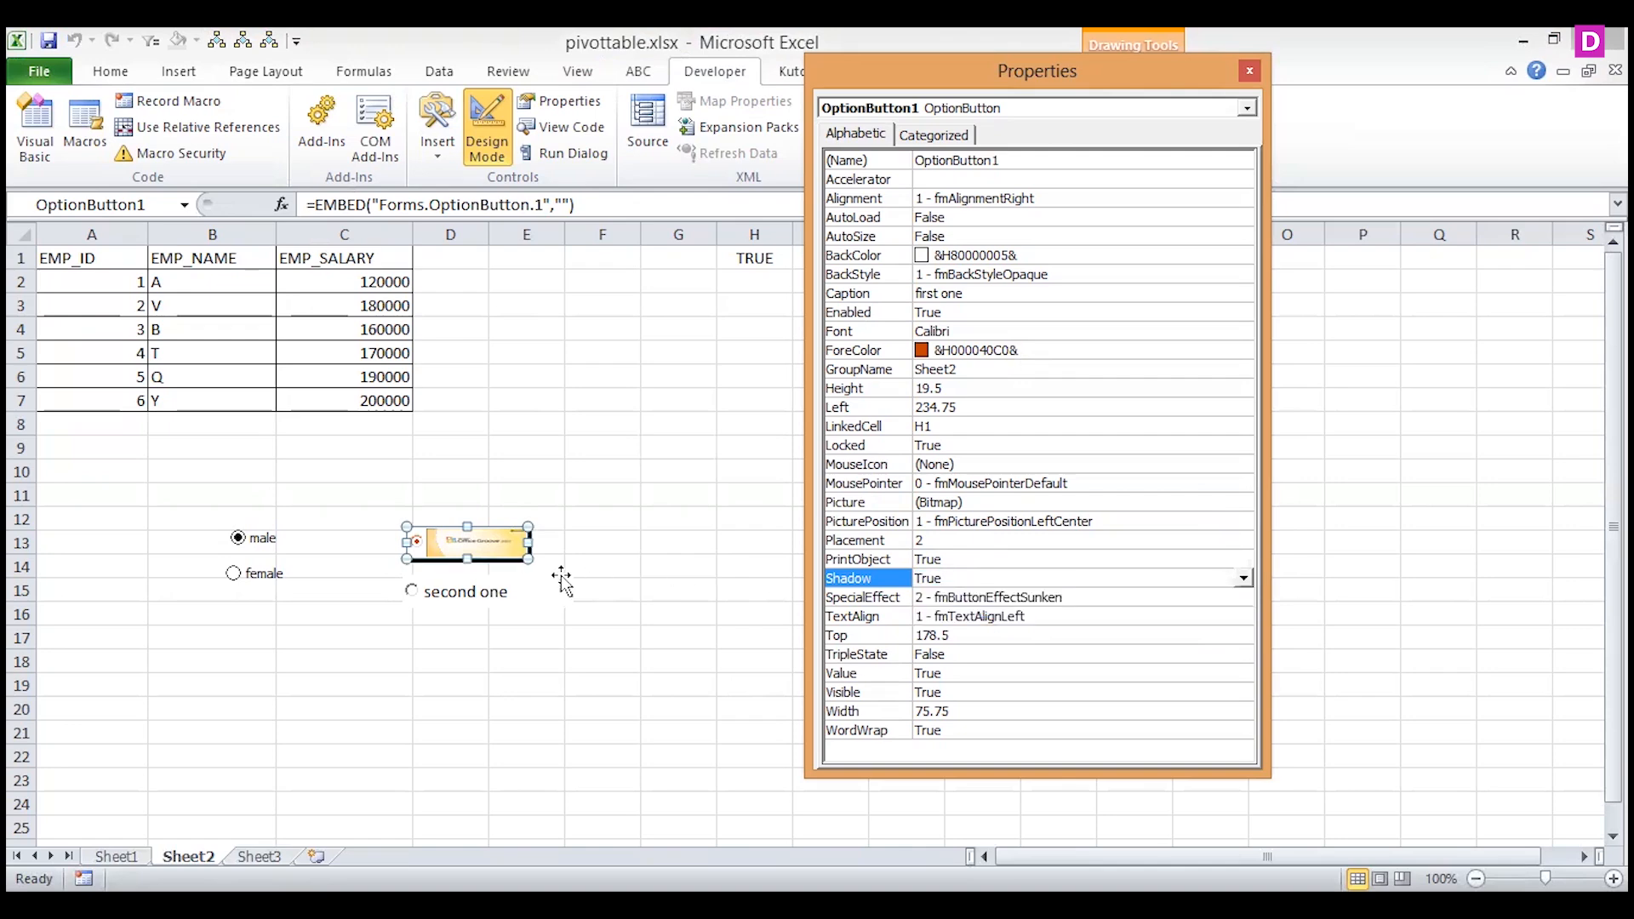
left_click(656, 525)
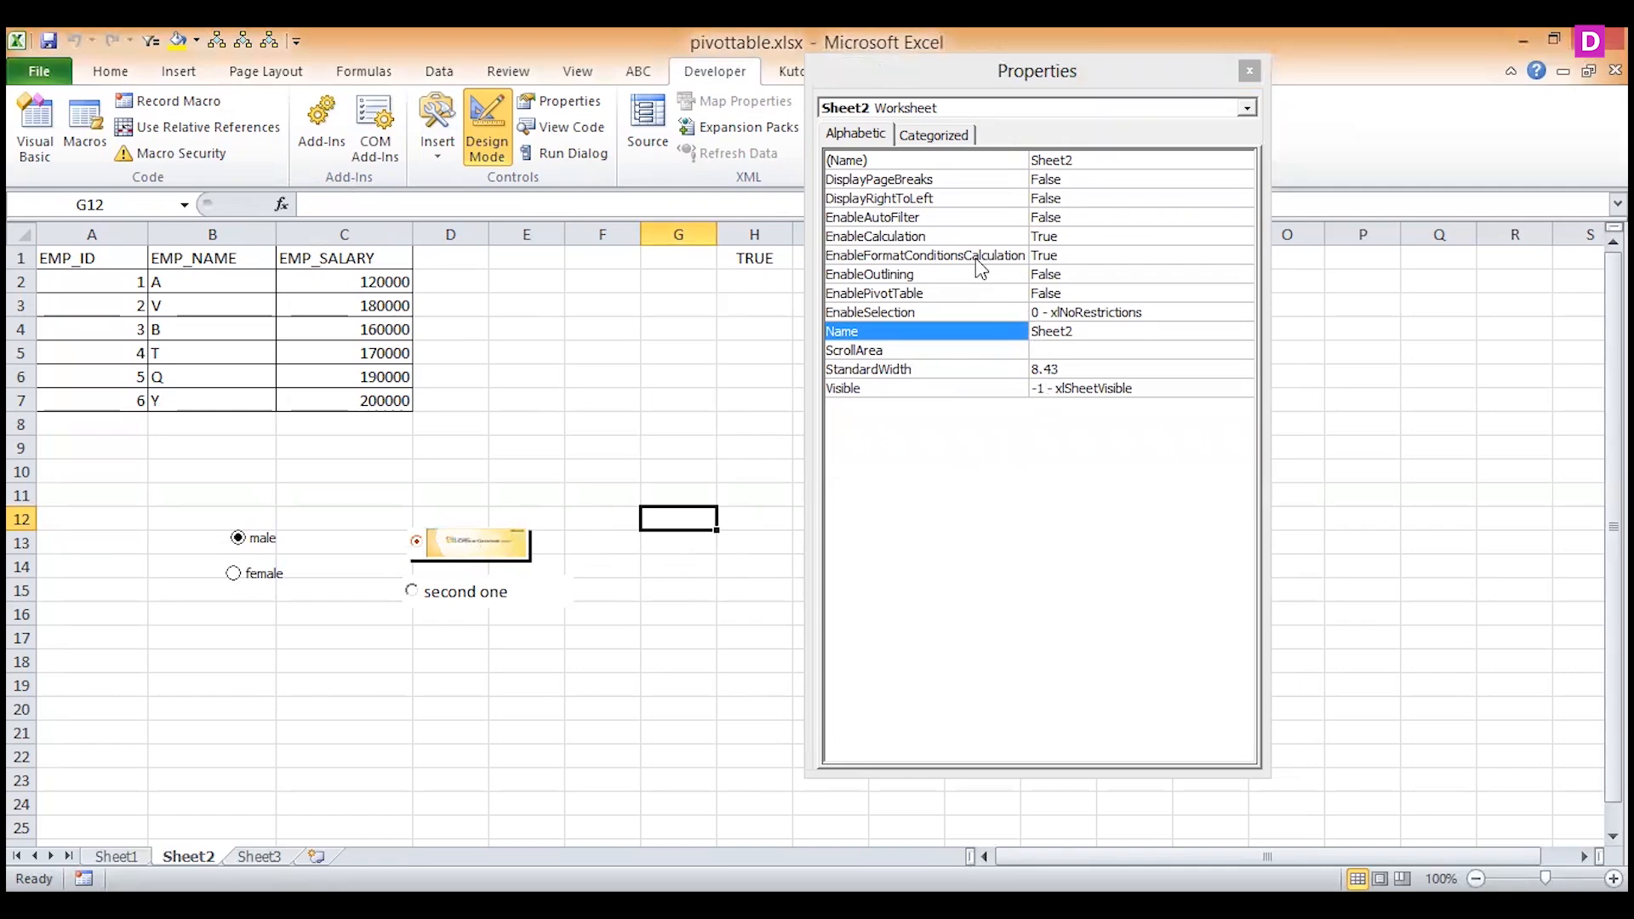
Bring OptionButton1 back into the Properties window and set its BackColor to dark teal, &H00404000&.
left_click(917, 138)
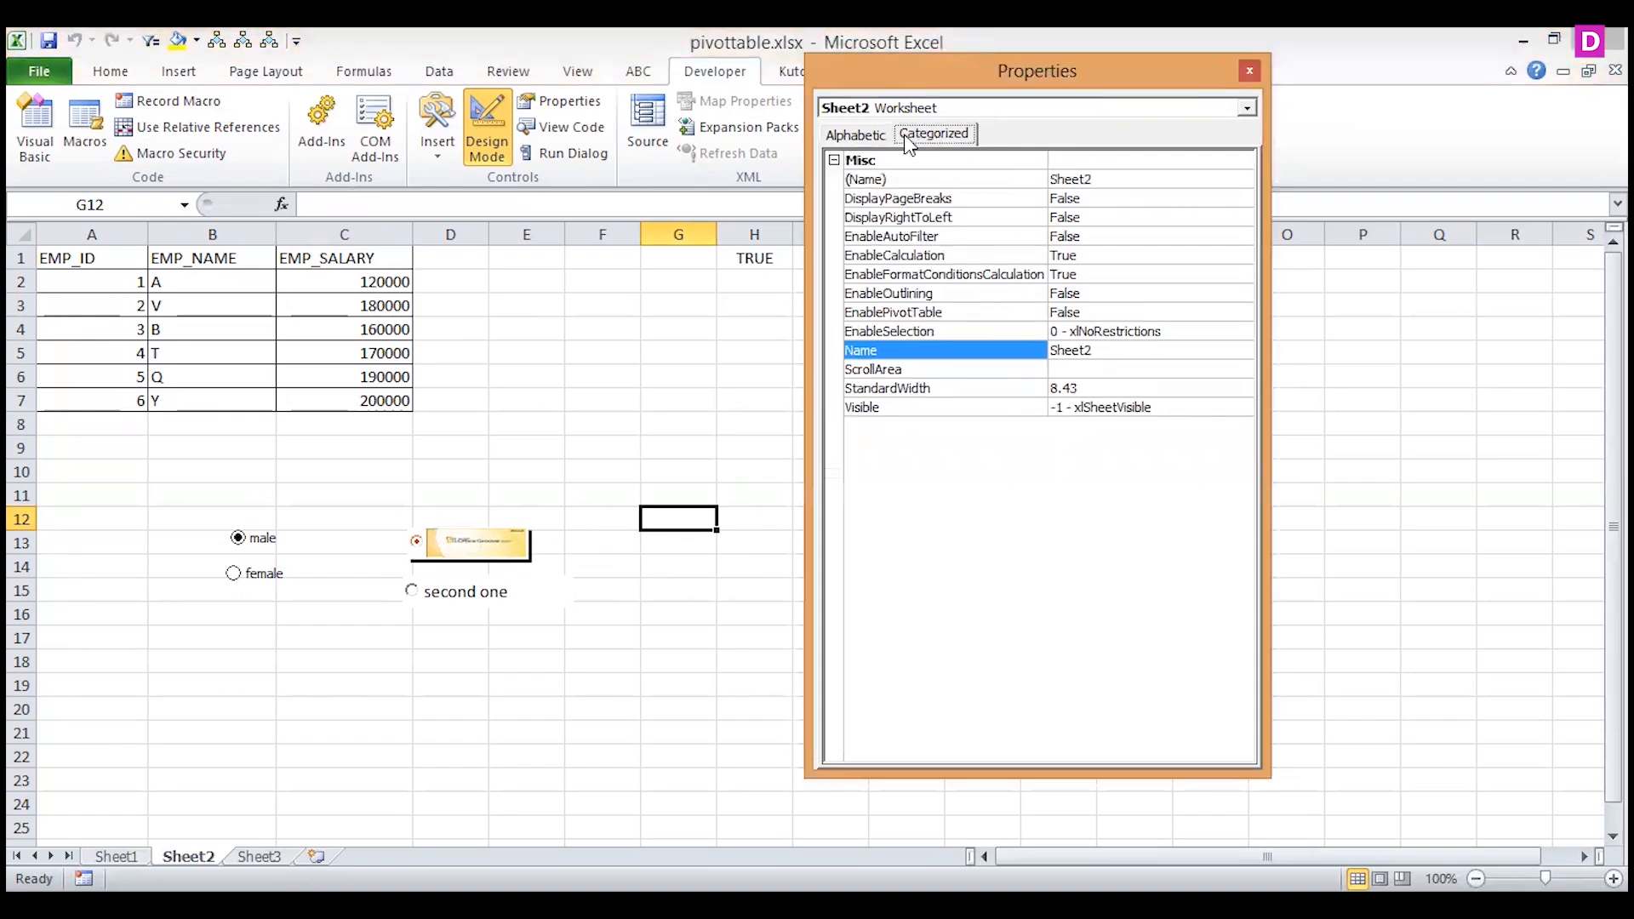
left_click(851, 135)
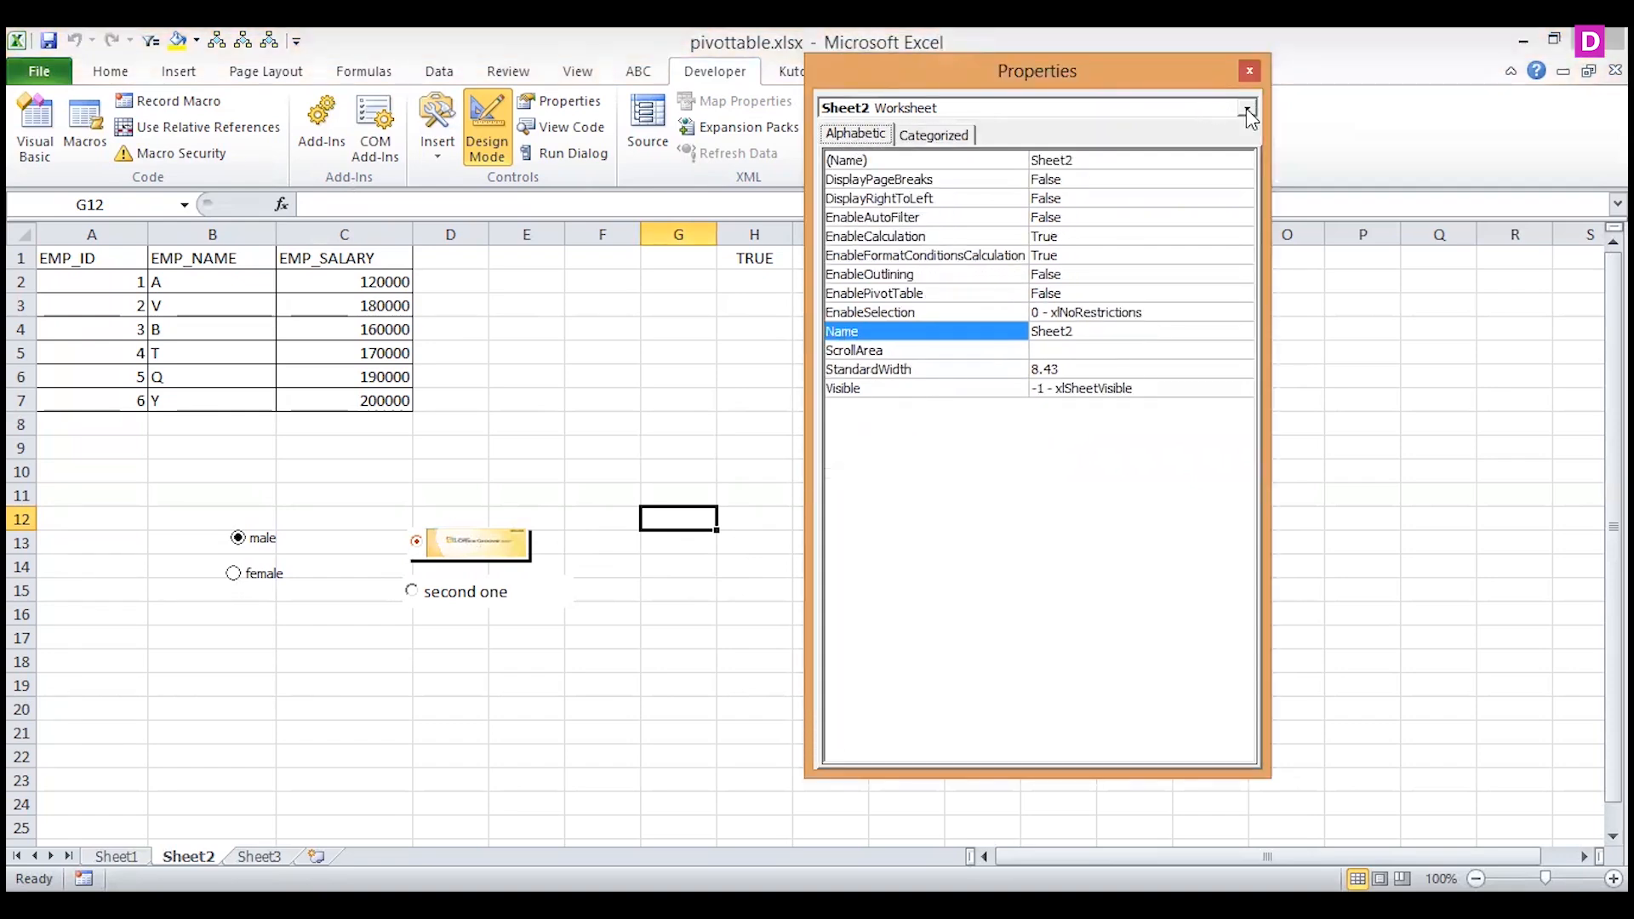
left_click(1246, 109)
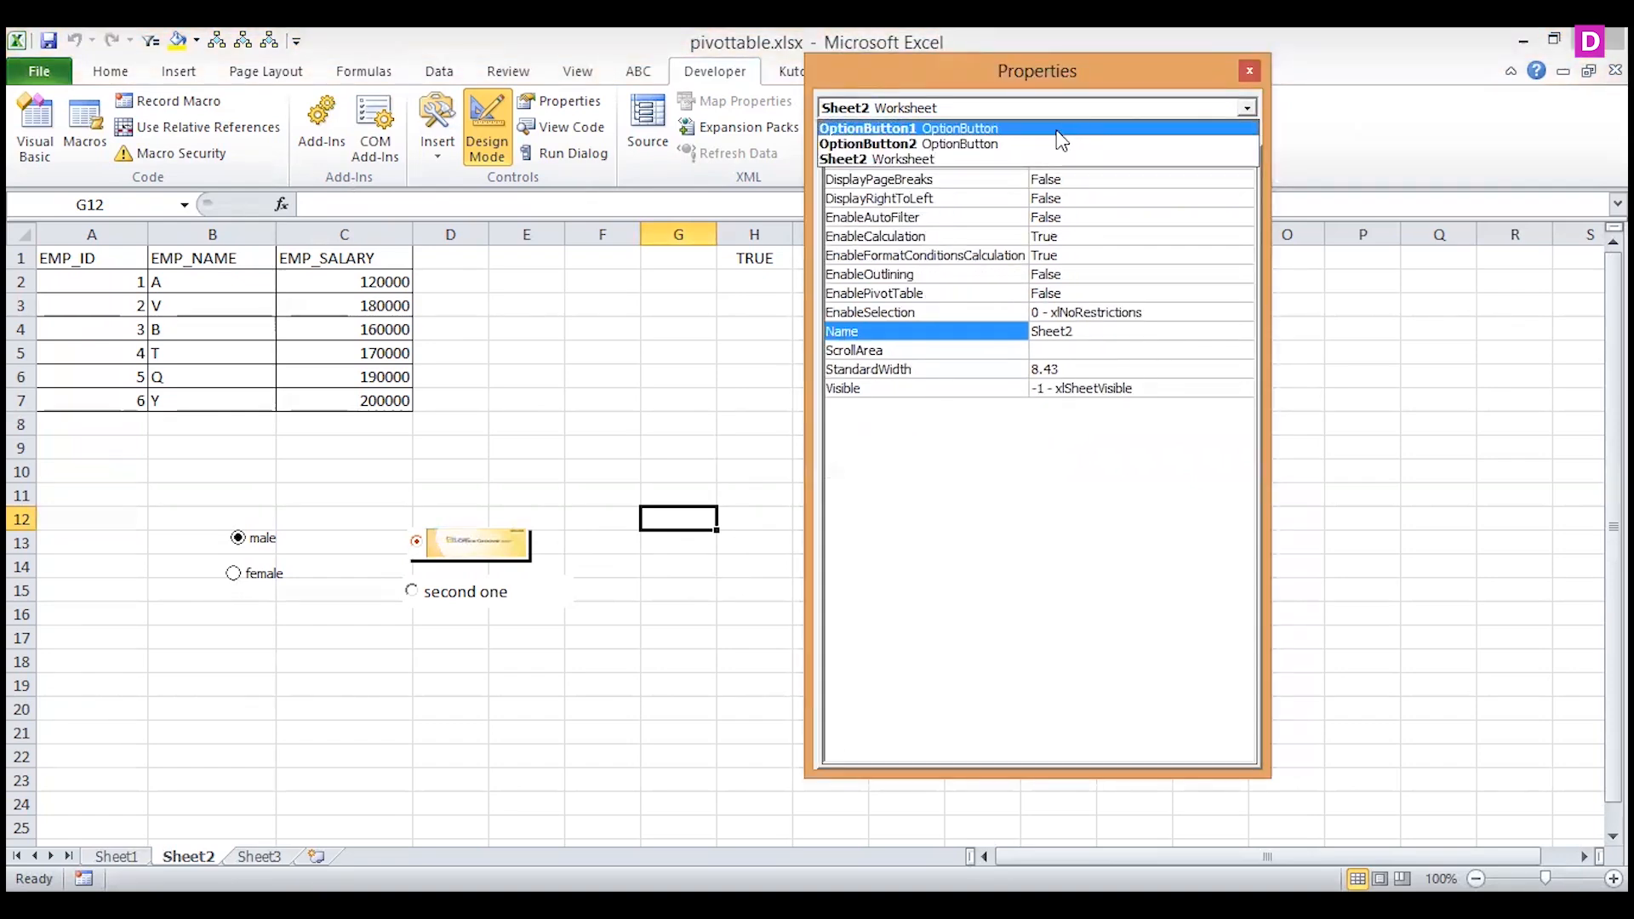
left_click(1057, 129)
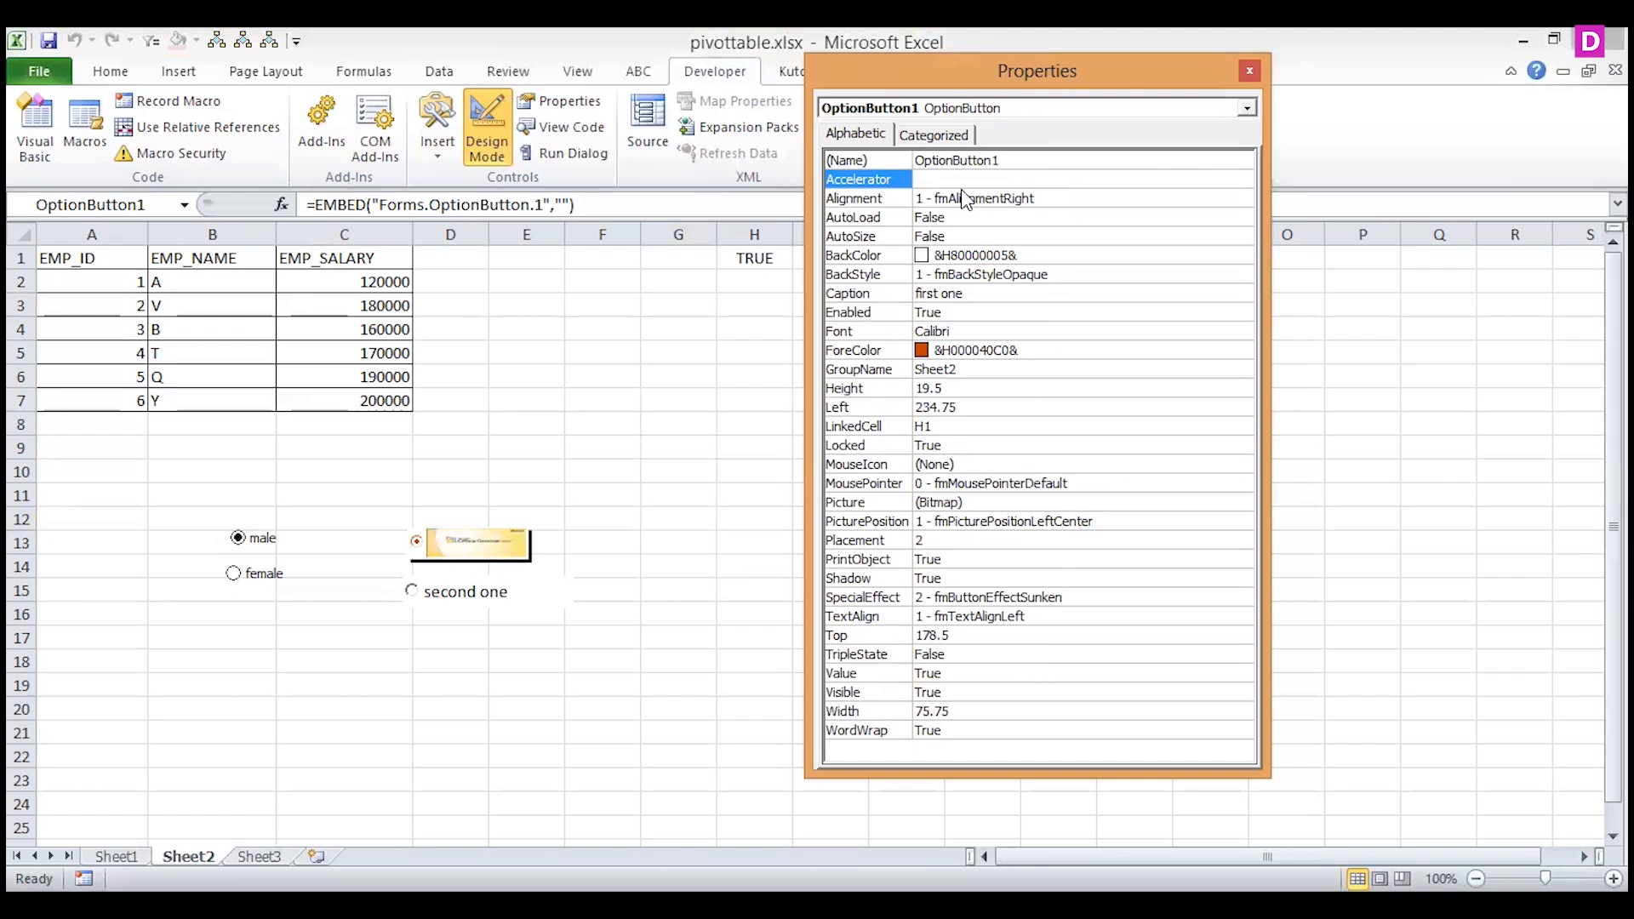
left_click(1053, 256)
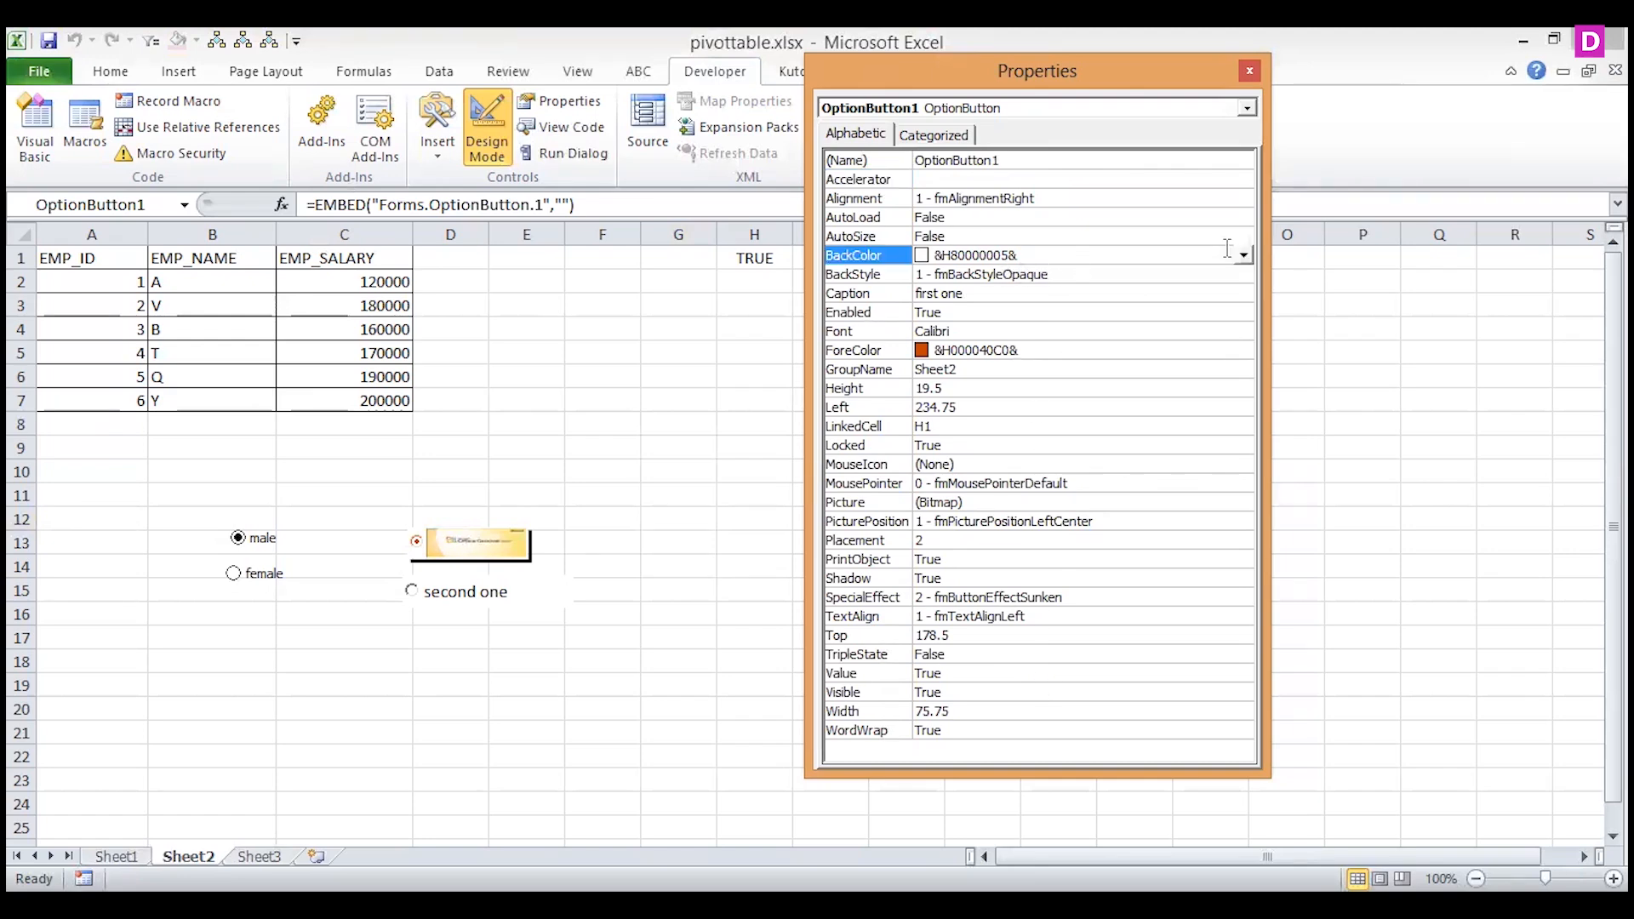
left_click(1245, 256)
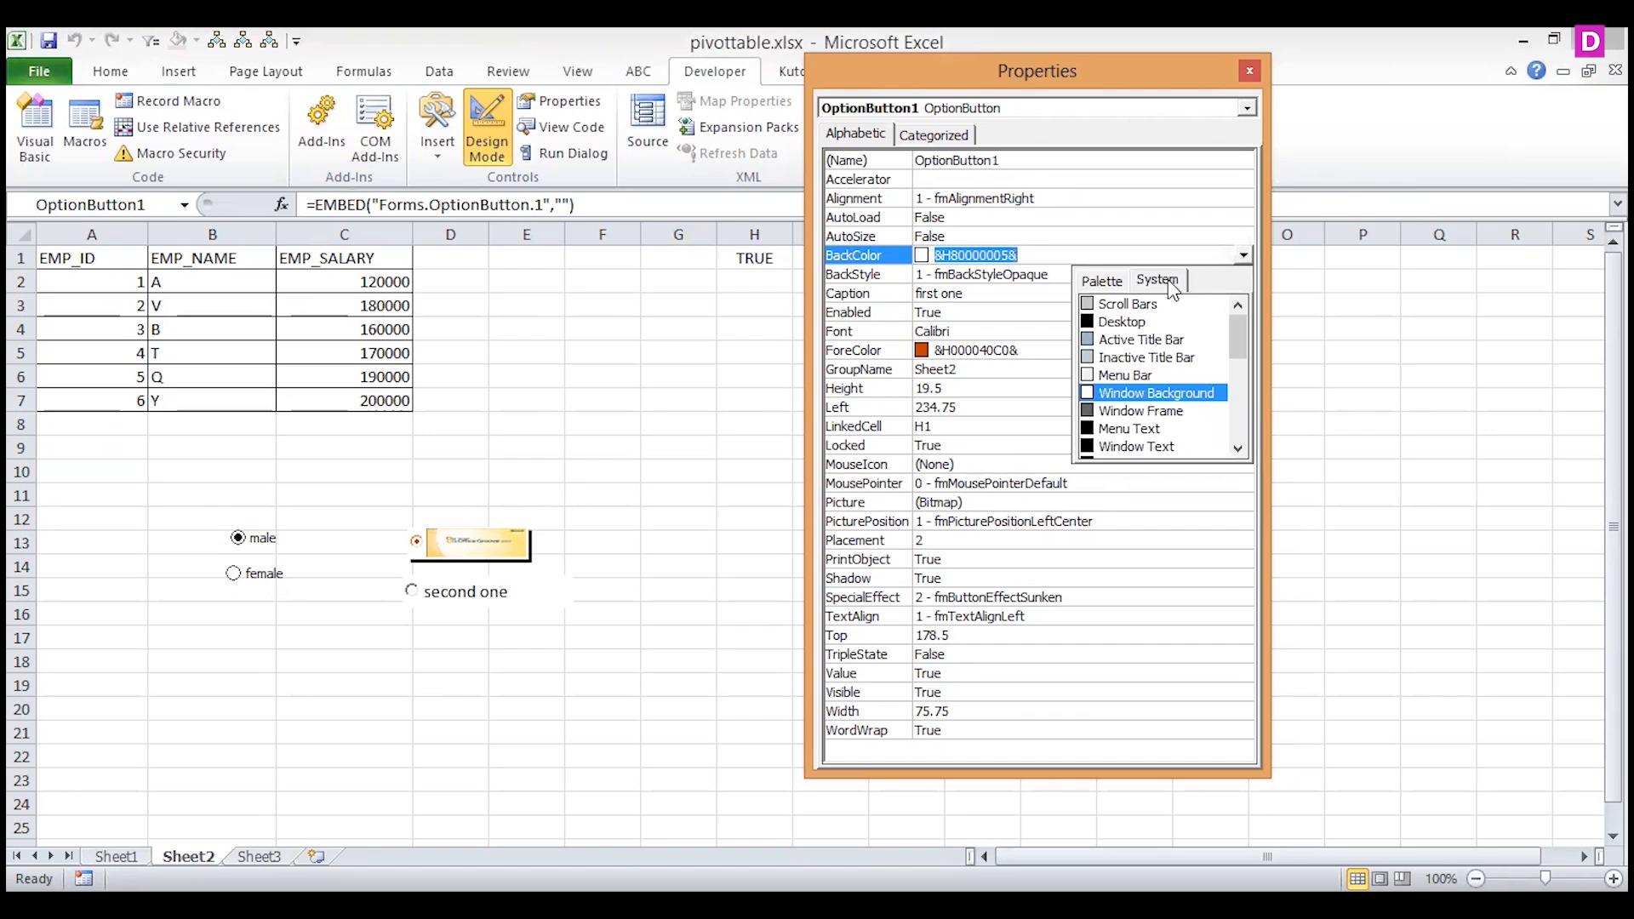
left_click(1107, 281)
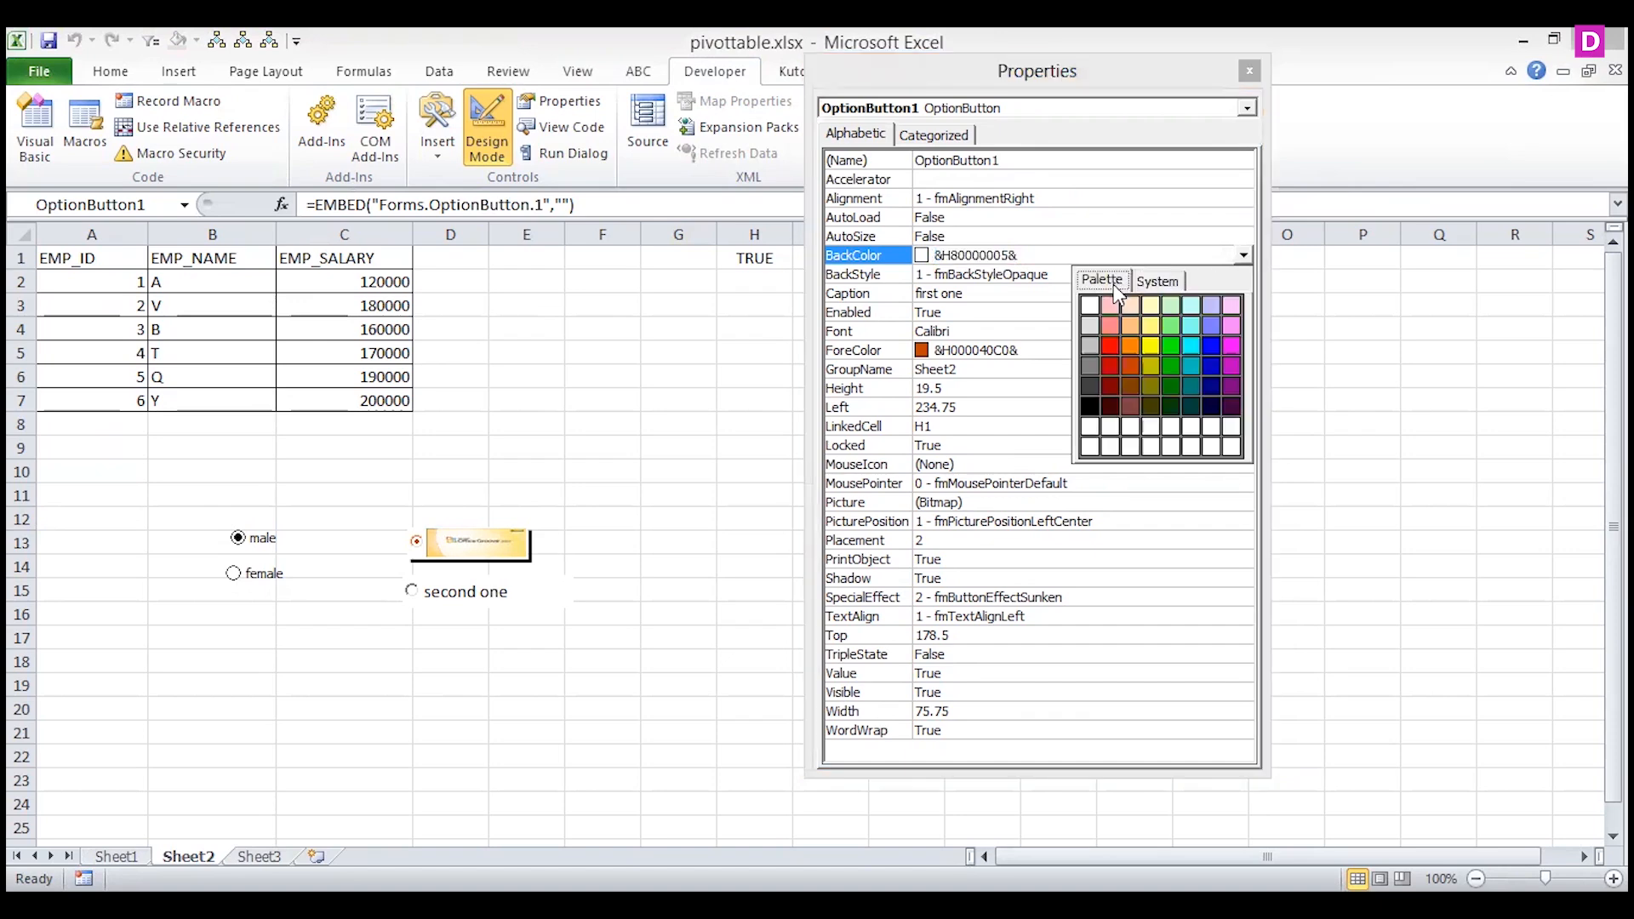
left_click(1190, 407)
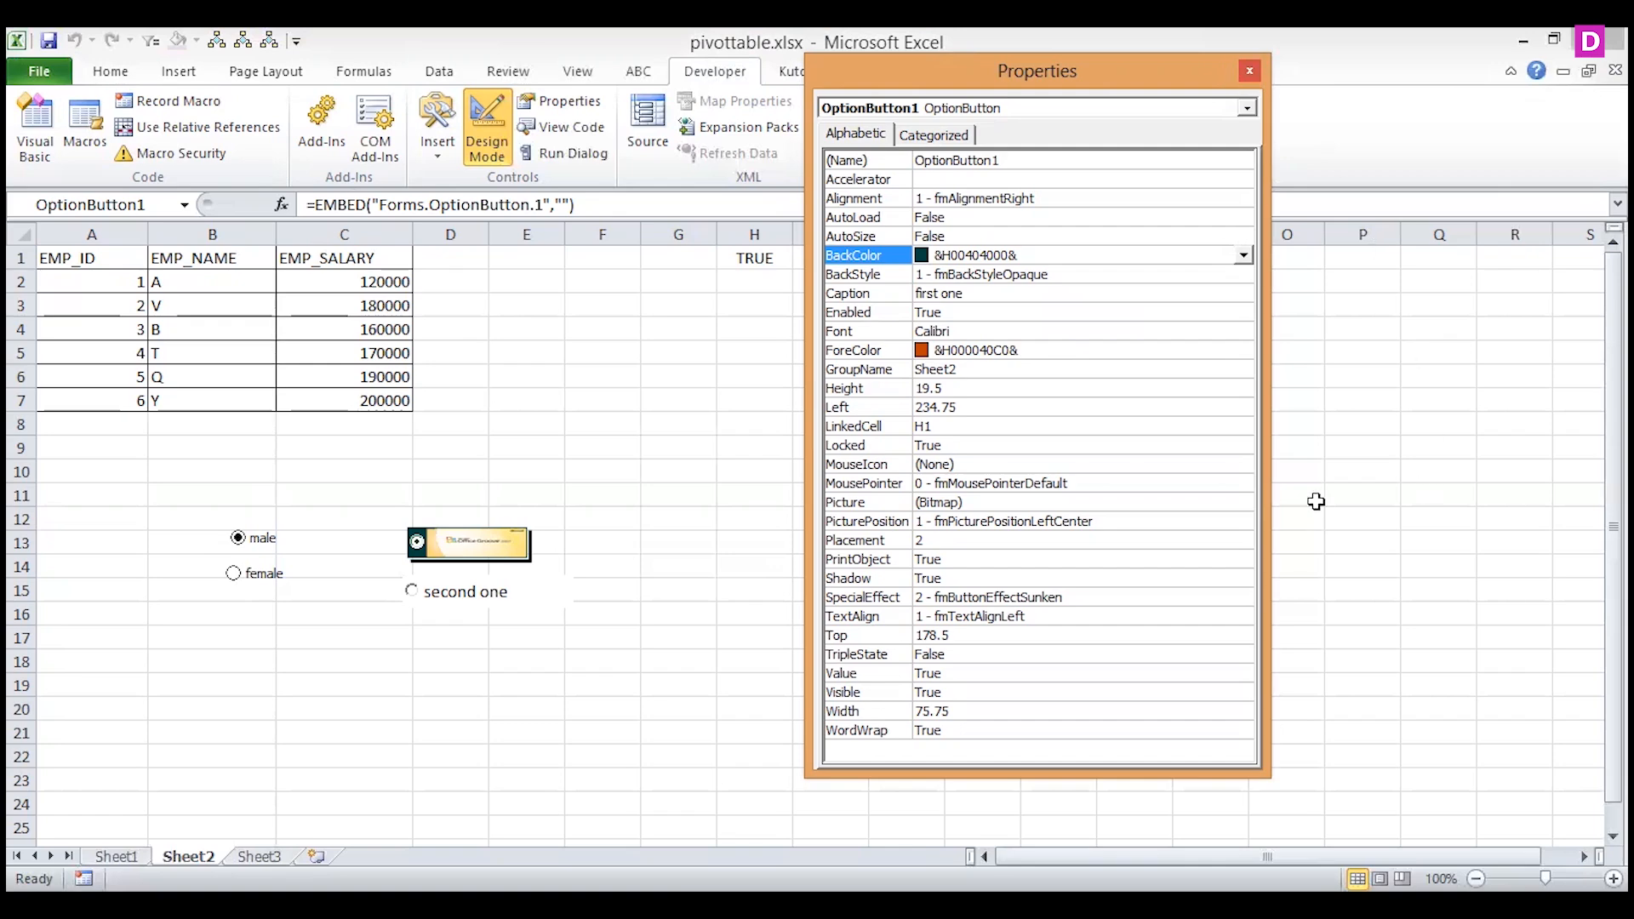
Set OptionButton1's Visible property to False, close its properties and leave Design Mode to check the effect.
left_click(1050, 695)
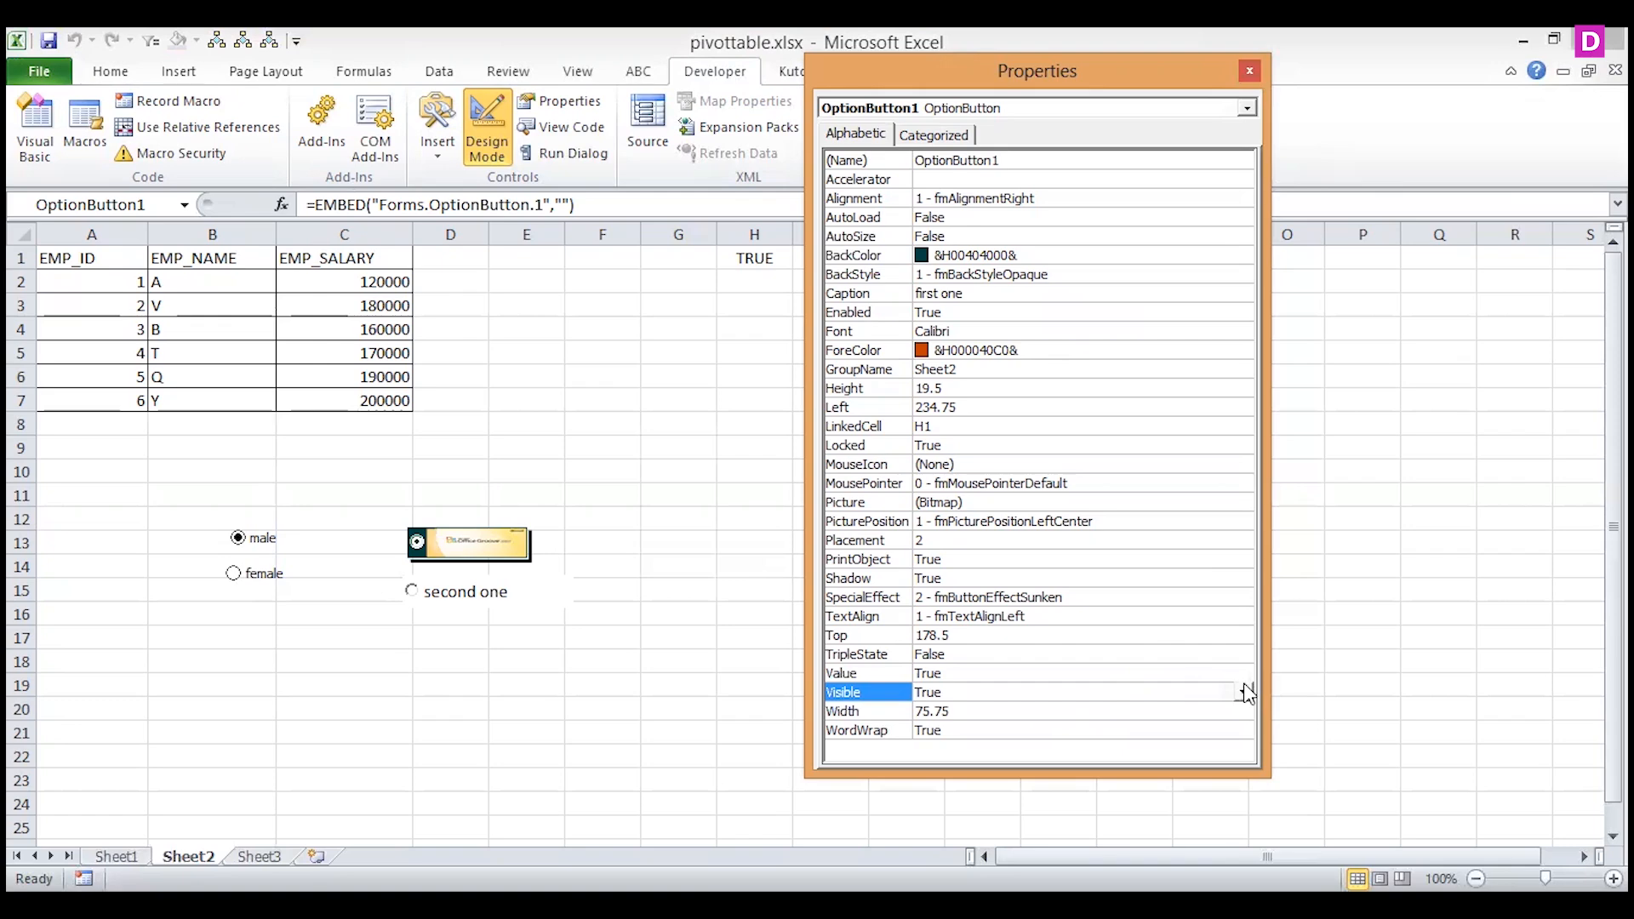
left_click(1243, 689)
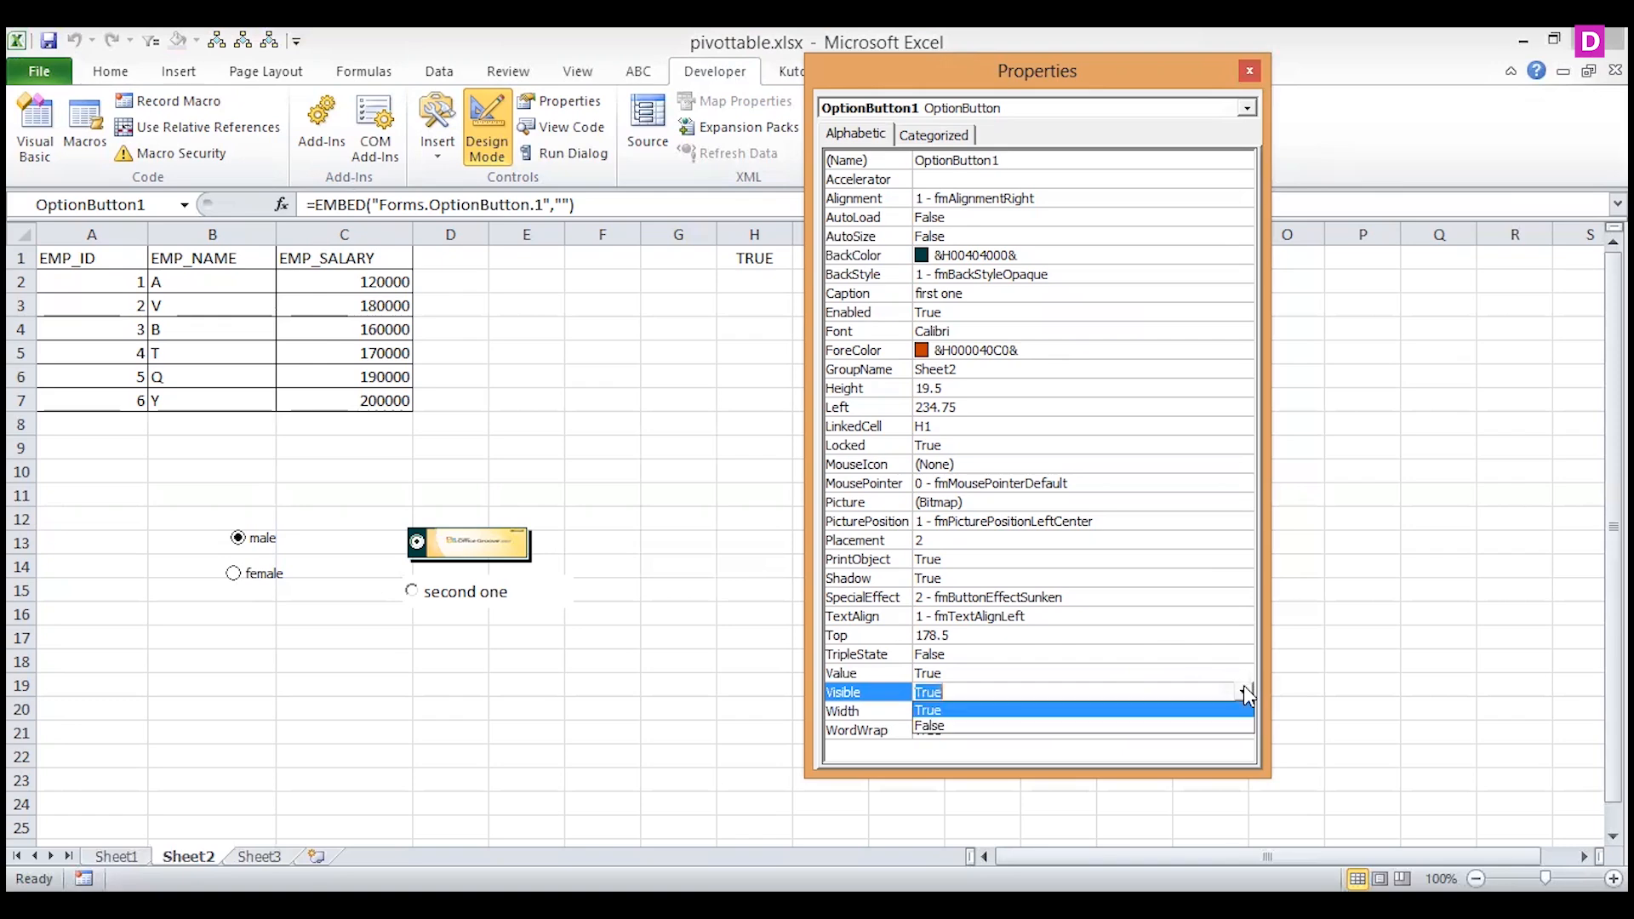
left_click(1013, 726)
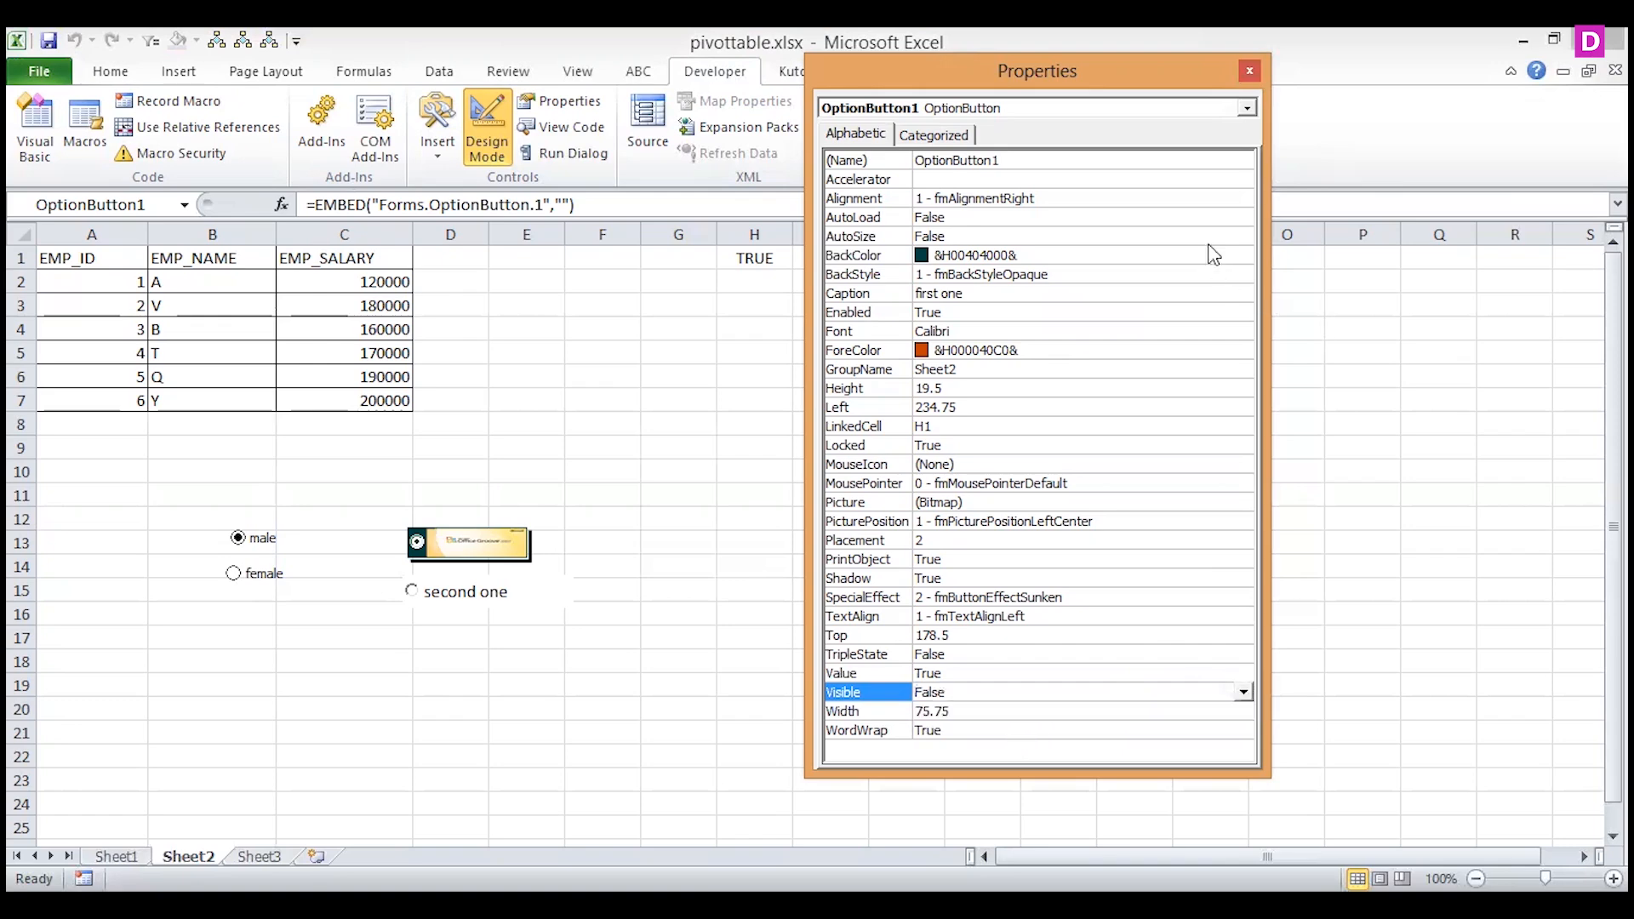
left_click(1248, 74)
left_click(614, 430)
left_click(498, 156)
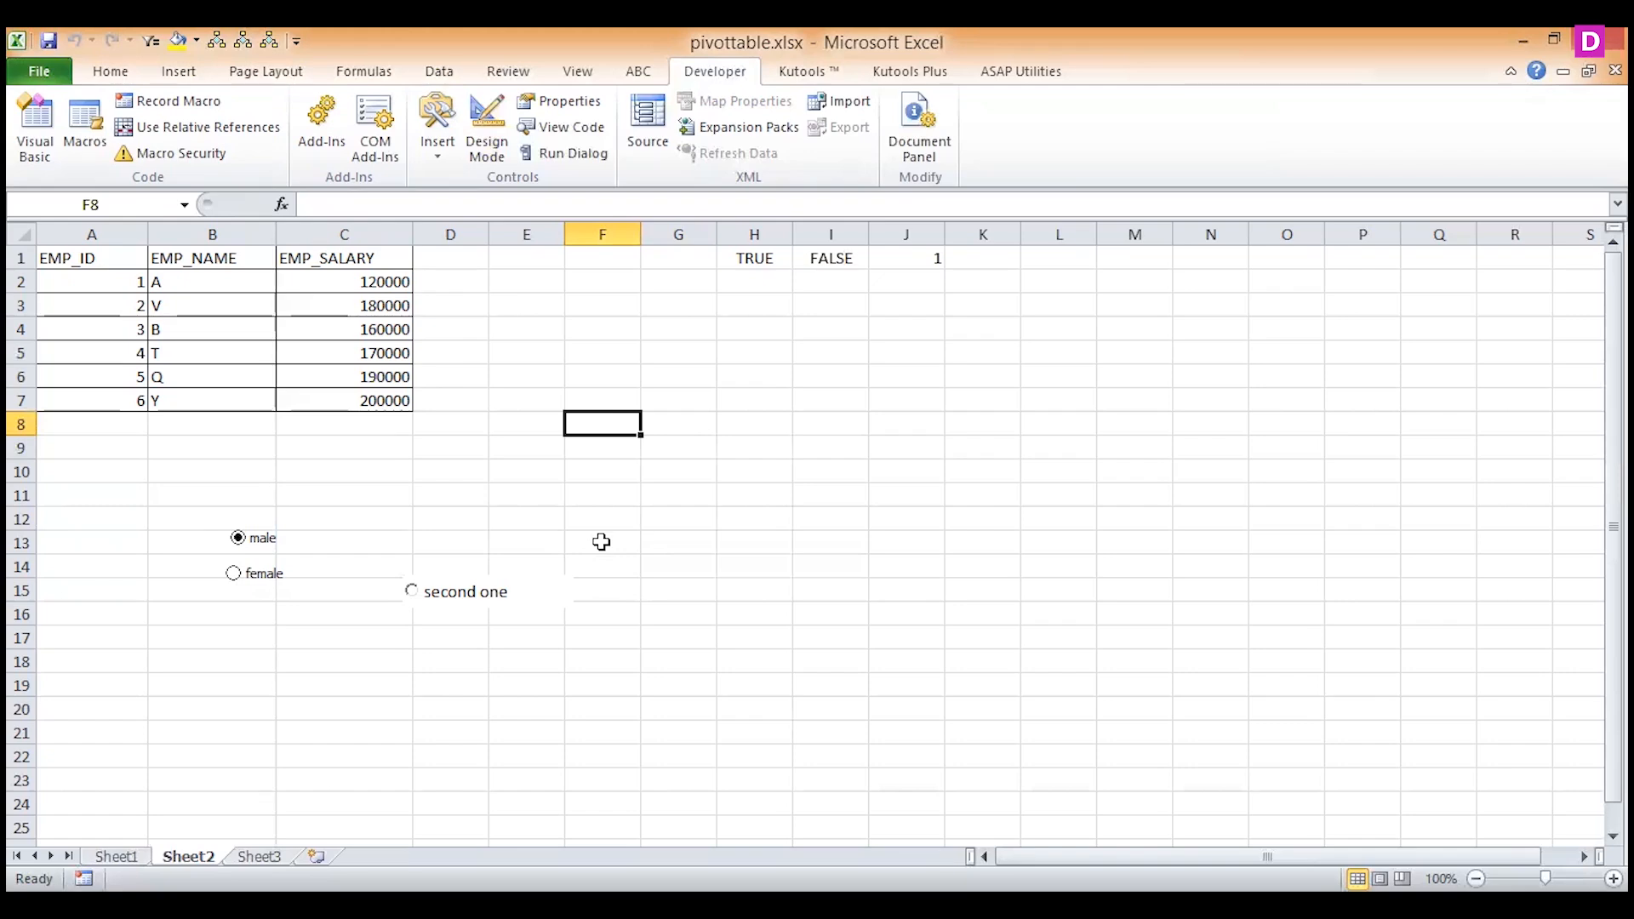
In Design Mode, set OptionButton1's Visible property back to True, then leave Design Mode and select the picture option button.
left_click(488, 126)
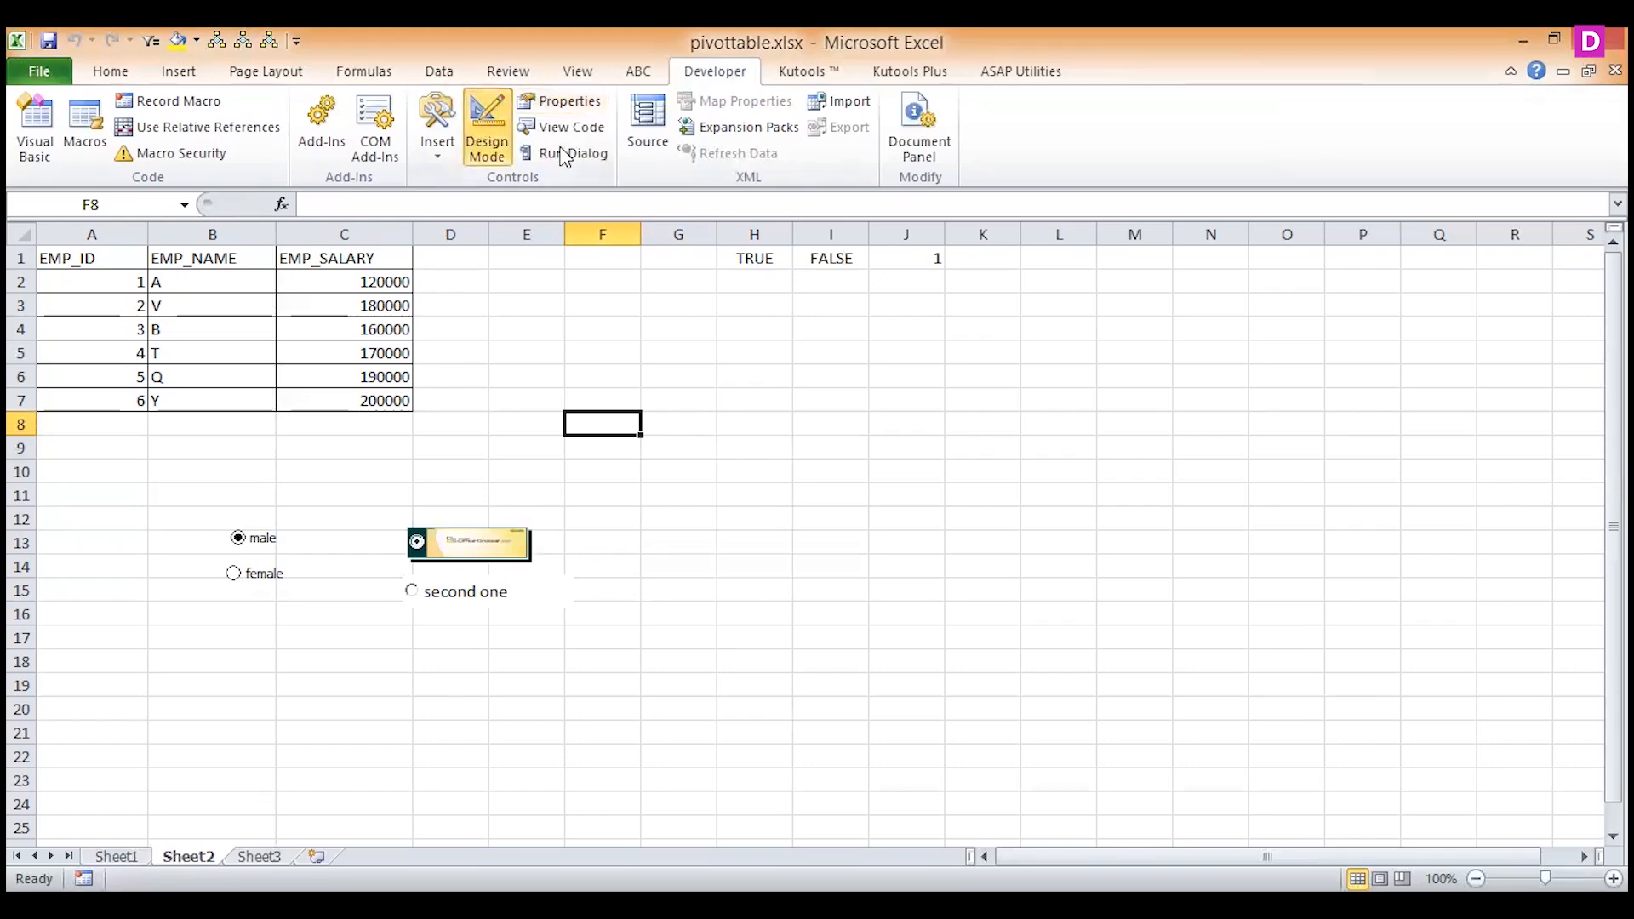
left_click(574, 104)
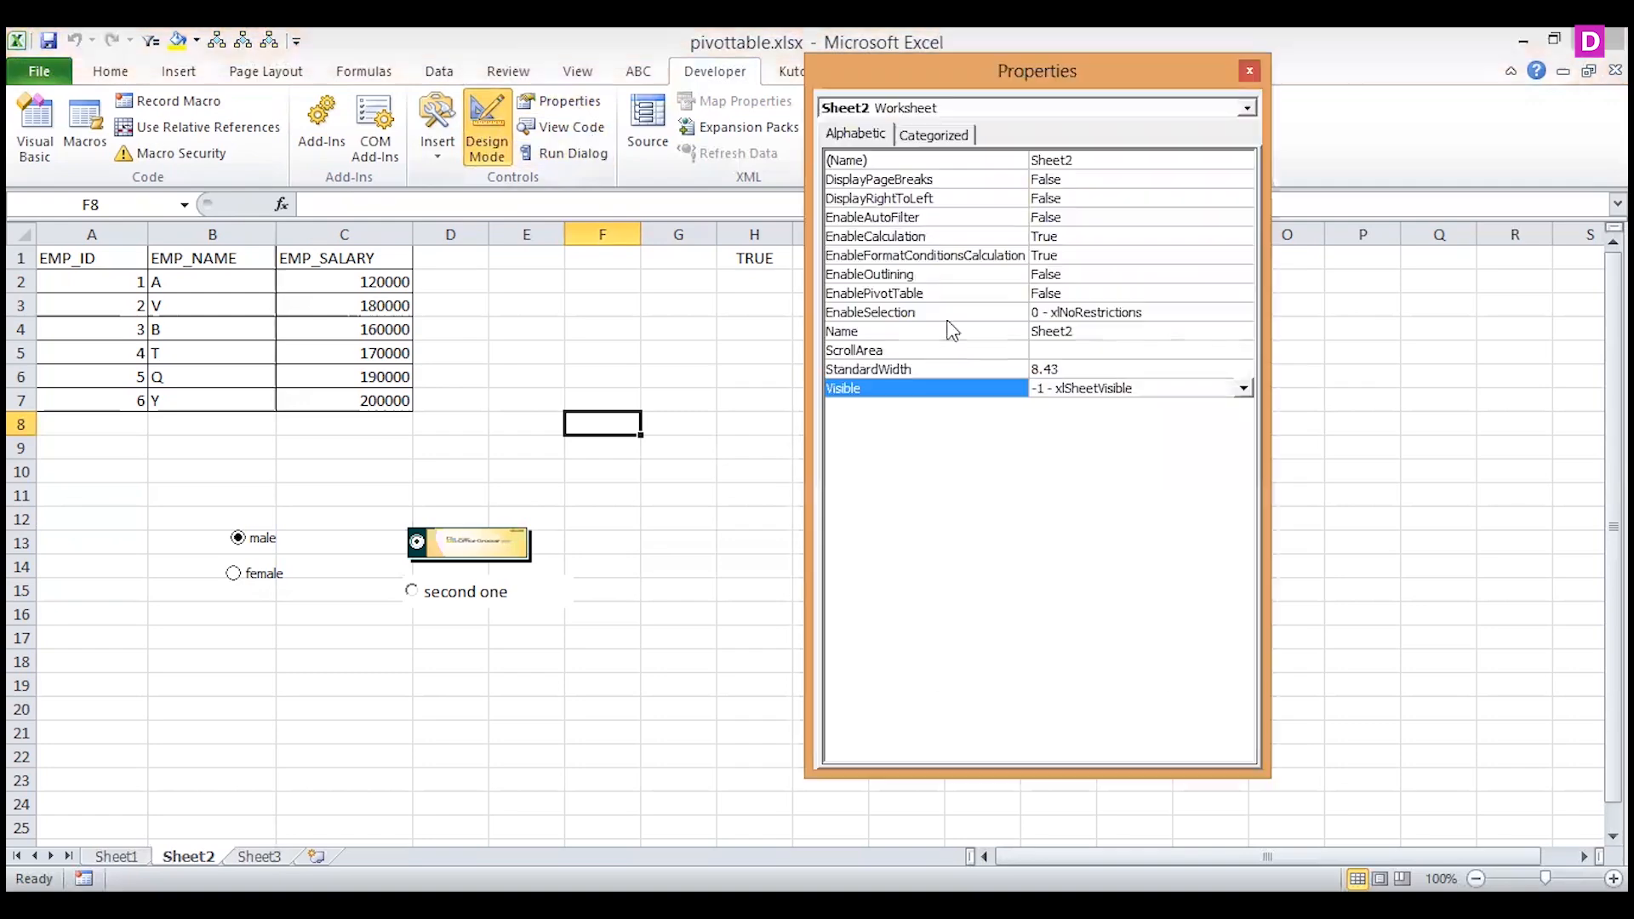
left_click(1247, 107)
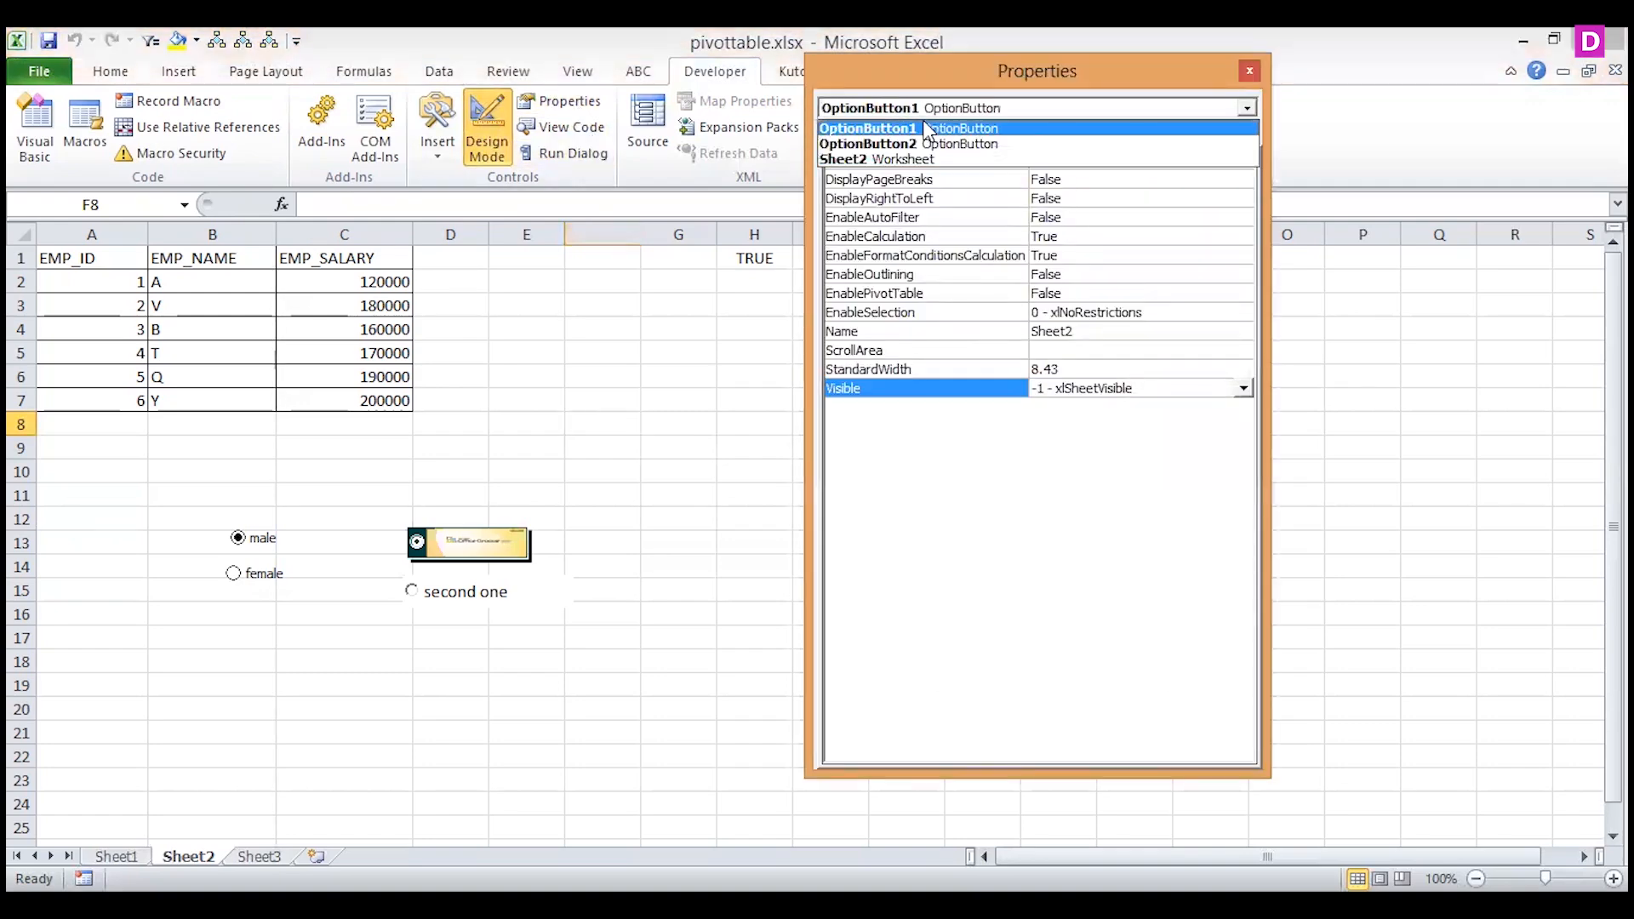
left_click(945, 128)
left_click(1245, 692)
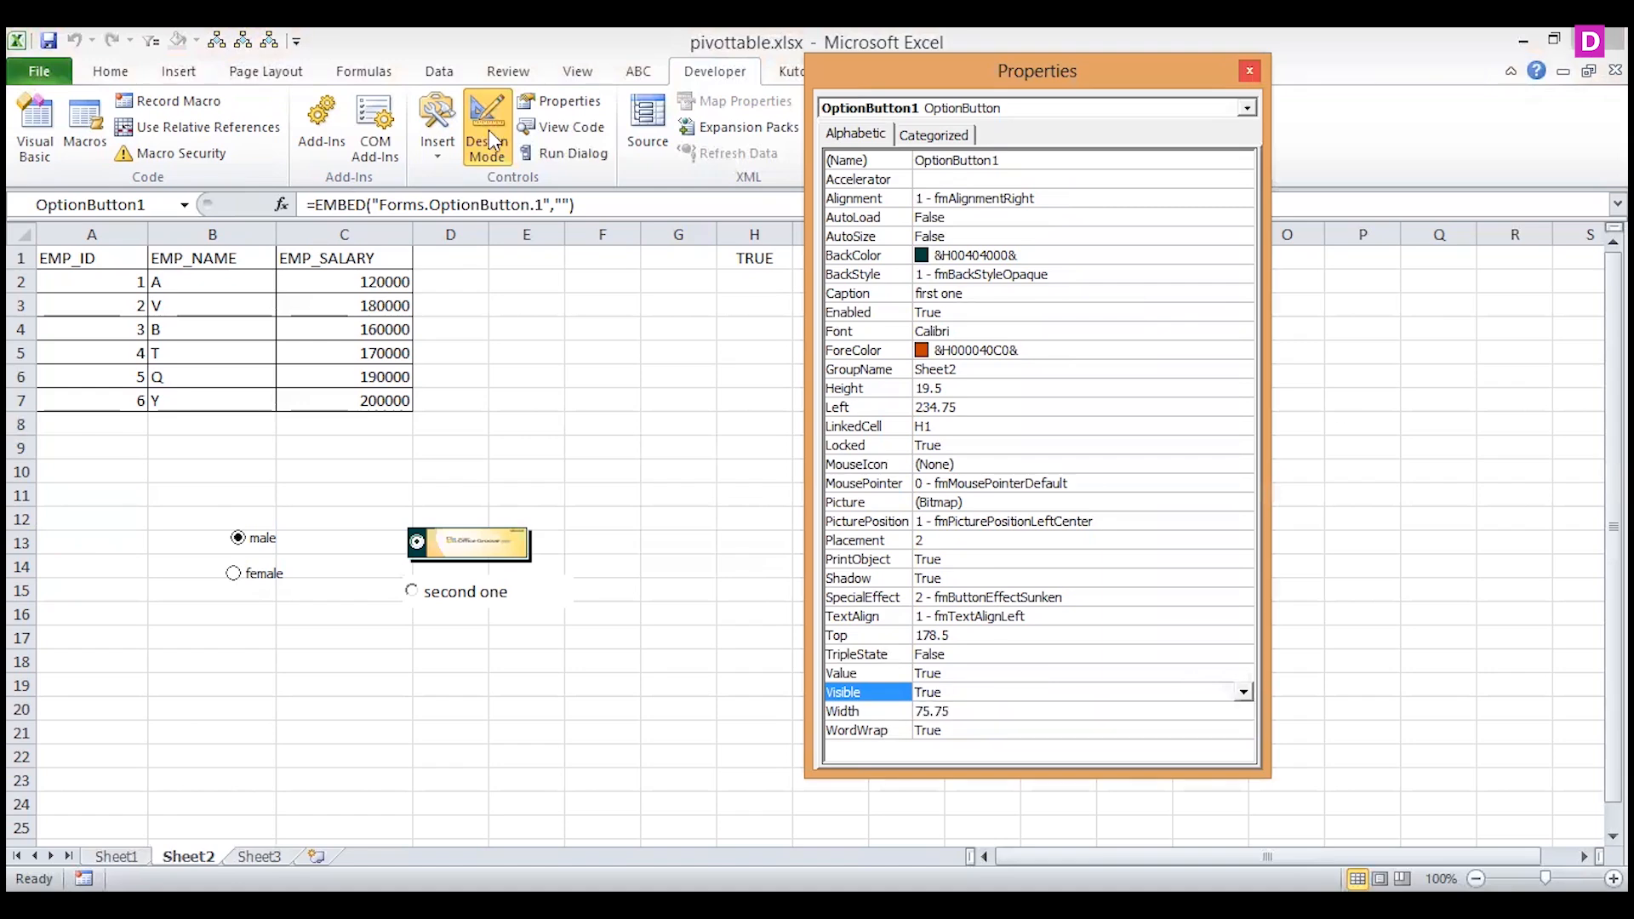
left_click(489, 129)
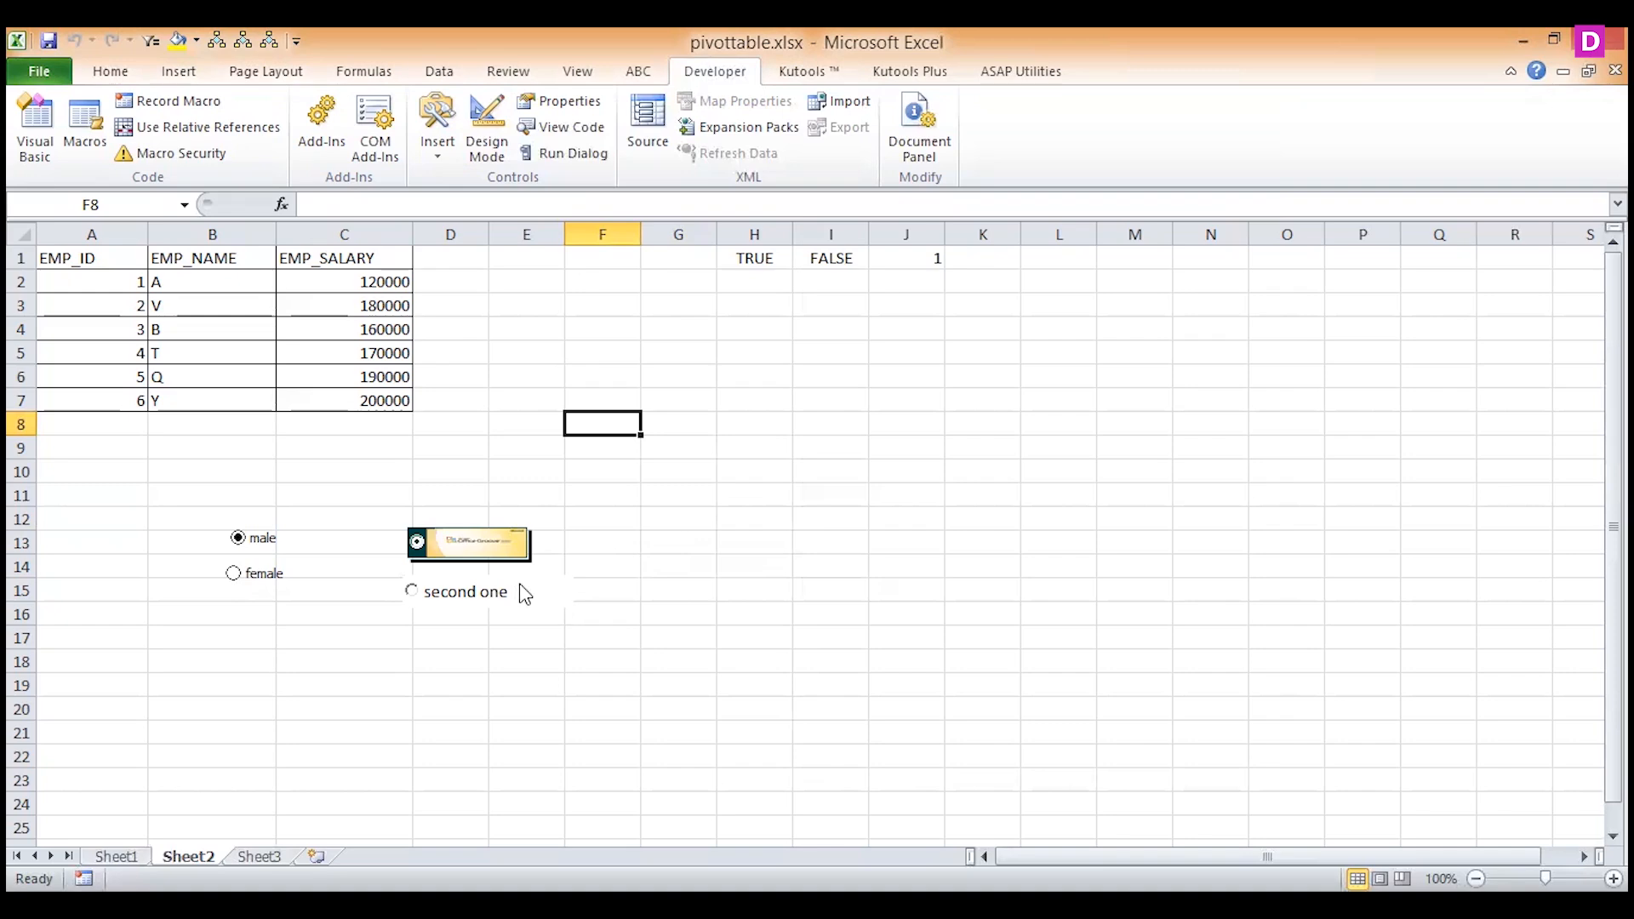
left_click(464, 538)
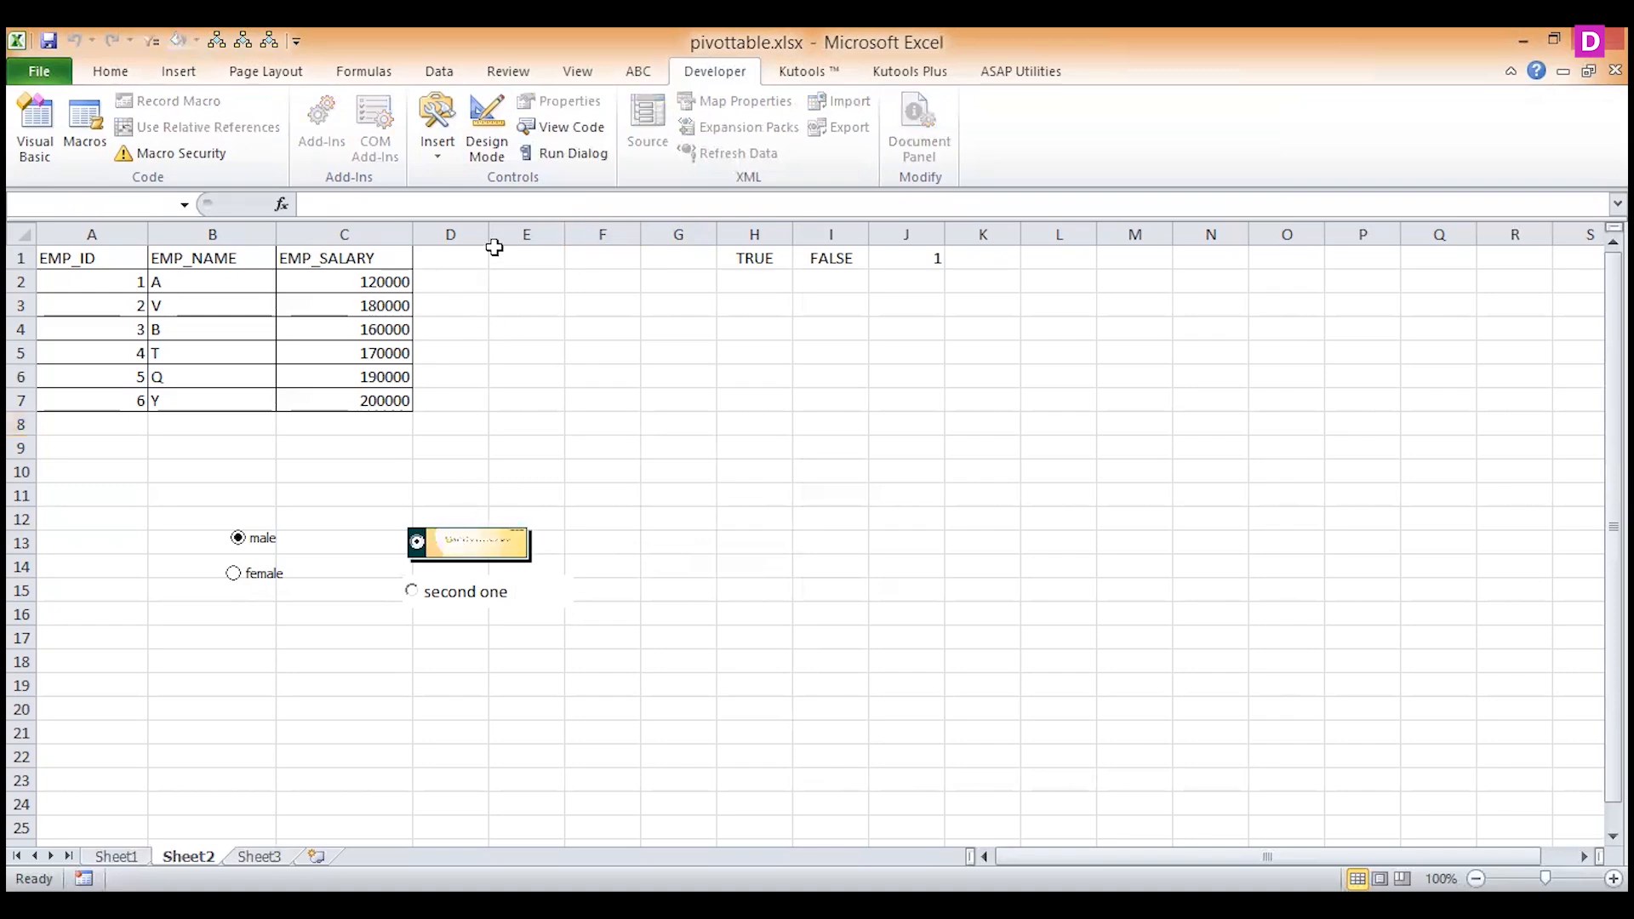
In Design Mode, move the picture option button into cell D2 and enlarge column D, row 2 and the button so that it fills the cell.
left_click(497, 151)
mouse_move(509, 555)
left_mouse_down()
mouse_move(463, 321)
mouse_move(478, 285)
mouse_move(515, 289)
mouse_move(492, 237)
mouse_move(640, 237)
left_mouse_up()
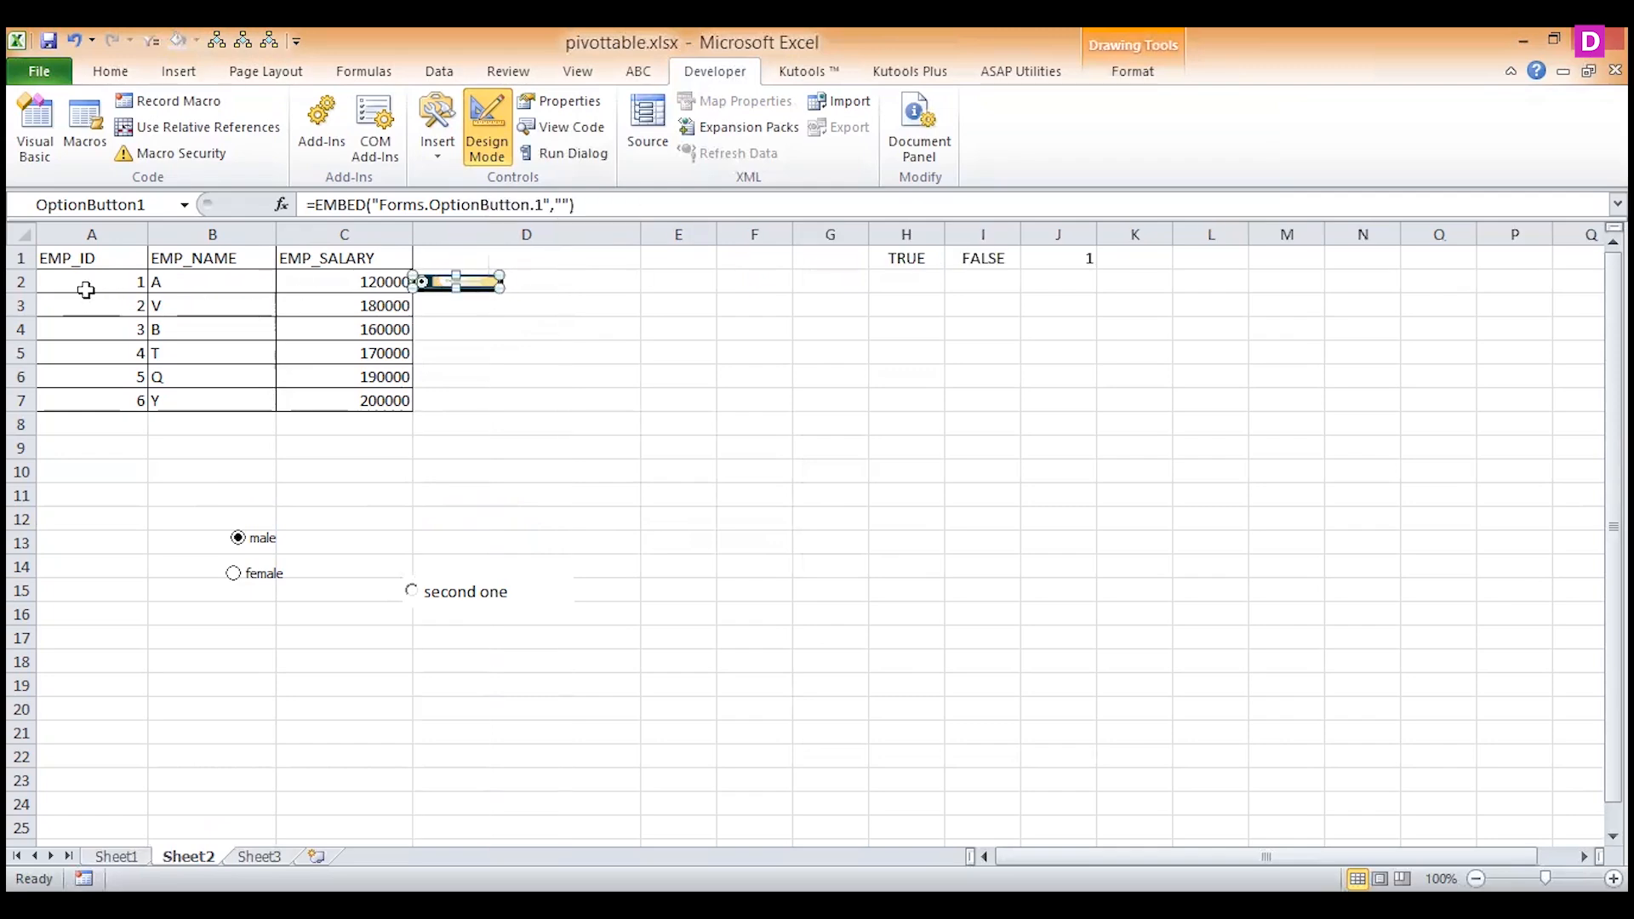
left_click_drag(23, 295, 23, 348)
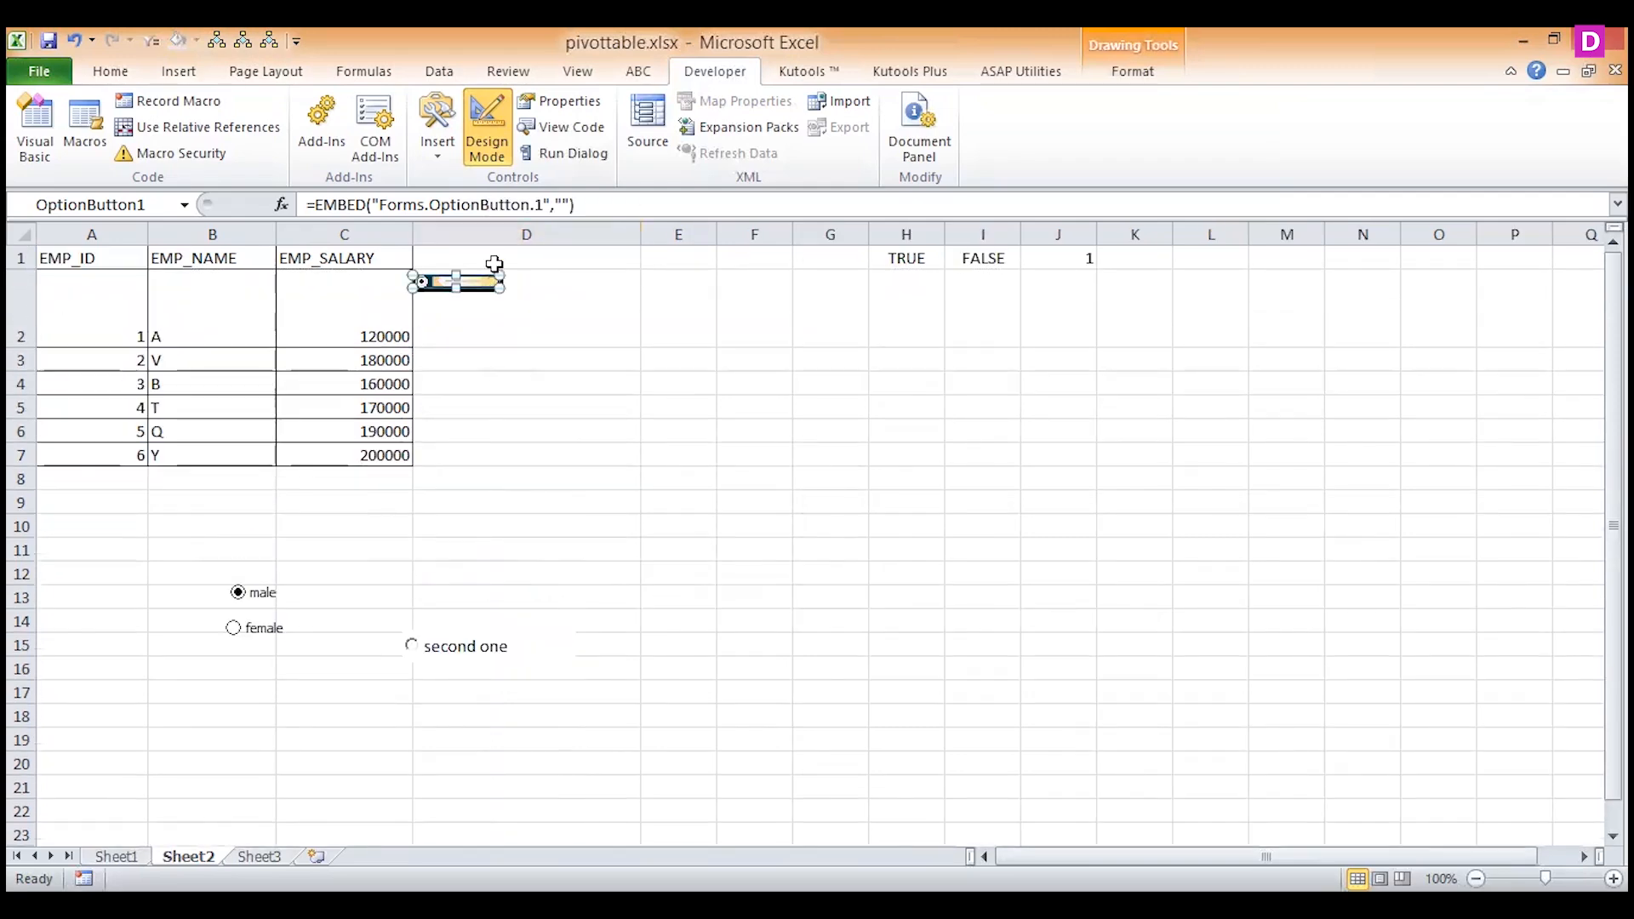
left_click_drag(499, 288, 629, 336)
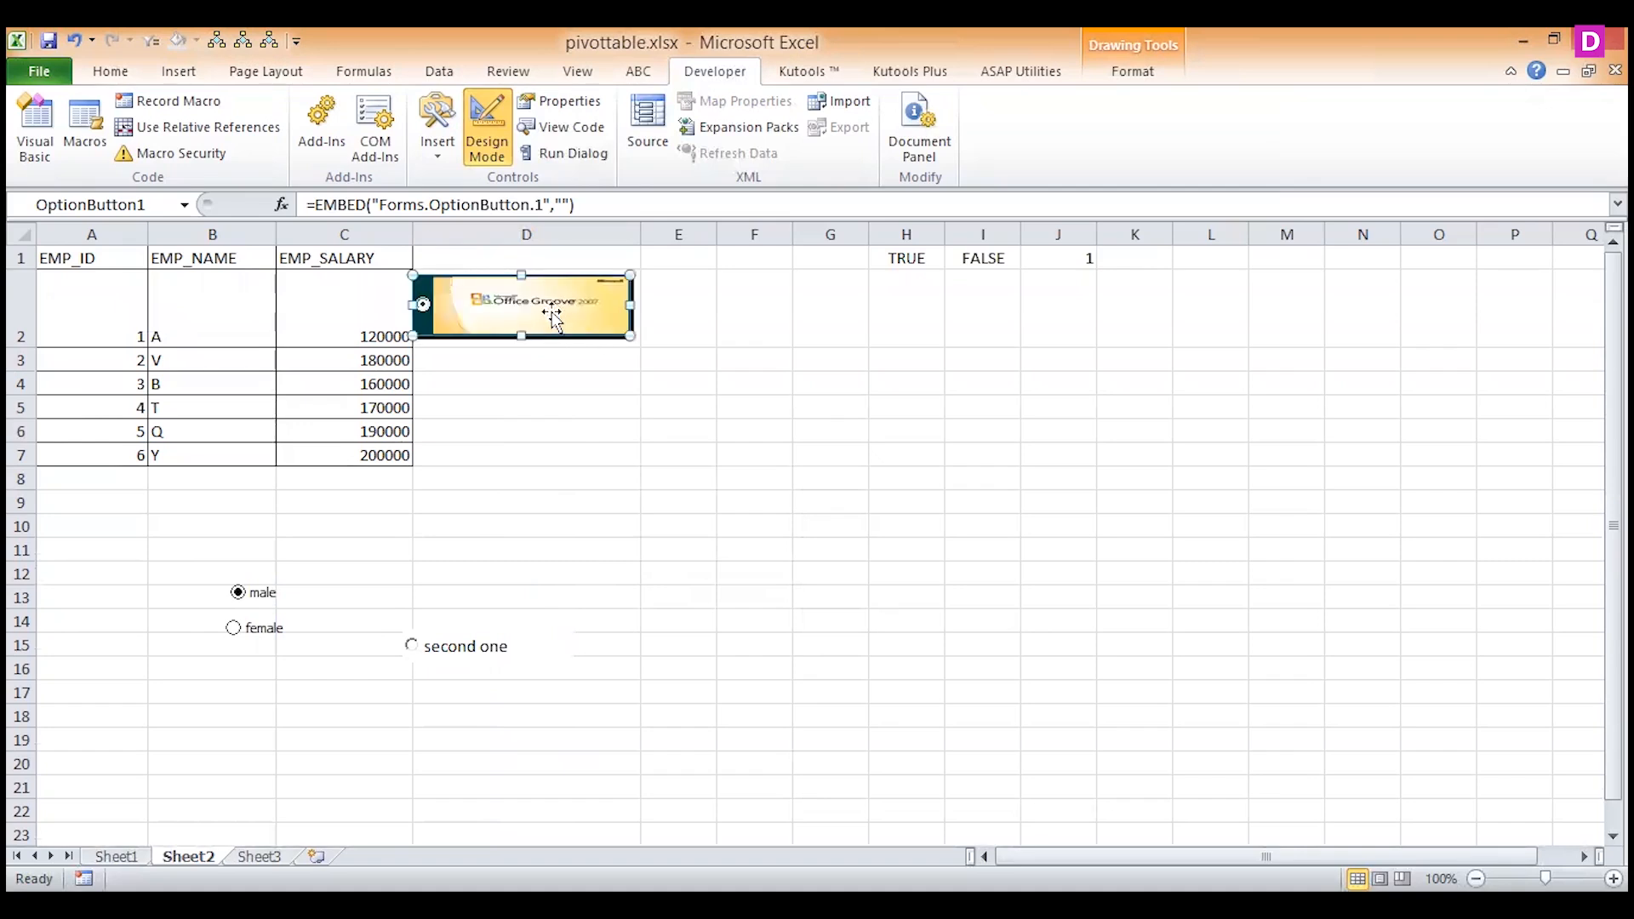
In cell E2, start an IF formula with the logical test H1=true.
left_click(582, 358)
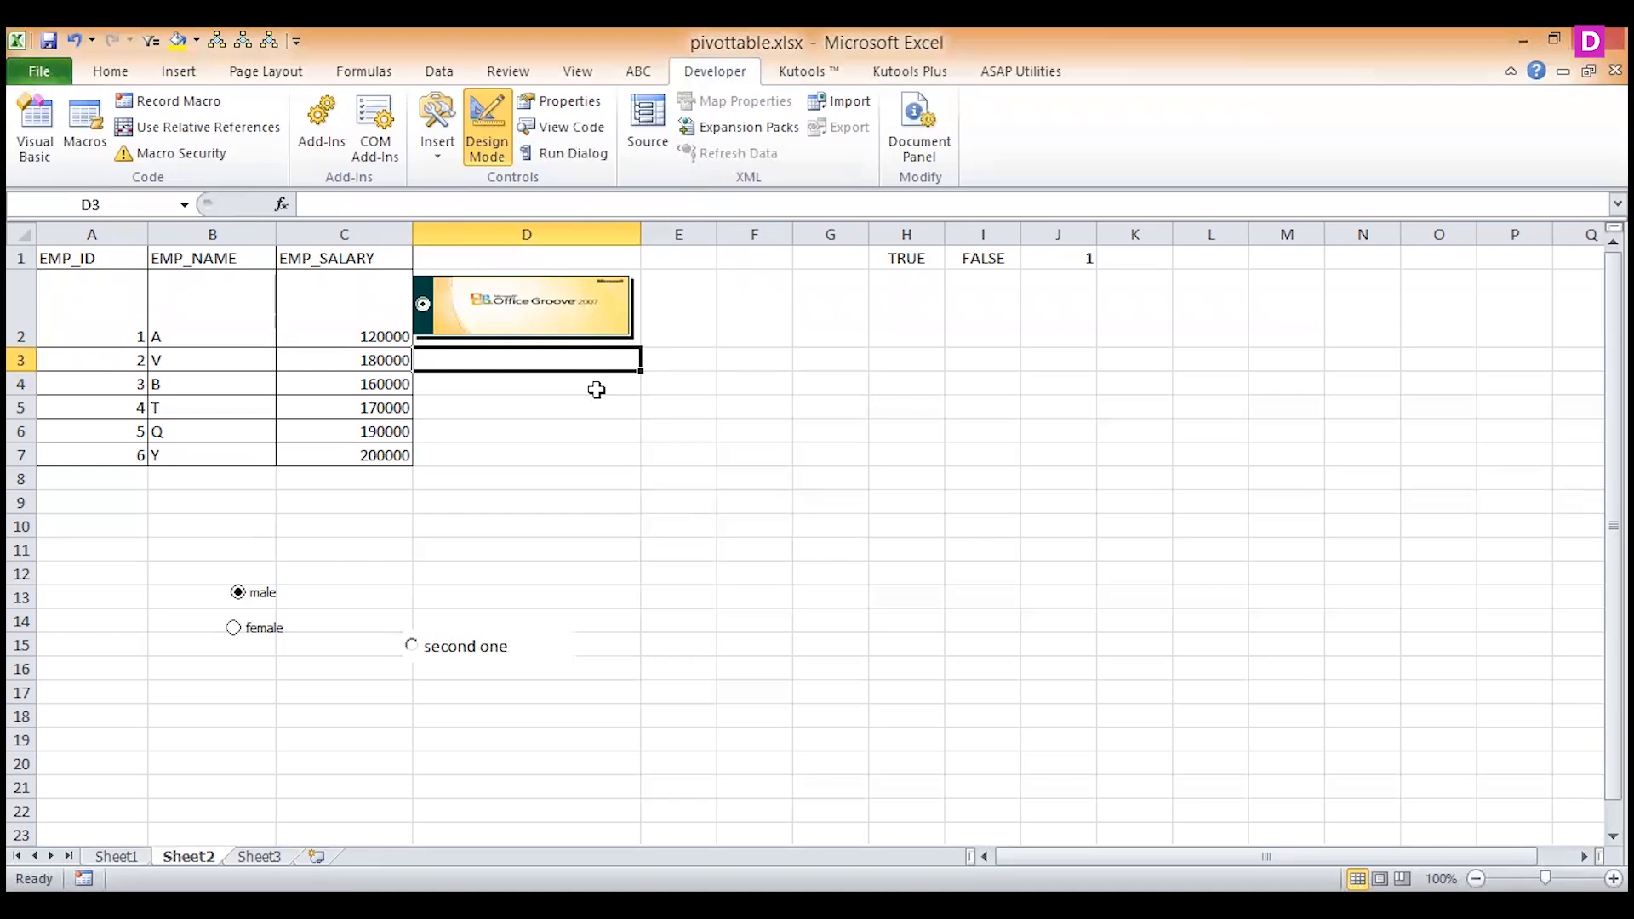
key("Up")
key("Right")
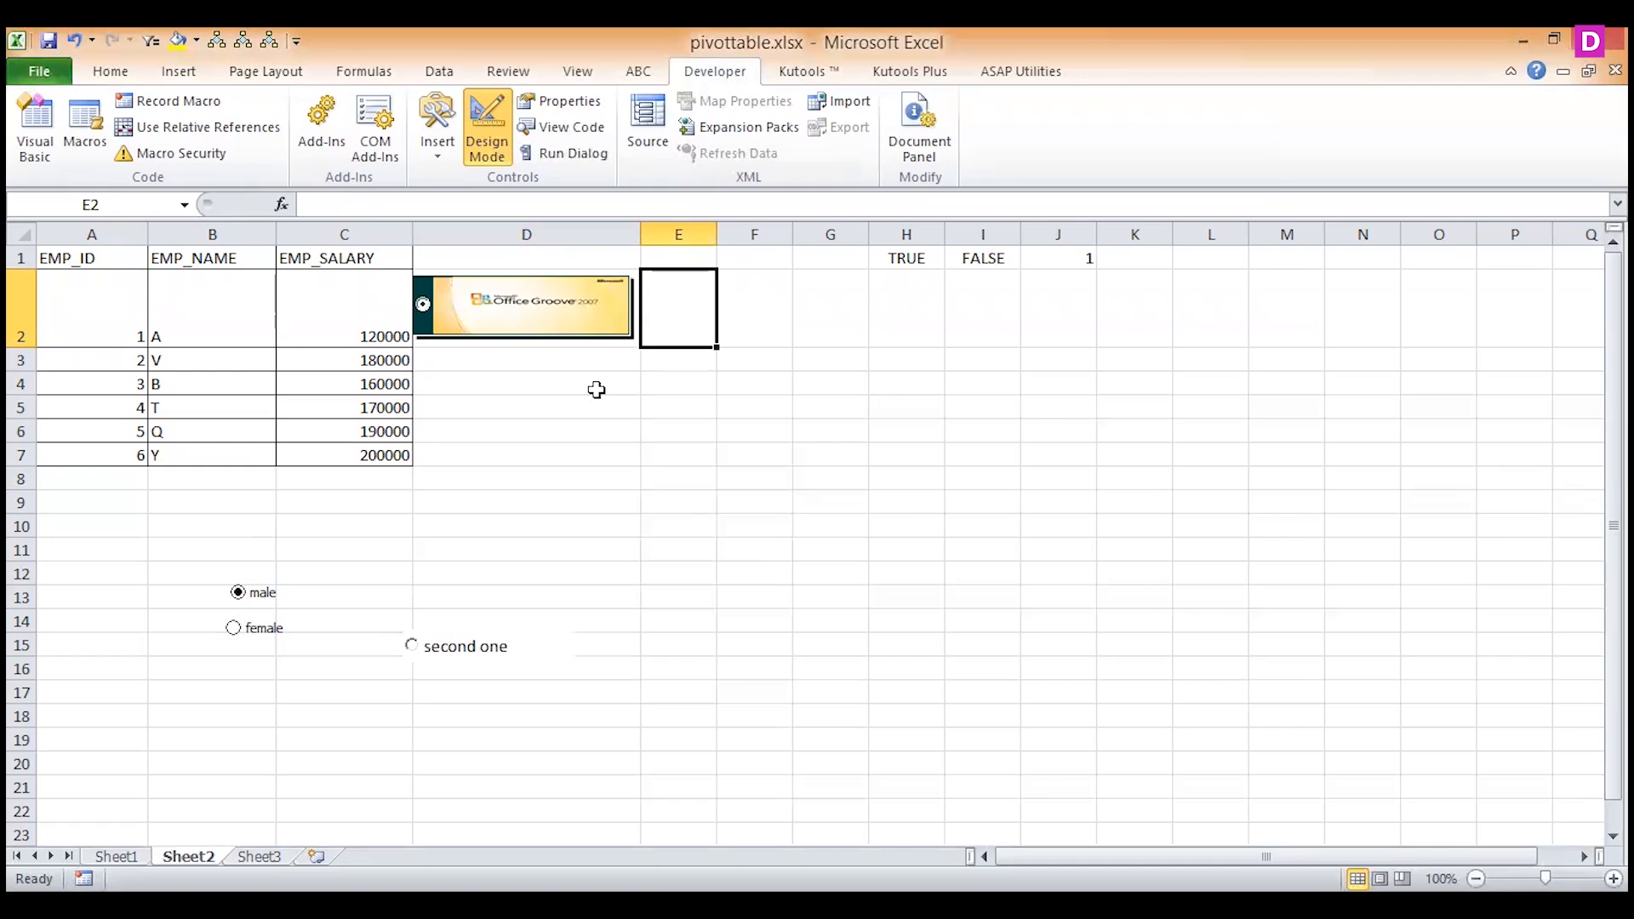
type("=if(")
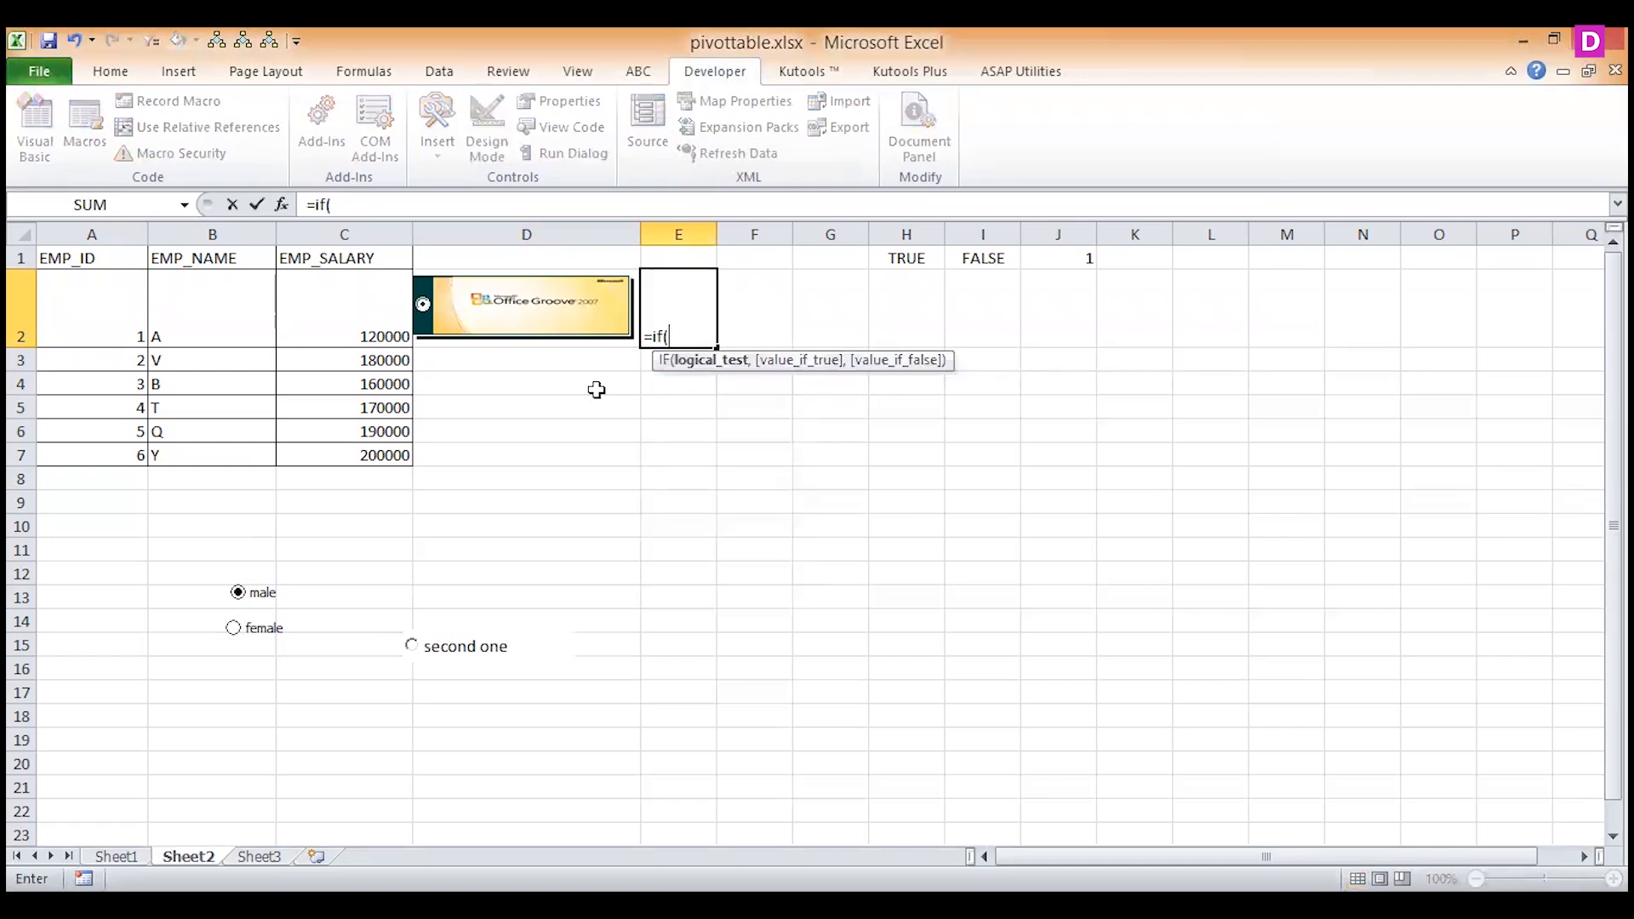
left_click(899, 253)
type("=t")
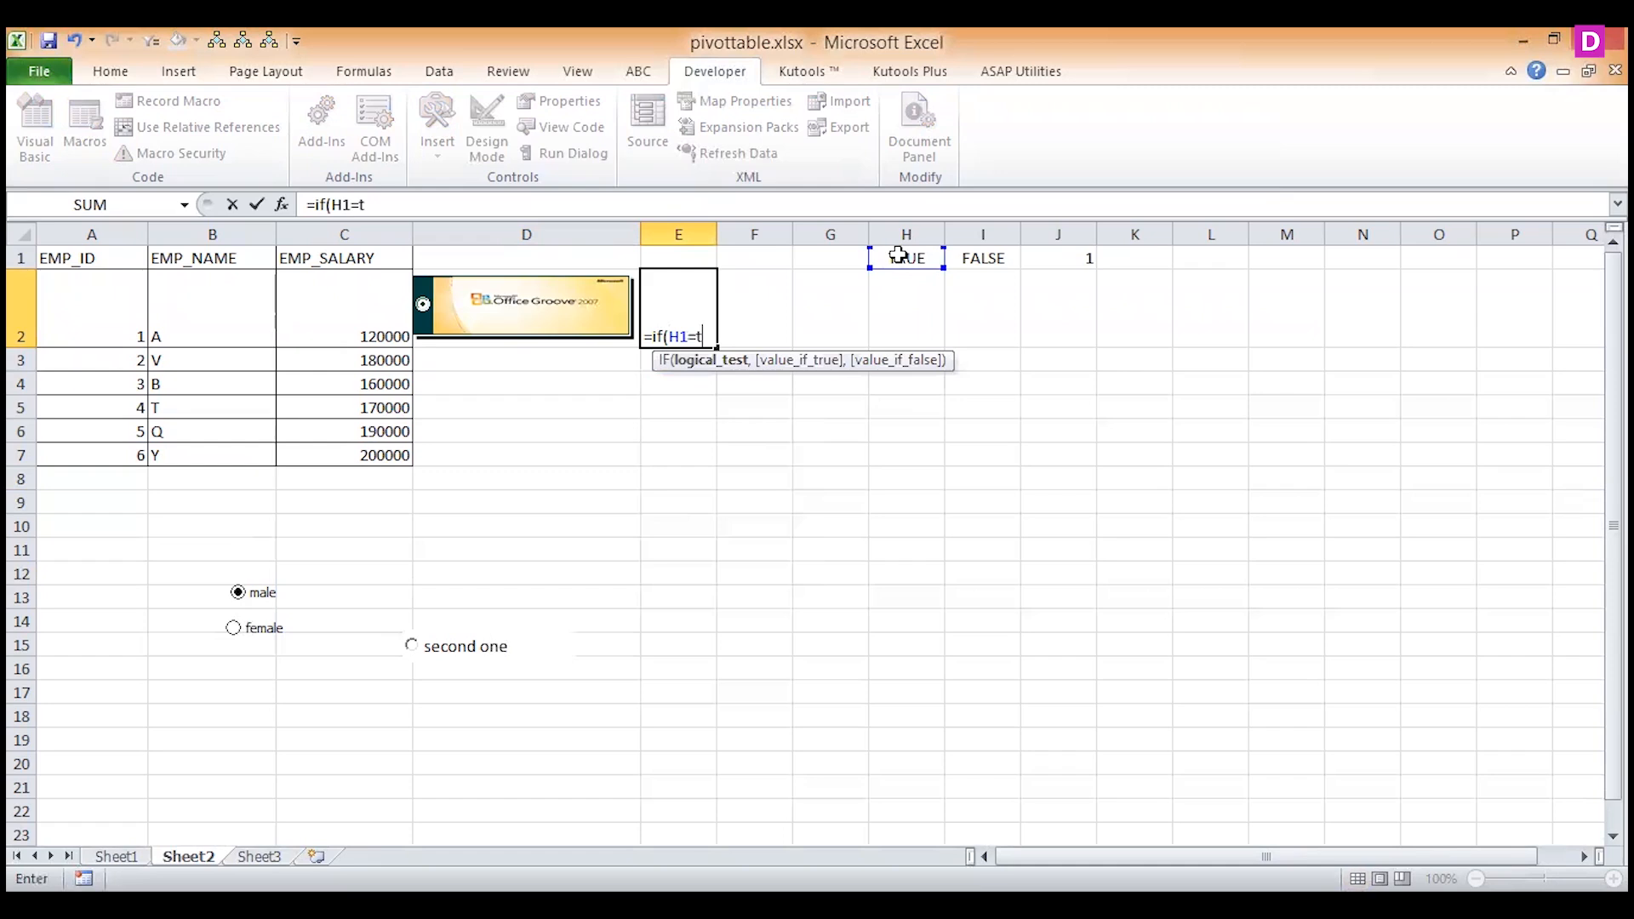
type("rue")
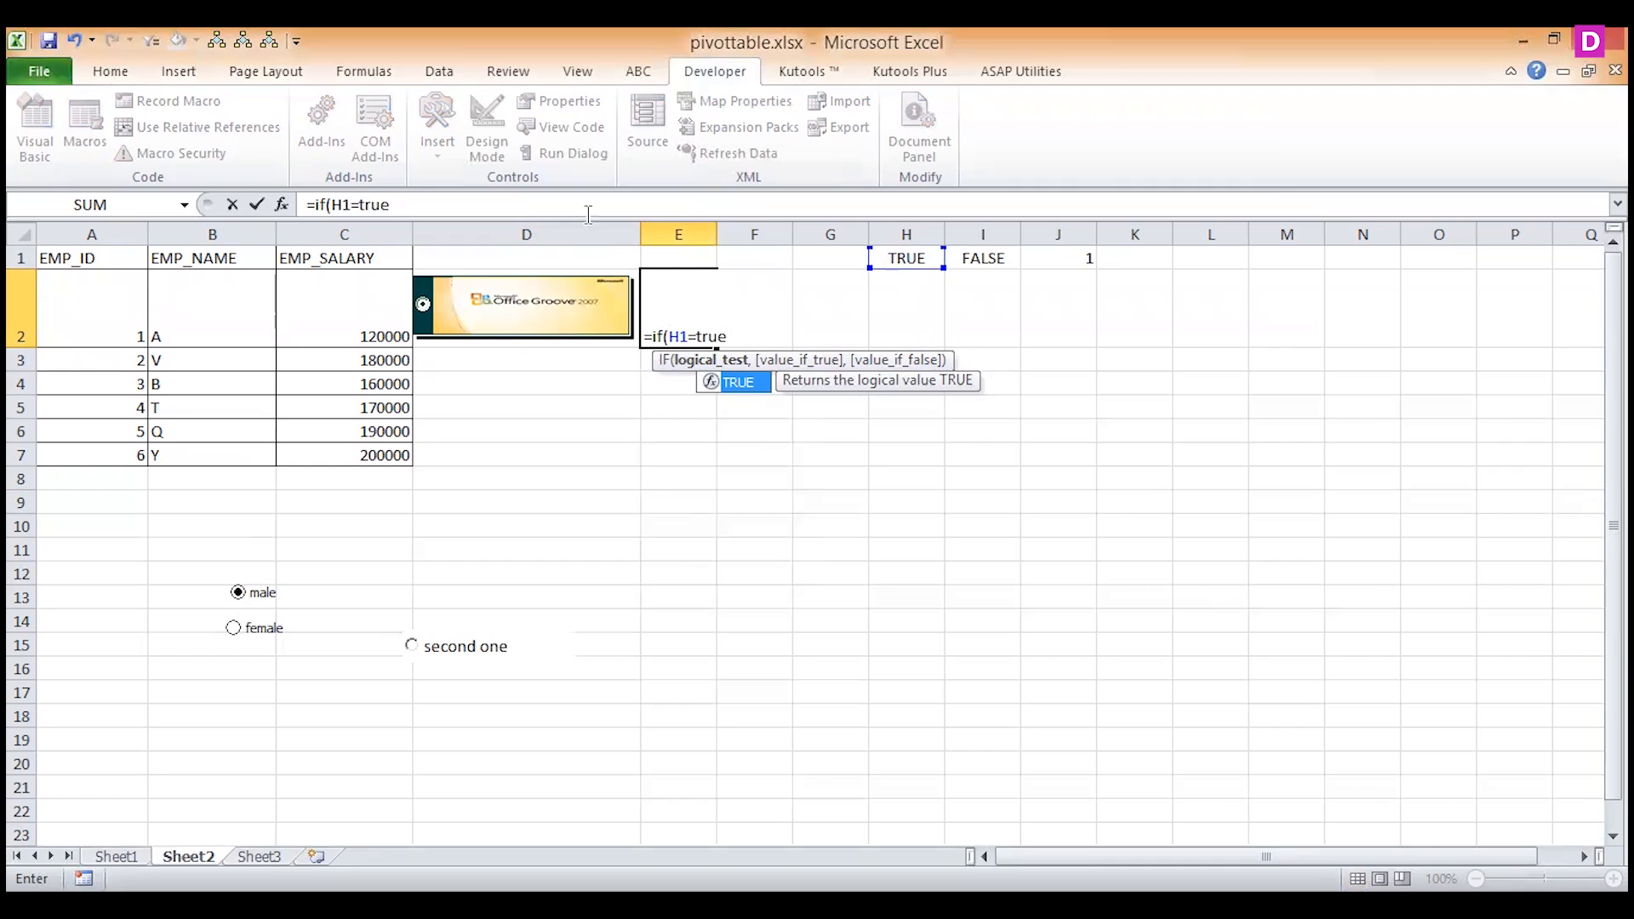
Add C2+C2%10% as the value if true and C2 as the value if false, and try to enter the formula.
type(",")
left_click(336, 318)
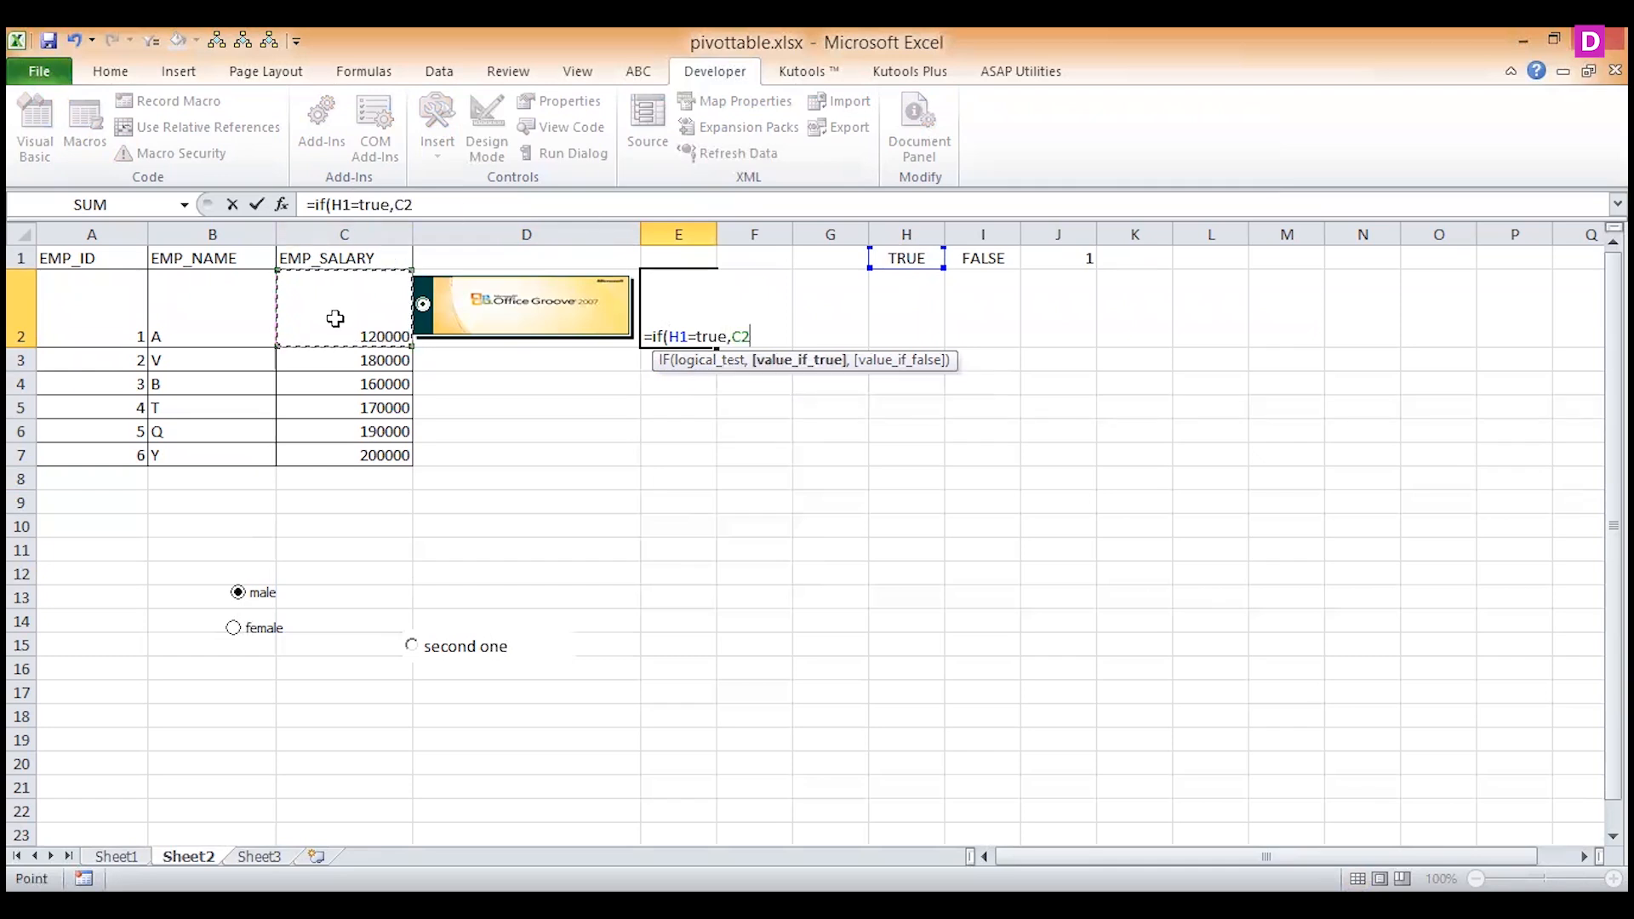
type("+")
left_click(336, 318)
type("%10")
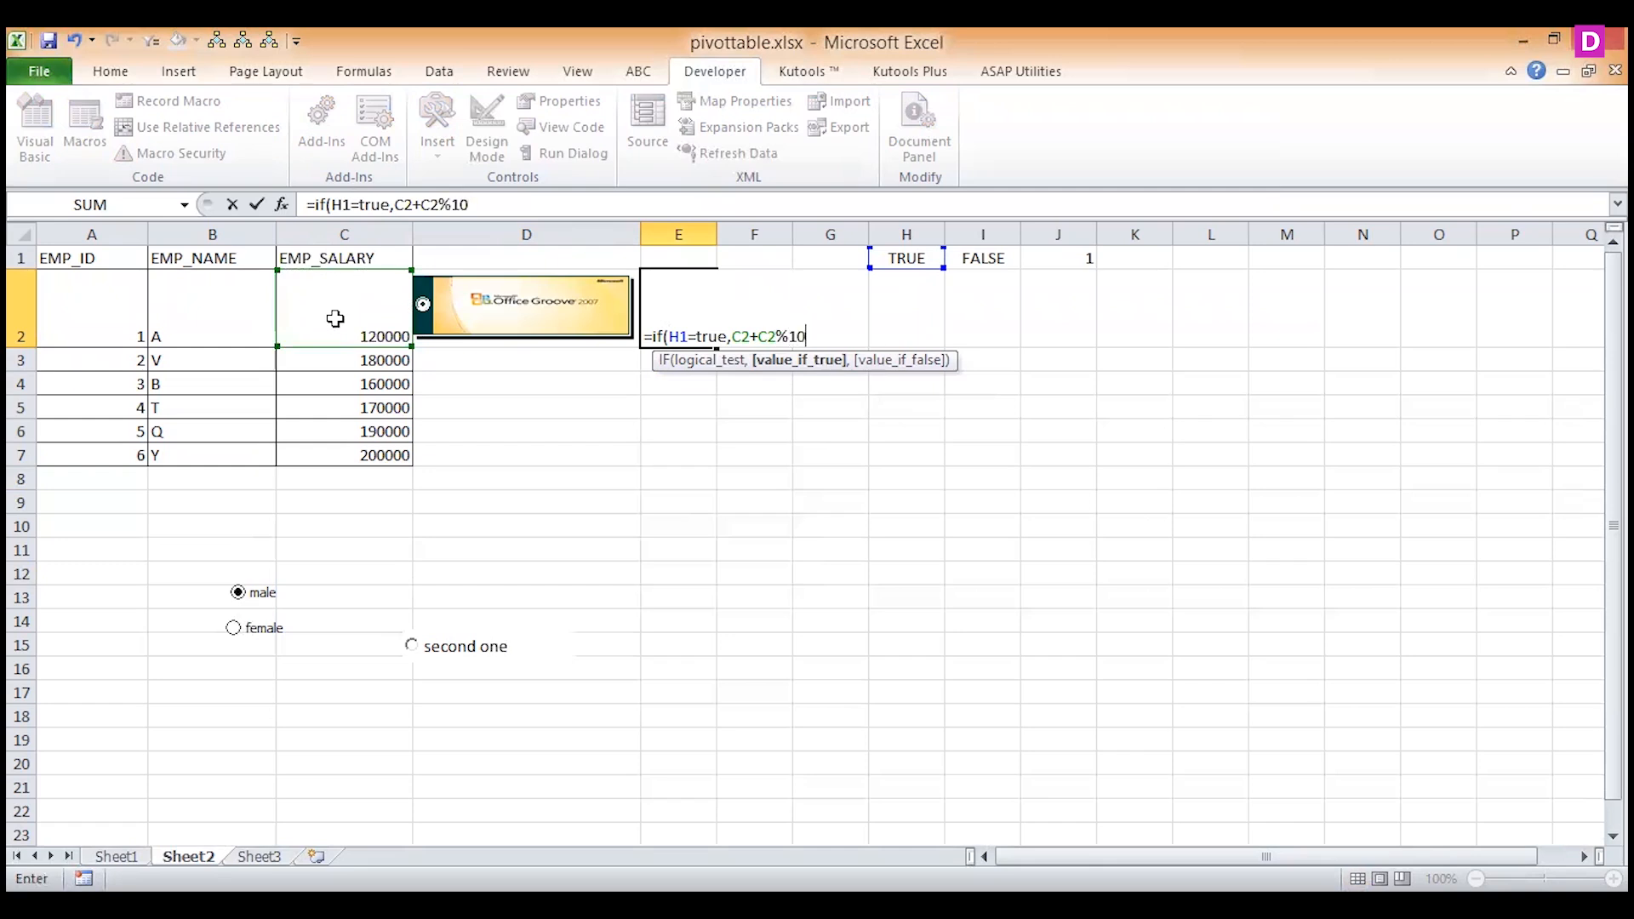
type("%,")
left_click(336, 318)
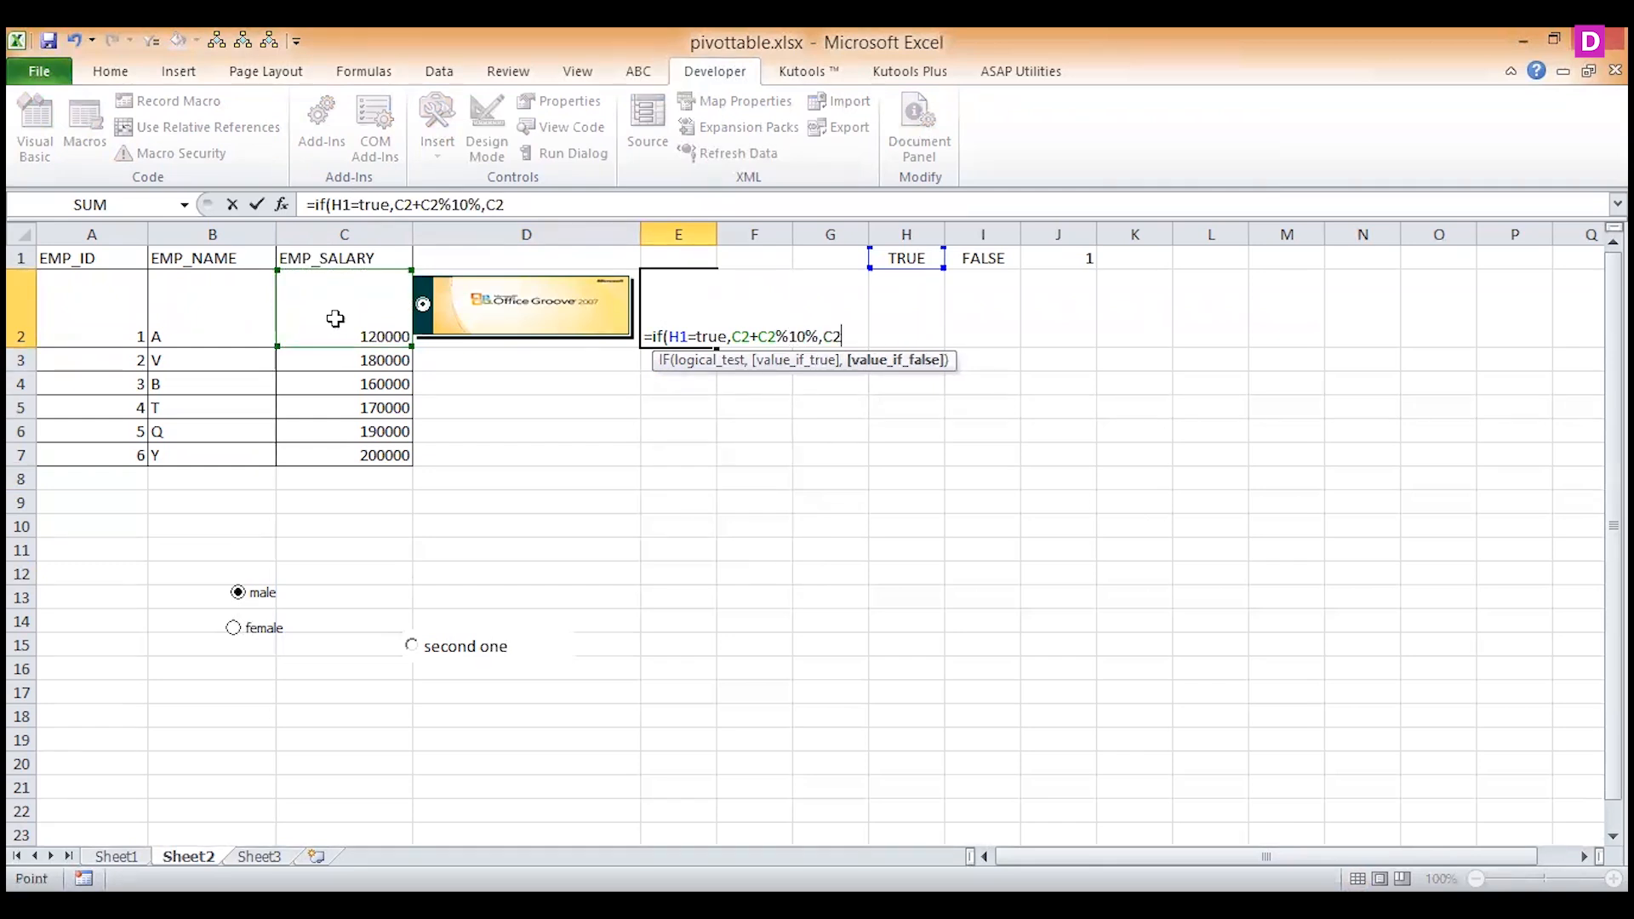
key("Return")
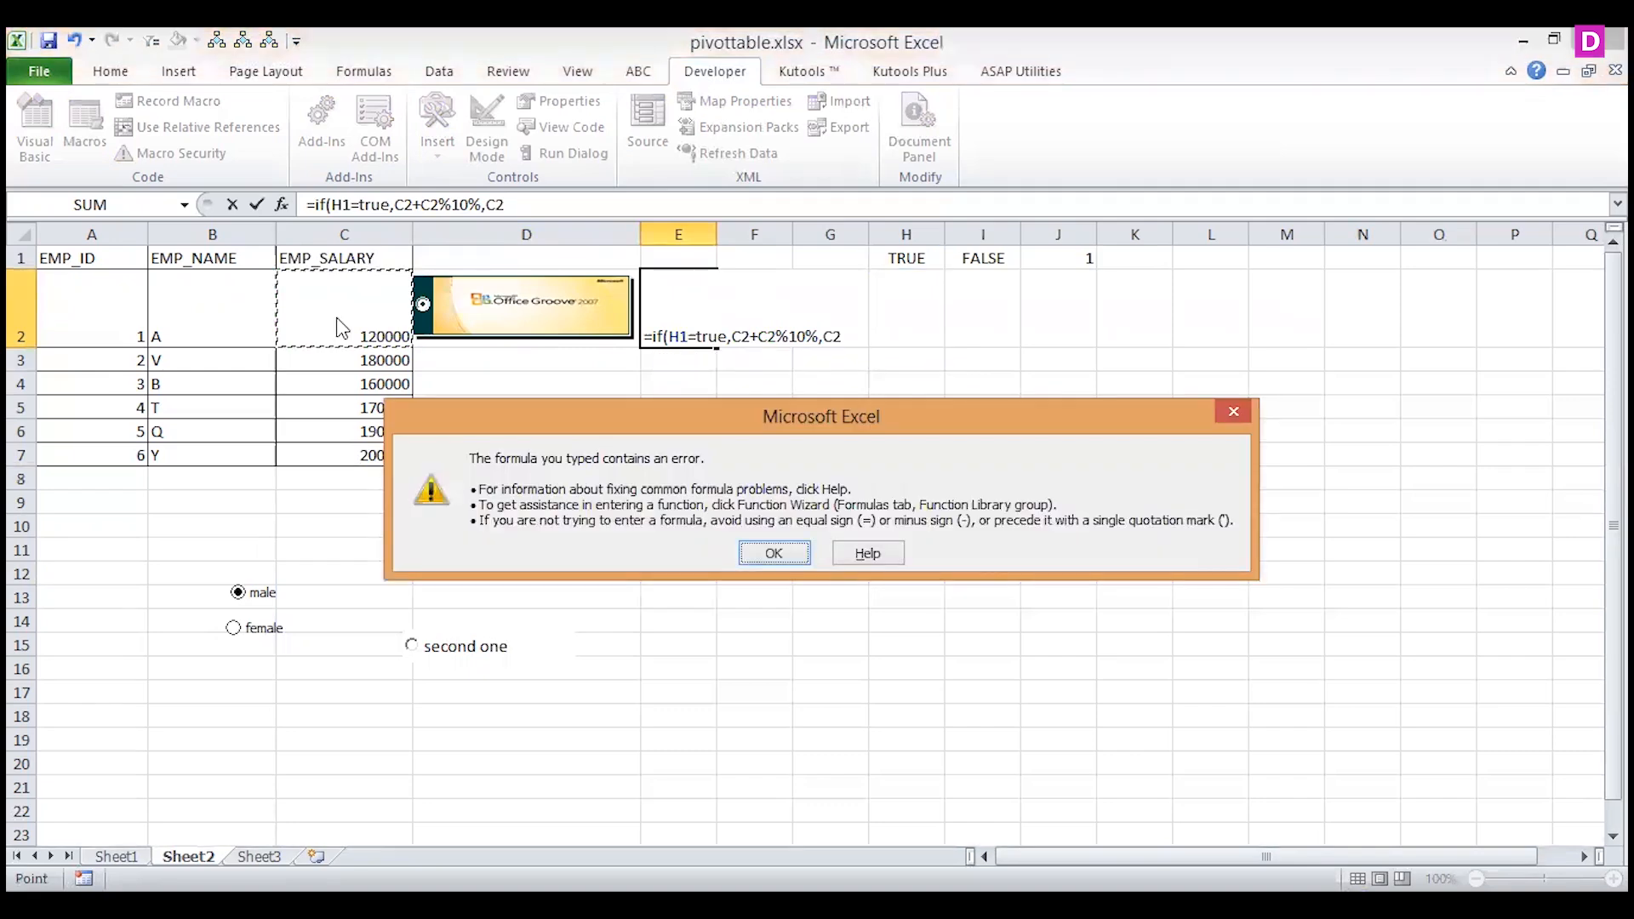
Dismiss the formula error and correct the value-if-true argument in E2 to C2+(C2*10%).
key("Return")
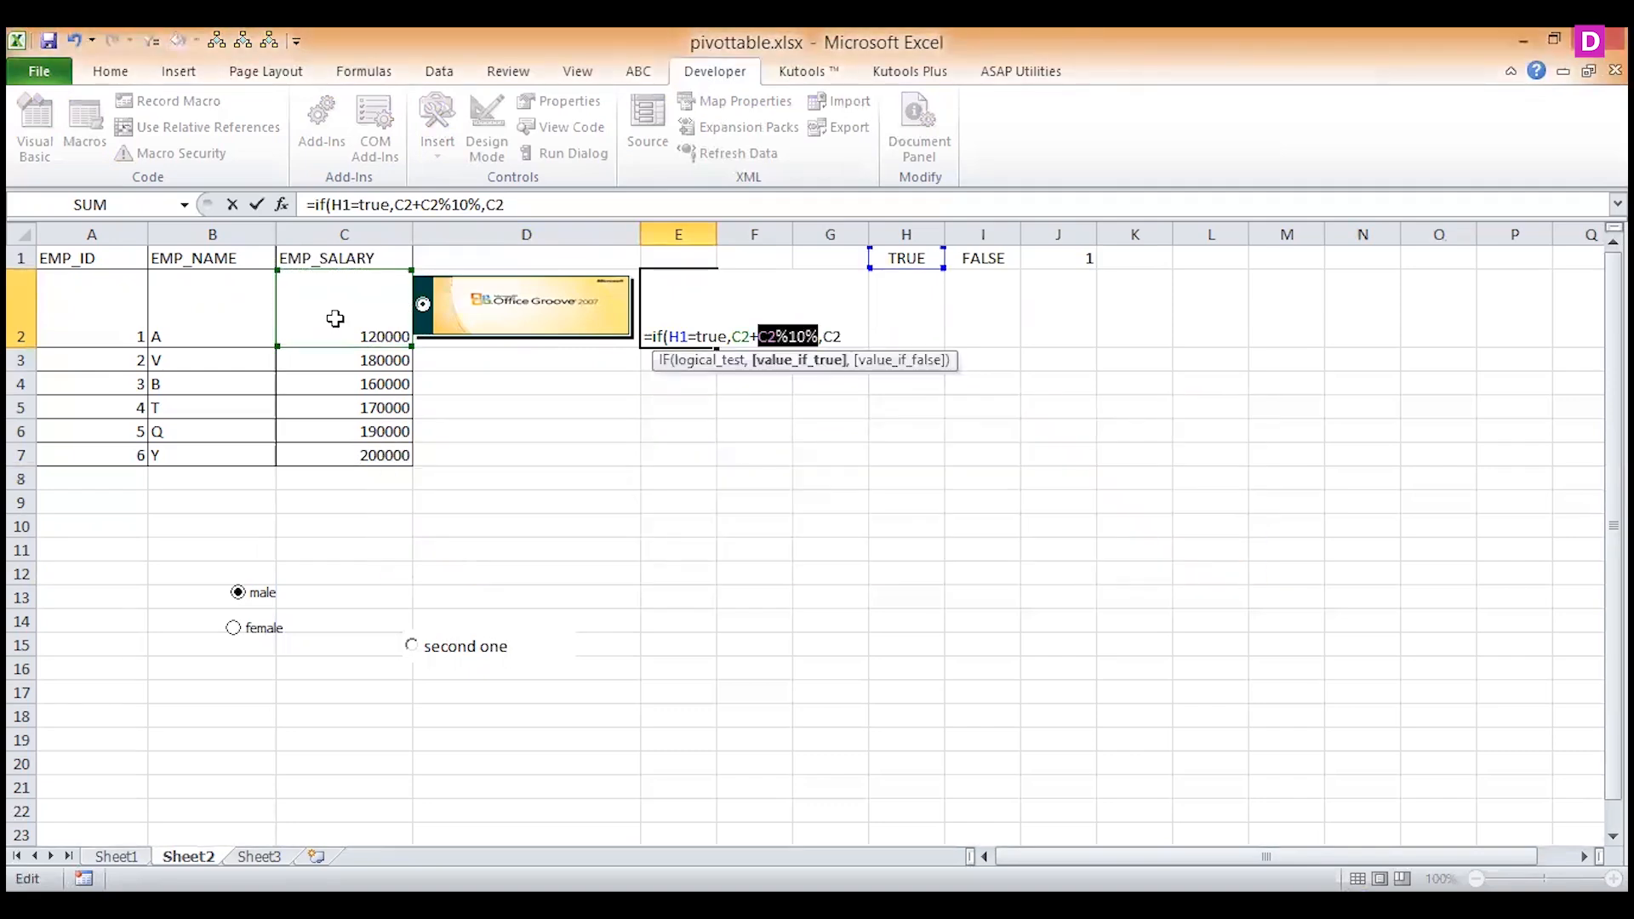
left_click(483, 204)
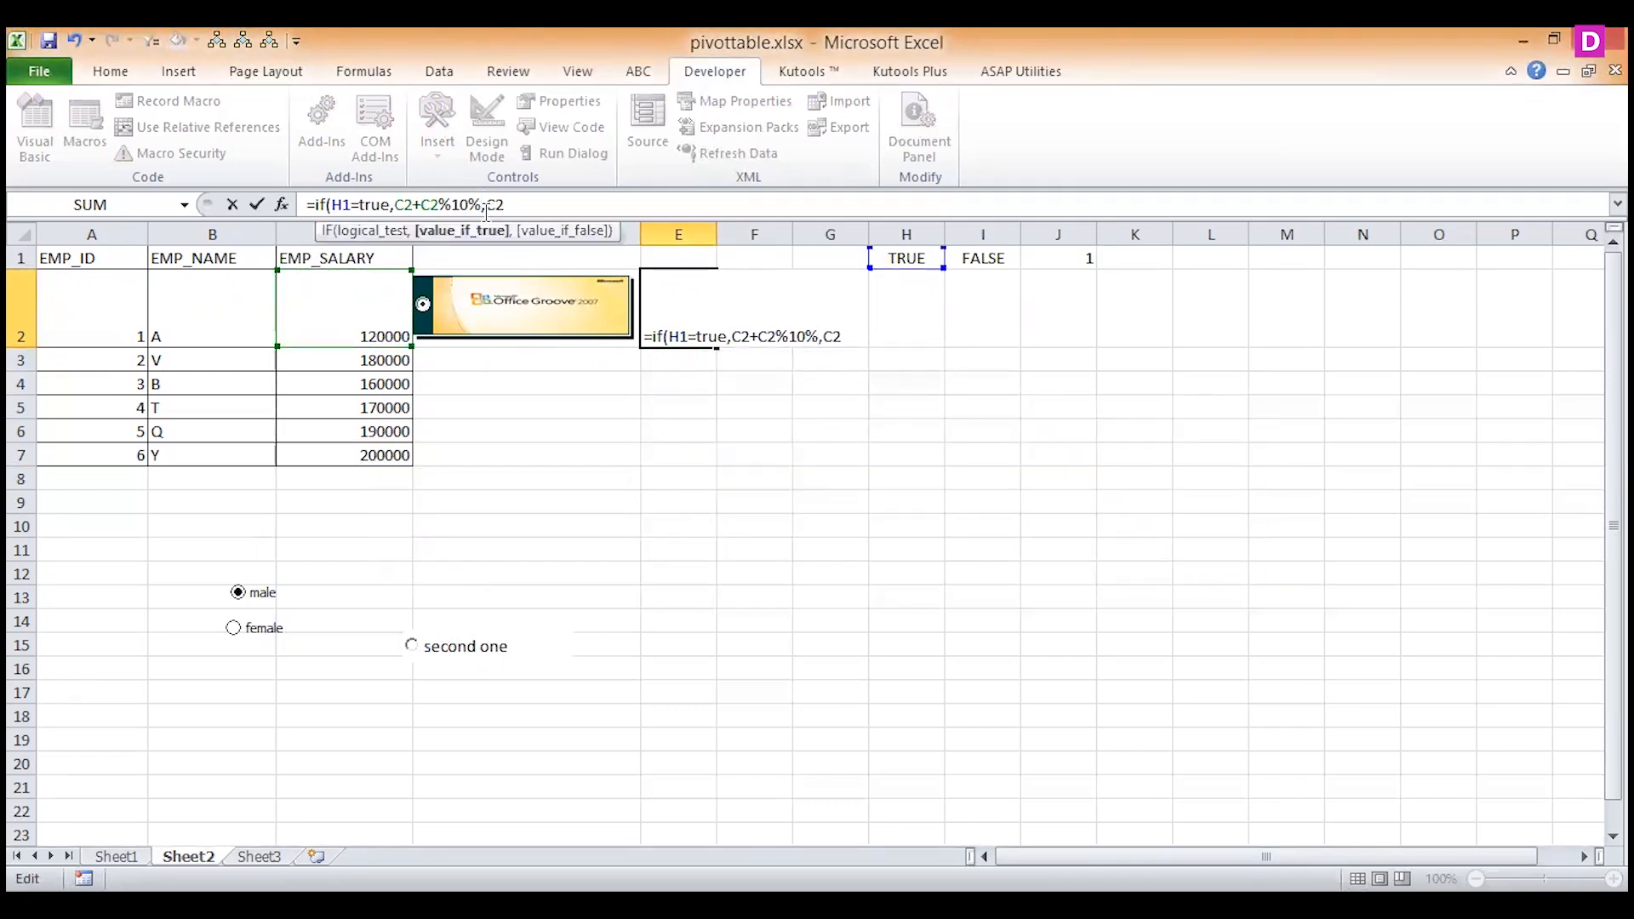
type(")")
key("Left")
key("Left")
key("Left")
key("Left")
key("Left")
key("Left")
key("Left")
key("Left")
key("Left")
type("(")
key("Right")
key("Right")
key("Right")
key("Right")
key("Right")
key("Right")
key("BackSpace")
type("*")
Close the IF formula's parenthesis and enter it in E2, then leave Design Mode and select the picture option button.
key("Right")
key("Right")
key("Right")
key("Right")
key("Right")
key("Right")
key("Right")
type(")")
key("Return")
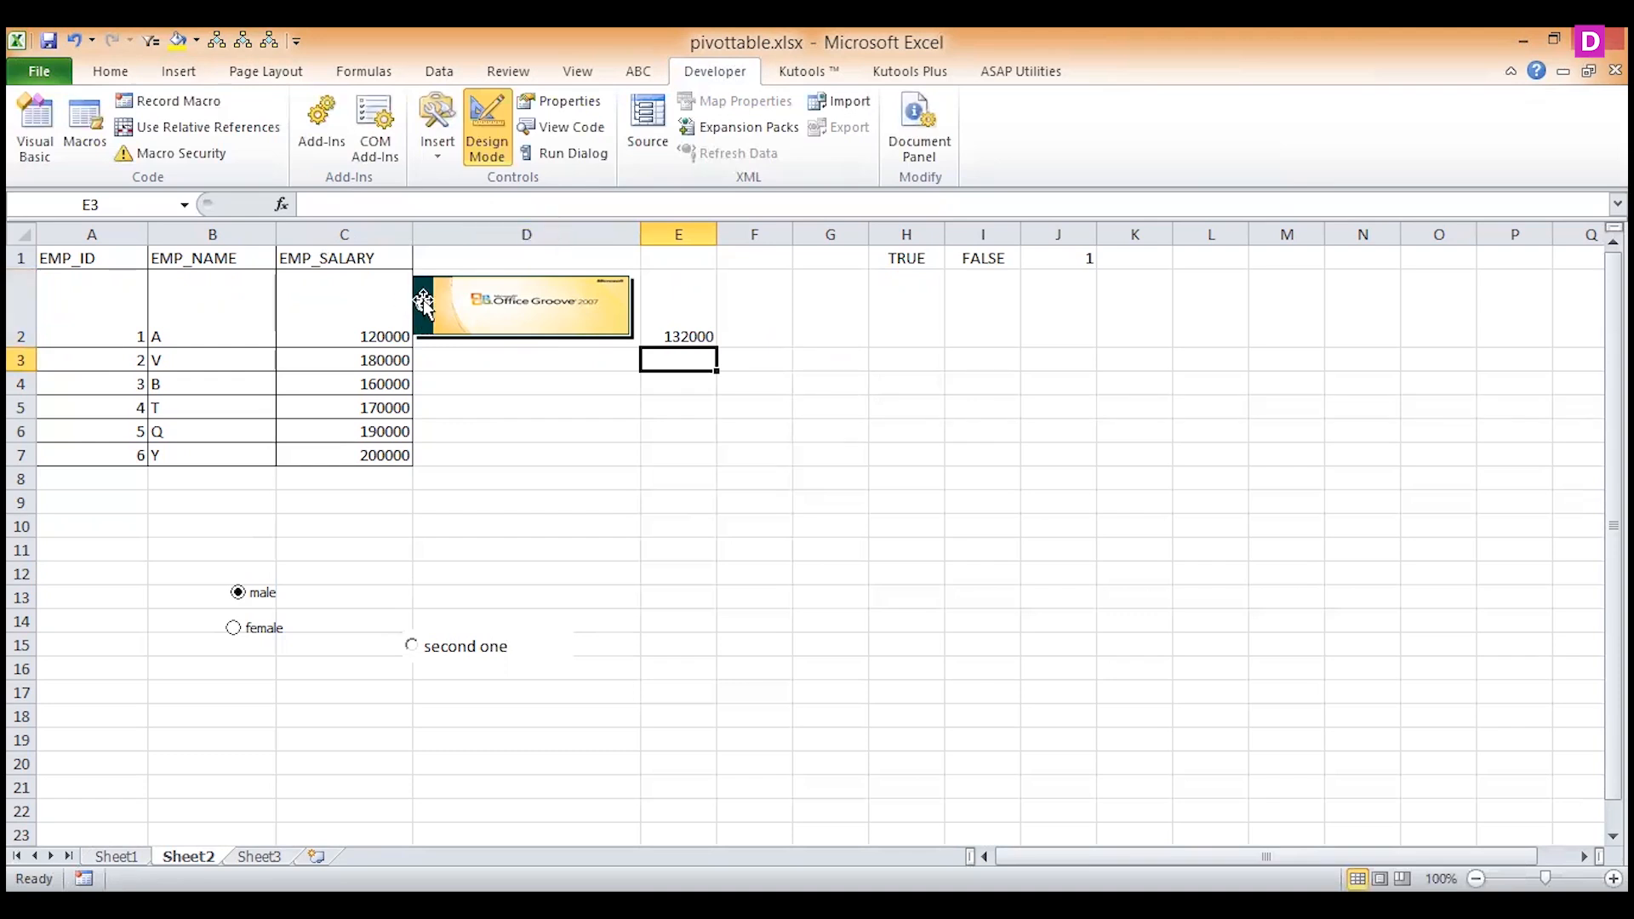
left_click(486, 150)
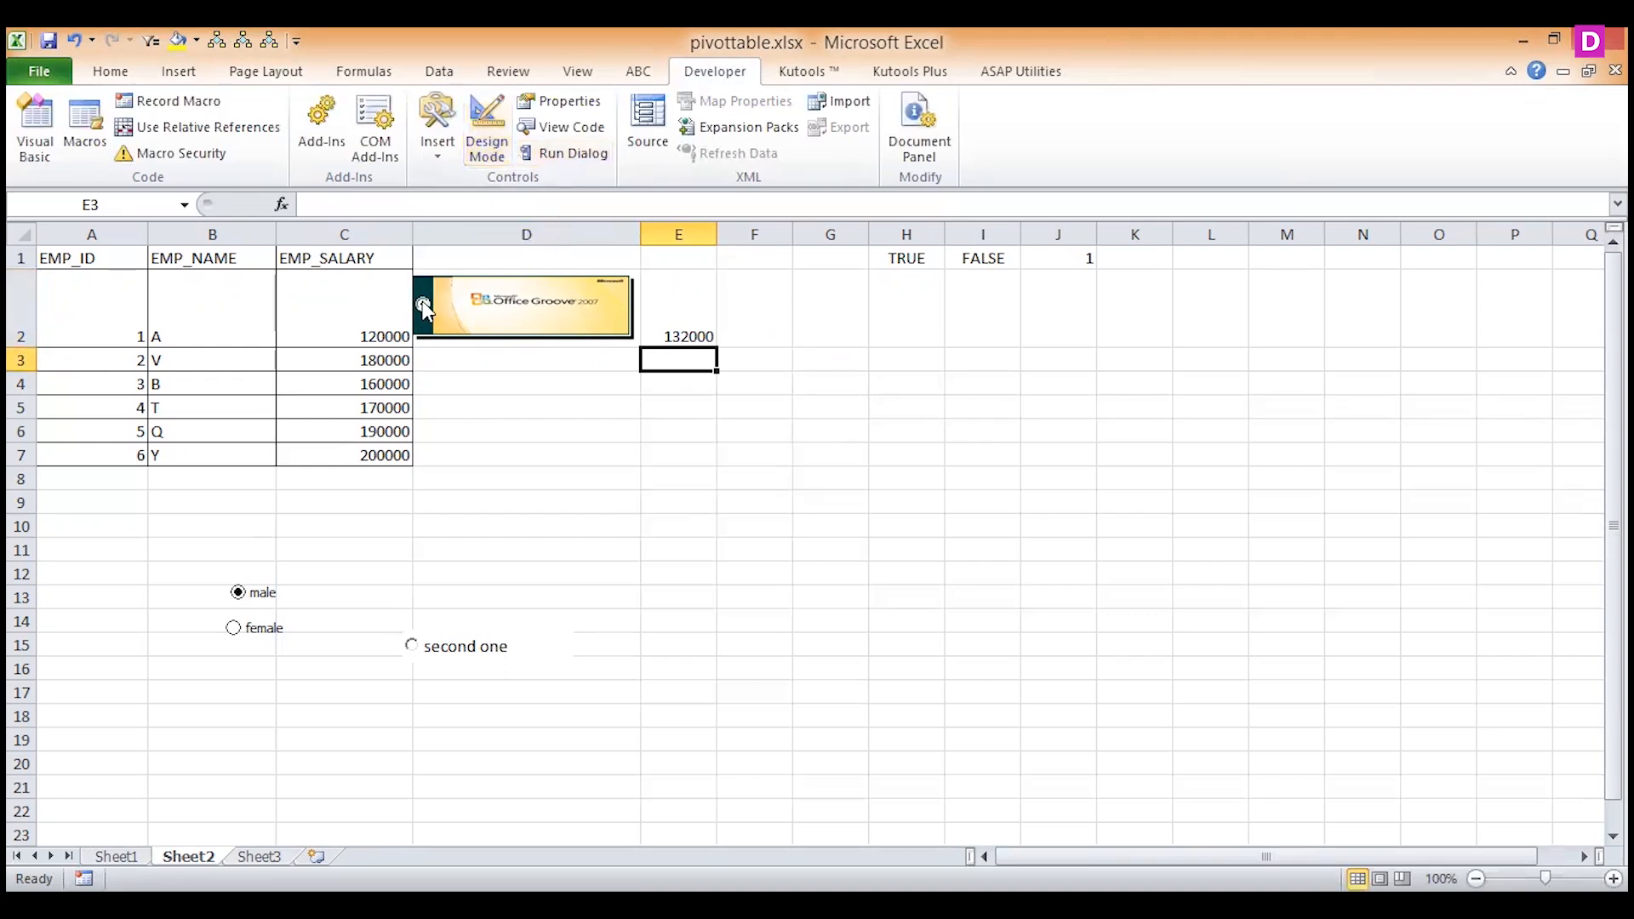
left_click(431, 321)
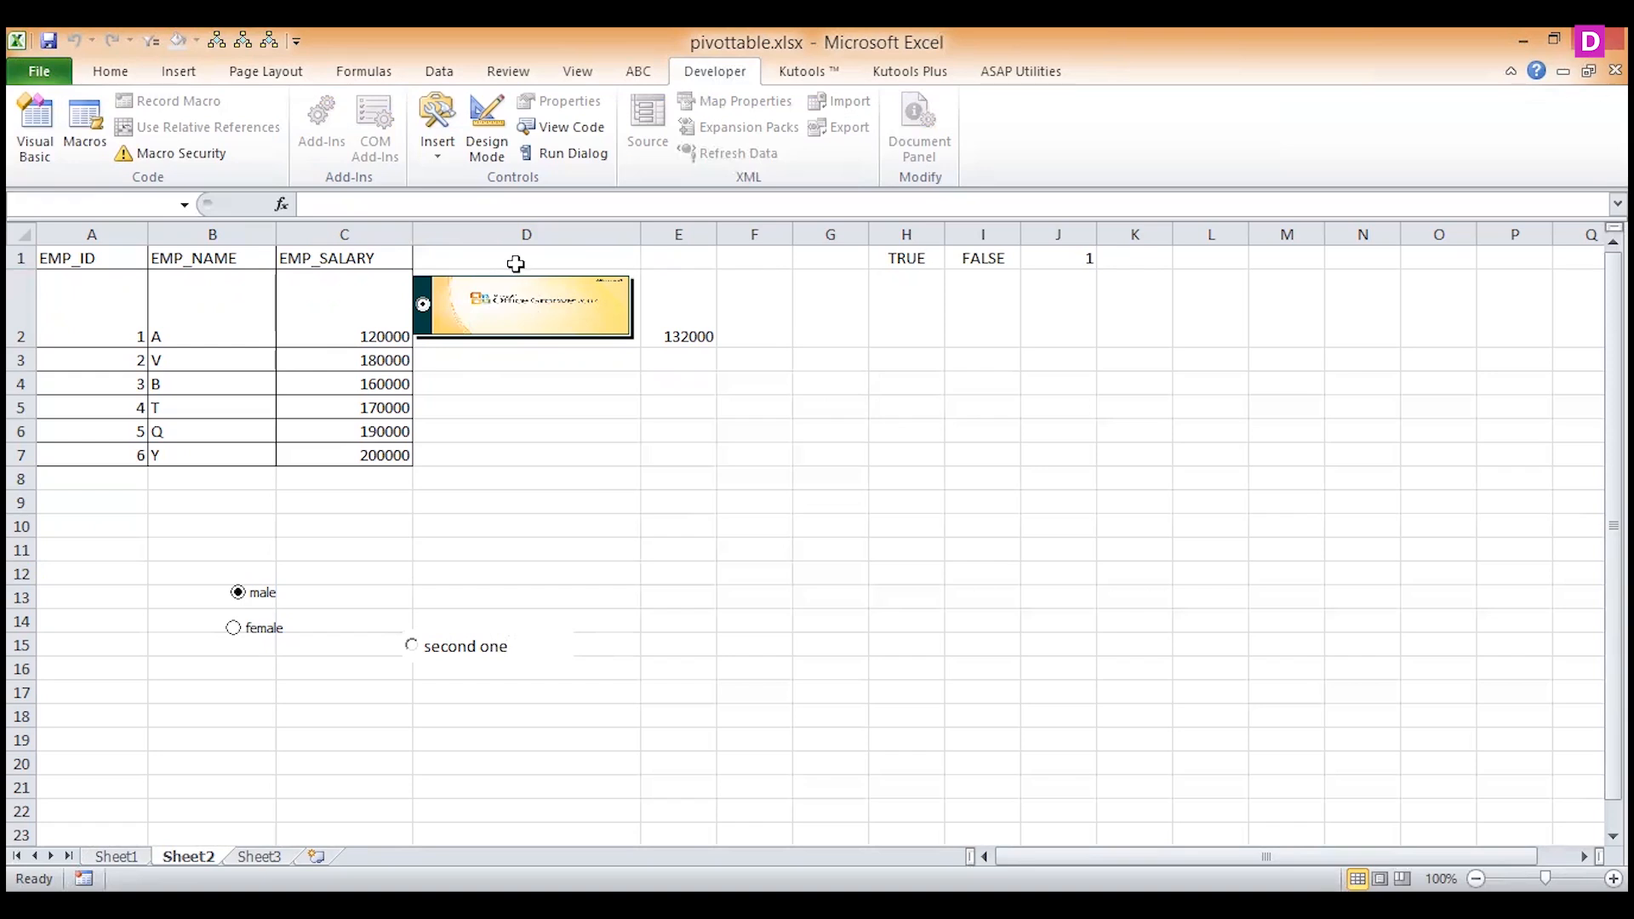
In Design Mode, set OptionButton1's Value property to False, then leave Design Mode and select the picture option button again.
left_click(486, 127)
left_click(528, 321)
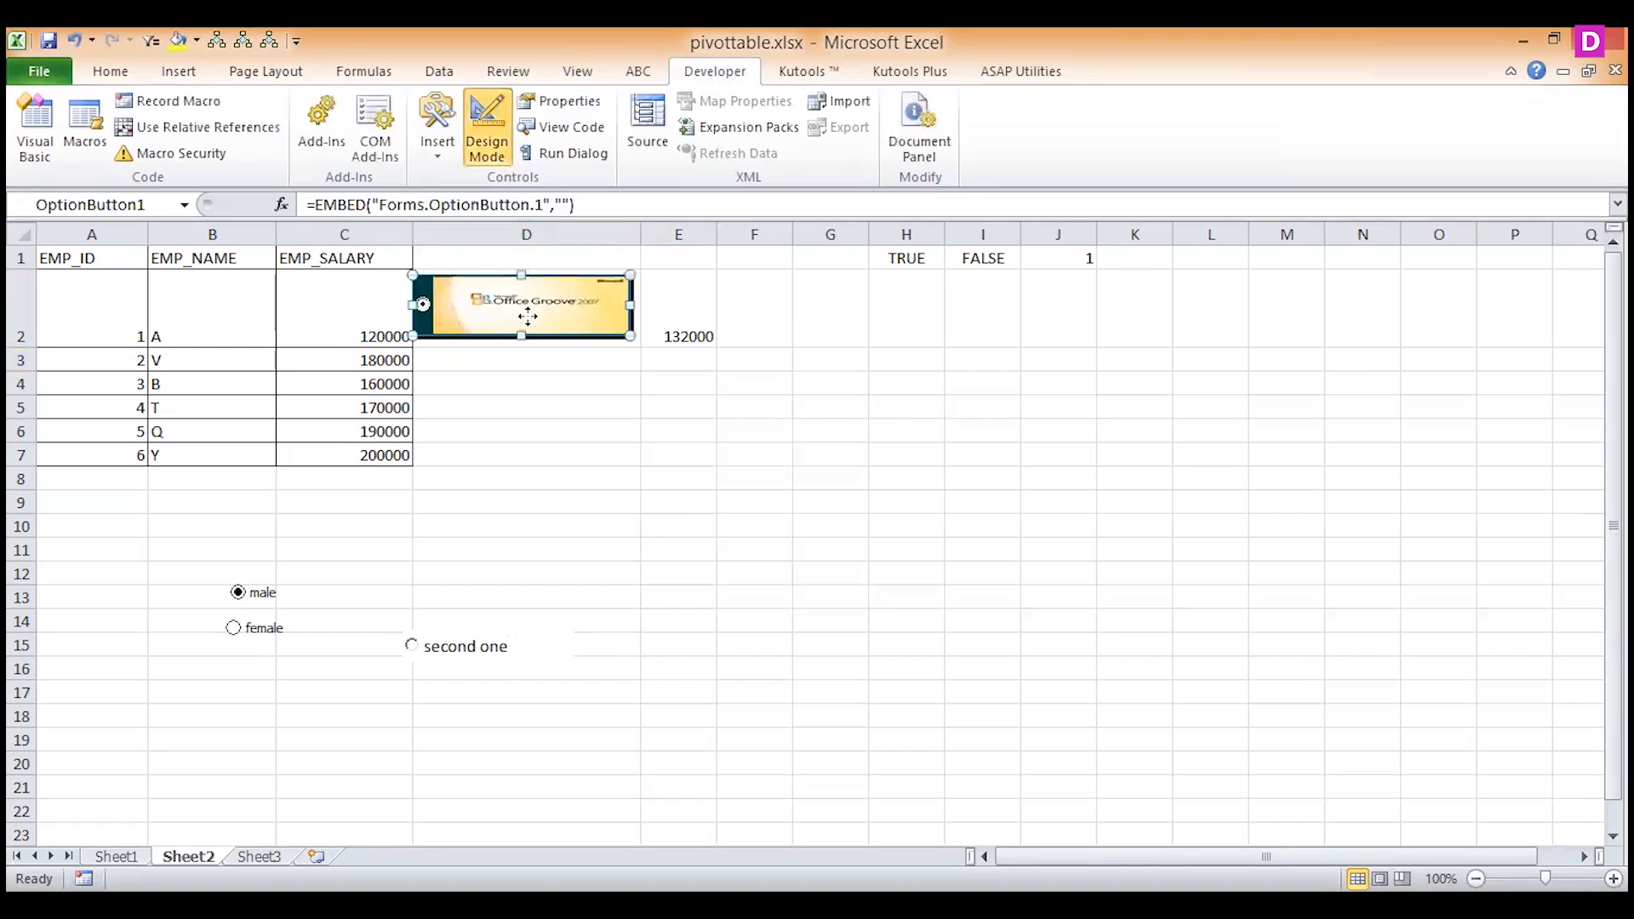
right_click(421, 328)
left_click(400, 415)
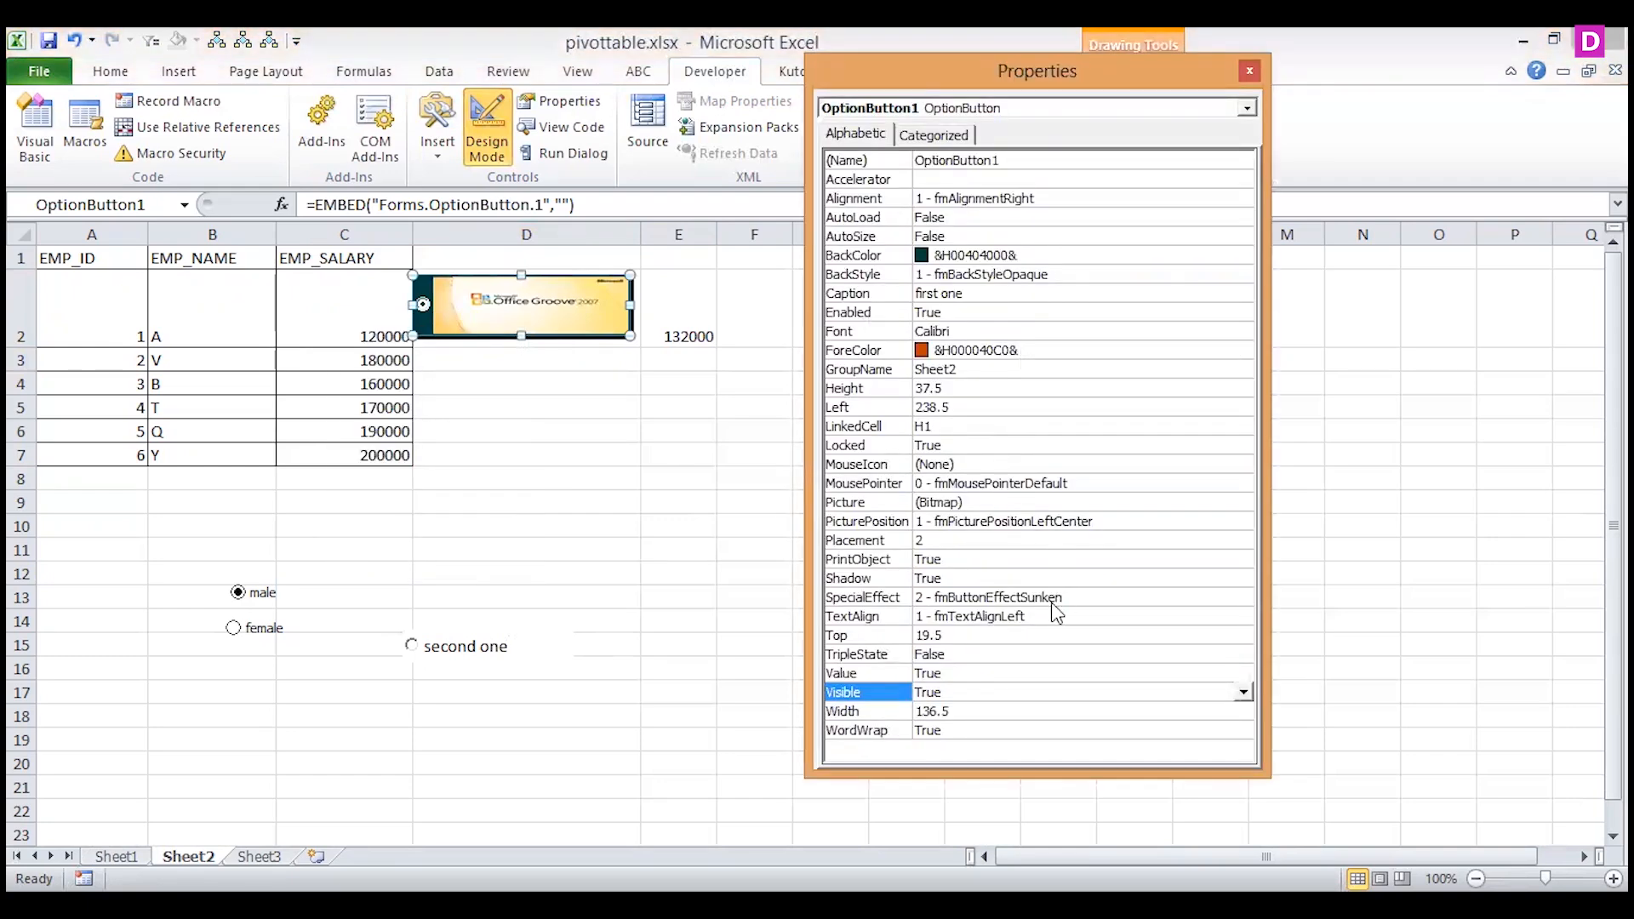
left_click(958, 675)
left_click_drag(958, 675, 908, 677)
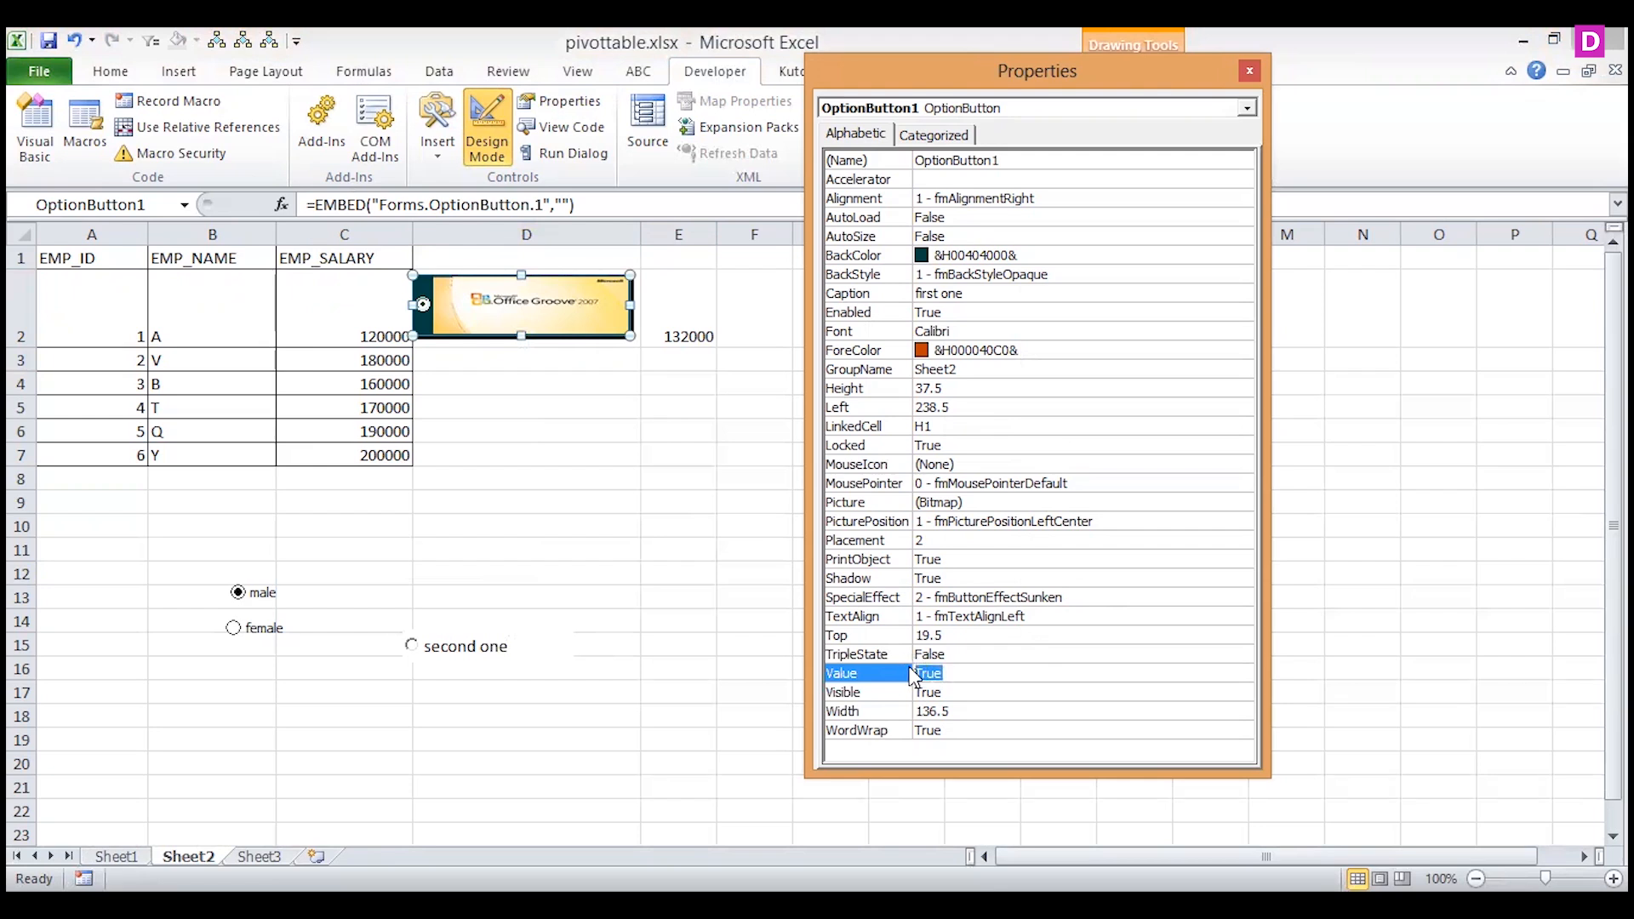
type("False")
key("Return")
left_click(1249, 71)
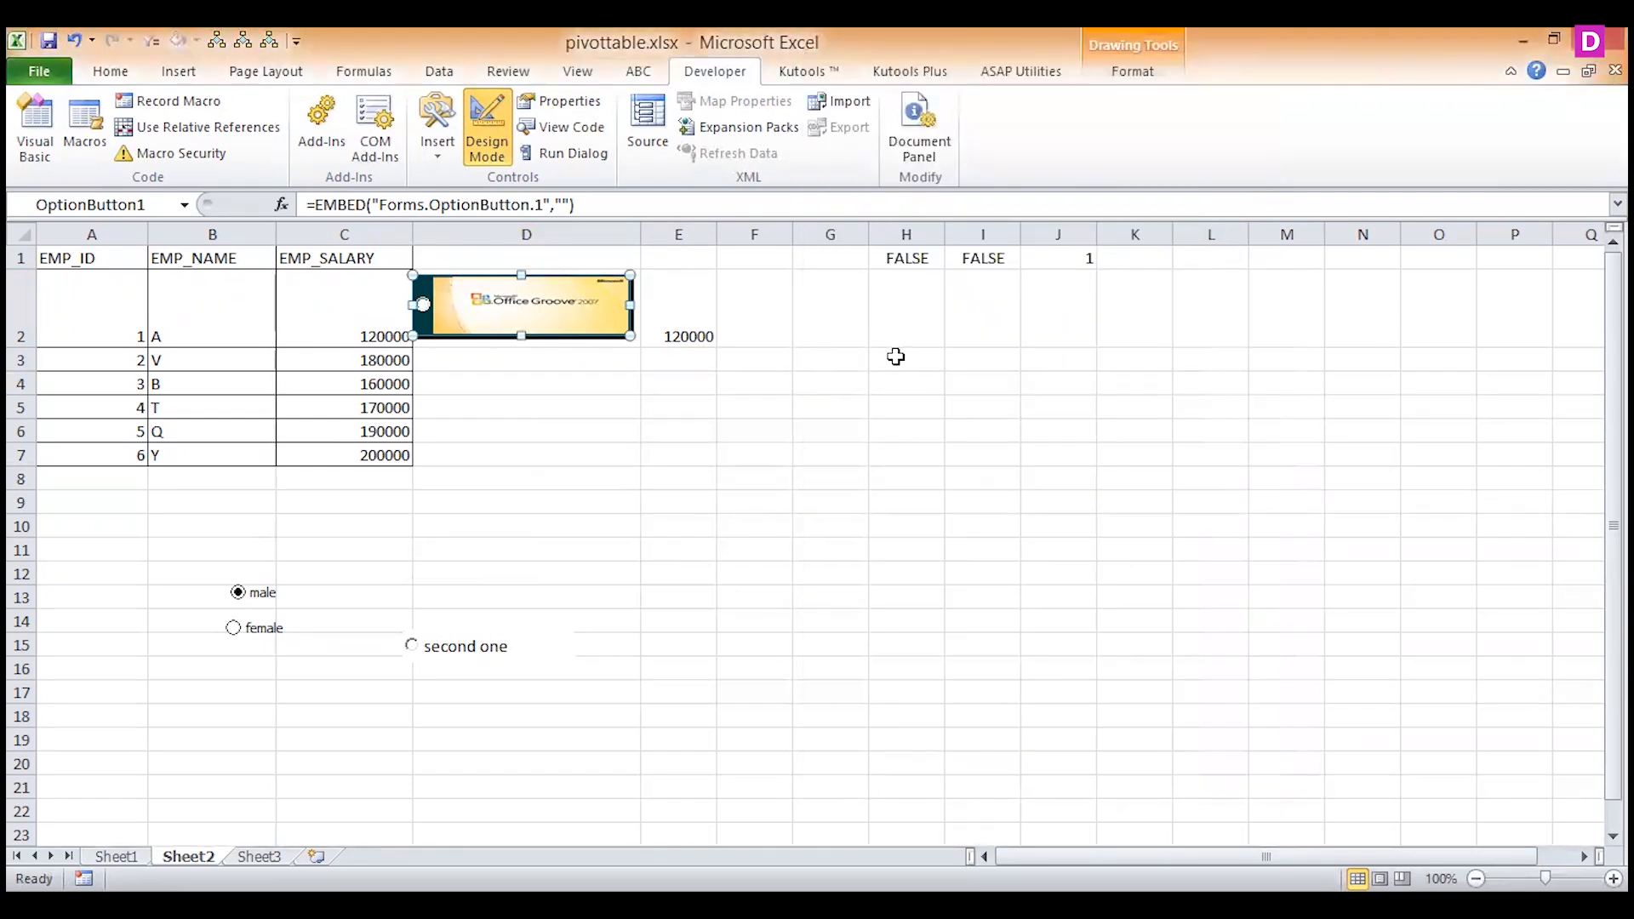
left_click(486, 127)
left_click(426, 308)
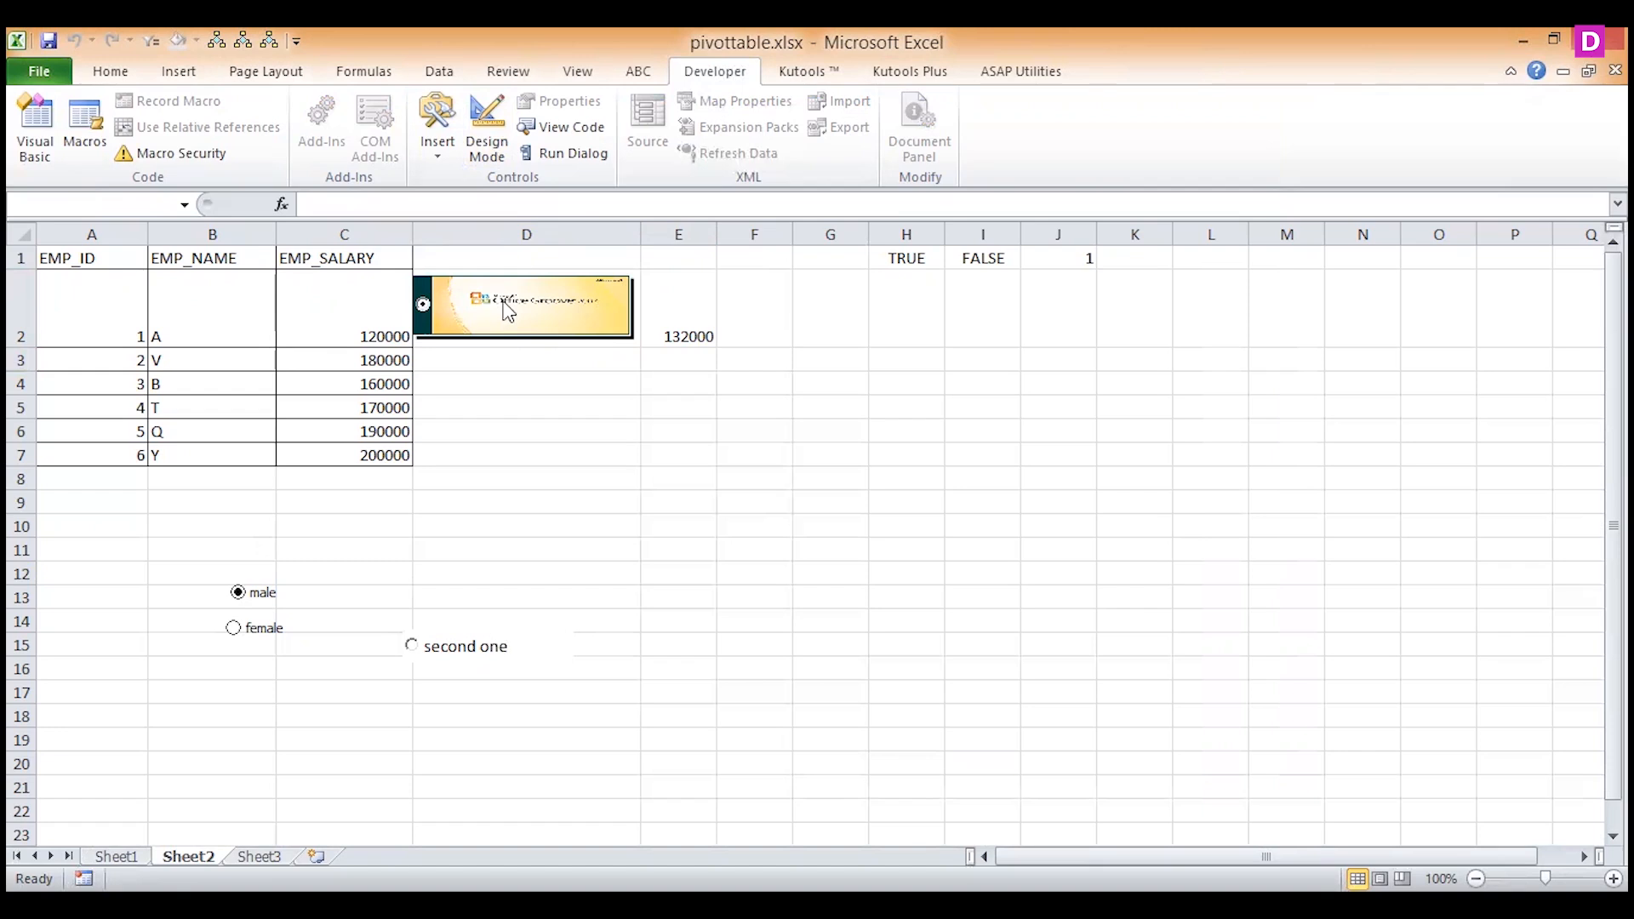
In Design Mode, replace the picture option button in cell D2 with a new ActiveX option button about 132 wide and 37.5 high.
left_click(487, 127)
left_click(565, 333)
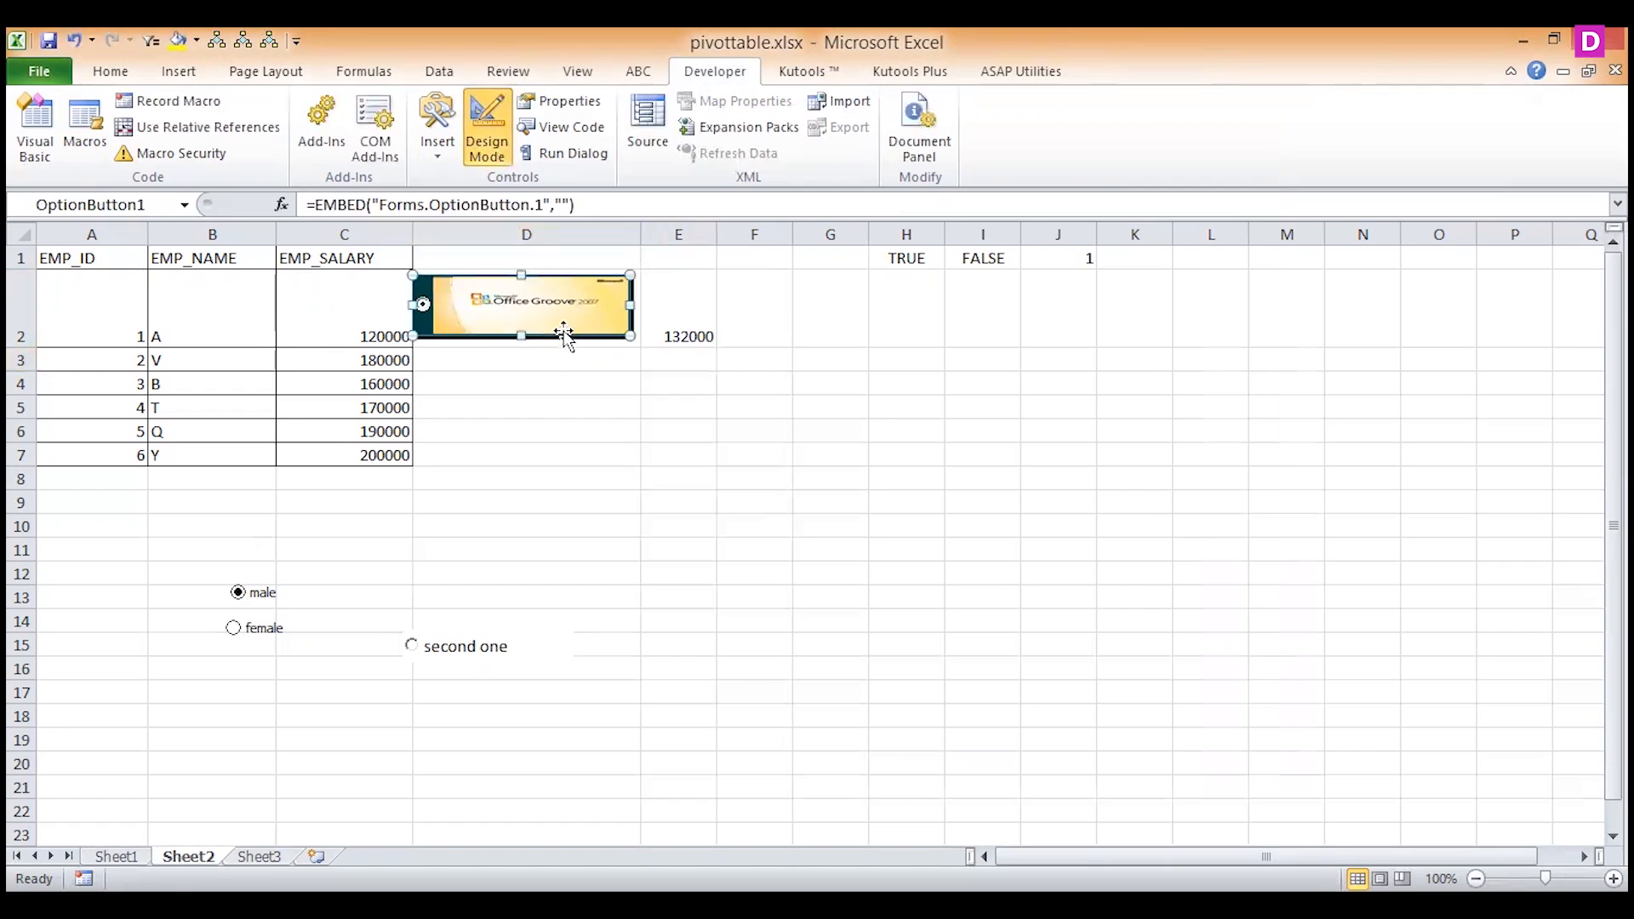
key("Delete")
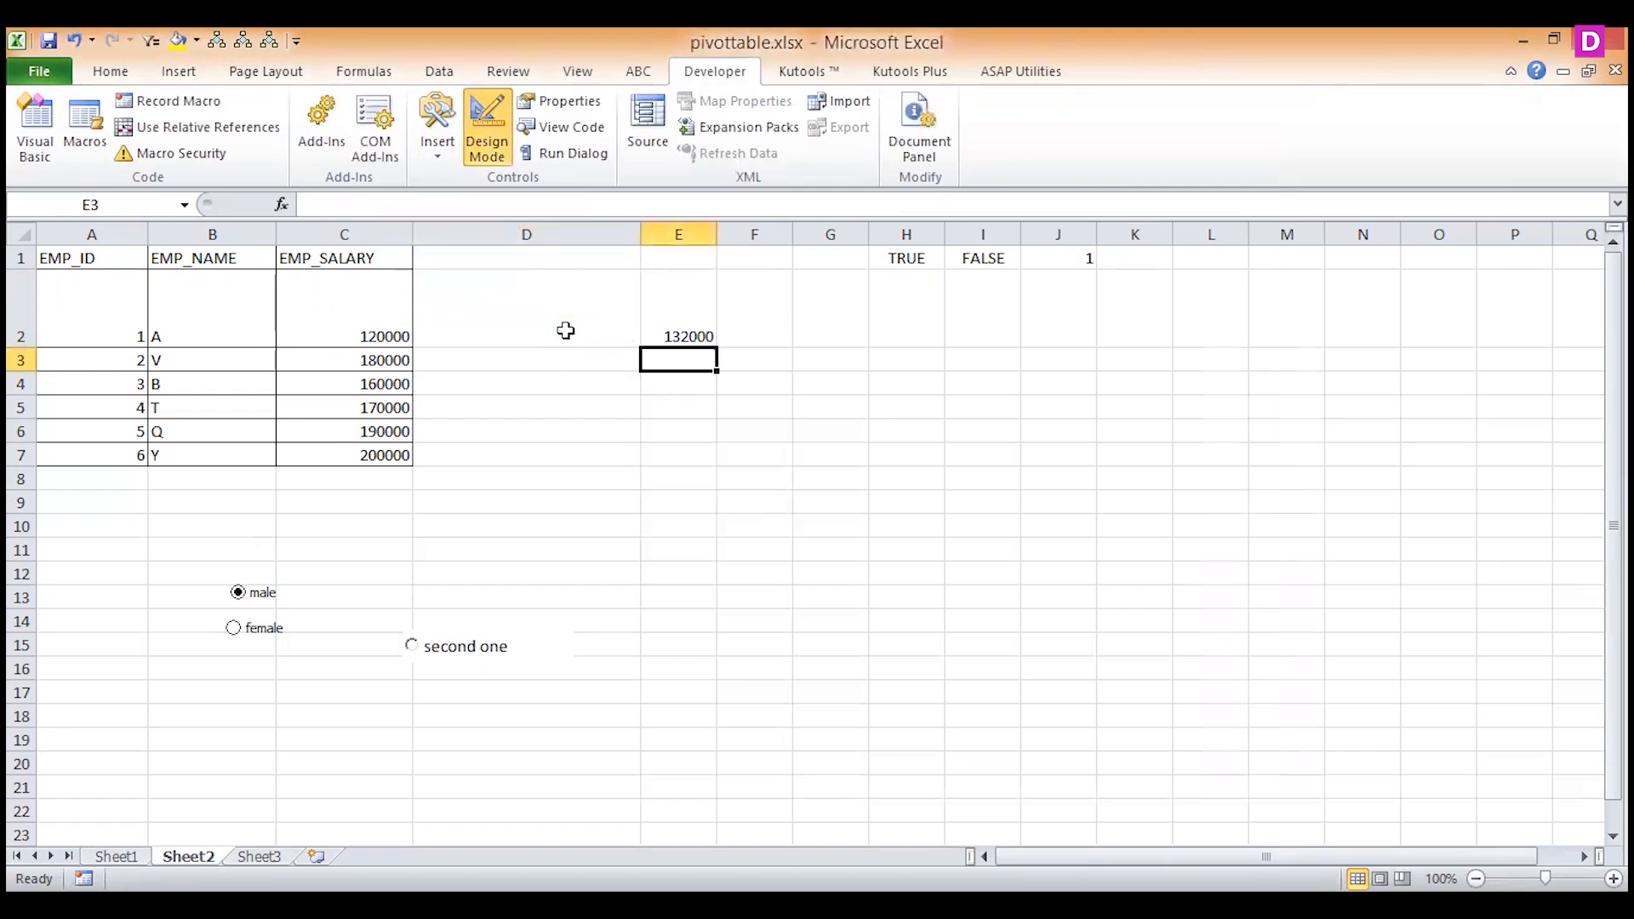
left_click(441, 151)
left_click(349, 297)
left_click_drag(422, 276, 631, 336)
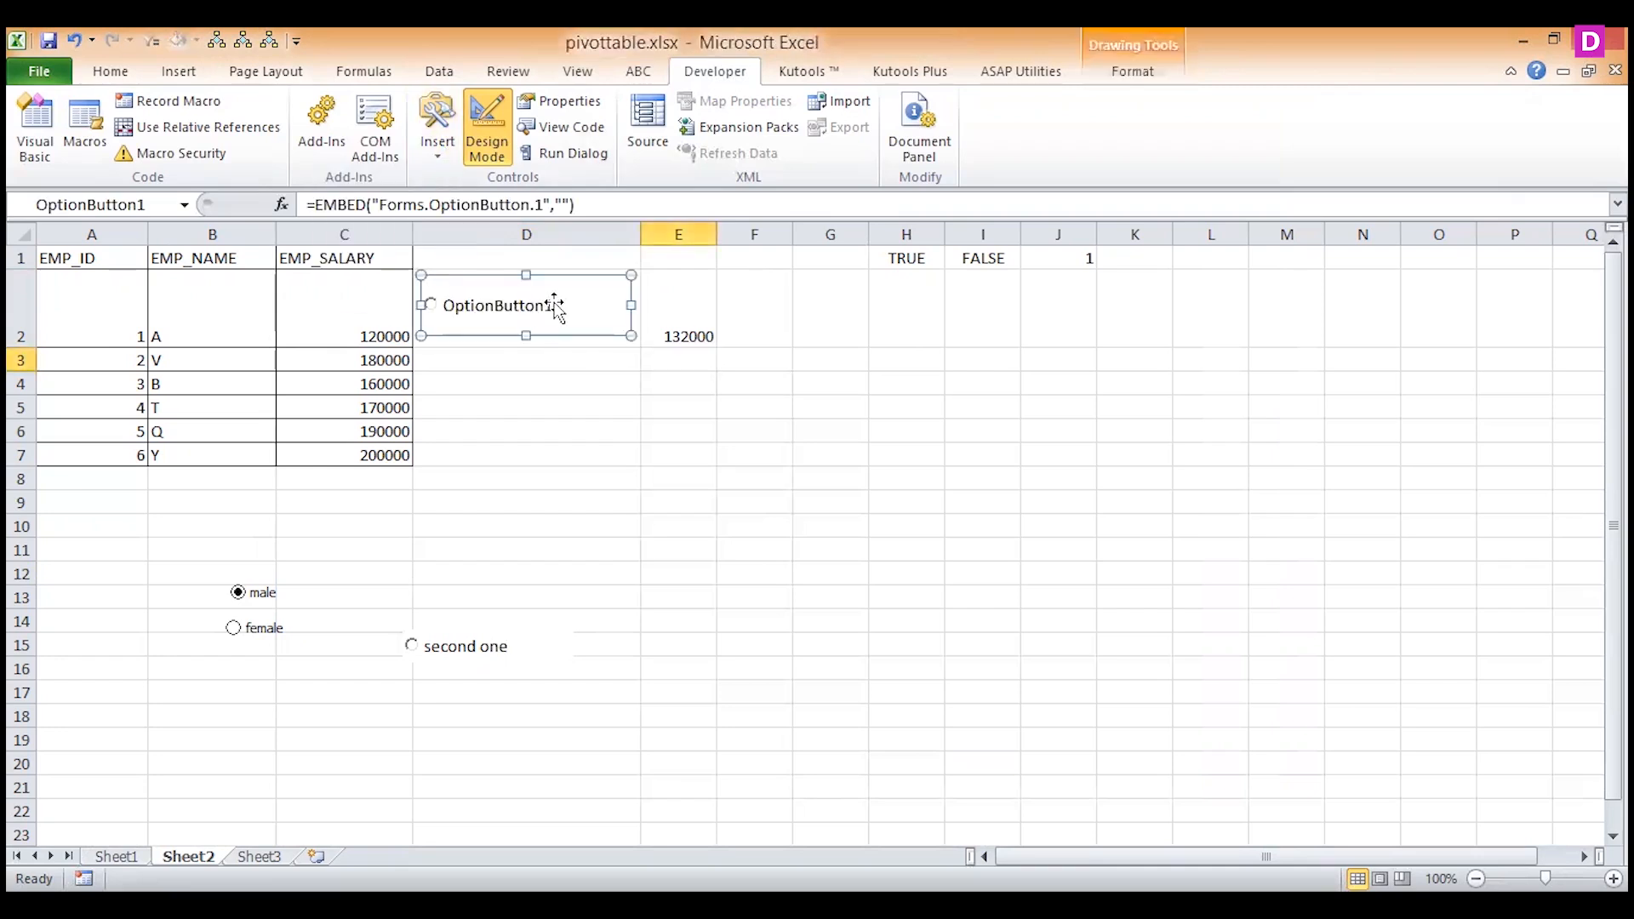
Set the new option button's LinkedCell property to g1 and close its properties.
right_click(555, 306)
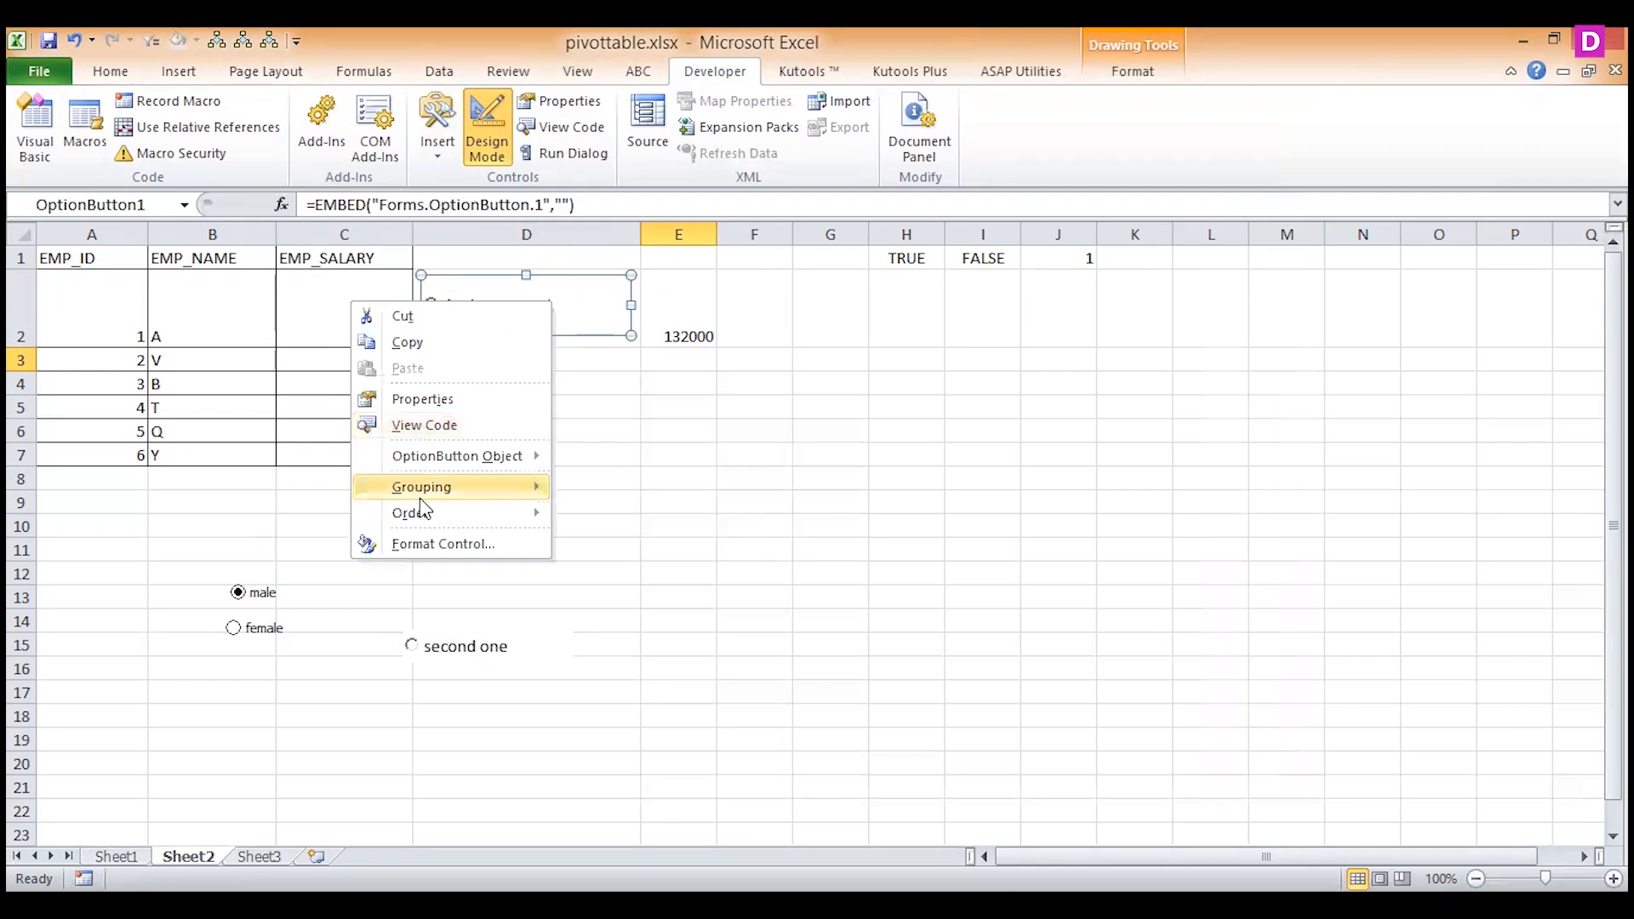
left_click(419, 399)
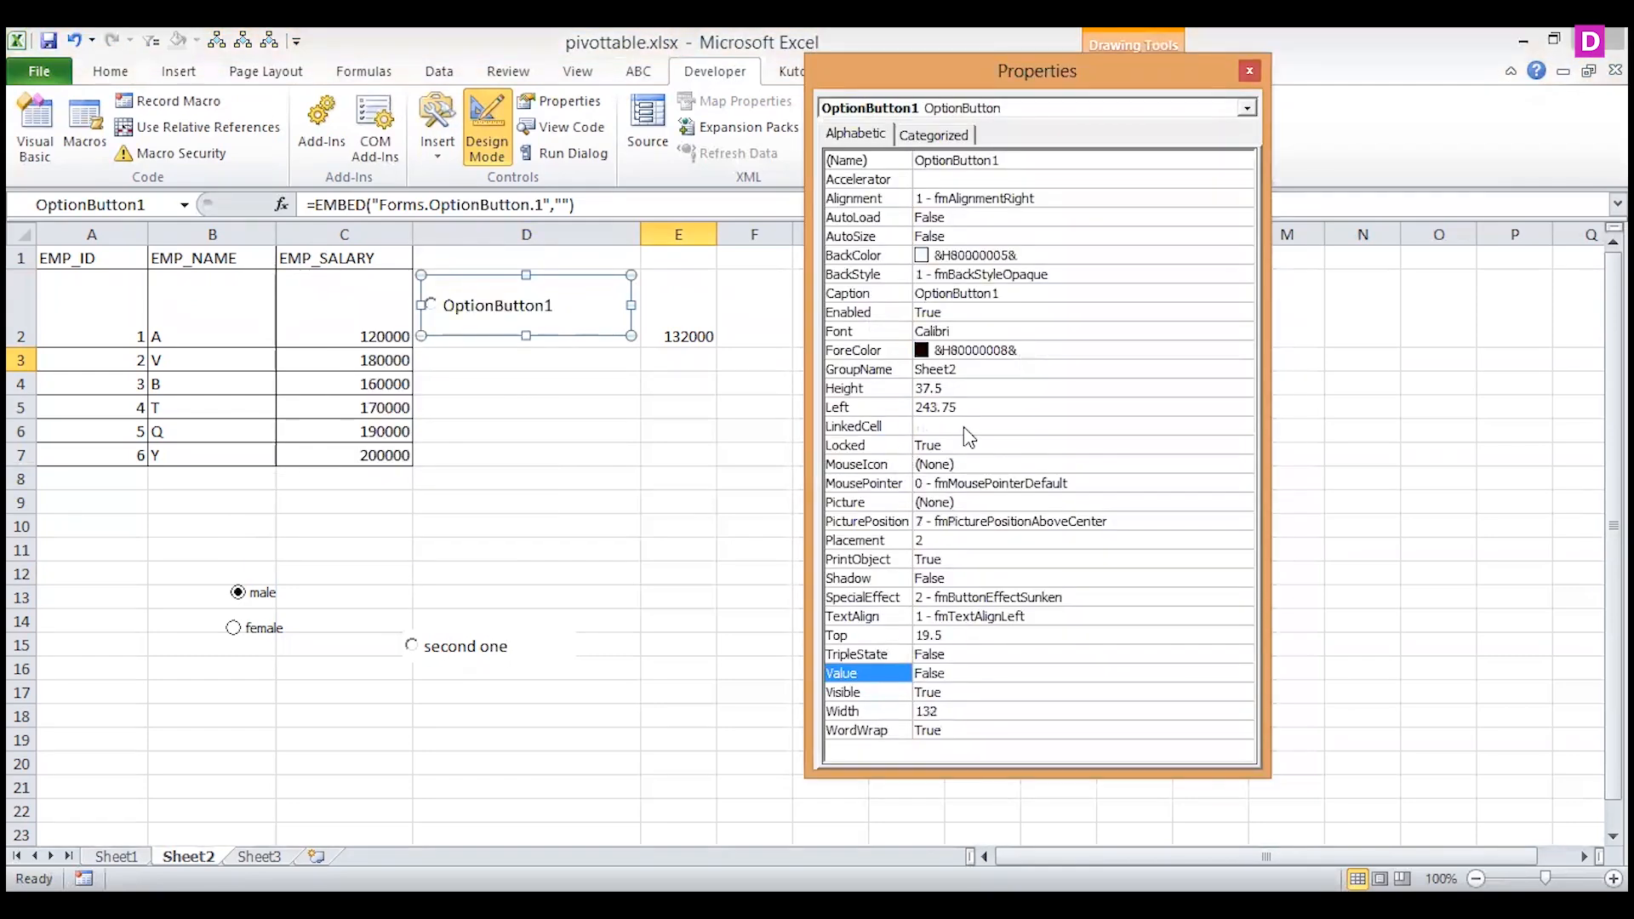
left_click(963, 428)
left_click_drag(953, 75, 1108, 194)
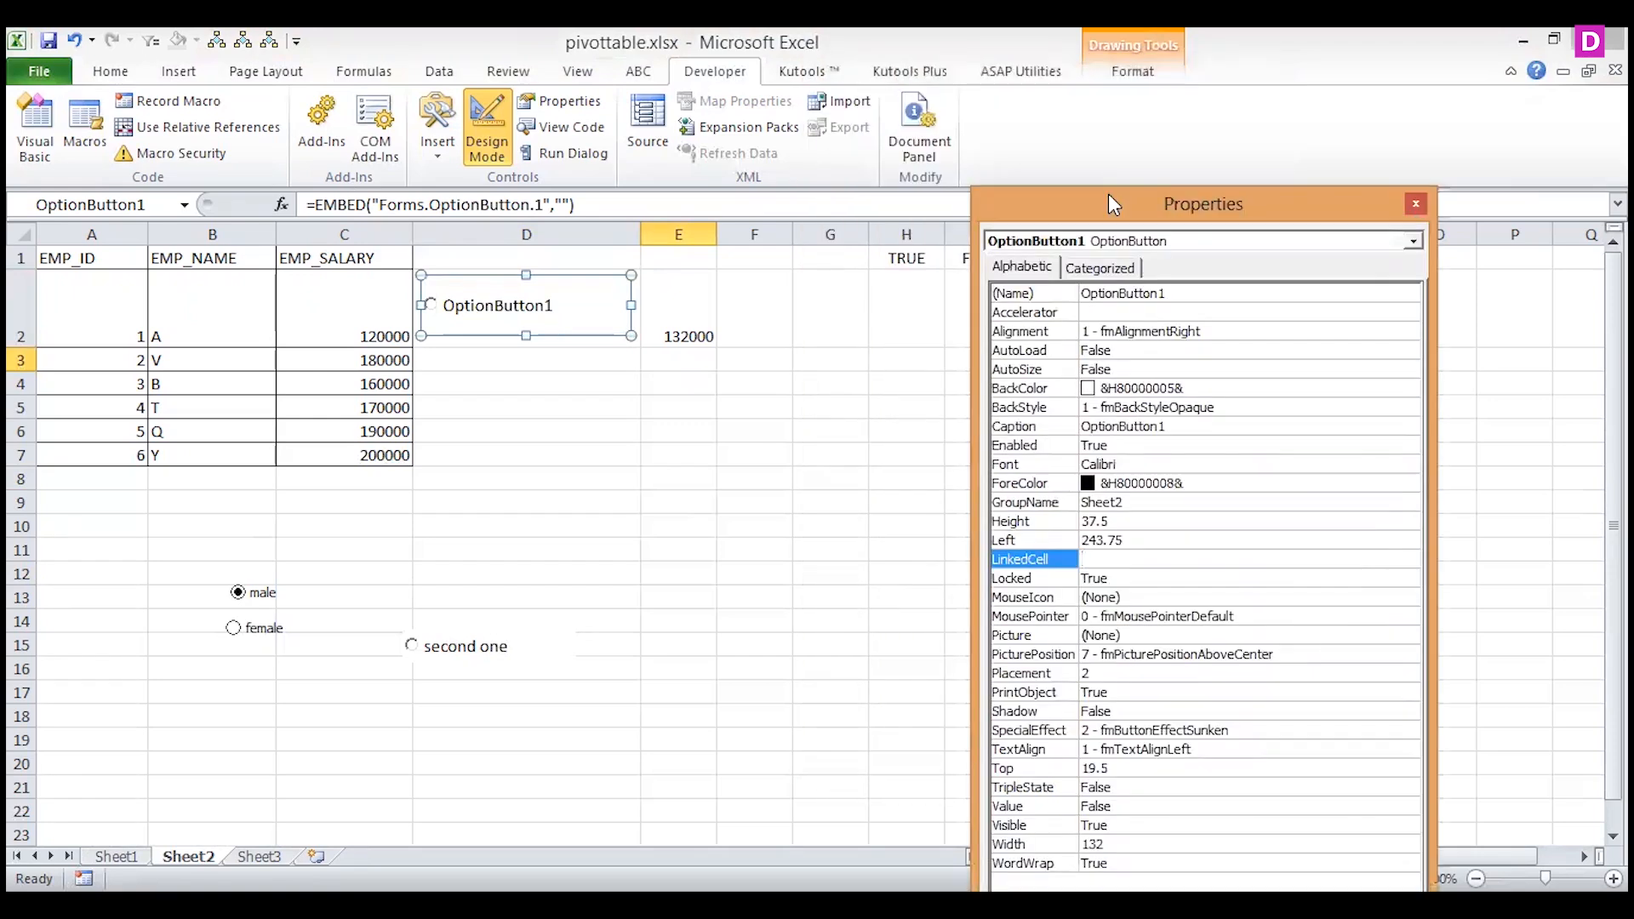
type("g1")
left_click(1415, 203)
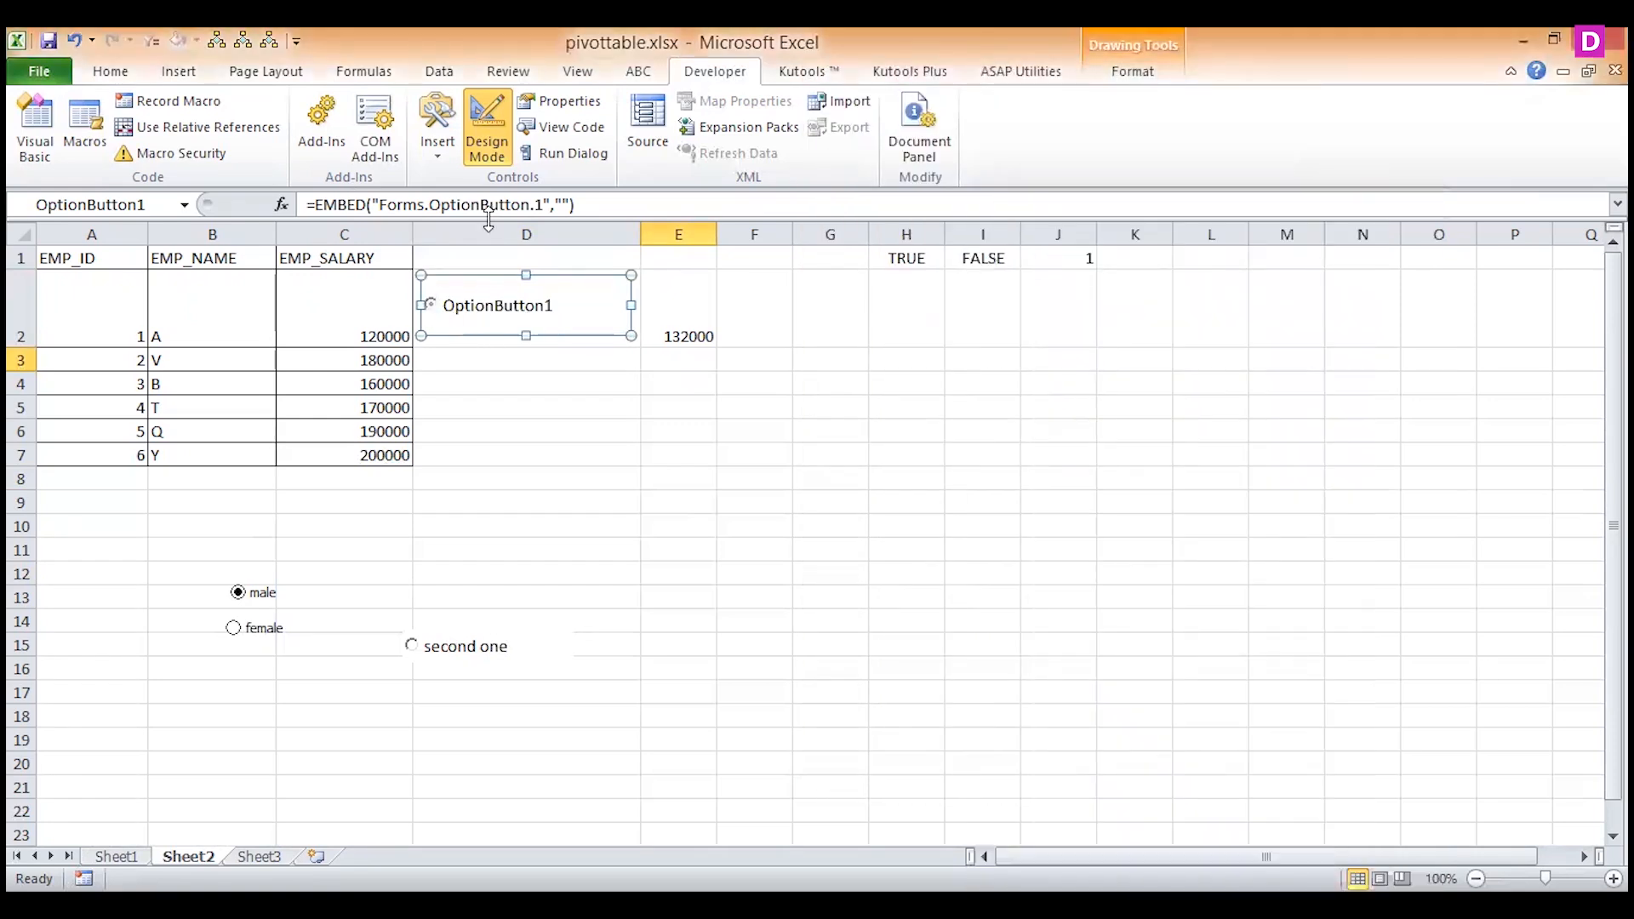
Leave Design Mode and select the new option button in D2 to test its linked cell.
left_click(487, 128)
left_click(431, 306)
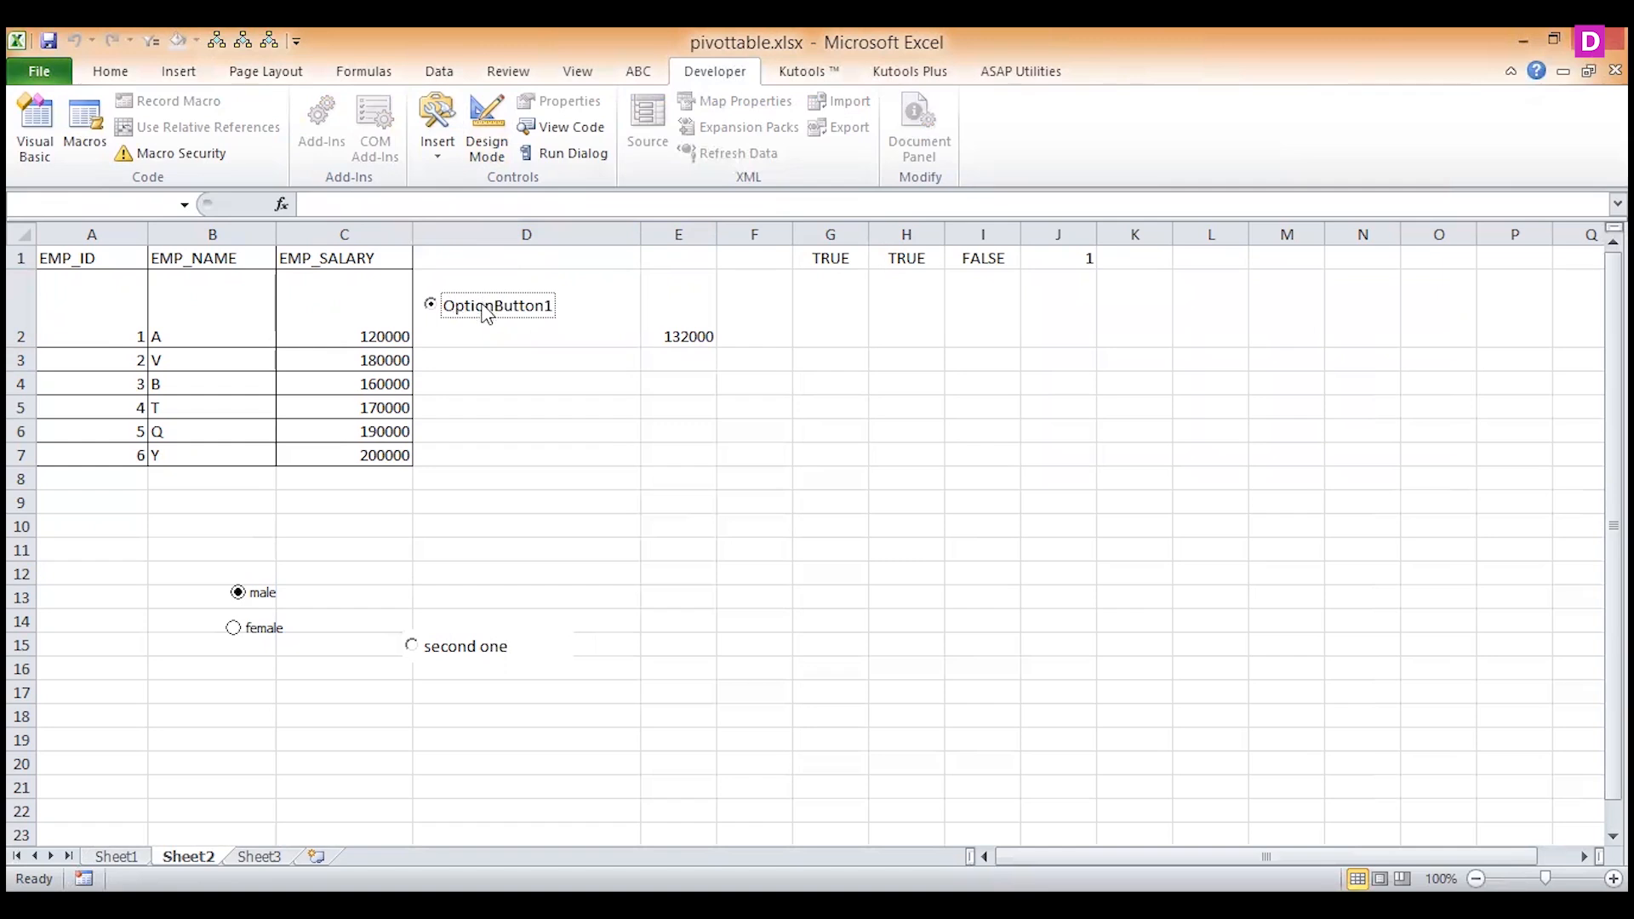
left_click(430, 306)
Insert an ActiveX check box below the salary table and enlarge it to about 294 wide and 40.5 high.
left_click(437, 132)
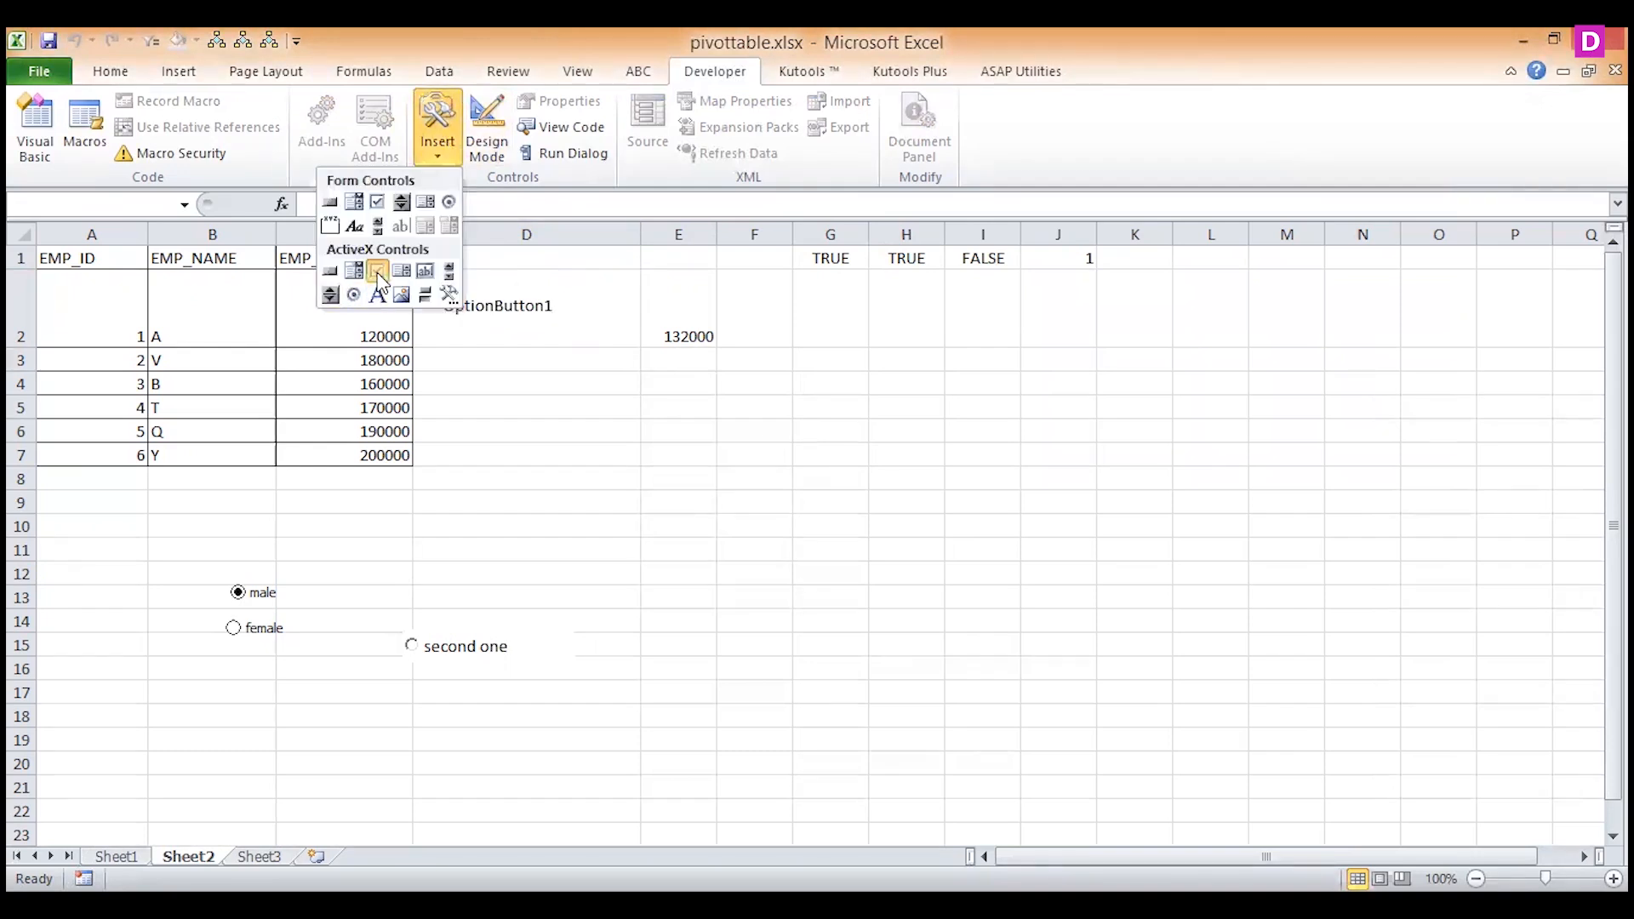
left_click(379, 271)
mouse_move(492, 505)
left_mouse_down()
mouse_move(784, 577)
mouse_move(562, 576)
mouse_move(532, 537)
left_mouse_up()
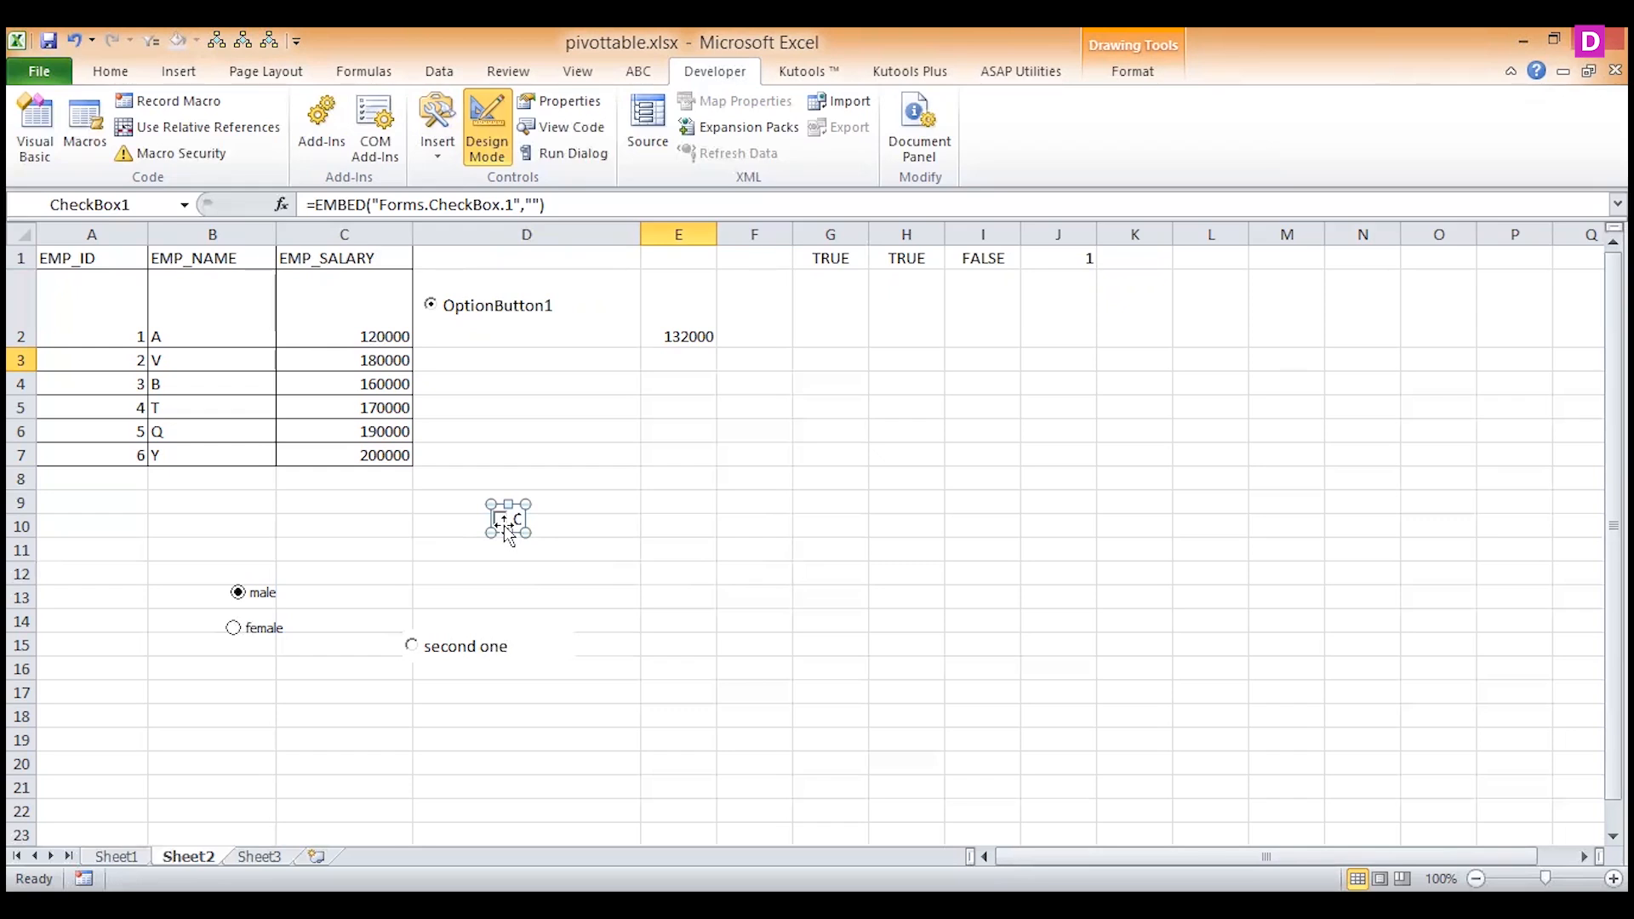
double_click(505, 527)
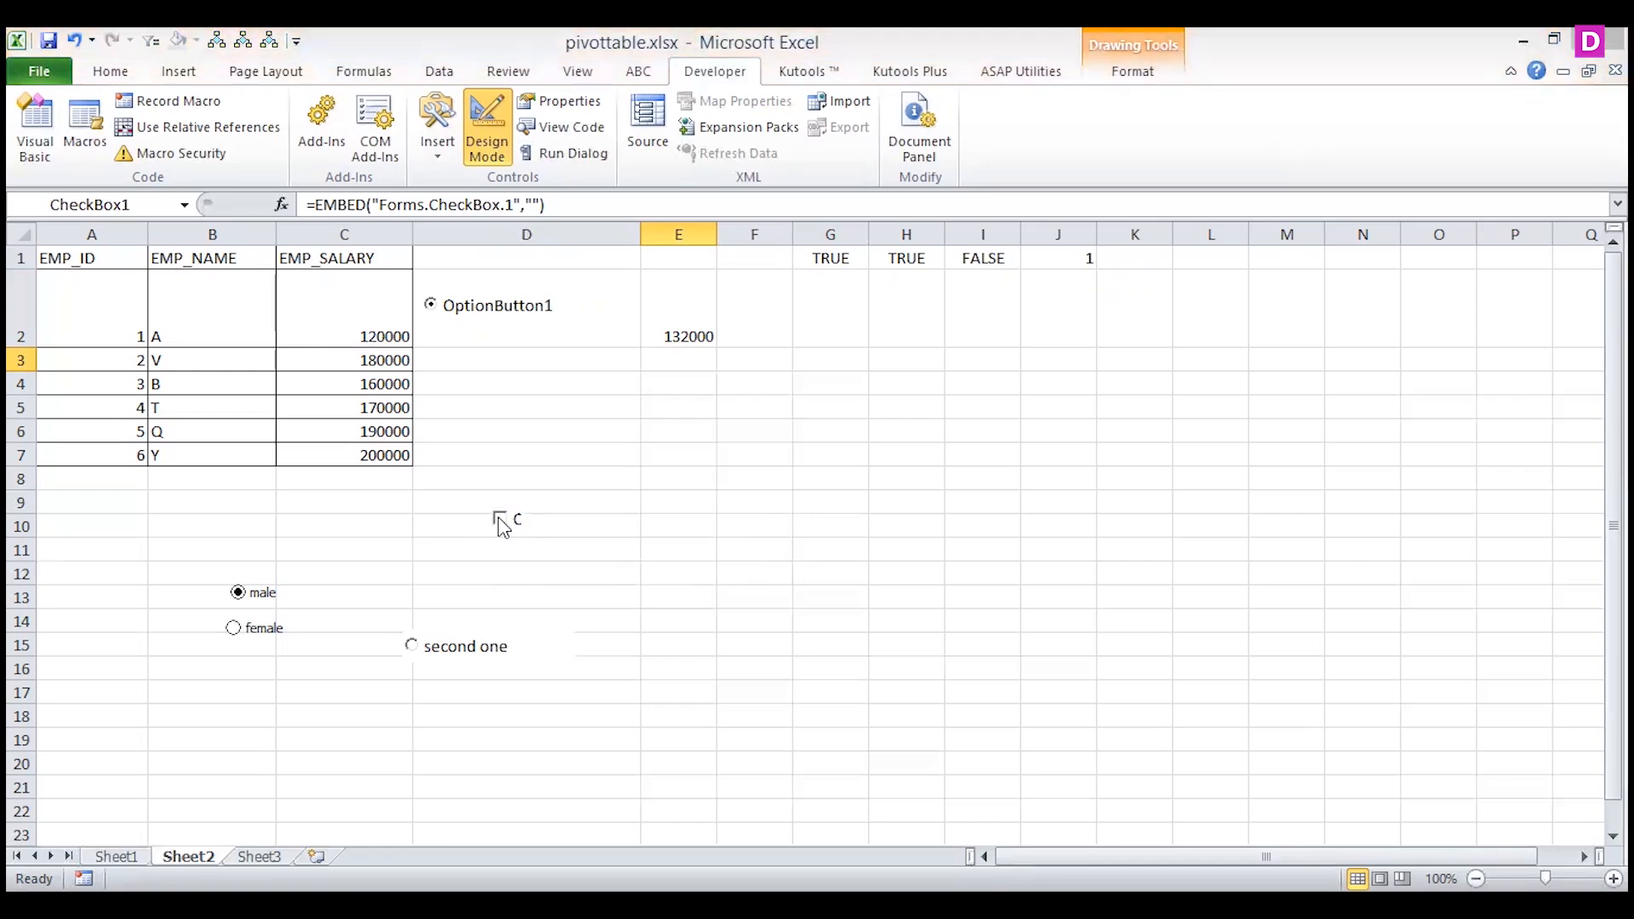
left_click(520, 530)
left_click_drag(525, 532, 957, 570)
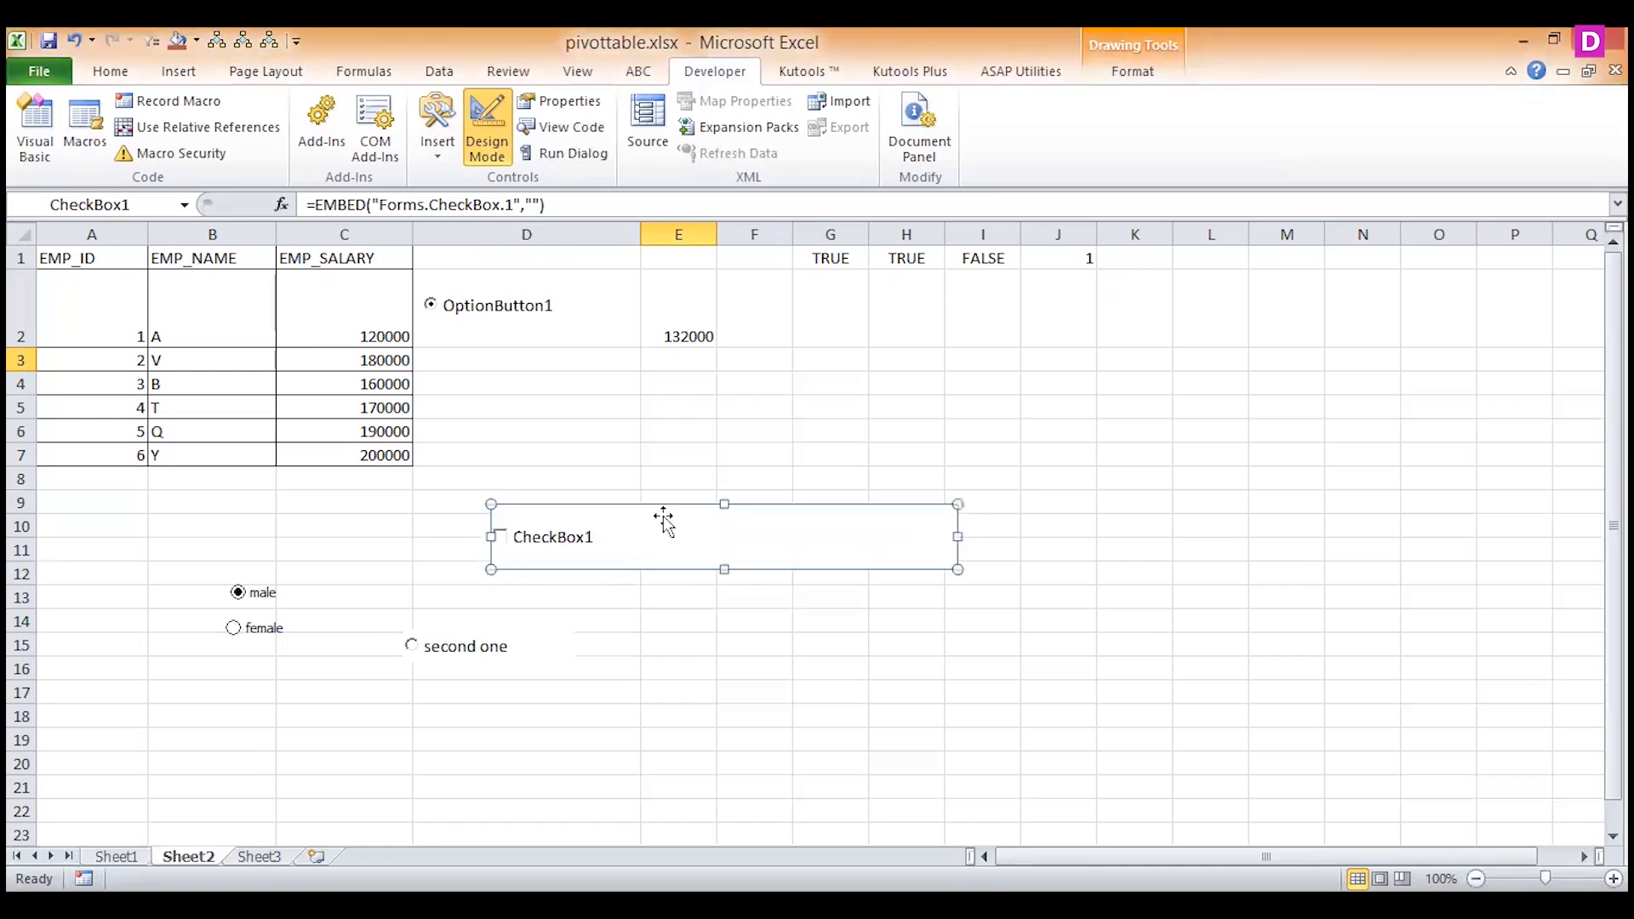
Change the check box's caption to ACCEPT TERMS AND CONDITION.
right_click(607, 540)
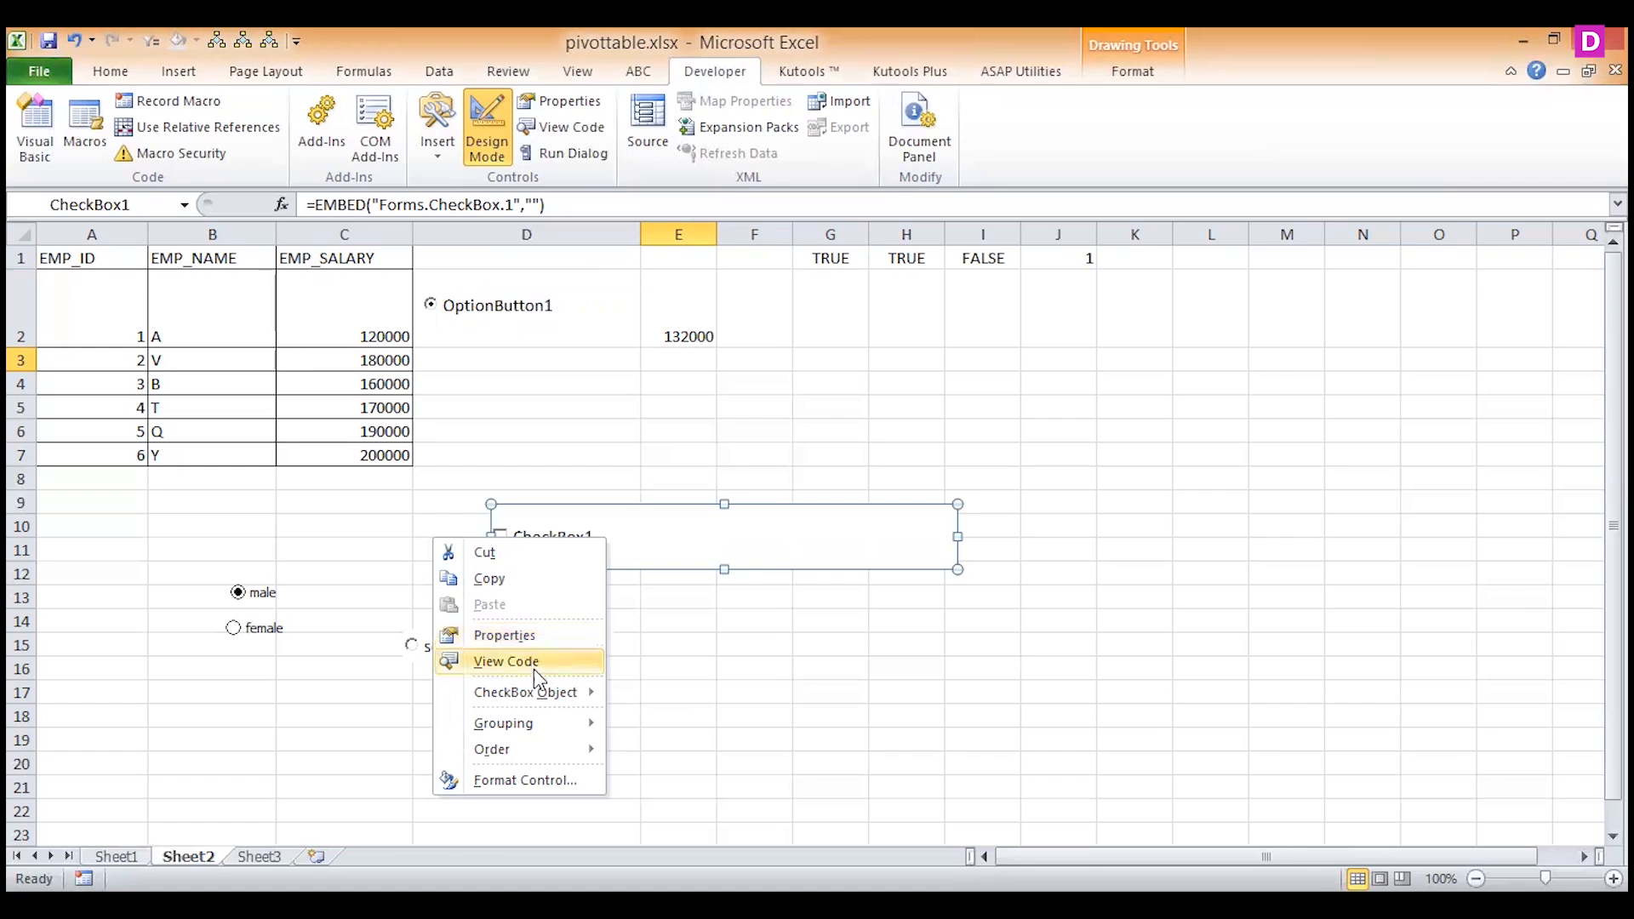
mouse_move(545, 700)
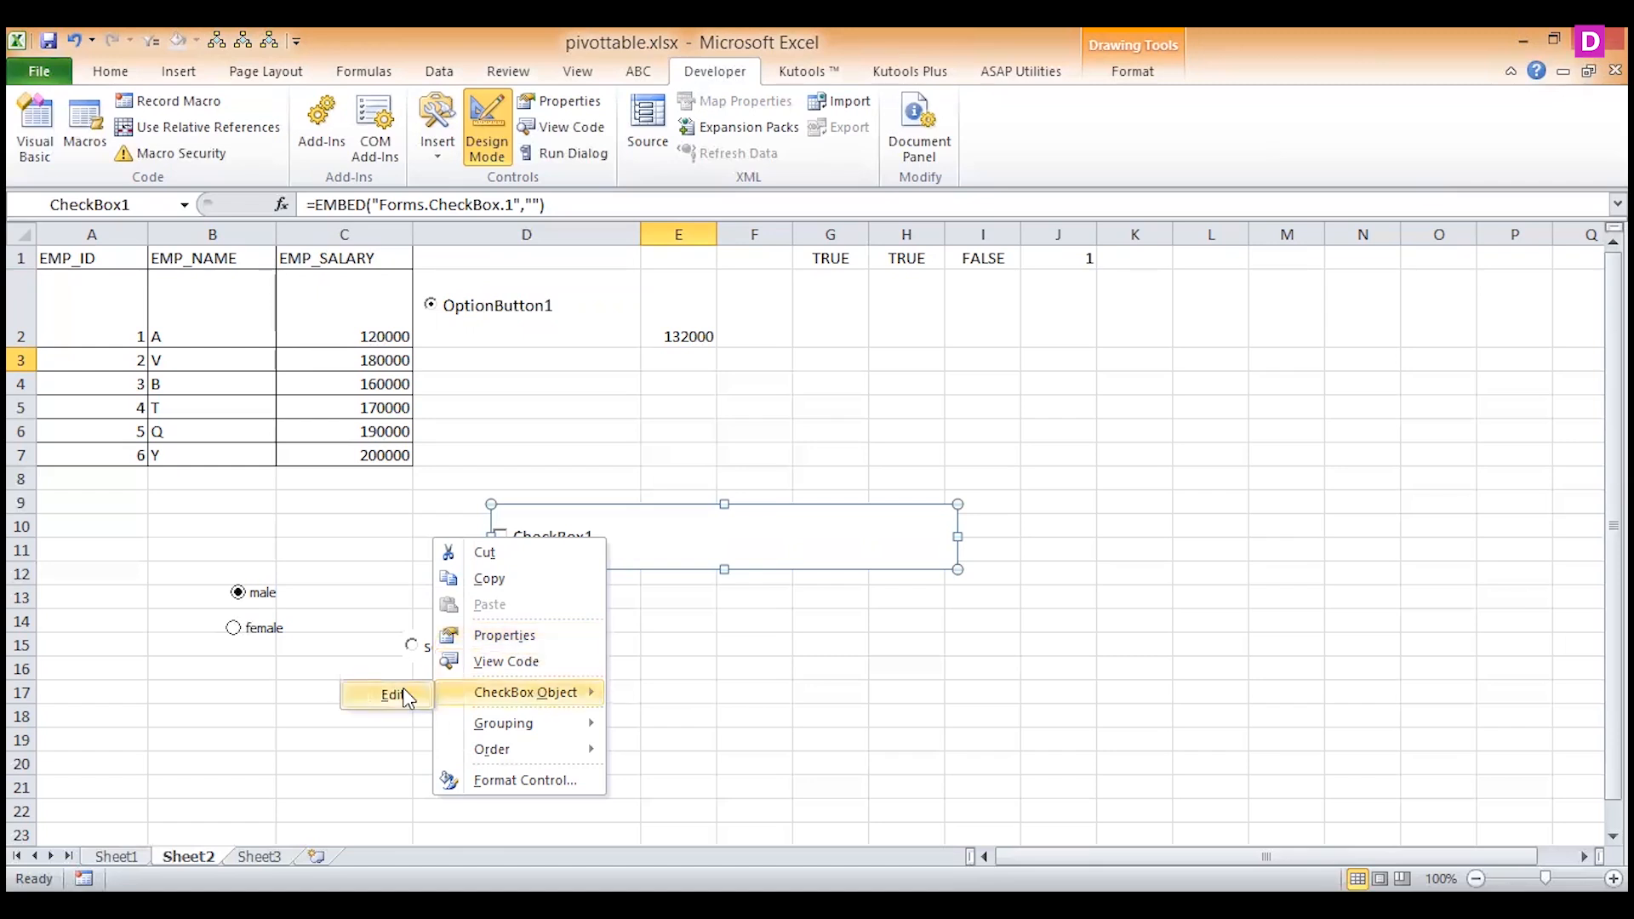
left_click(397, 695)
key("shift+Left")
key("shift+Left")
key("shift+Left")
key("shift+Left")
key("shift+Left")
key("shift+Left")
key("shift+Left")
key("shift+Left")
key("shift+Left")
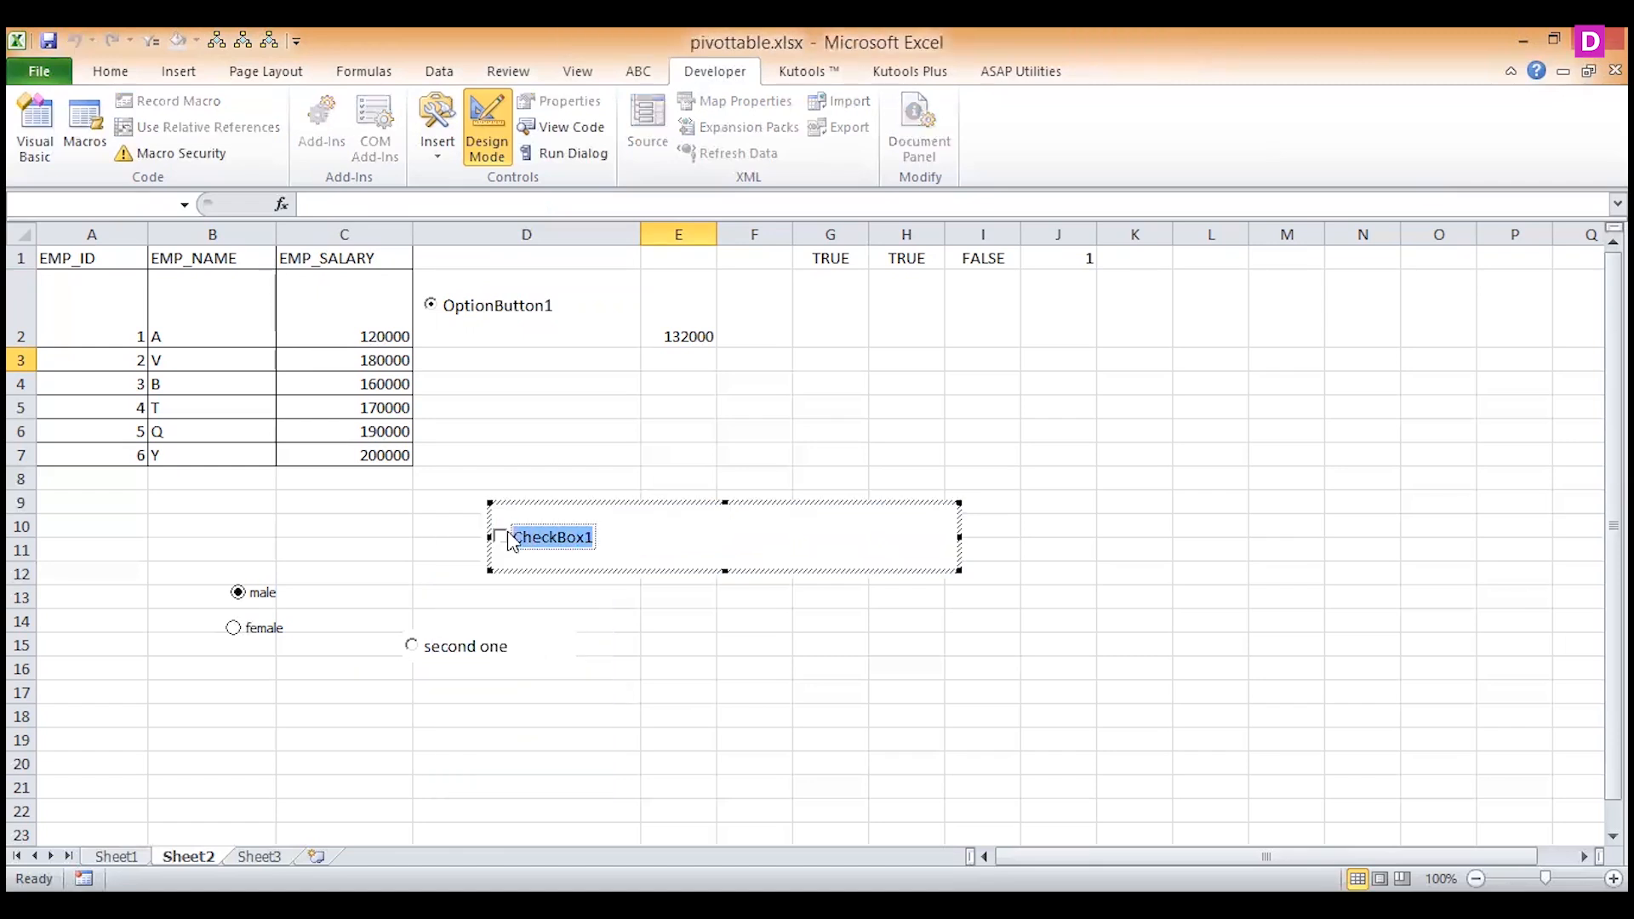
type("accept")
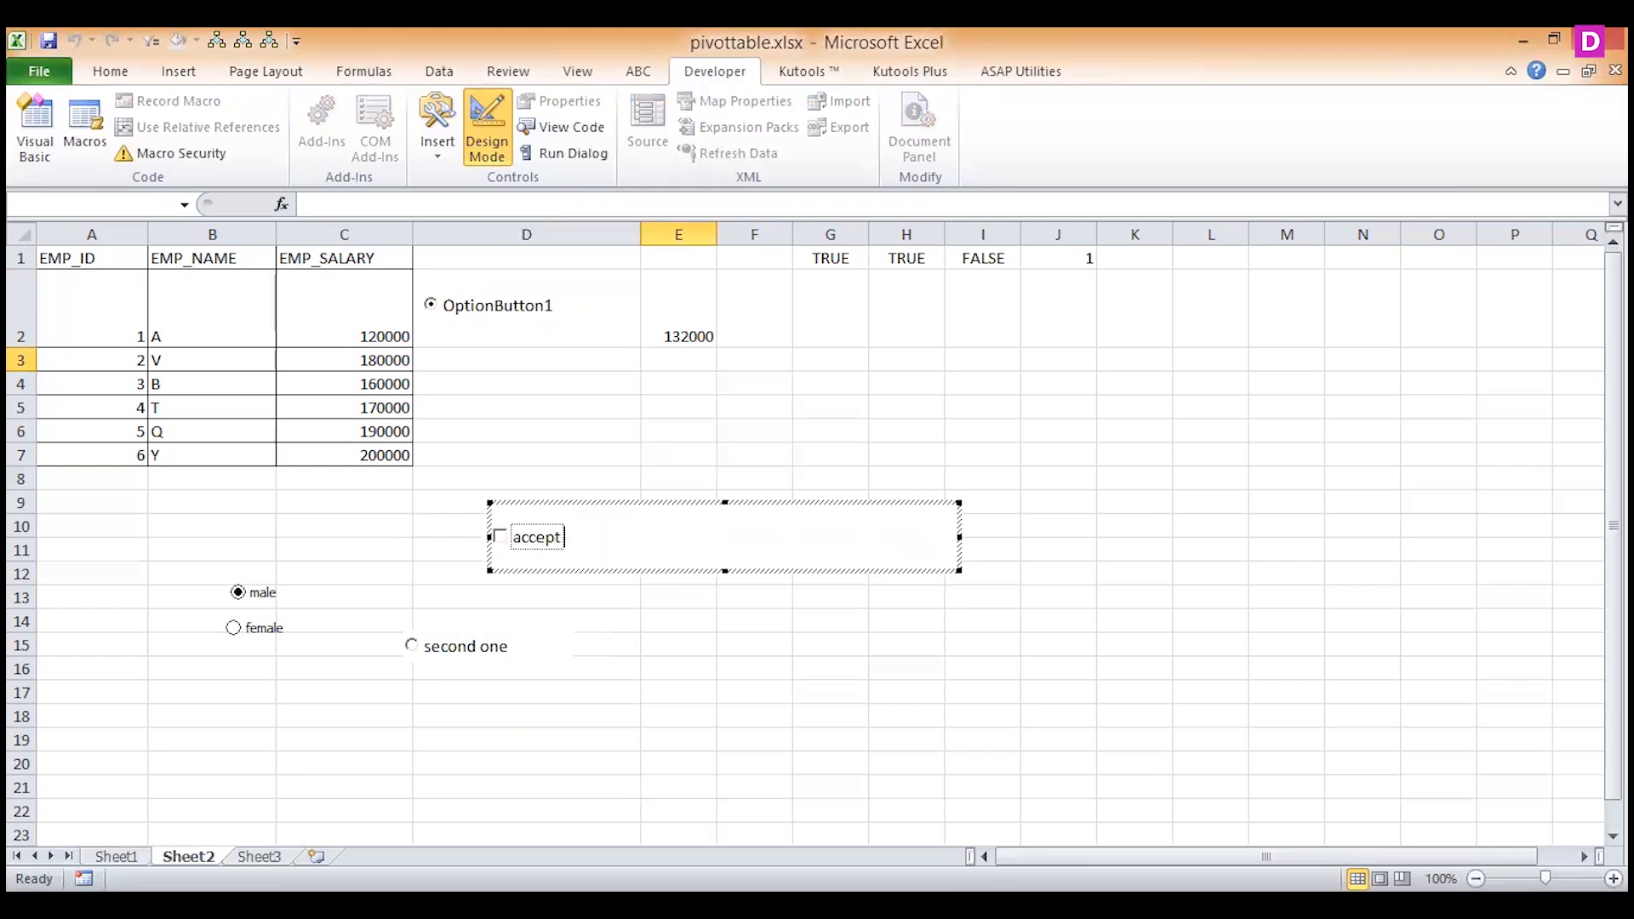
key("BackSpace")
key("BackSpace")
key("BackSpace")
key("BackSpace")
key("BackSpace")
key("BackSpace")
type("ACCEPT N")
key("BackSpace")
type("TERMS AND CO")
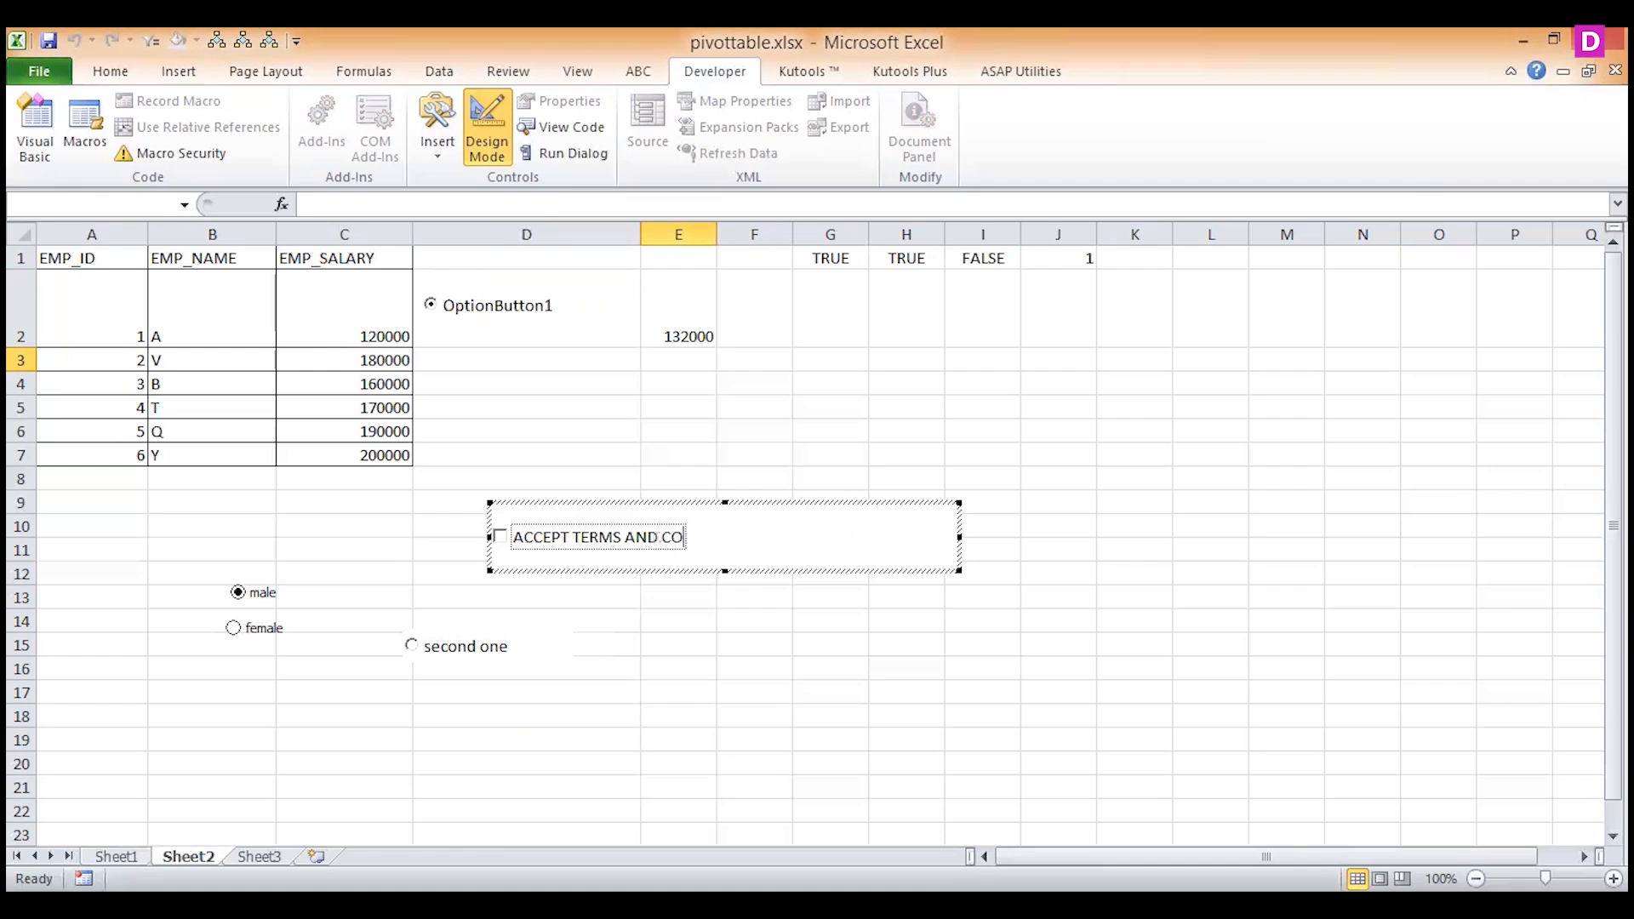
type("NDITION")
Leave Design Mode and tick the ACCEPT TERMS AND CONDITION check box to test it.
left_click(488, 149)
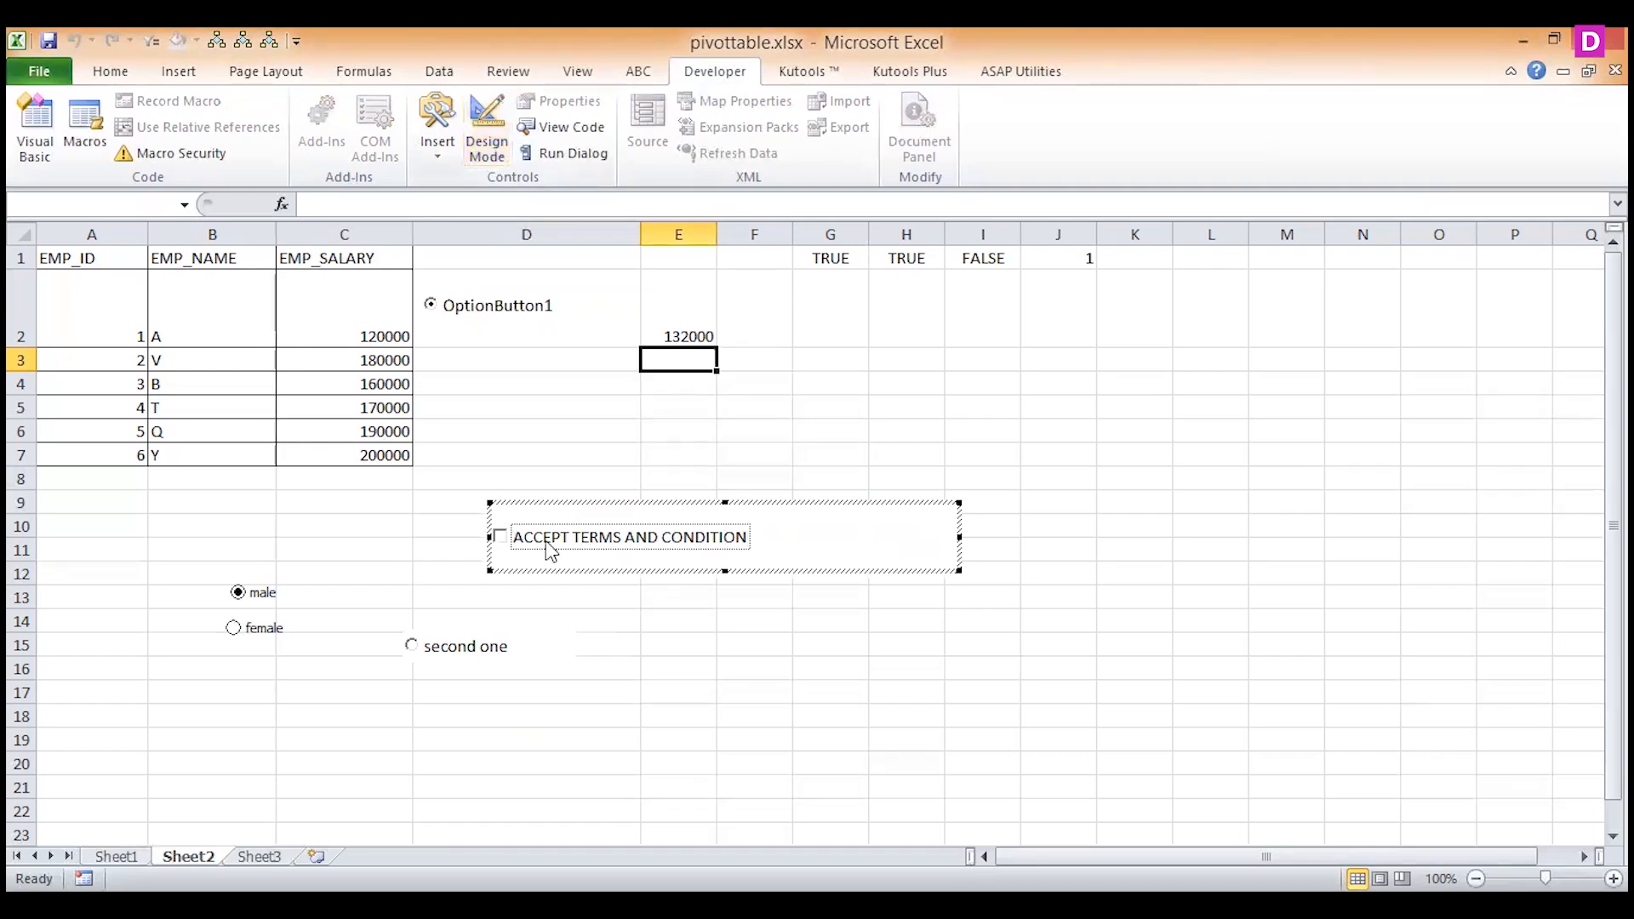
left_click(627, 646)
left_click(503, 541)
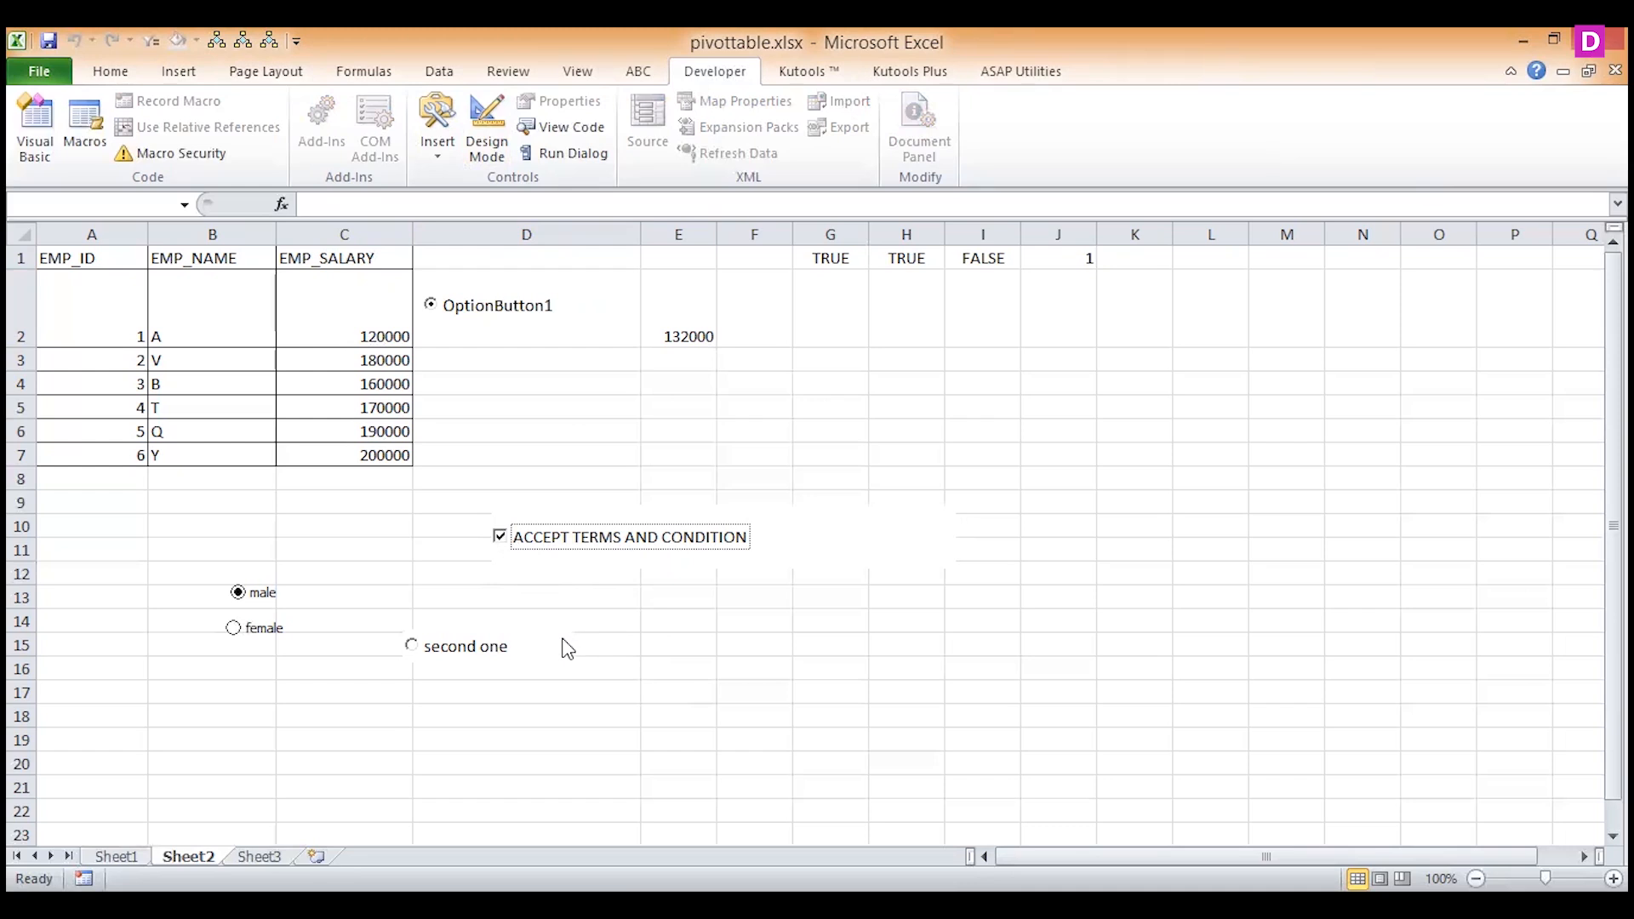
scroll(565, 646, "up", 3)
left_click(557, 646)
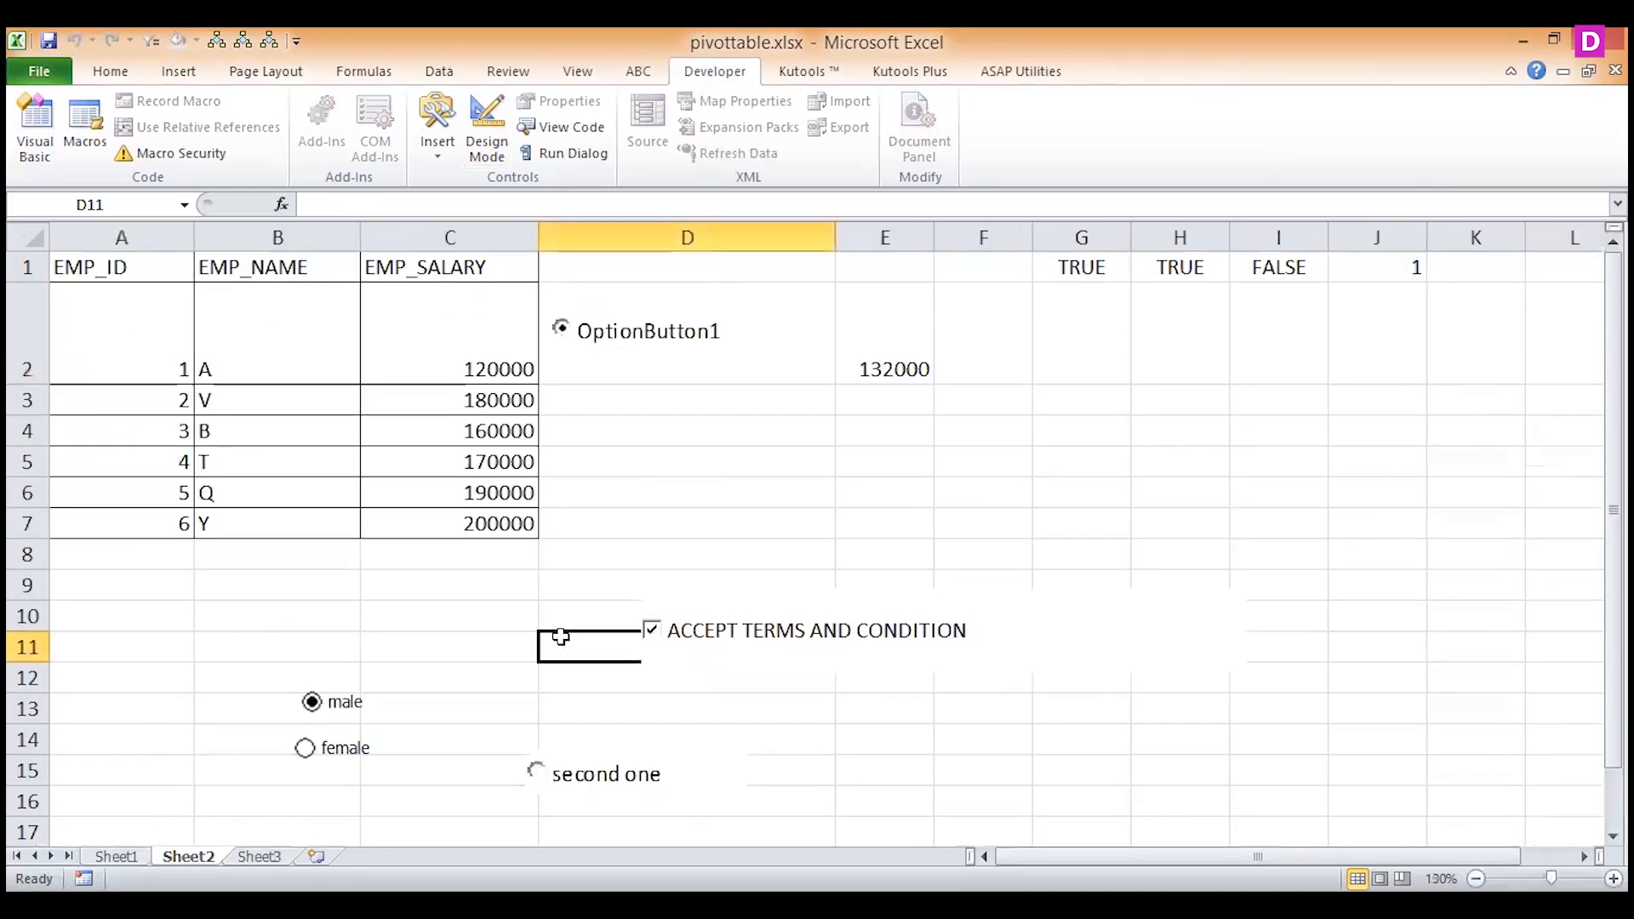
left_click(877, 642)
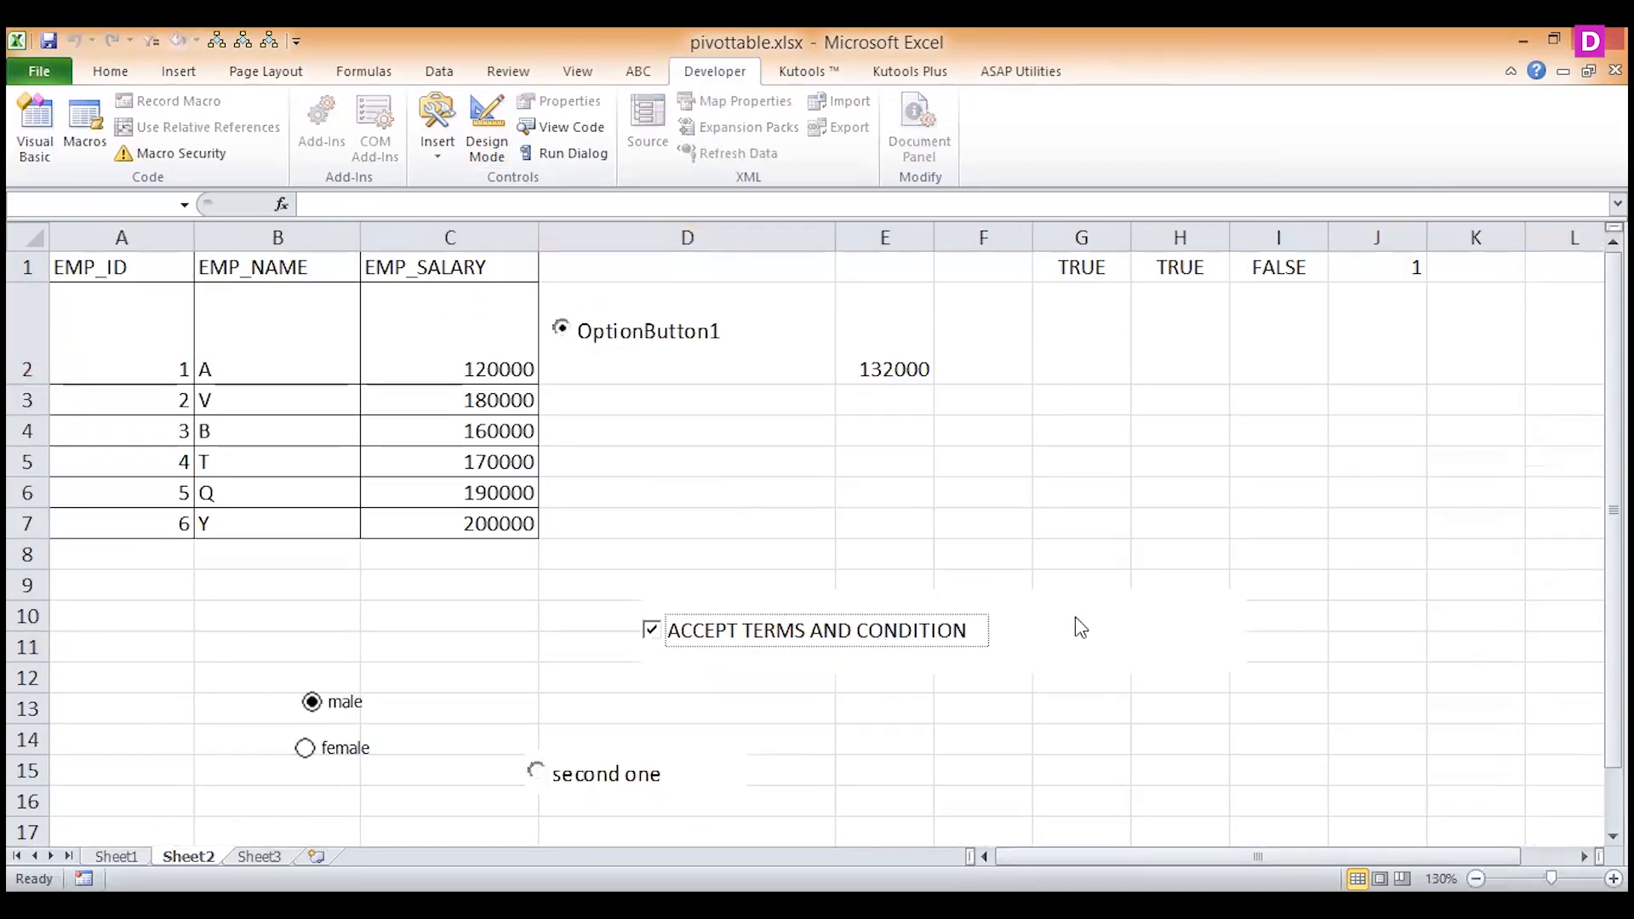
Return to Design Mode and set the ACCEPT TERMS AND CONDITION check box's linked cell to Q1.
left_click(493, 153)
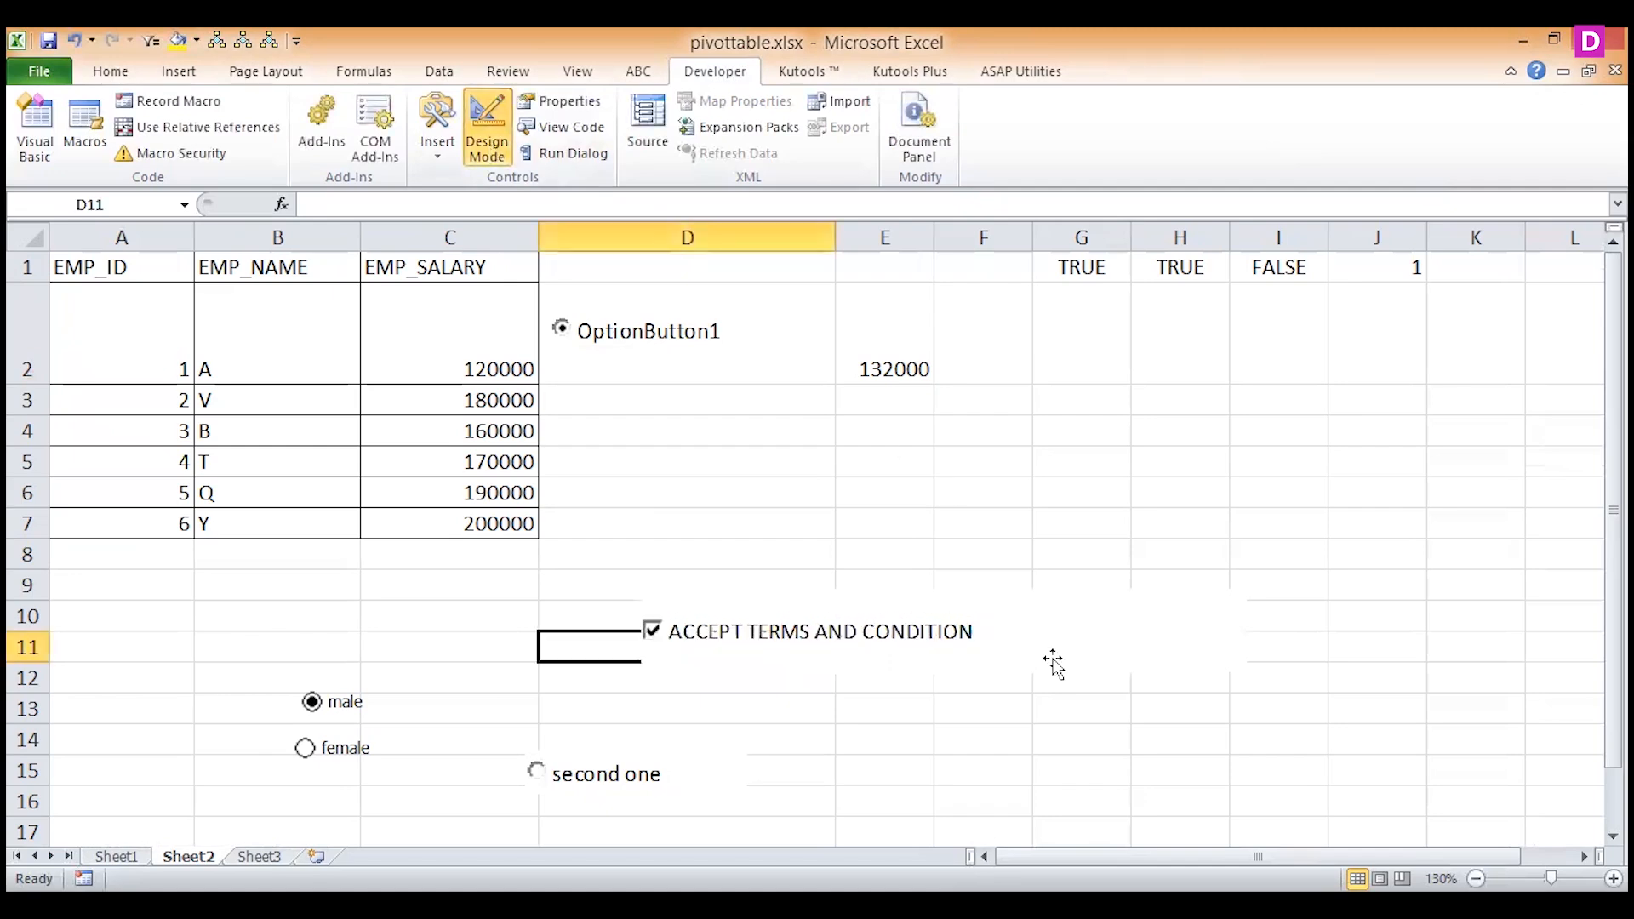
left_click(1047, 659)
right_click(1050, 662)
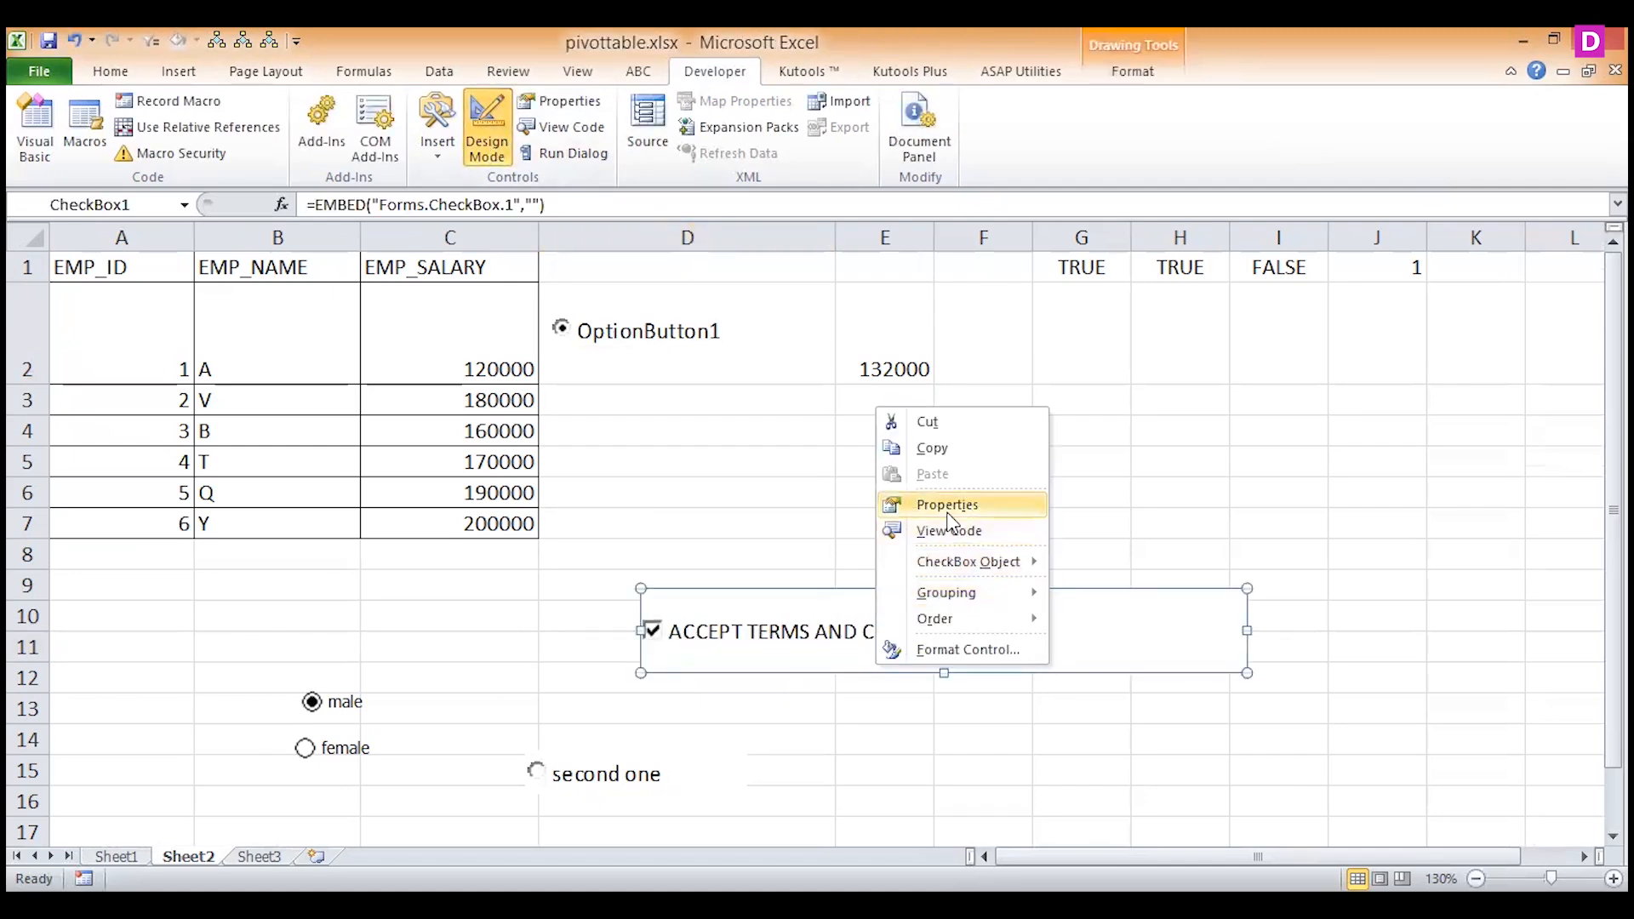
key("Return")
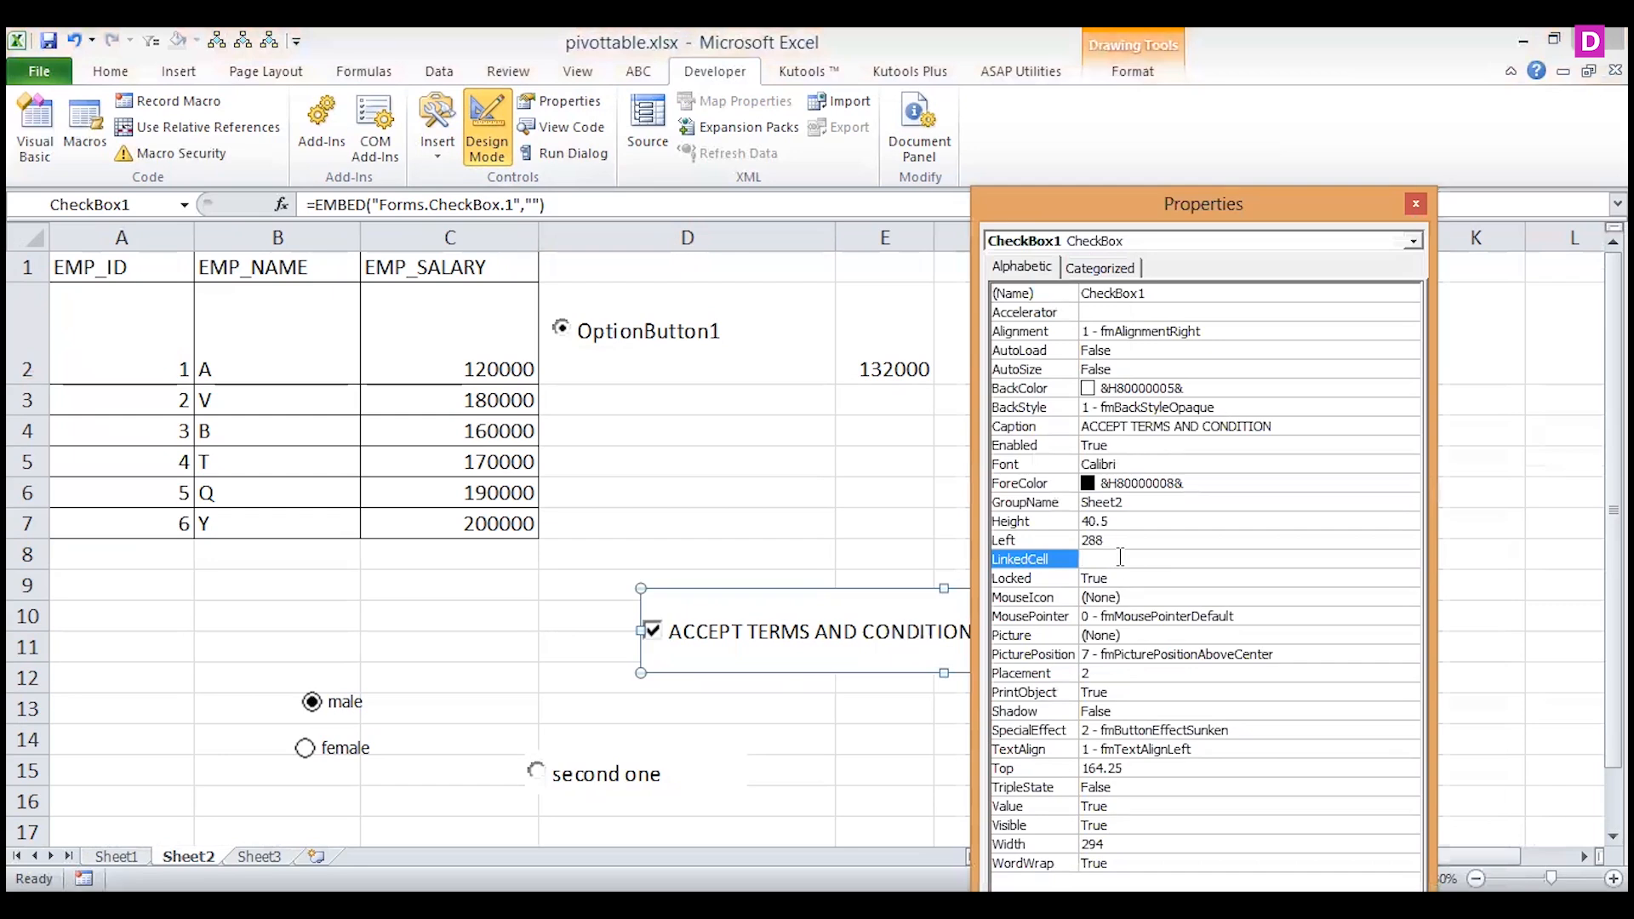
type("Q1")
left_click(1415, 207)
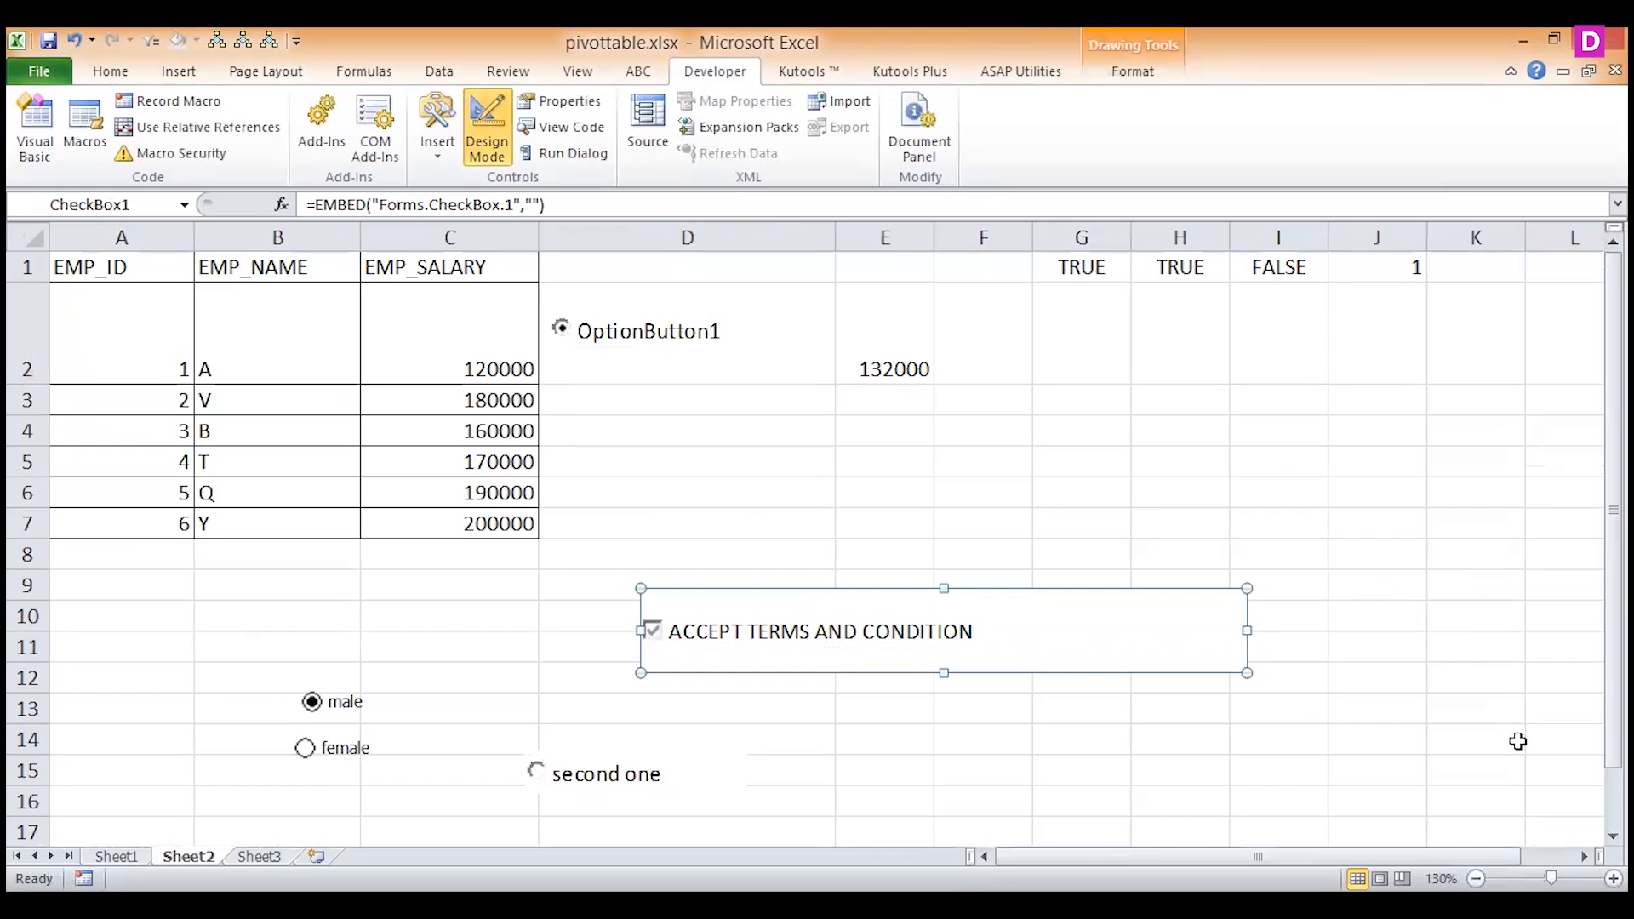
Leave Design Mode and toggle the ACCEPT TERMS AND CONDITION check box to test its link to Q1, leaving it ticked.
left_click(1584, 857)
left_click(1584, 857)
left_click(1583, 857)
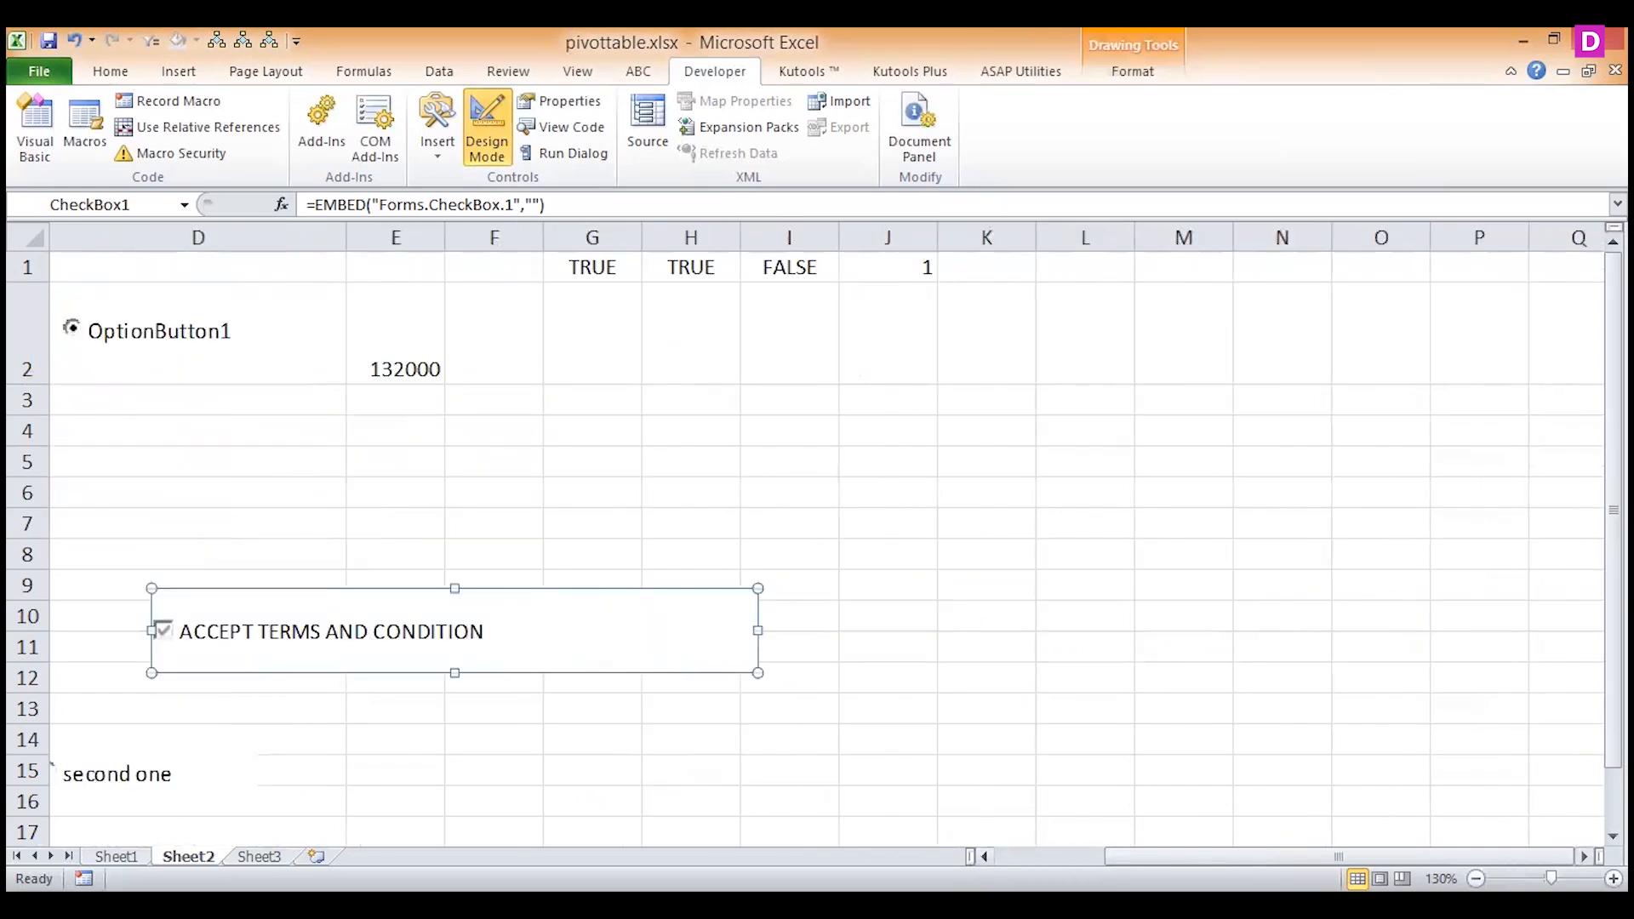
left_click(1583, 856)
left_click_drag(1361, 857, 1320, 857)
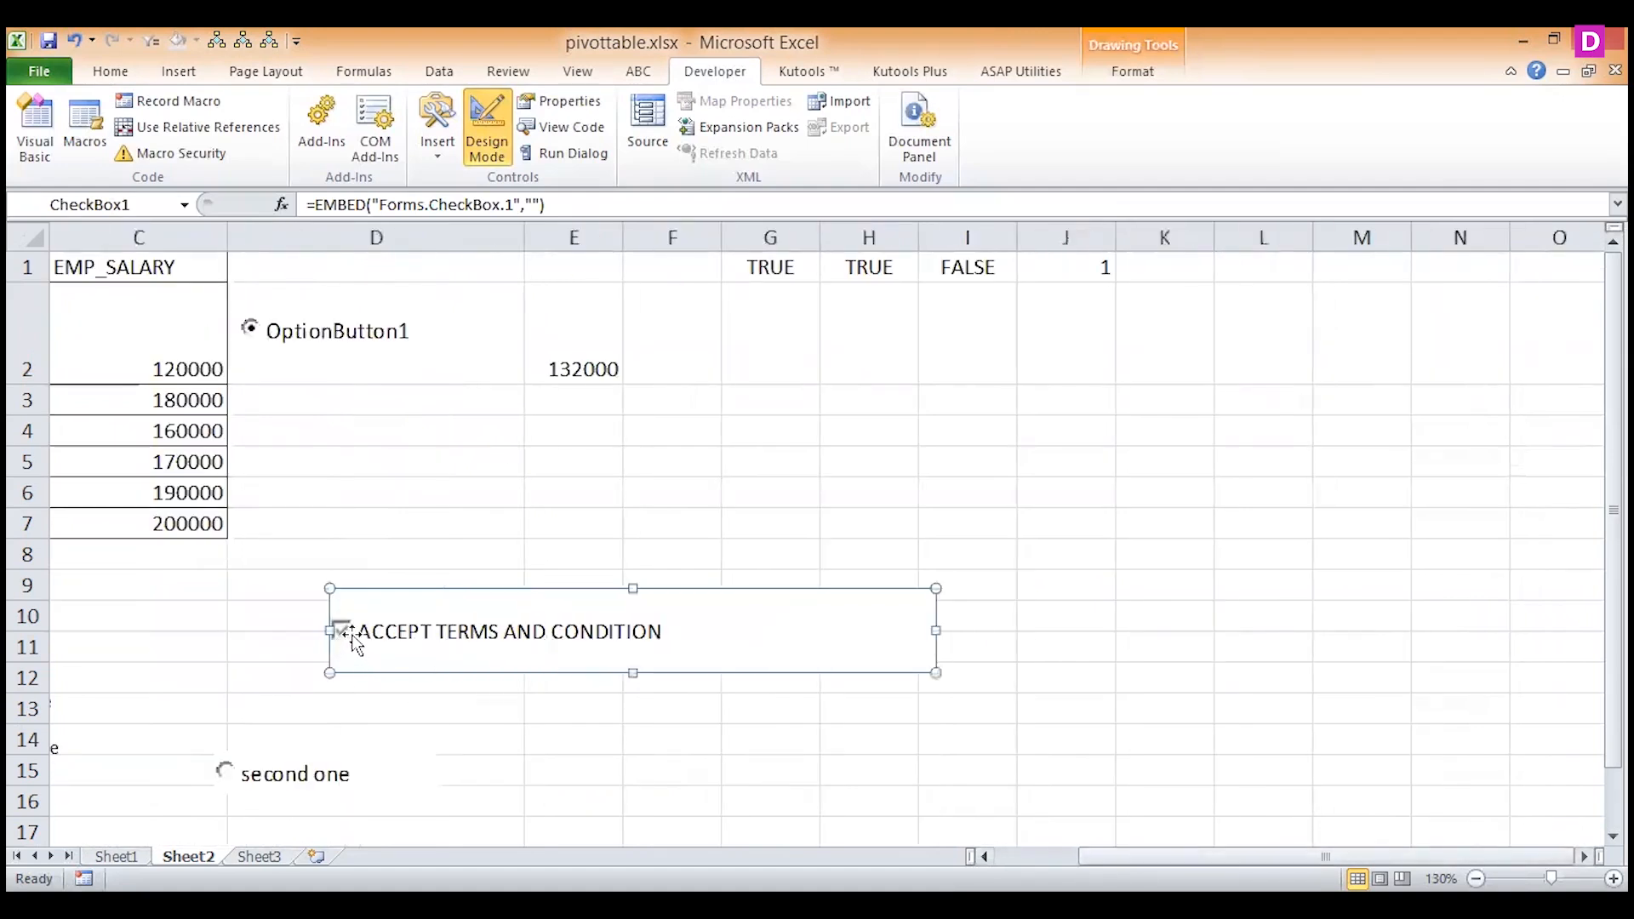
left_click(487, 136)
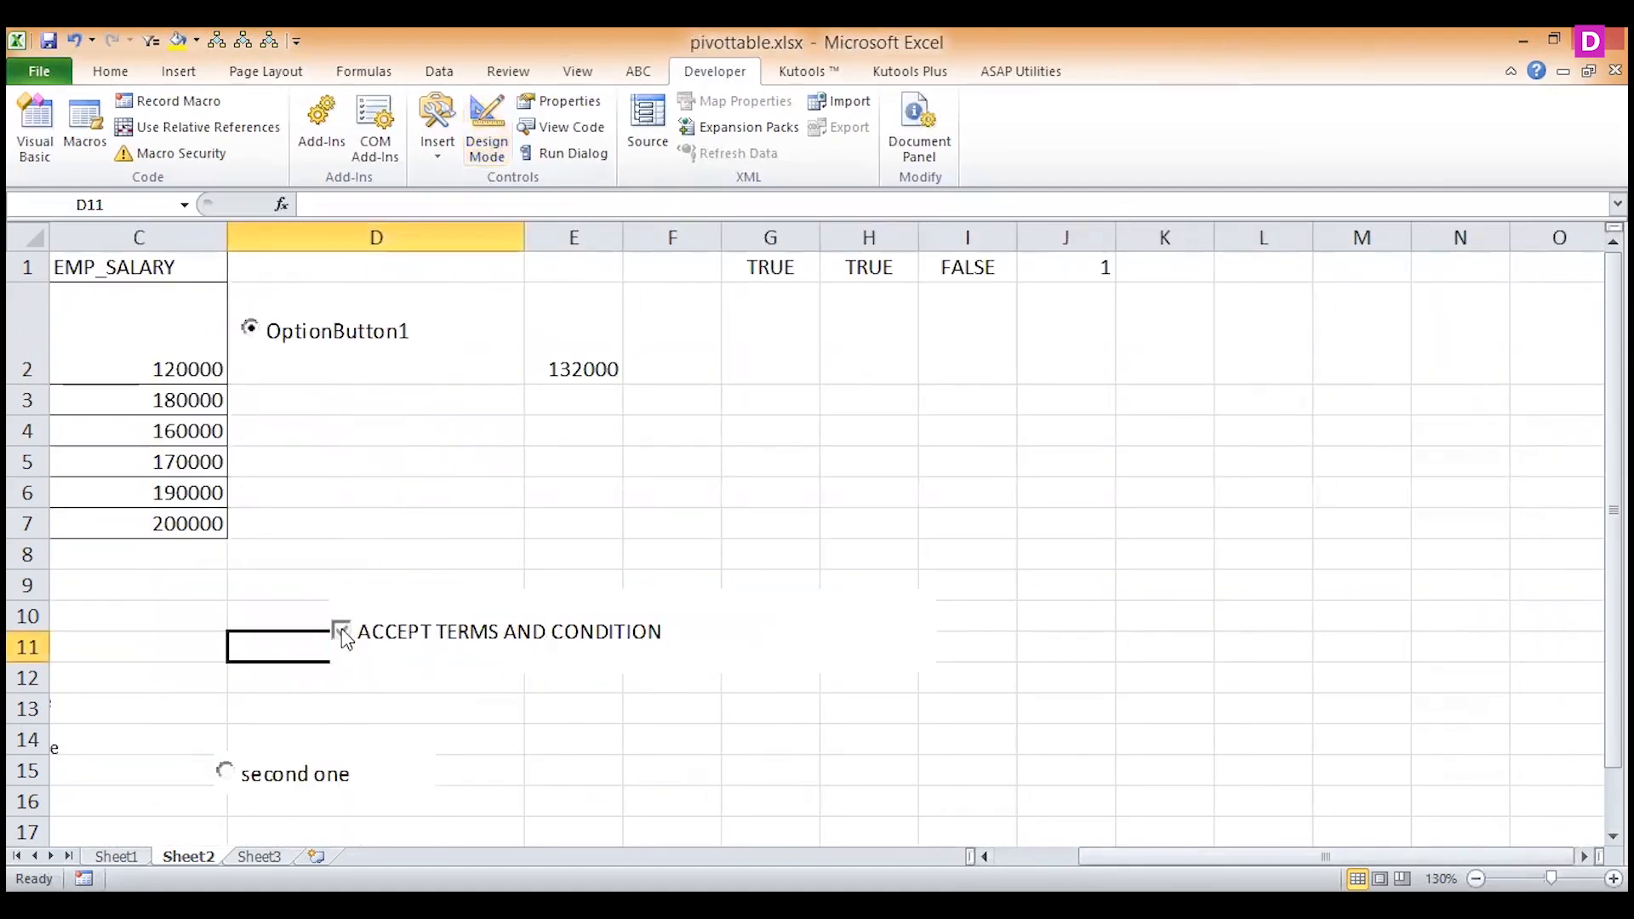
left_click(342, 632)
left_click_drag(1326, 857, 1251, 857)
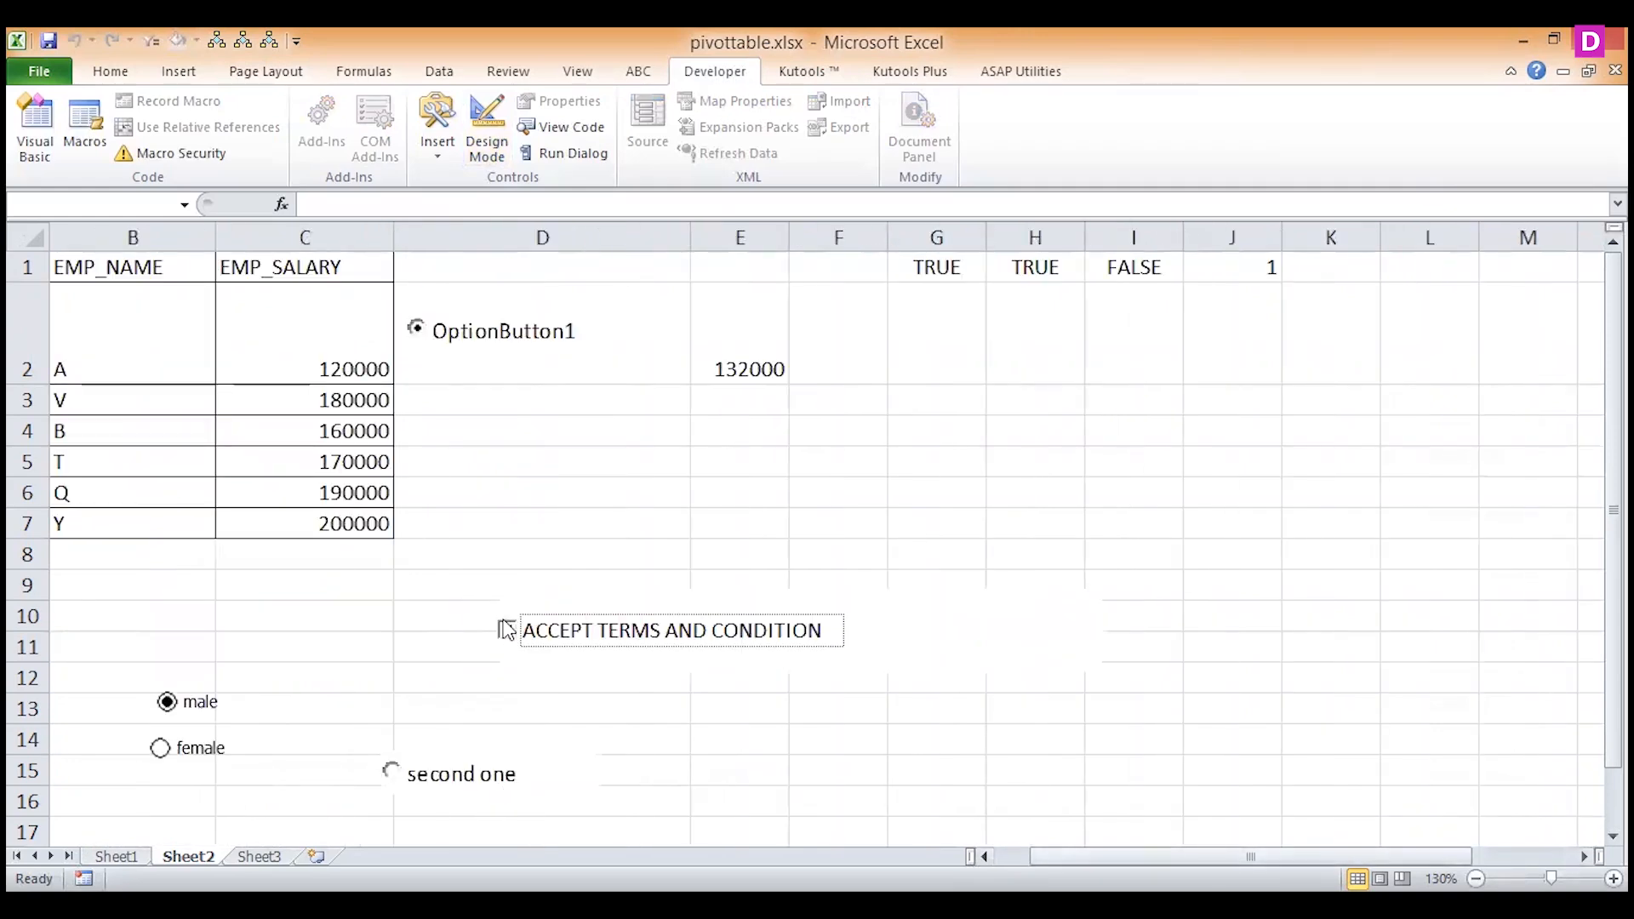
left_click(508, 631)
left_click_drag(1251, 857, 1162, 835)
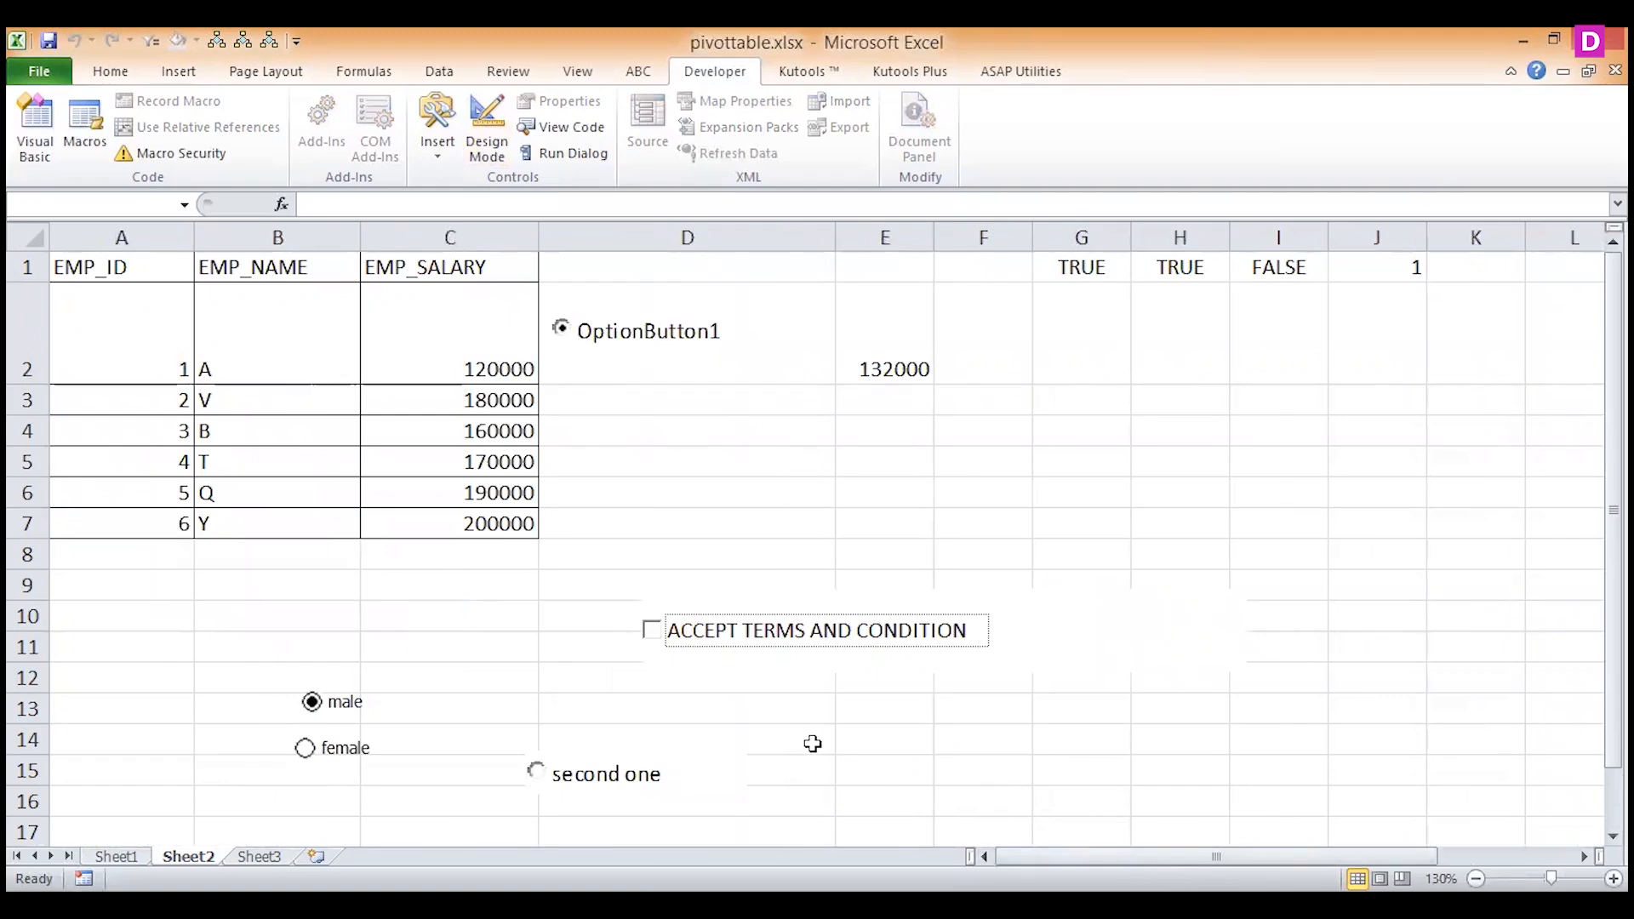
left_click(651, 630)
Re-enter Design Mode and review the check box's properties in alphabetic and categorized order.
left_click(492, 149)
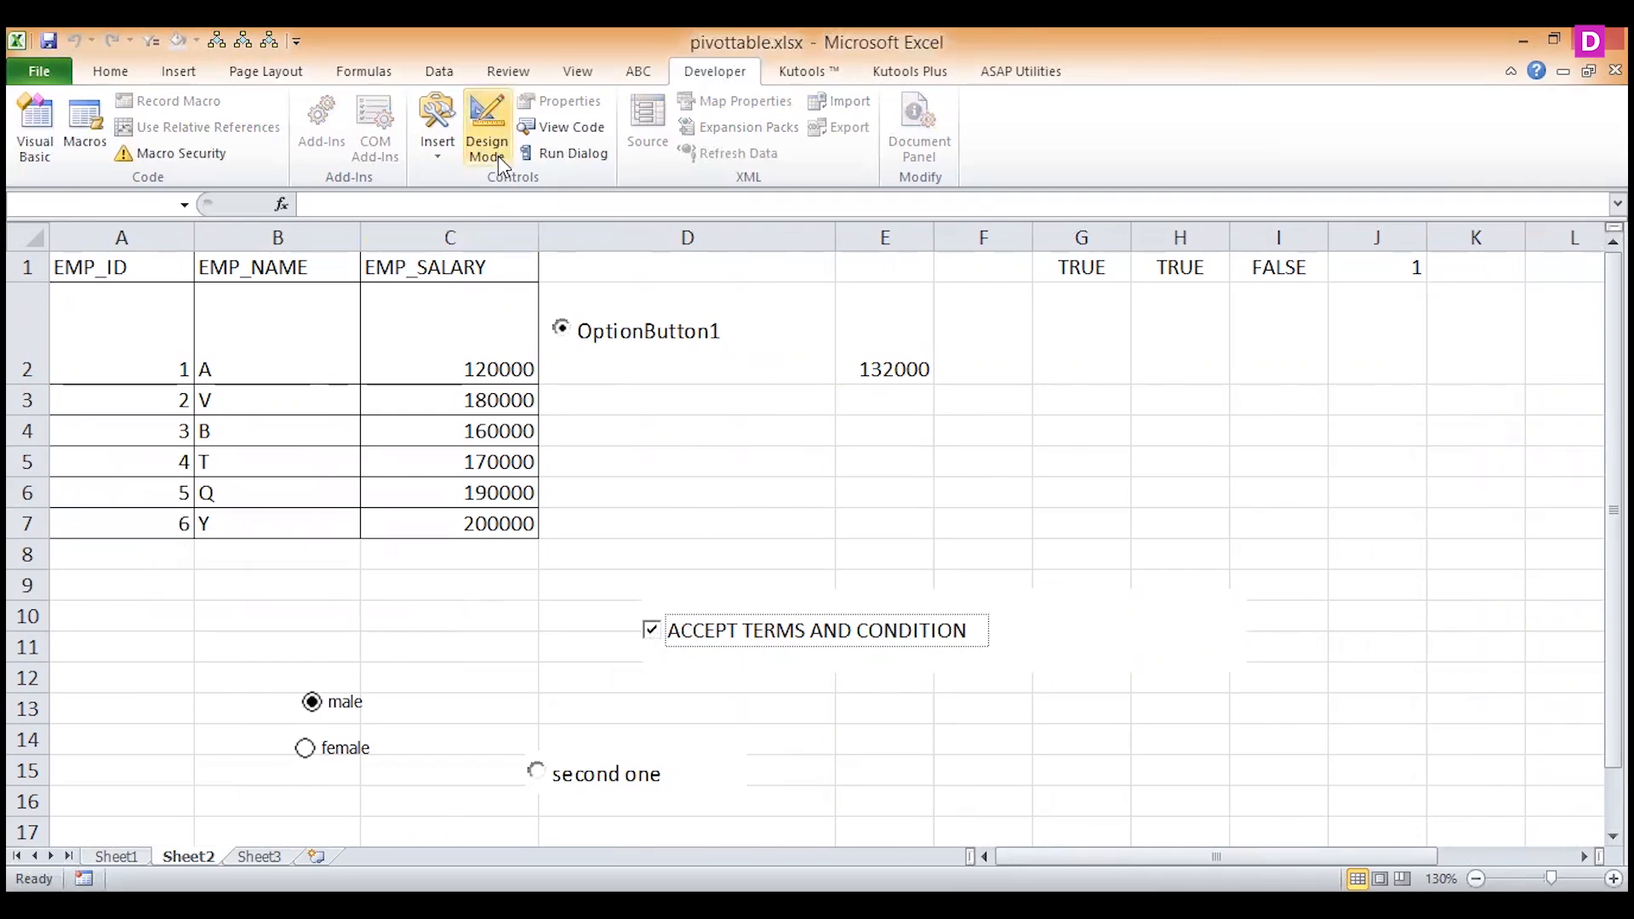
left_click(898, 604)
right_click(724, 606)
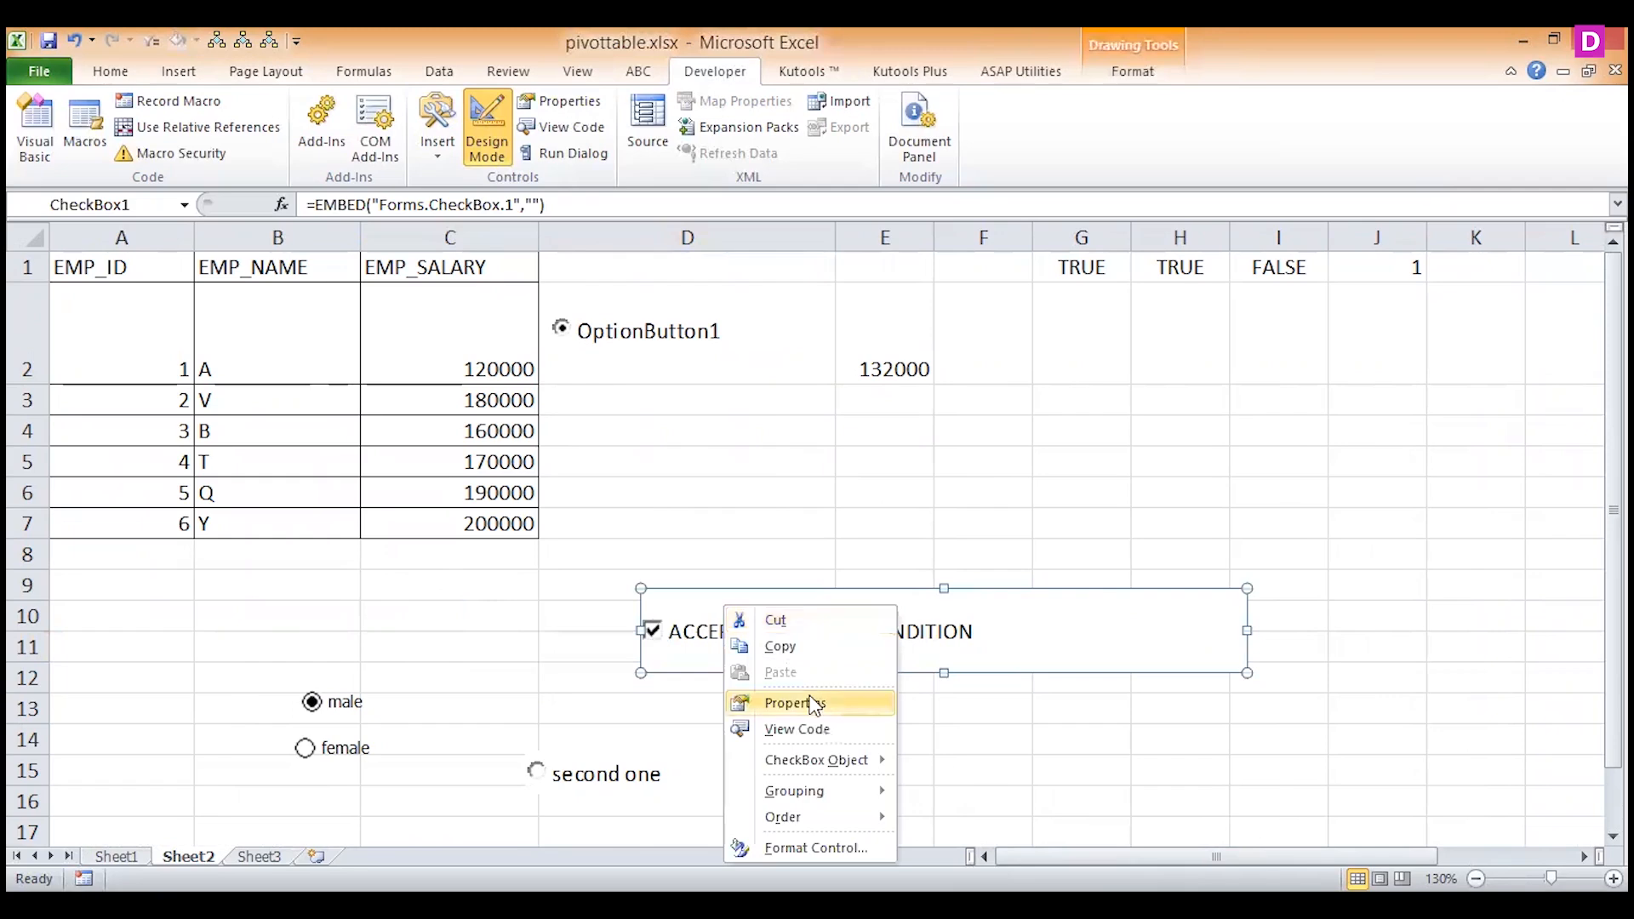
left_click(795, 703)
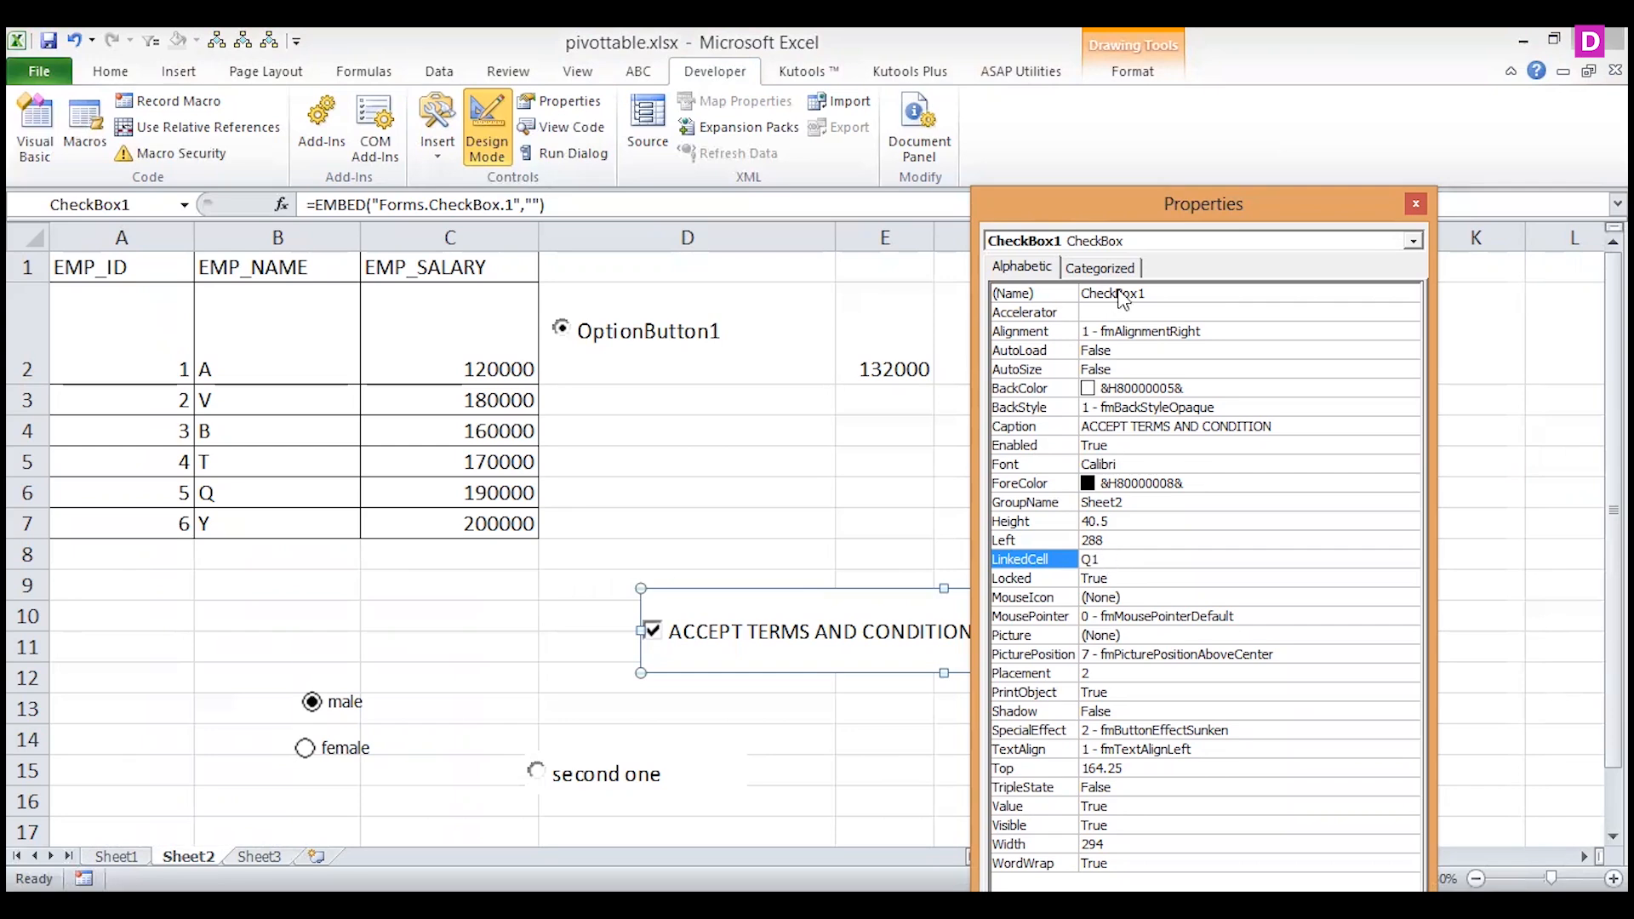
left_click(1096, 269)
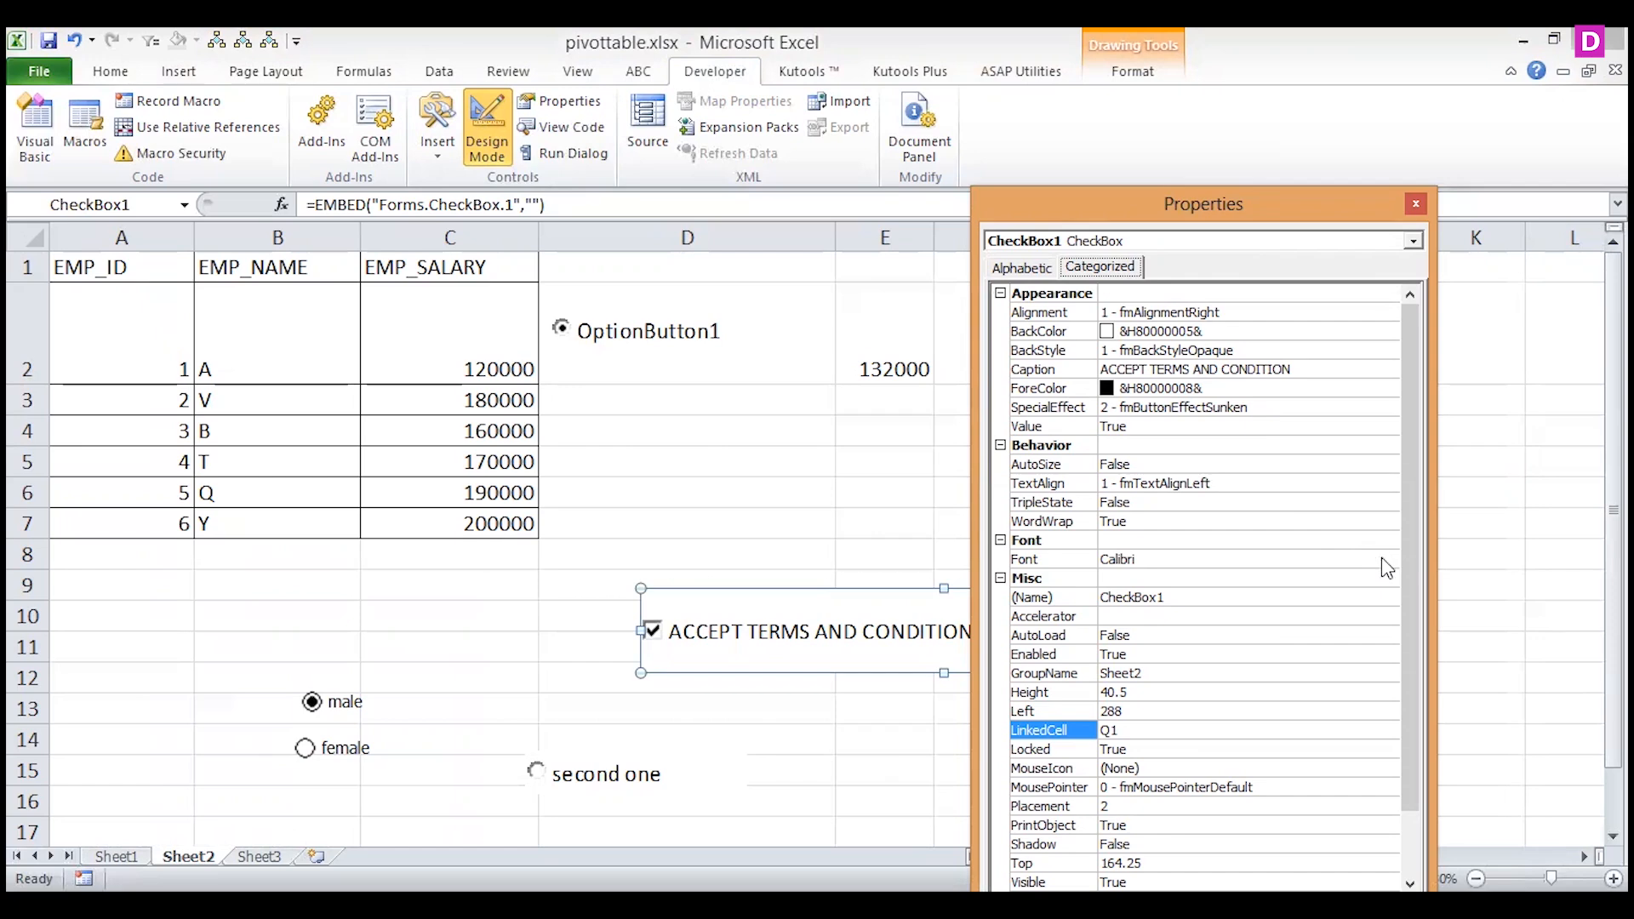
left_click_drag(1415, 575, 1428, 543)
left_click(1414, 206)
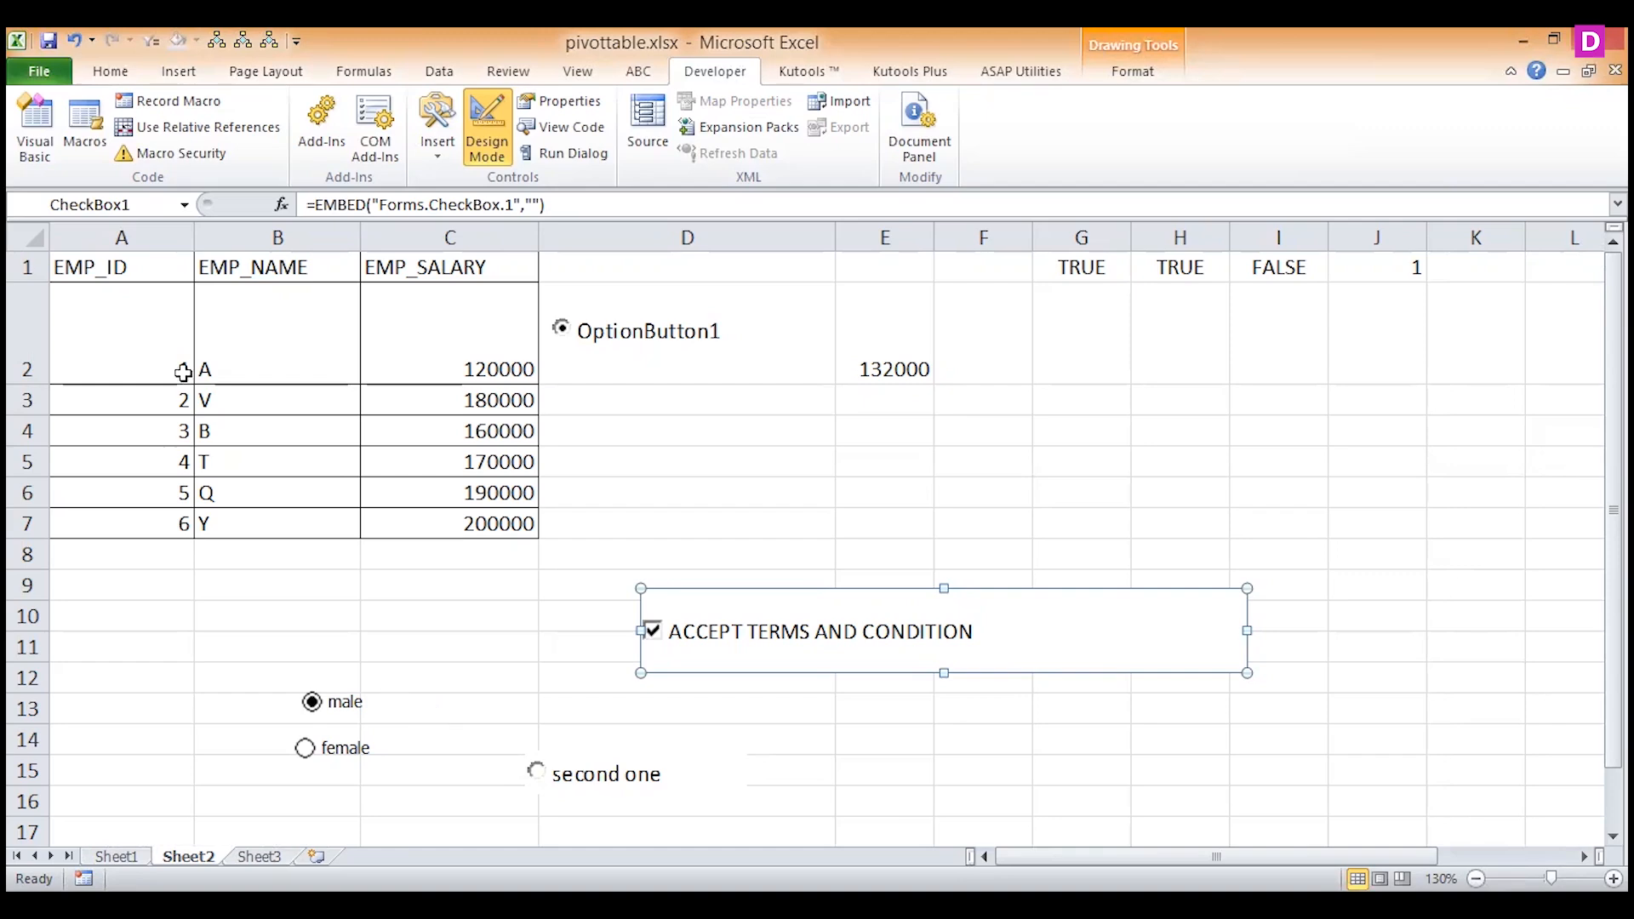
Switch to Sheet3 and insert an ActiveX label spanning about columns A to C in rows 2 and 3.
left_click(431, 146)
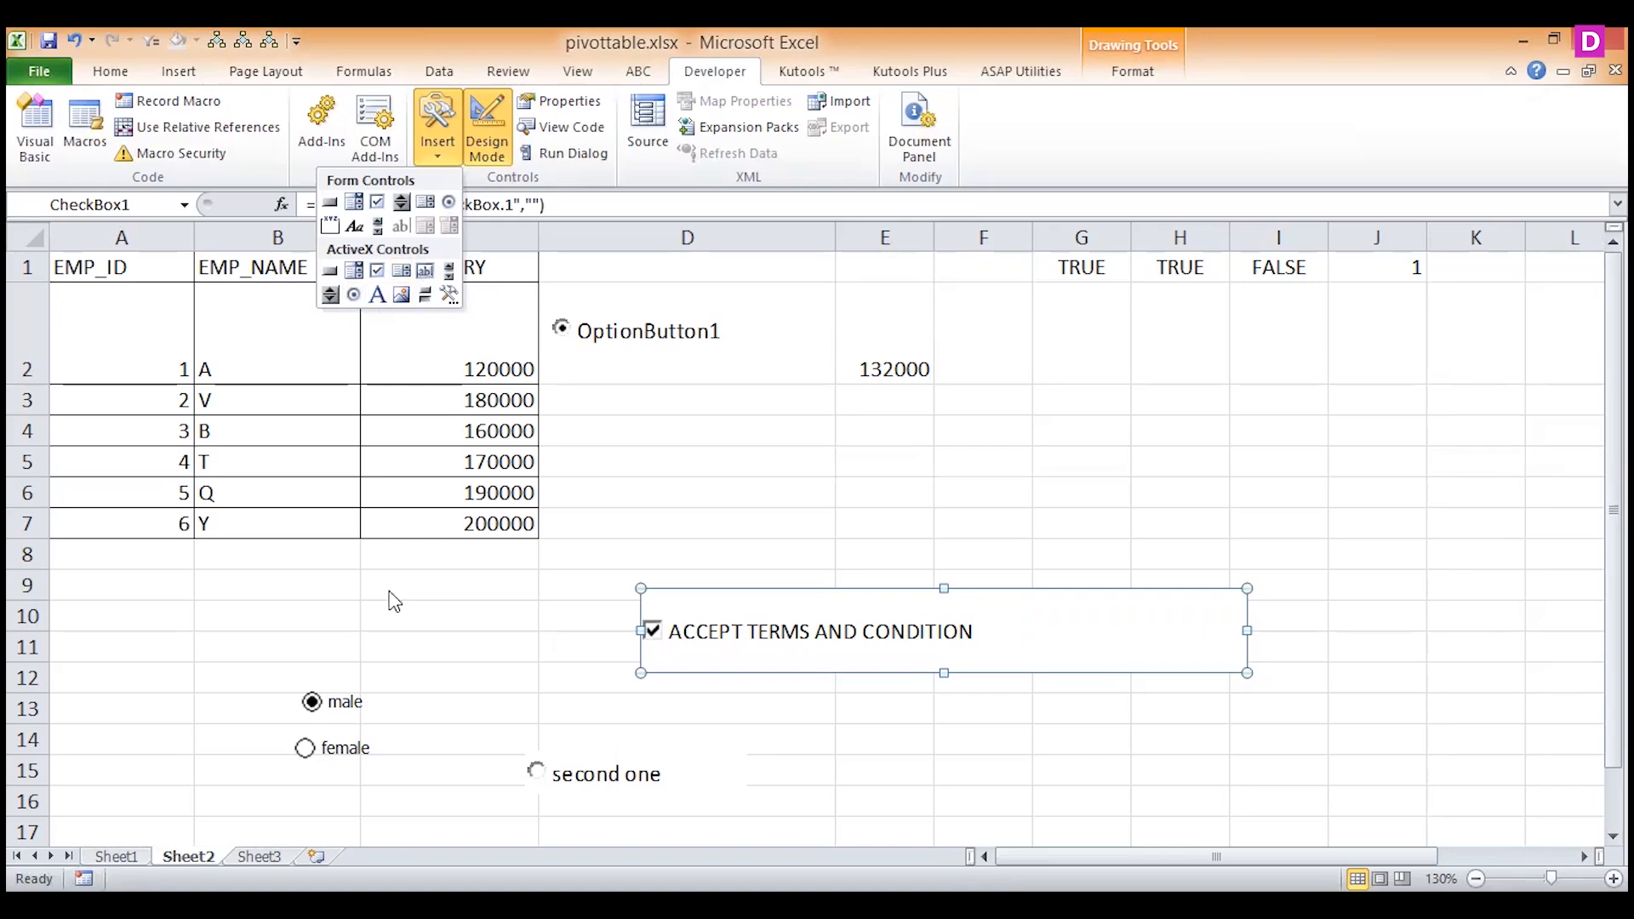
left_click(259, 857)
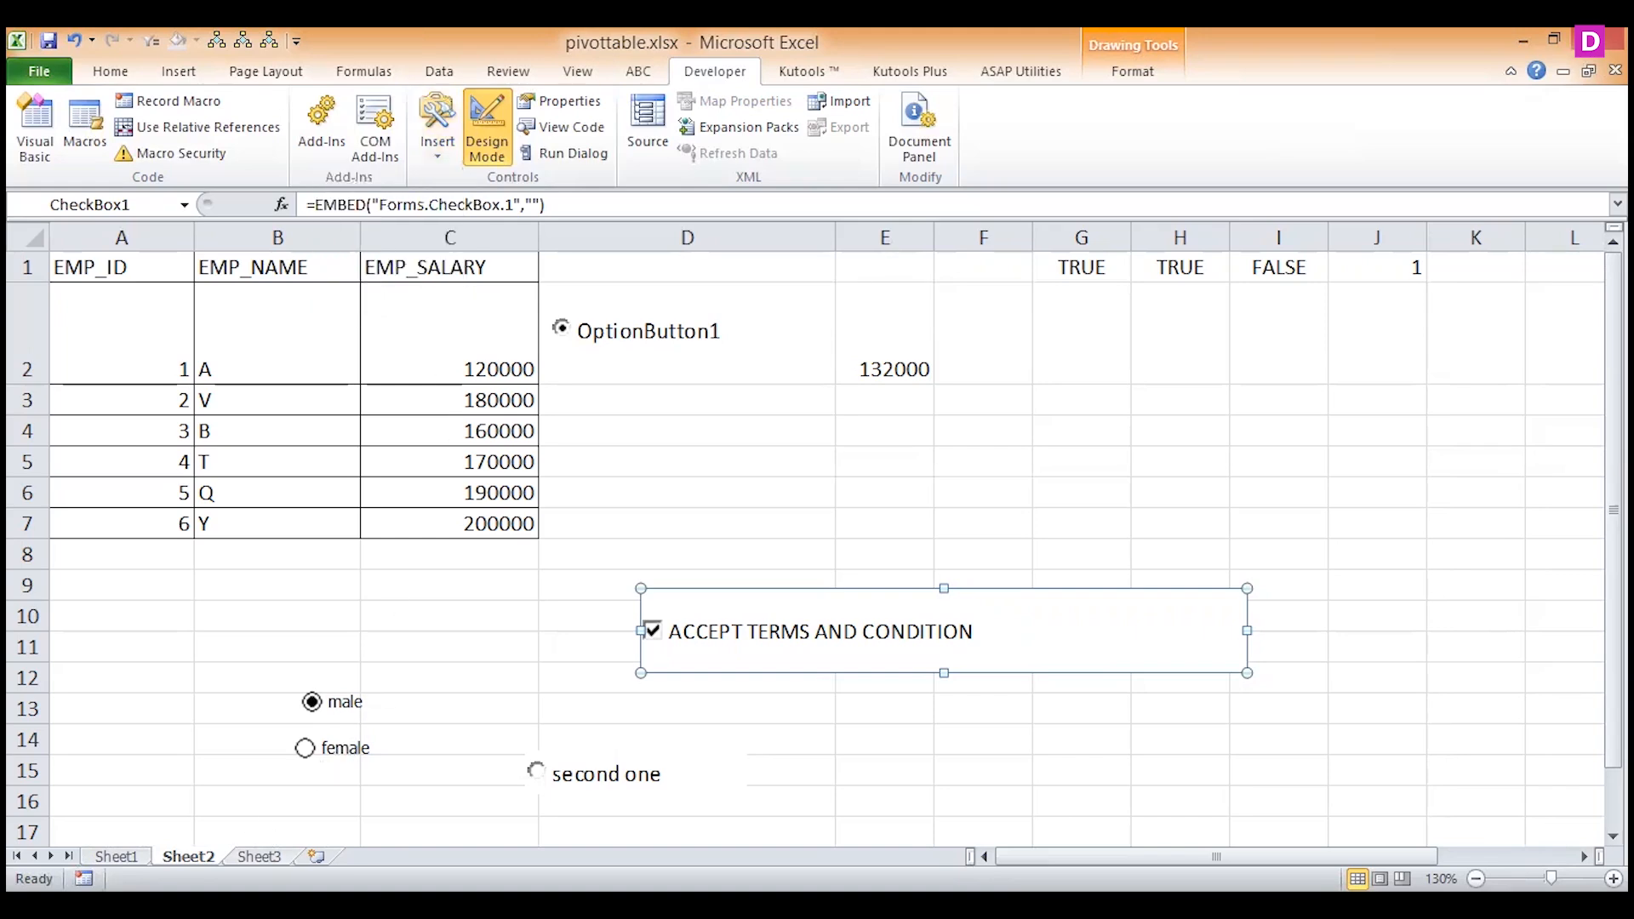
left_click(259, 857)
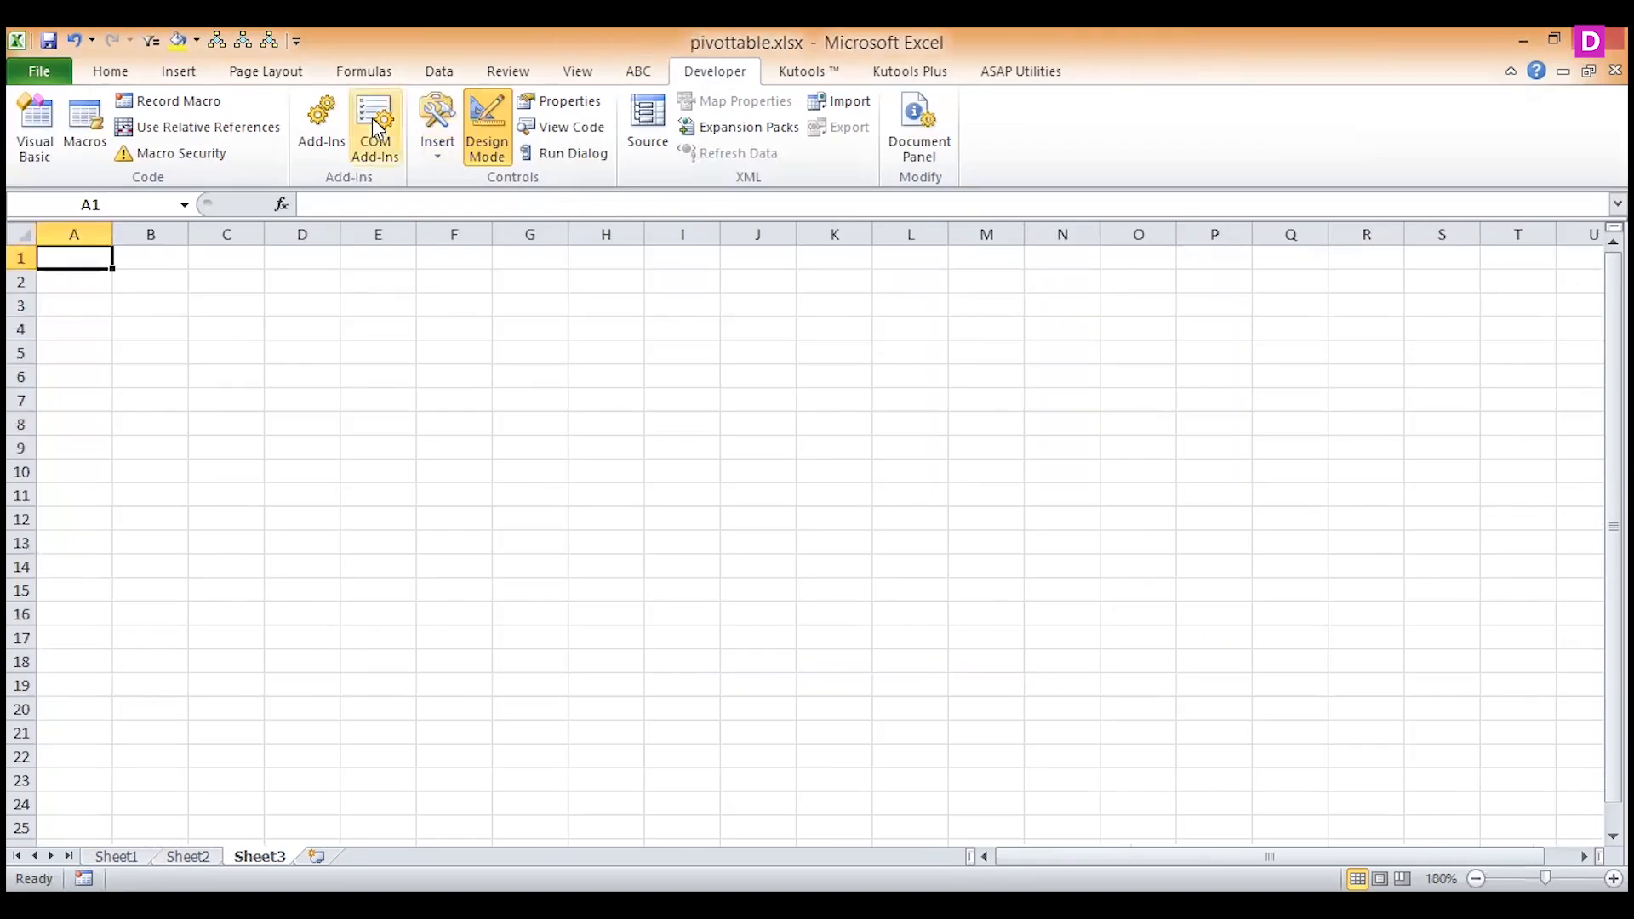
left_click(437, 146)
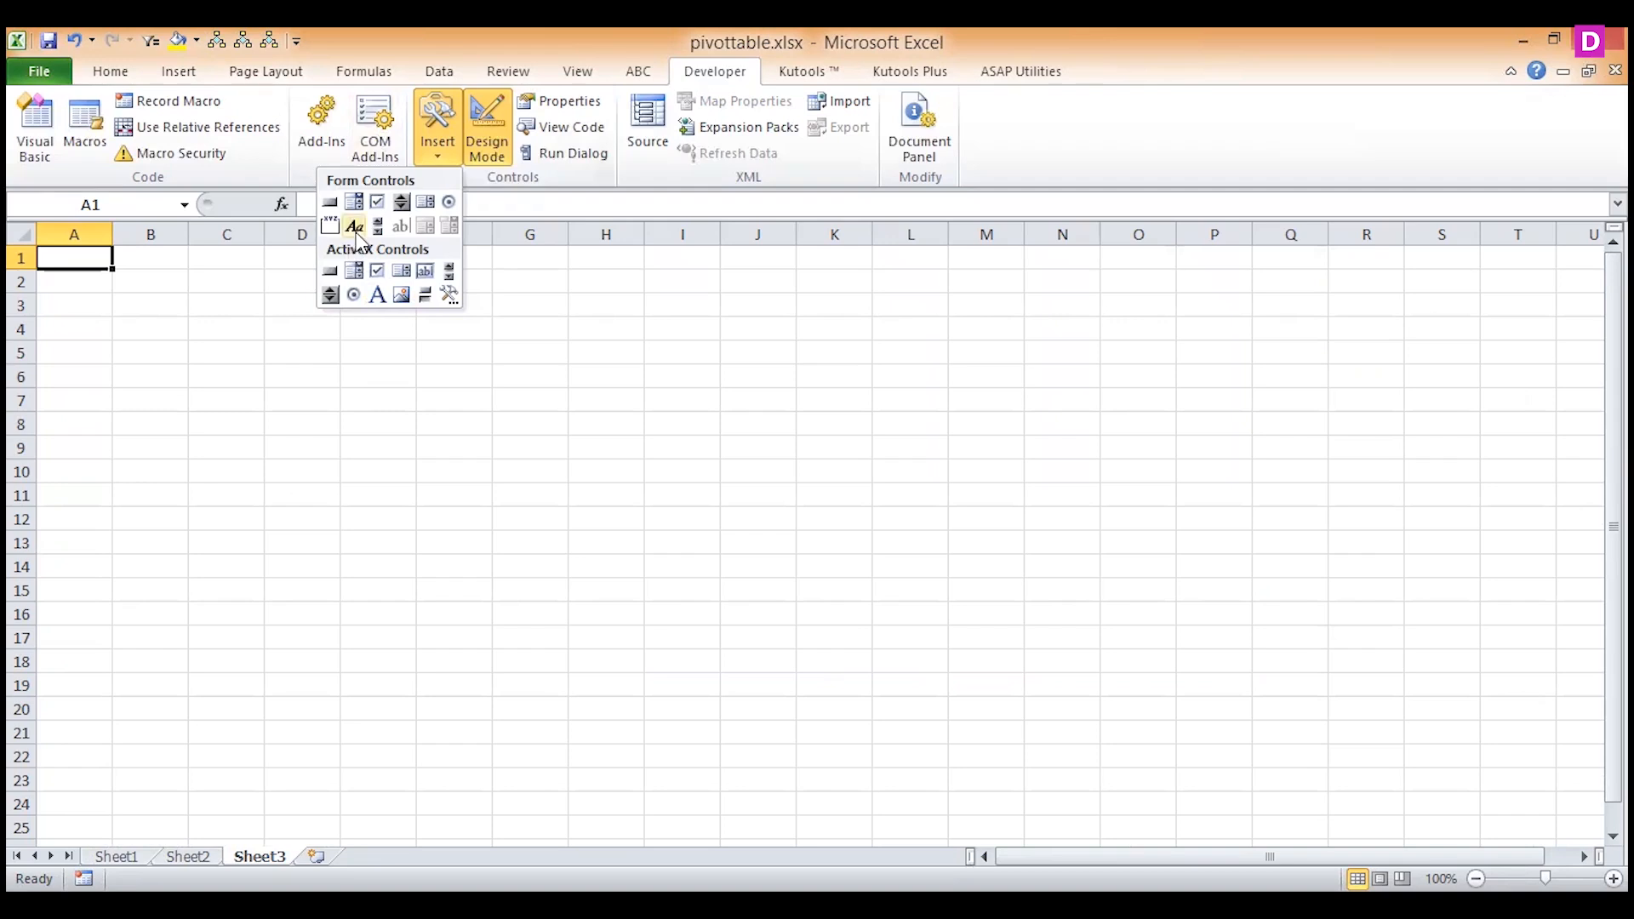
left_click(375, 296)
left_click_drag(87, 271, 248, 318)
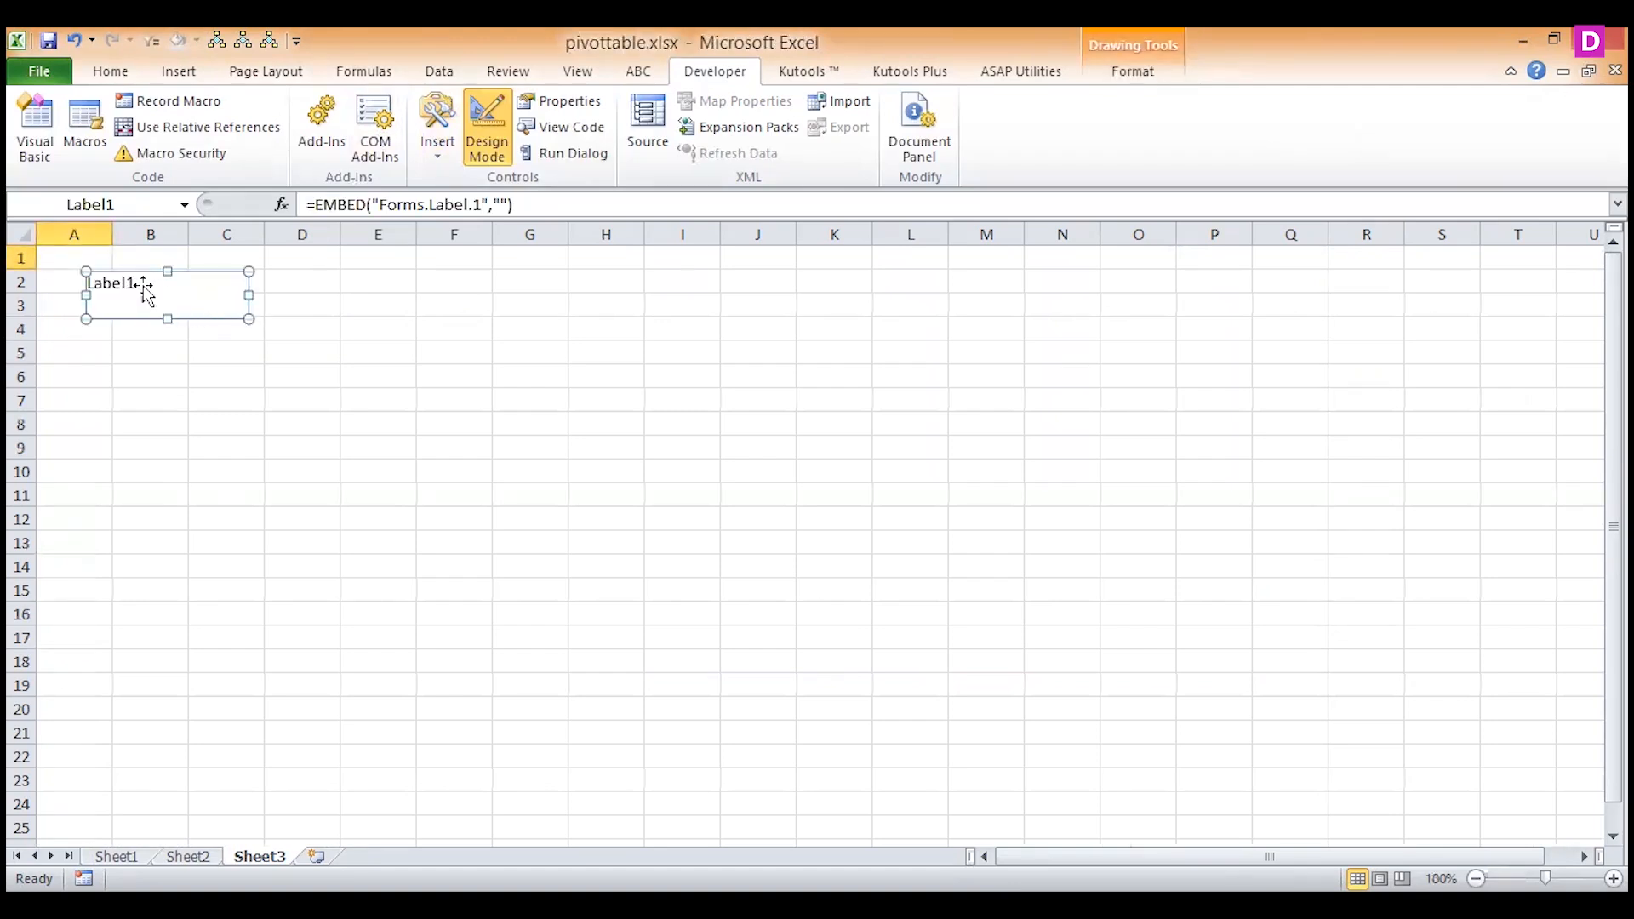
Change the new label's caption to USERNAME.
right_click(145, 289)
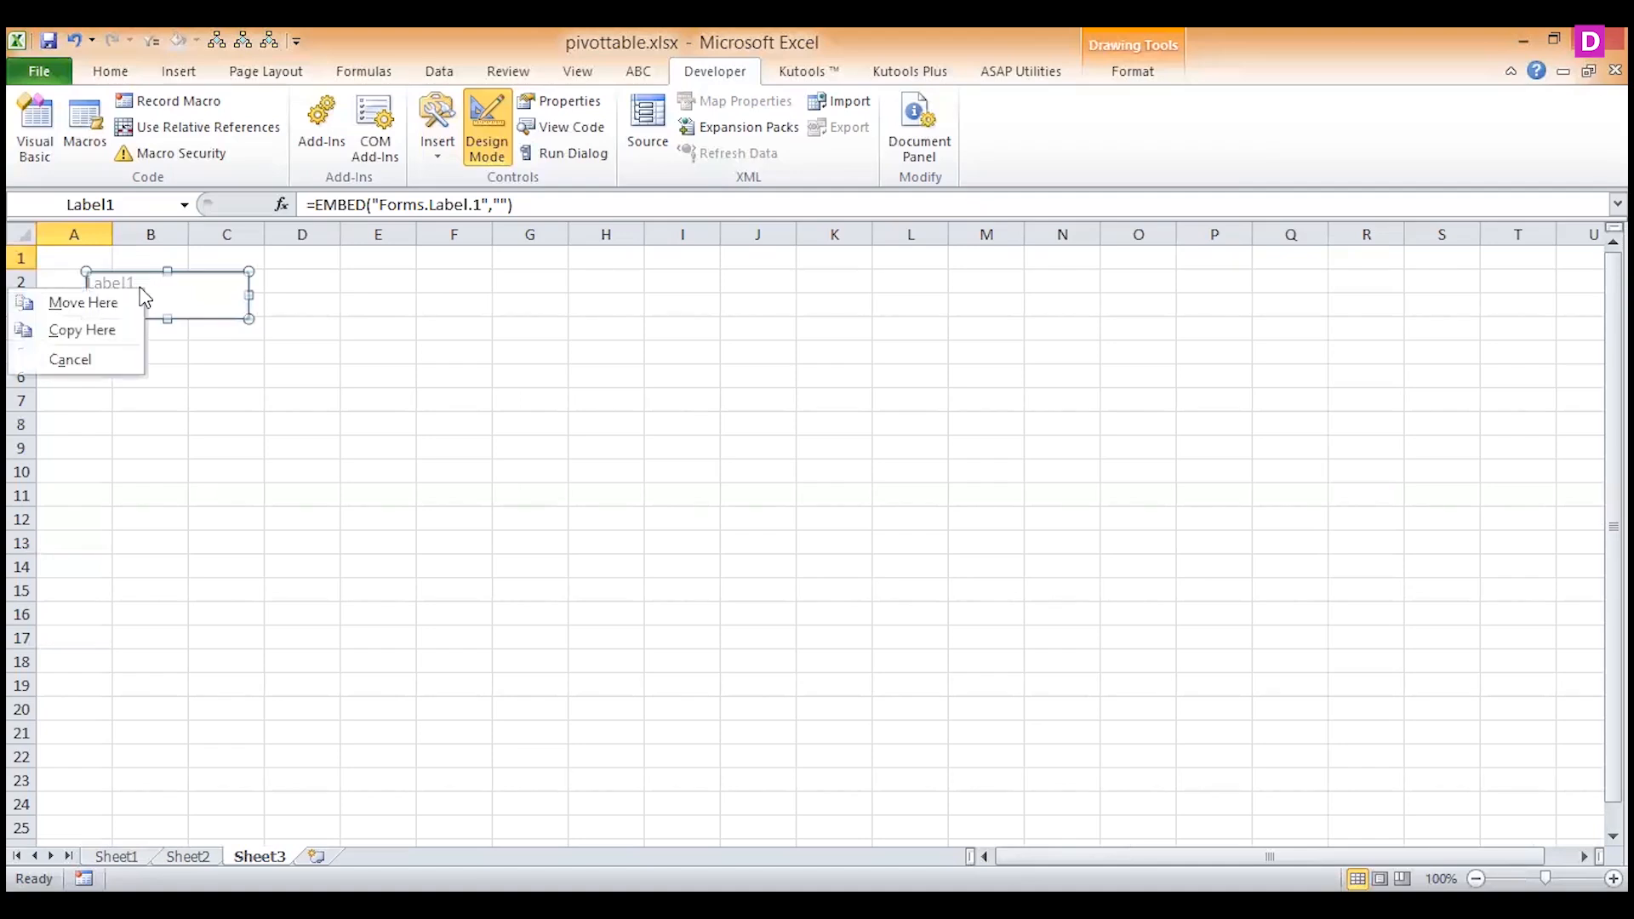
key("Escape")
right_click(217, 294)
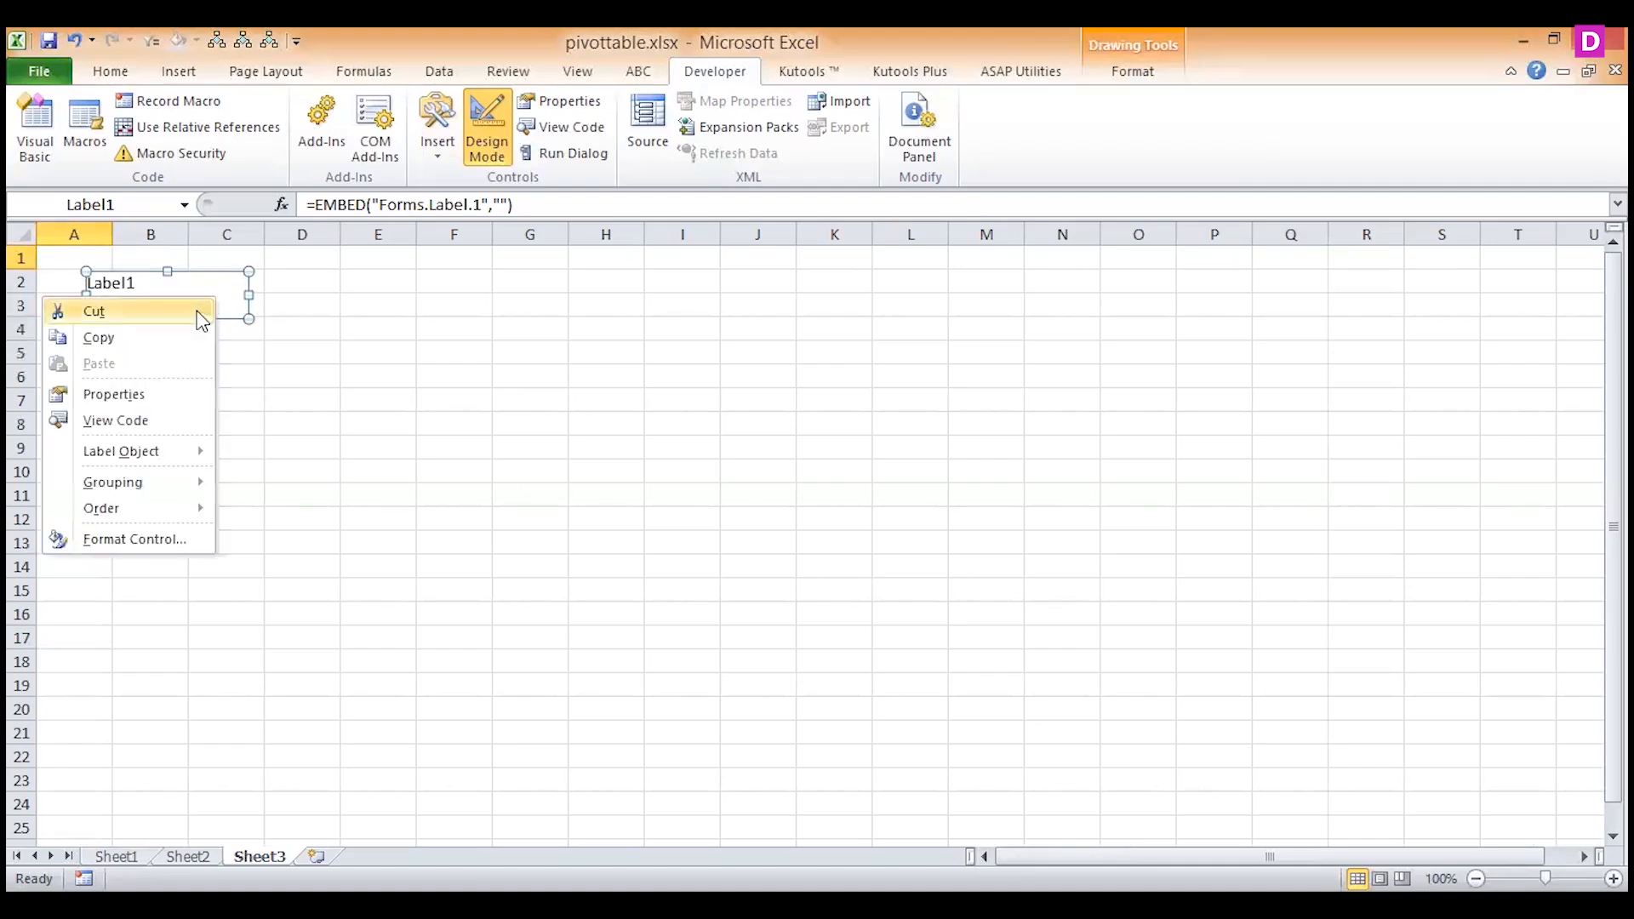
mouse_move(135, 452)
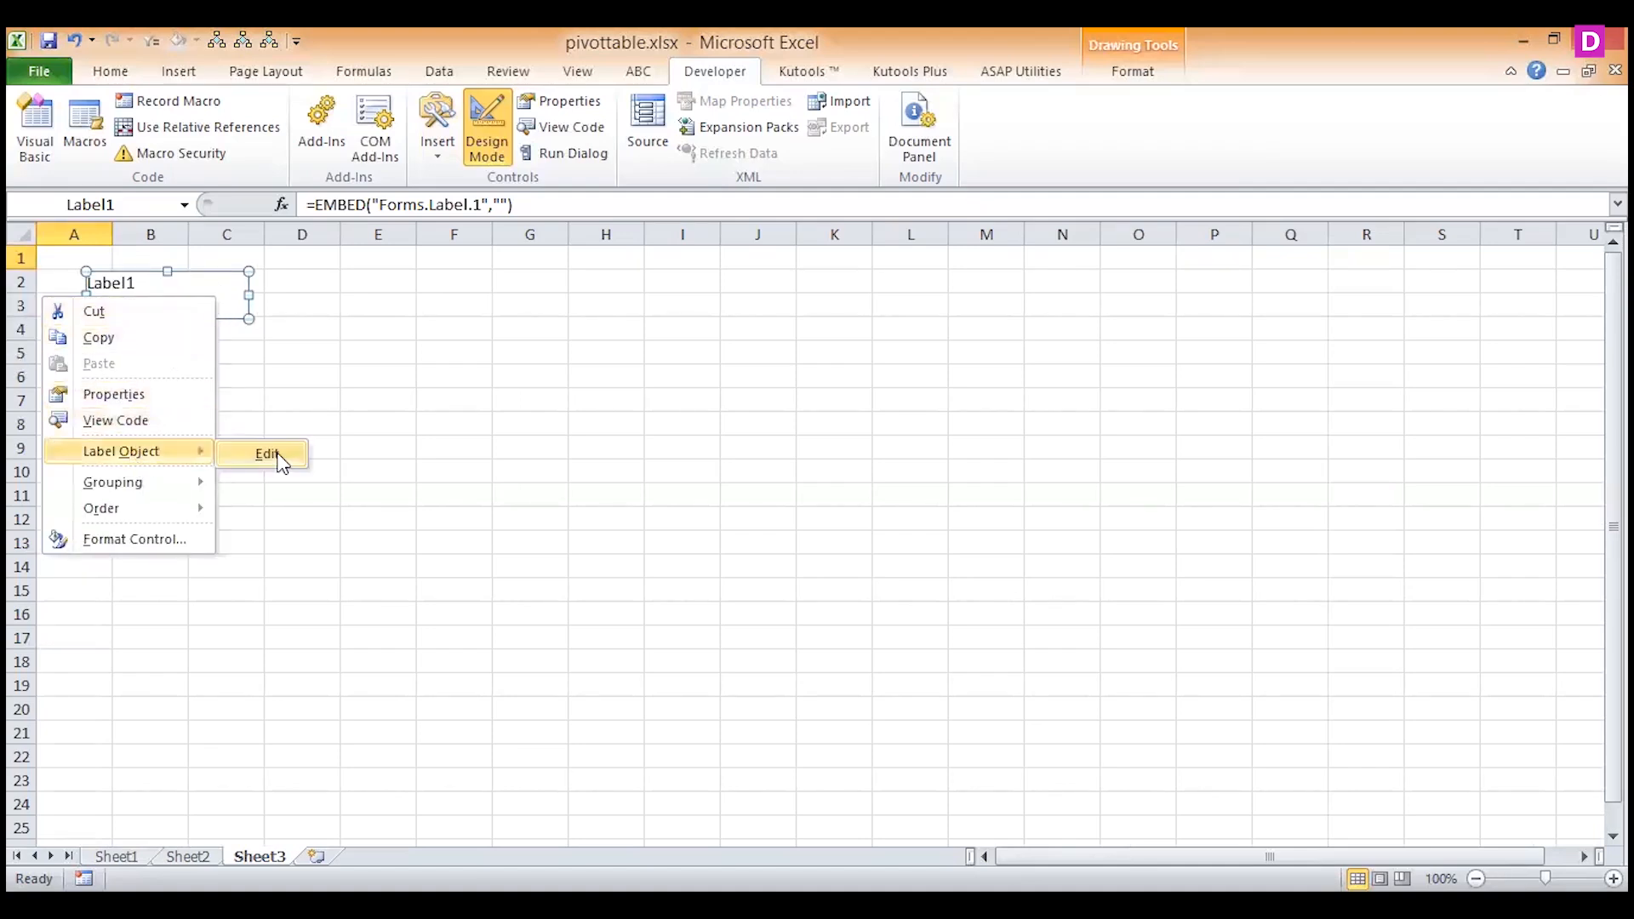
key("Return")
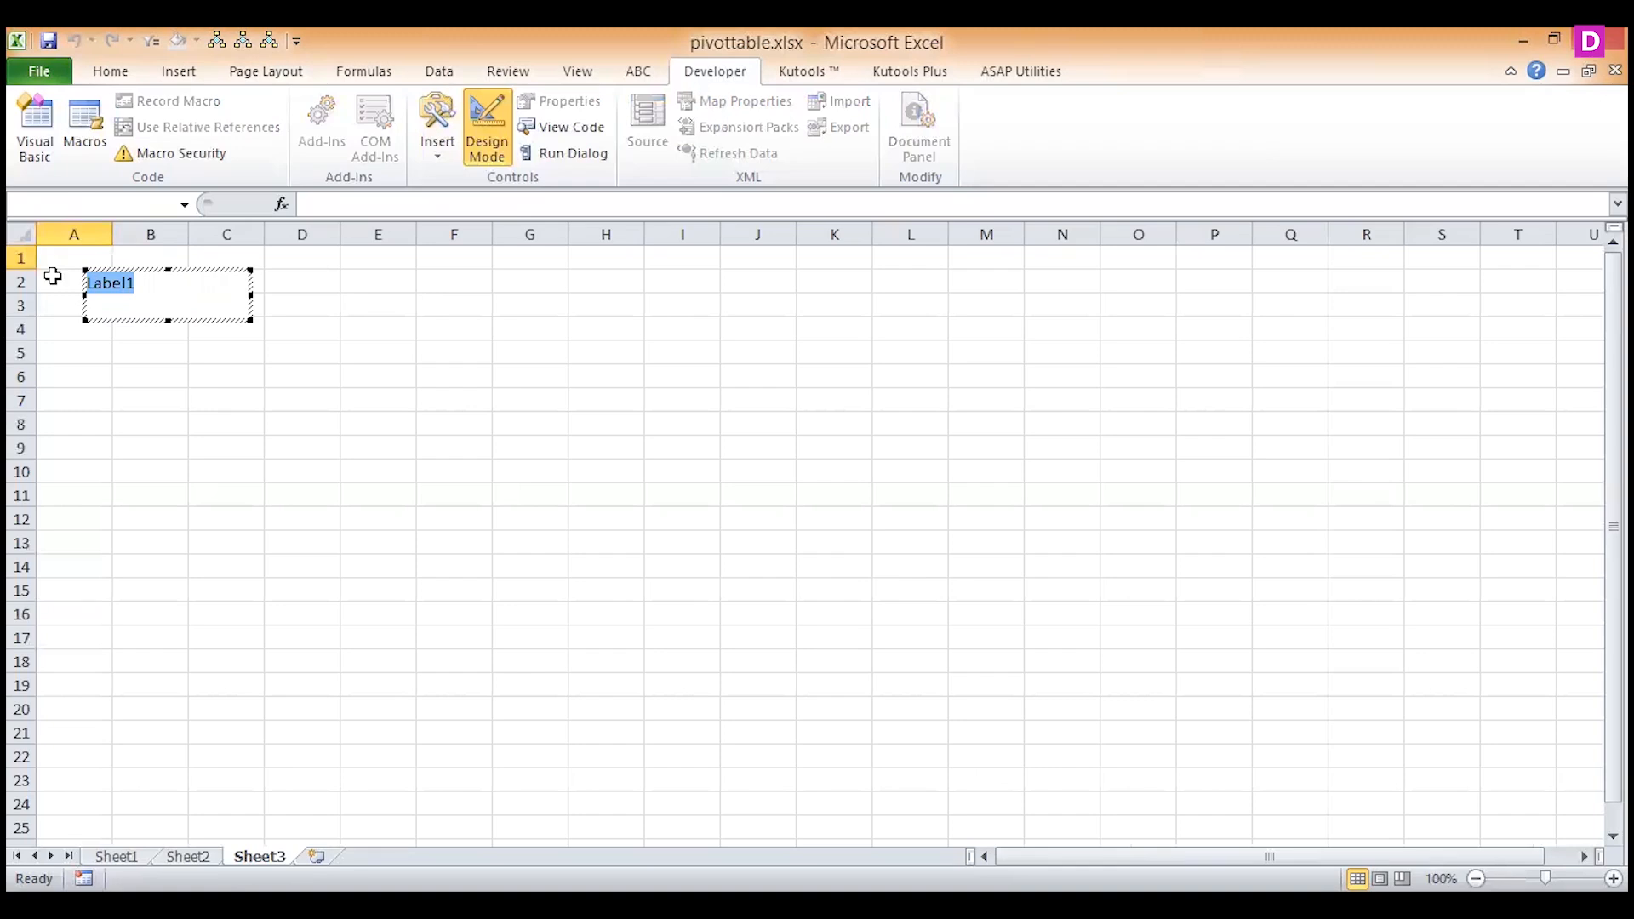
type("USERNAME")
left_click(191, 377)
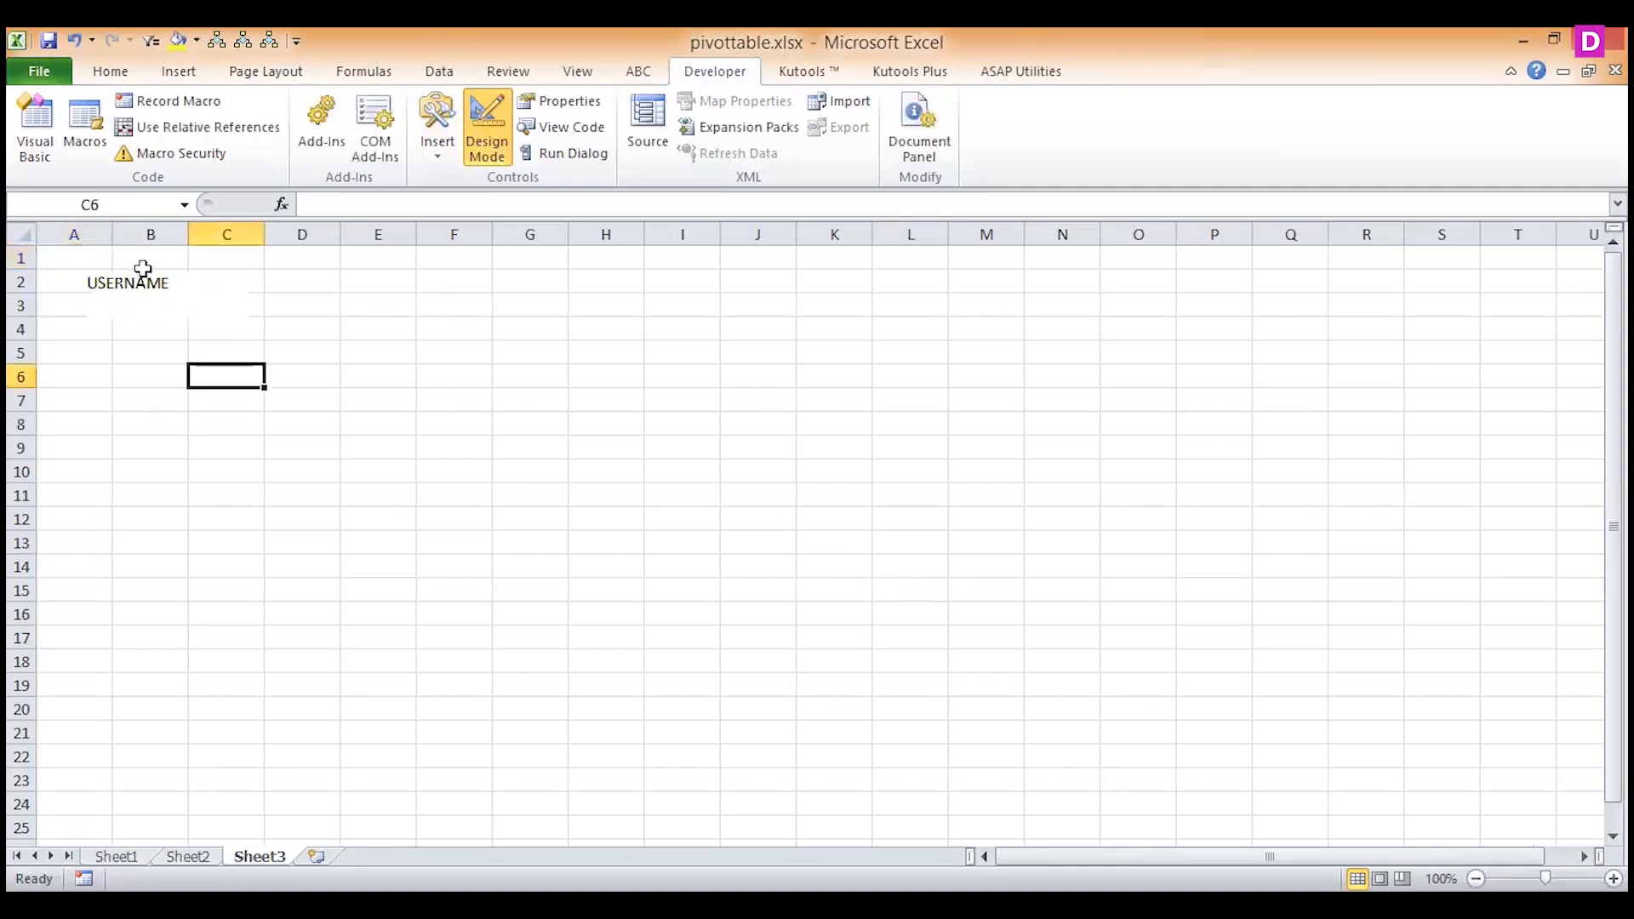
Insert a second ActiveX label below USERNAME, around rows 5 to 7, and caption it PASSWORD.
left_click(438, 140)
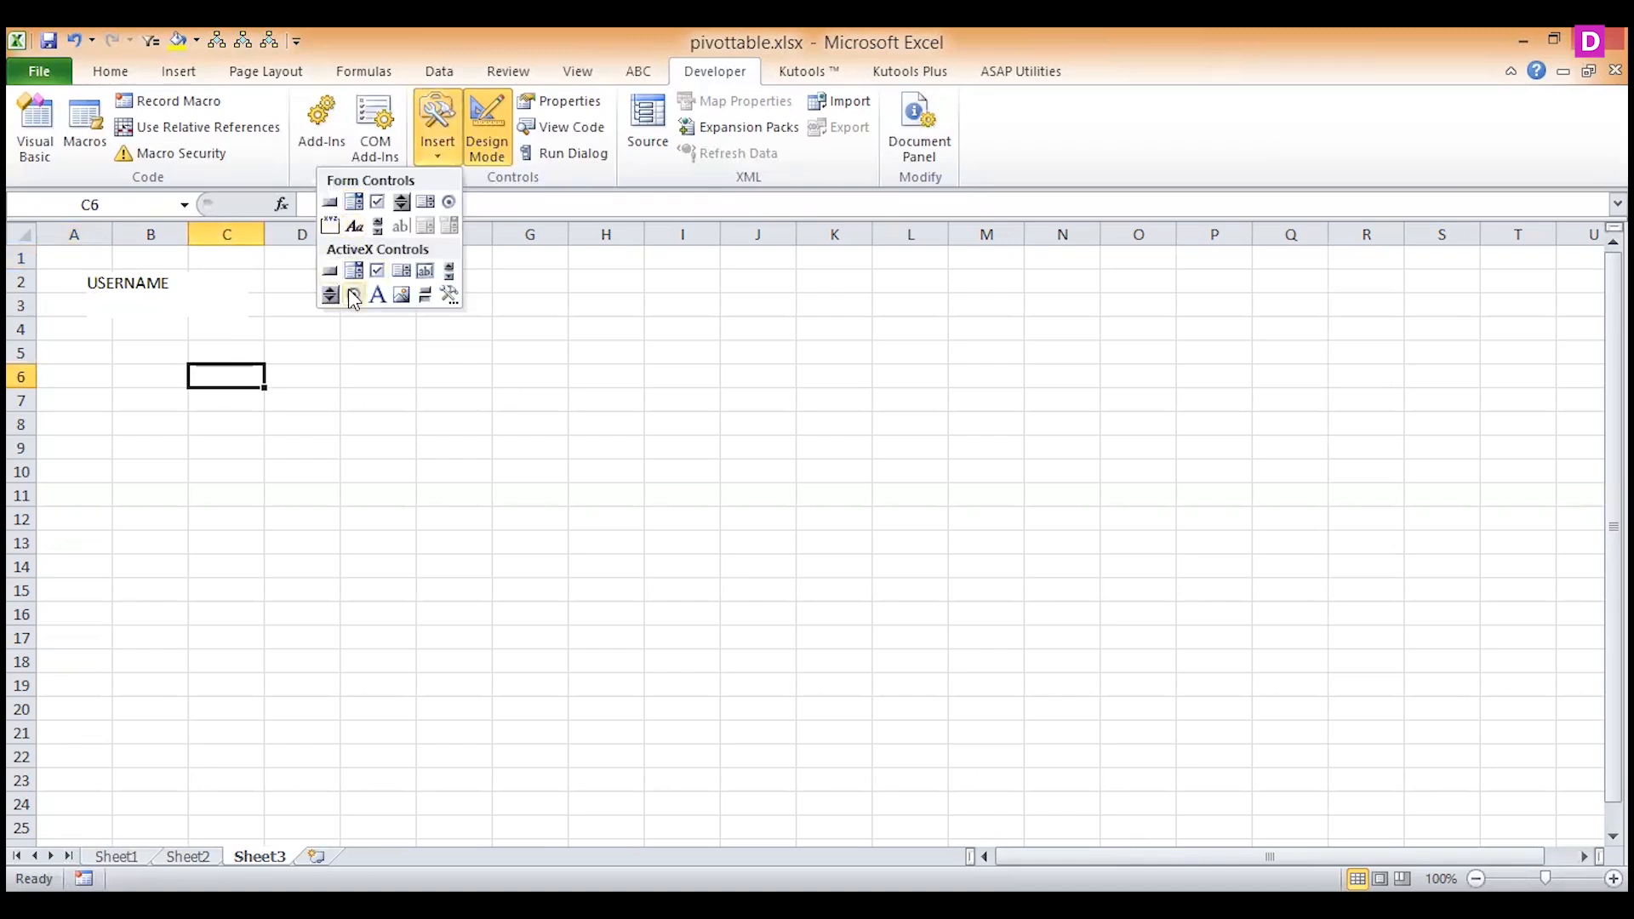
left_click(377, 296)
mouse_move(89, 345)
left_mouse_down()
mouse_move(248, 417)
mouse_move(261, 403)
mouse_move(246, 401)
left_mouse_up()
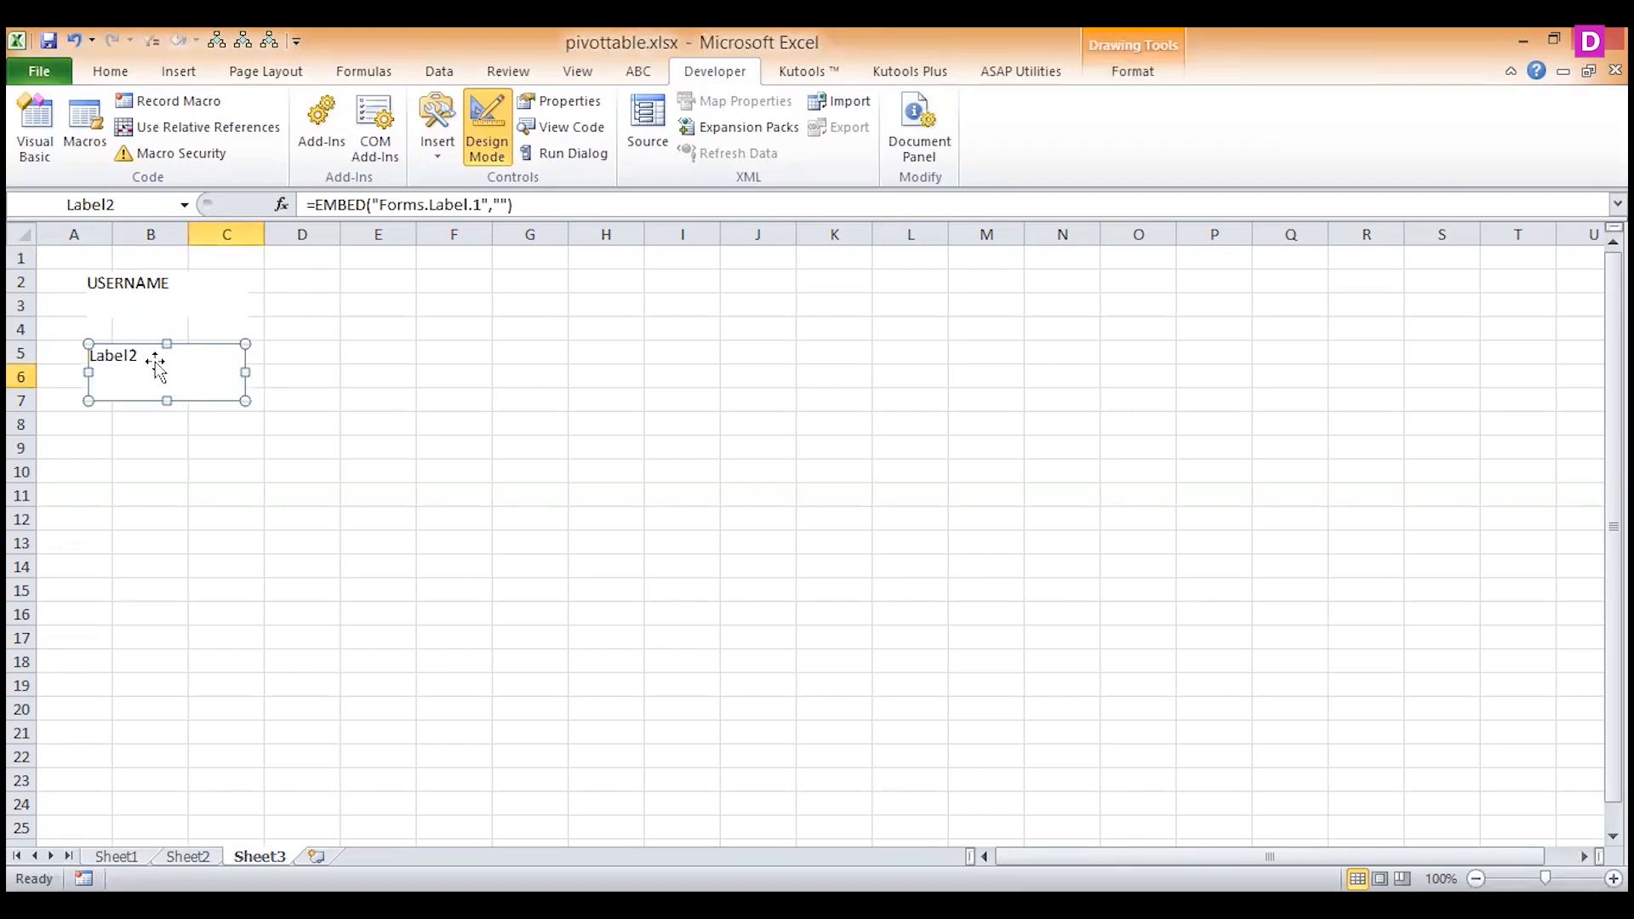
right_click(158, 363)
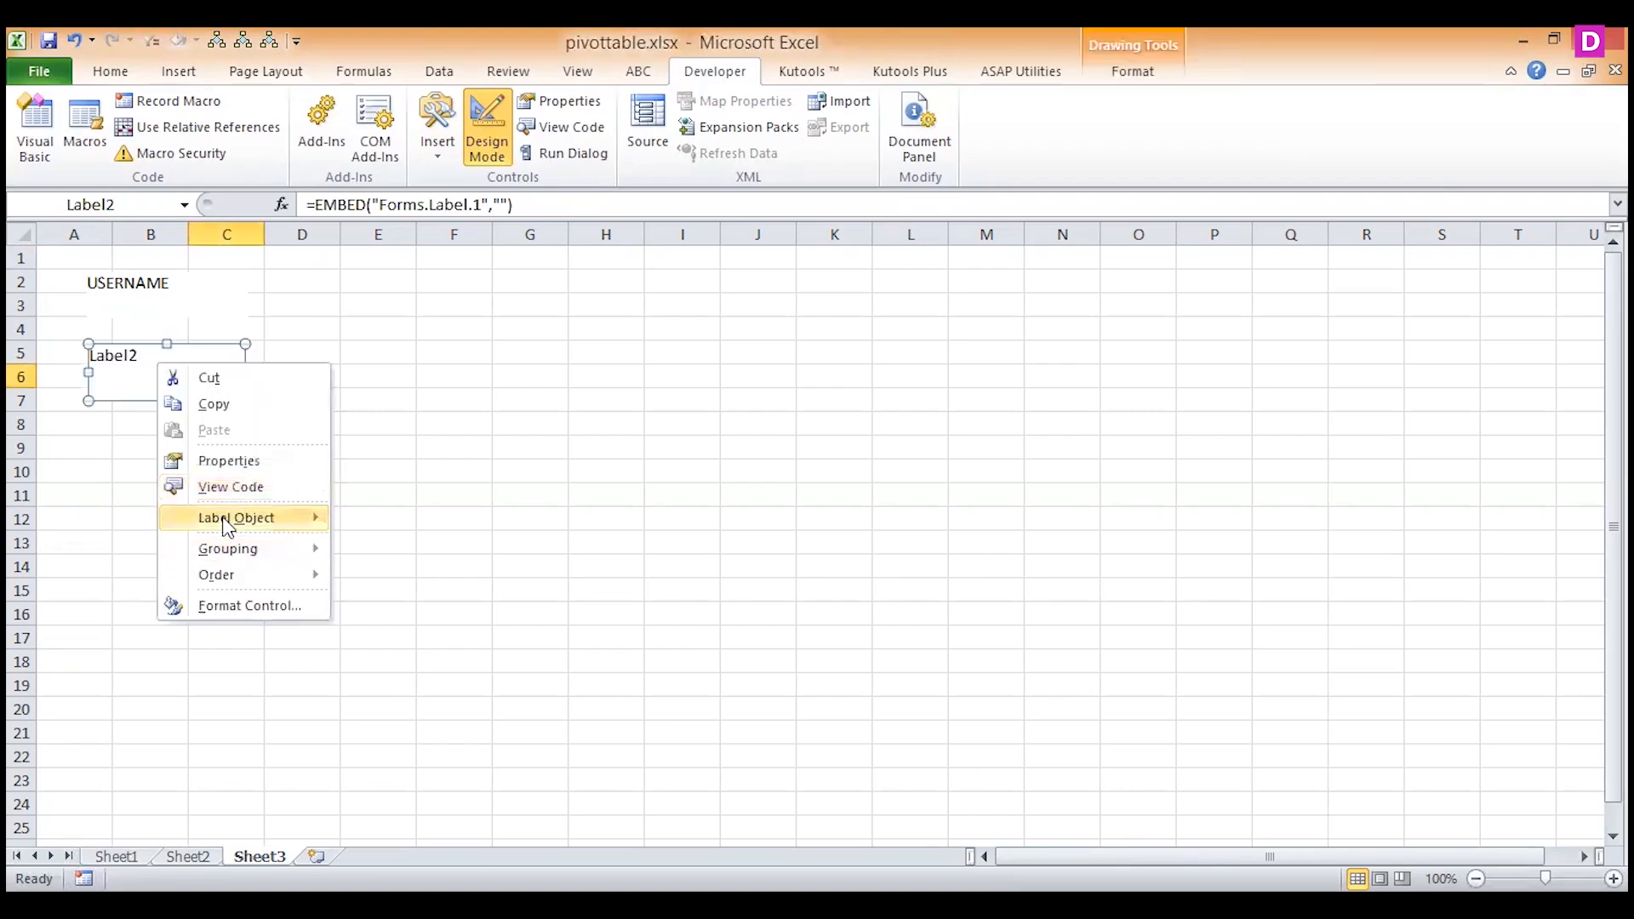
mouse_move(228, 526)
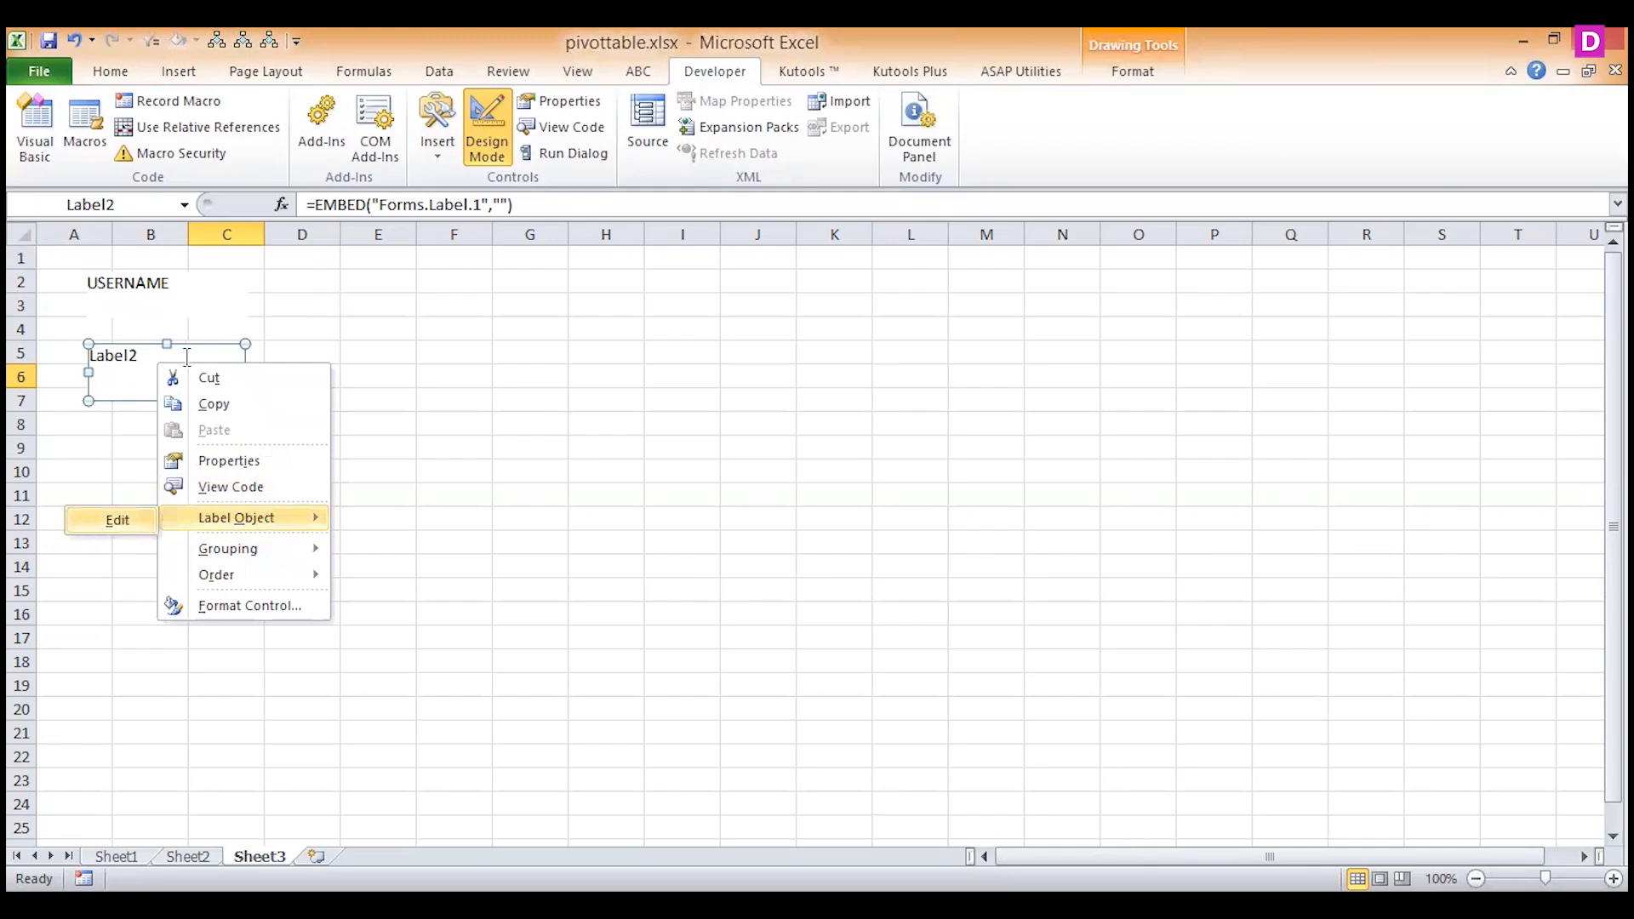
left_click(89, 517)
type("PASSWORD")
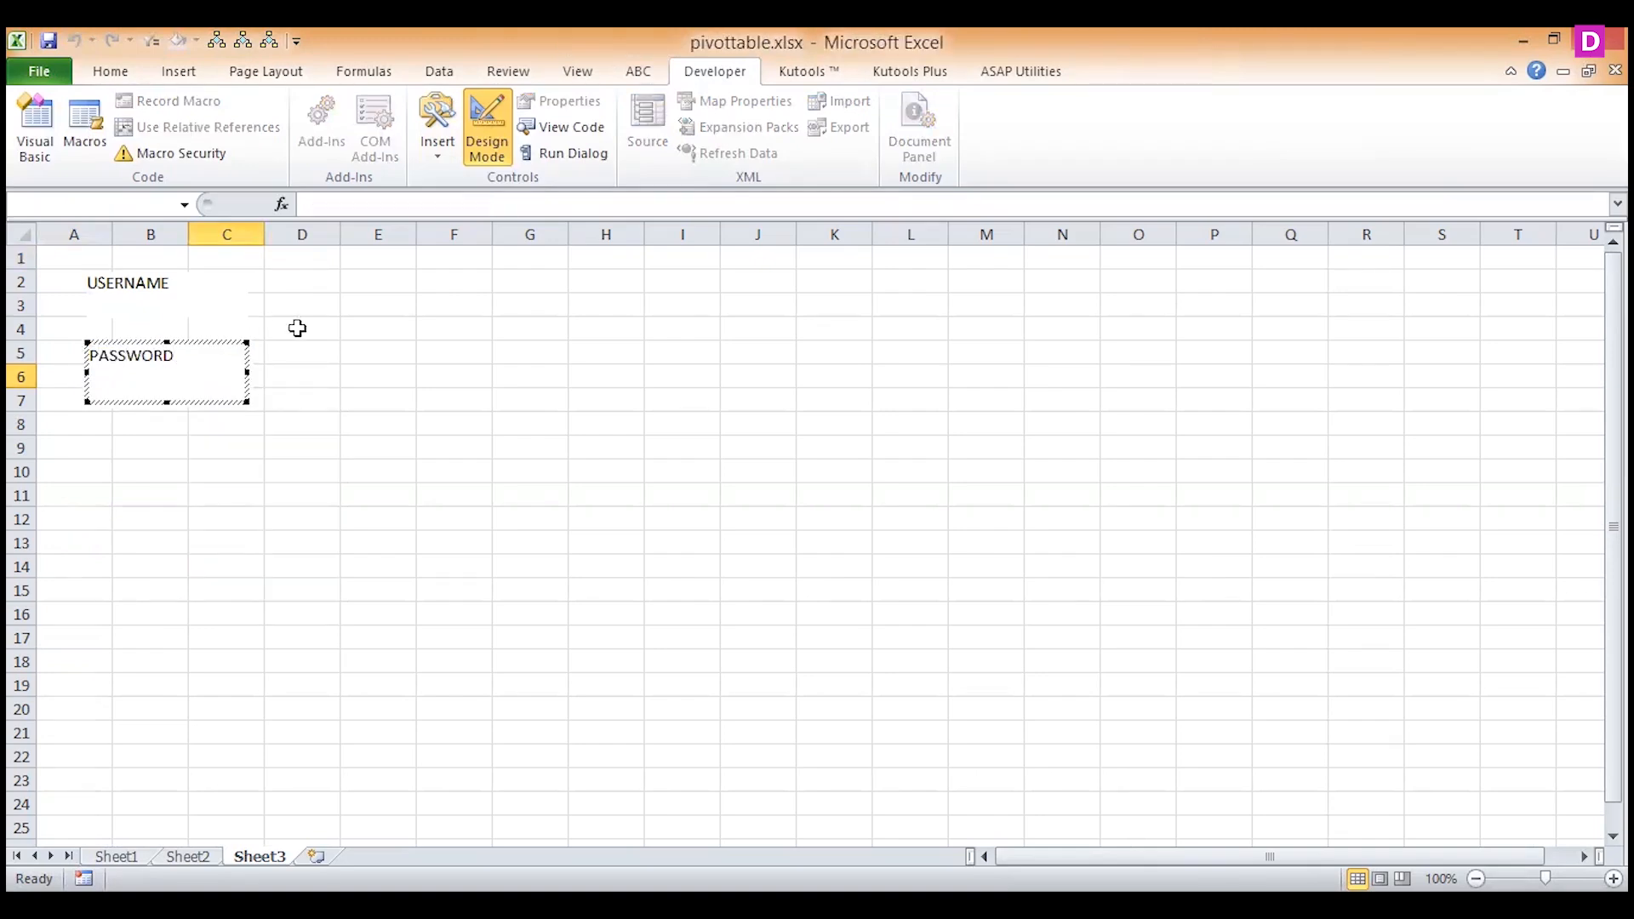
Shrink the PASSWORD and USERNAME labels so their frames fit closely around the captions.
left_click_drag(246, 401, 189, 372)
left_click(246, 318)
left_click_drag(246, 318, 178, 311)
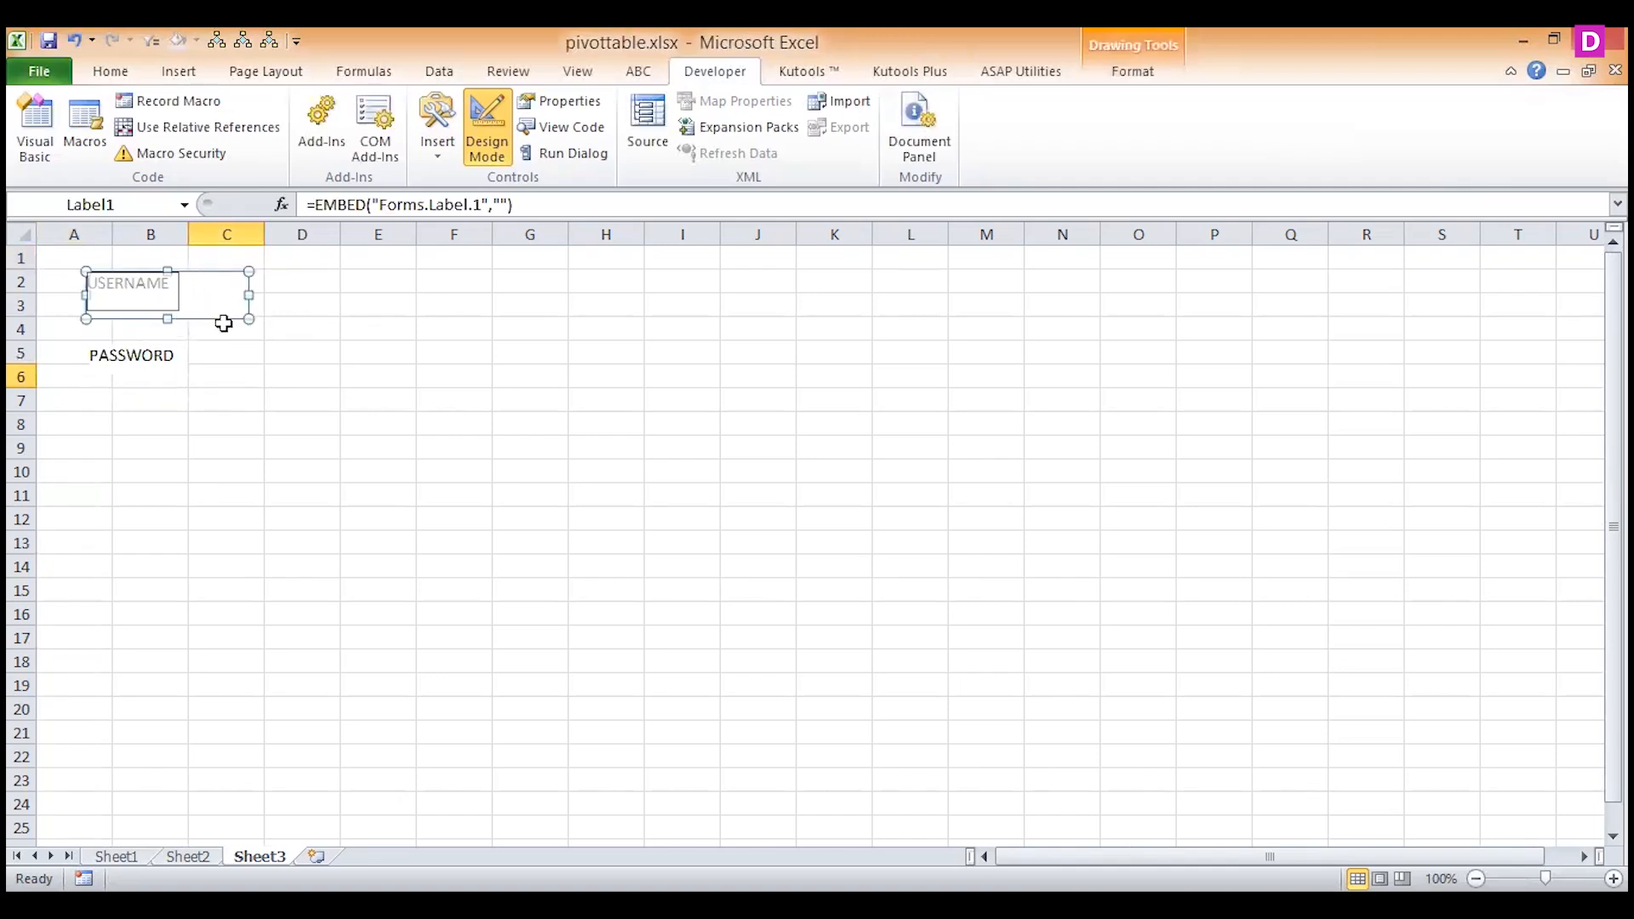
left_click(171, 373)
left_click(173, 296)
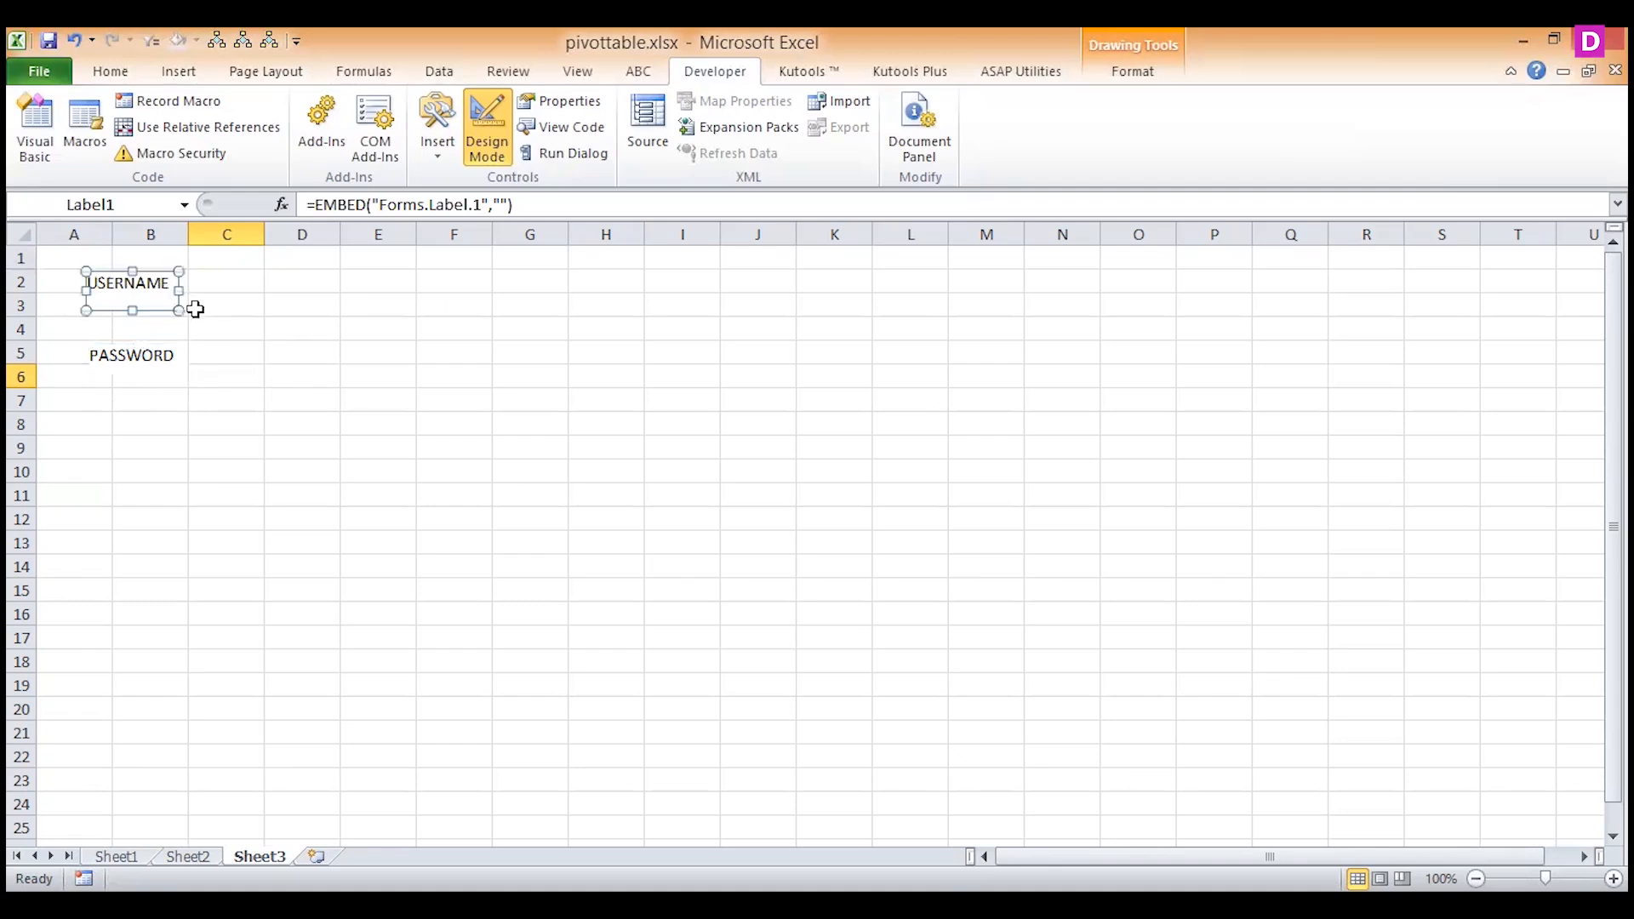
left_click(153, 367)
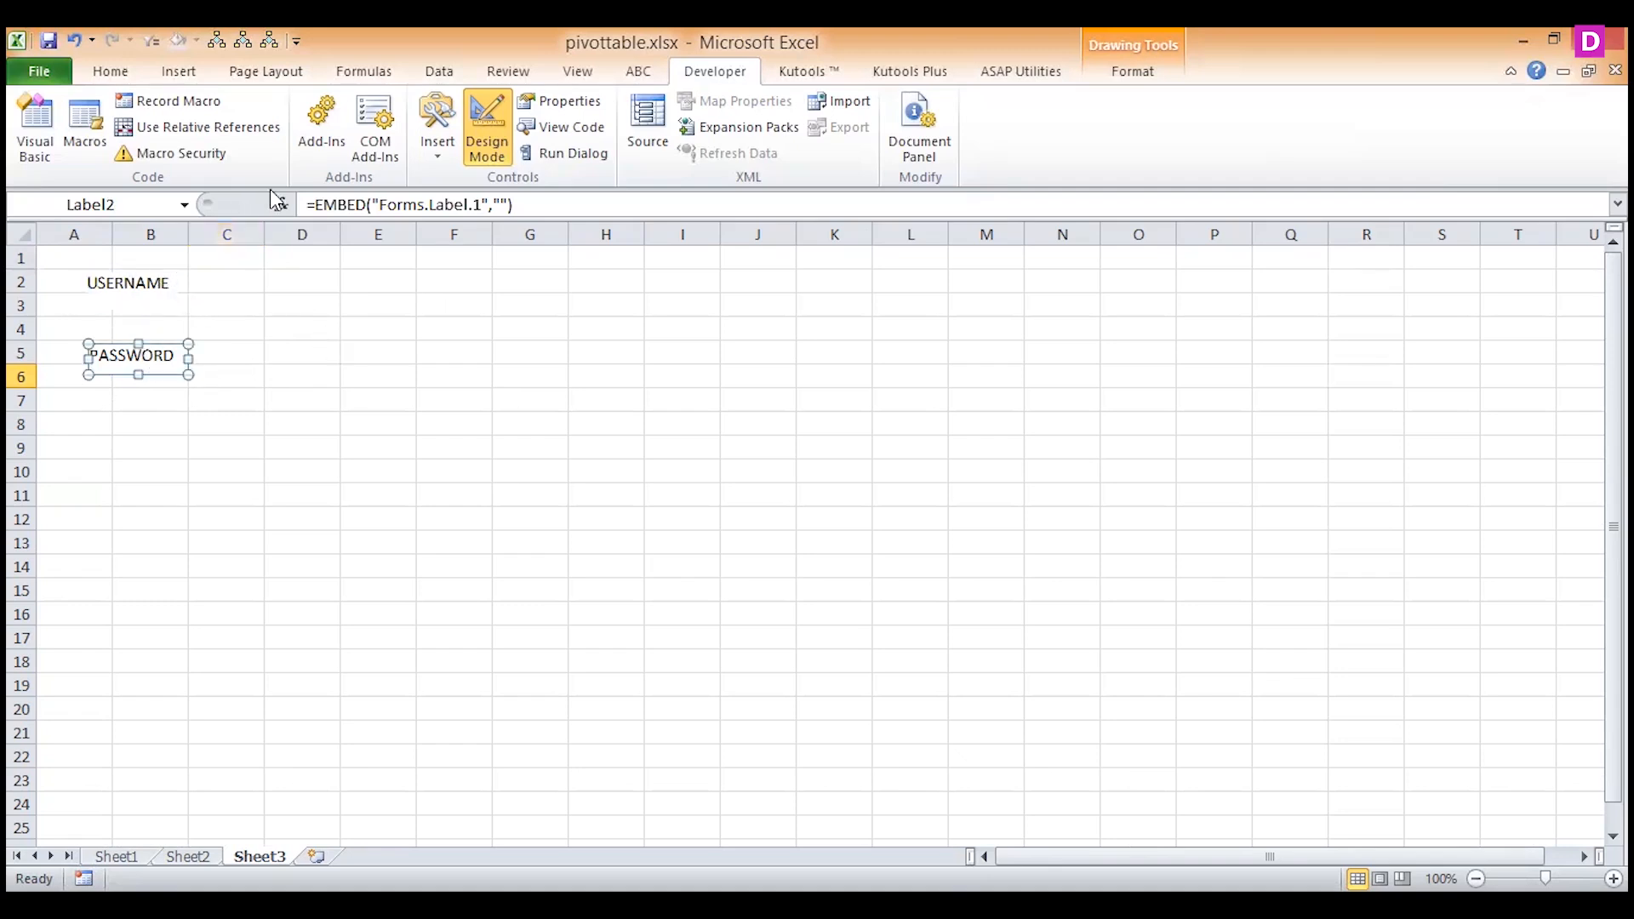
left_click(441, 156)
left_click(353, 295)
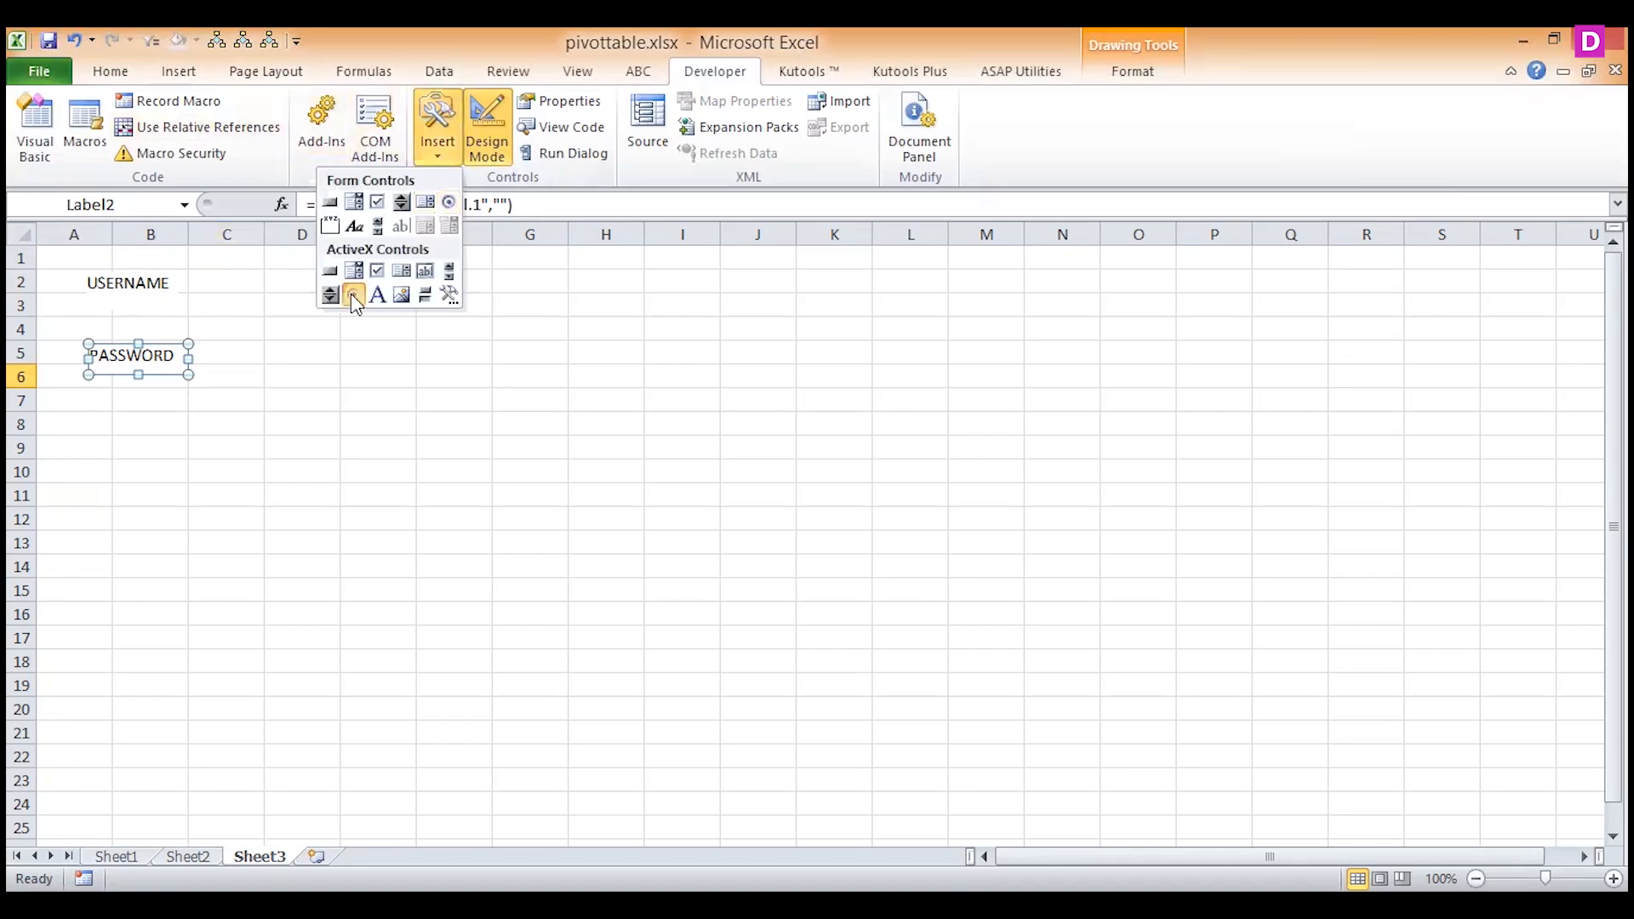
mouse_move(241, 276)
left_mouse_down()
mouse_move(406, 320)
mouse_move(307, 280)
left_mouse_up()
key("Delete")
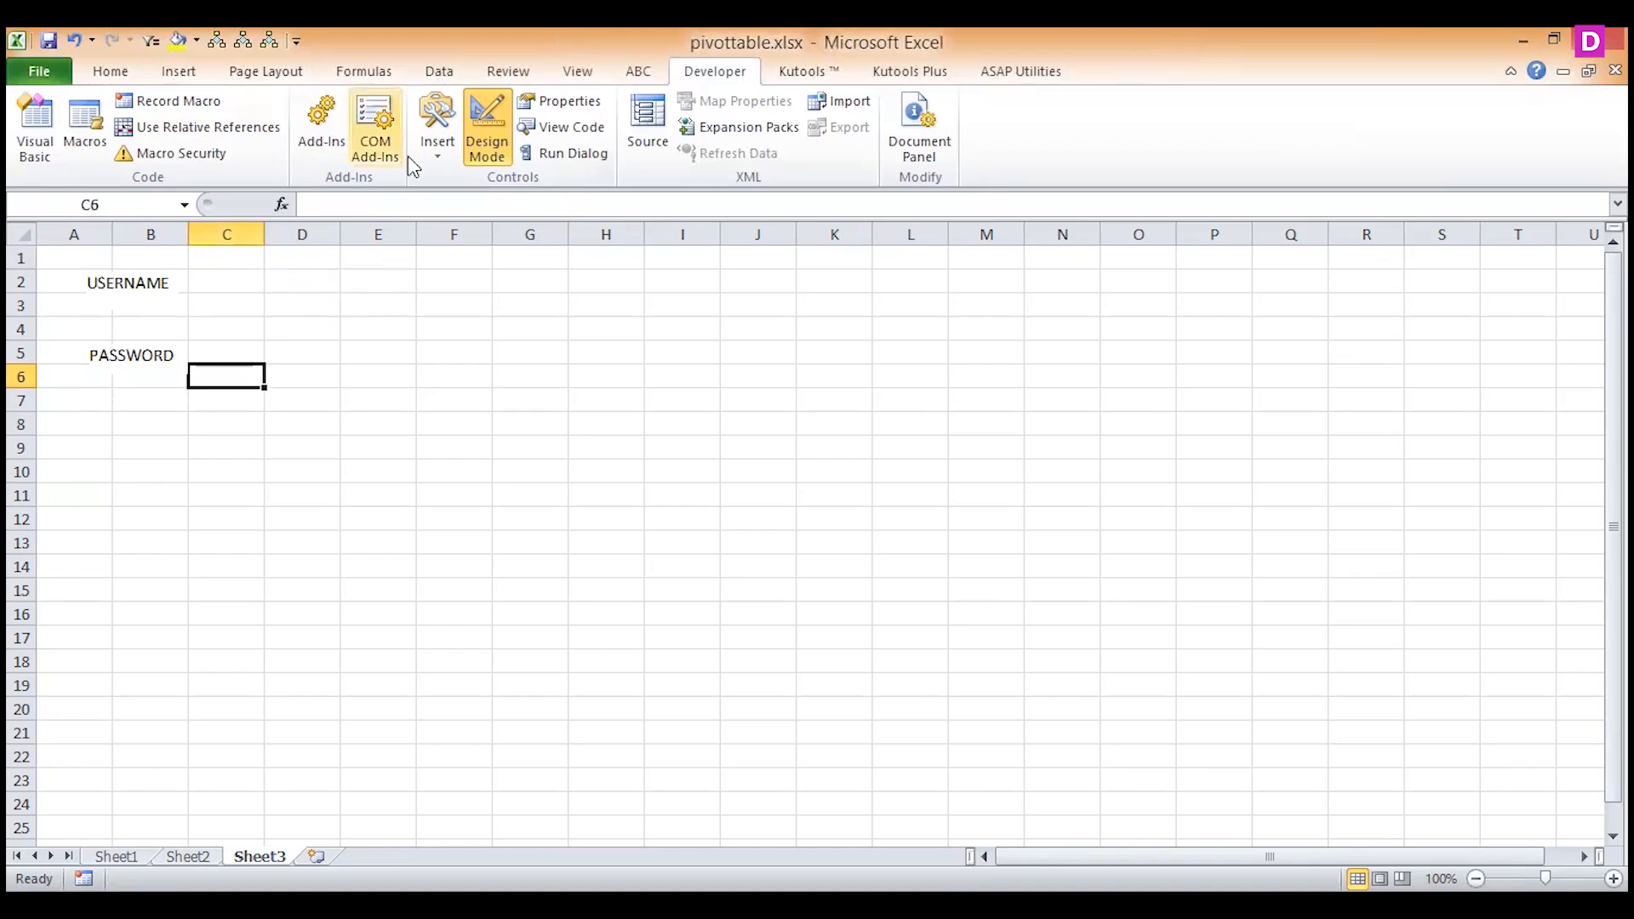
Insert a form-control option button beside the USERNAME label, across columns C and D.
left_click(433, 157)
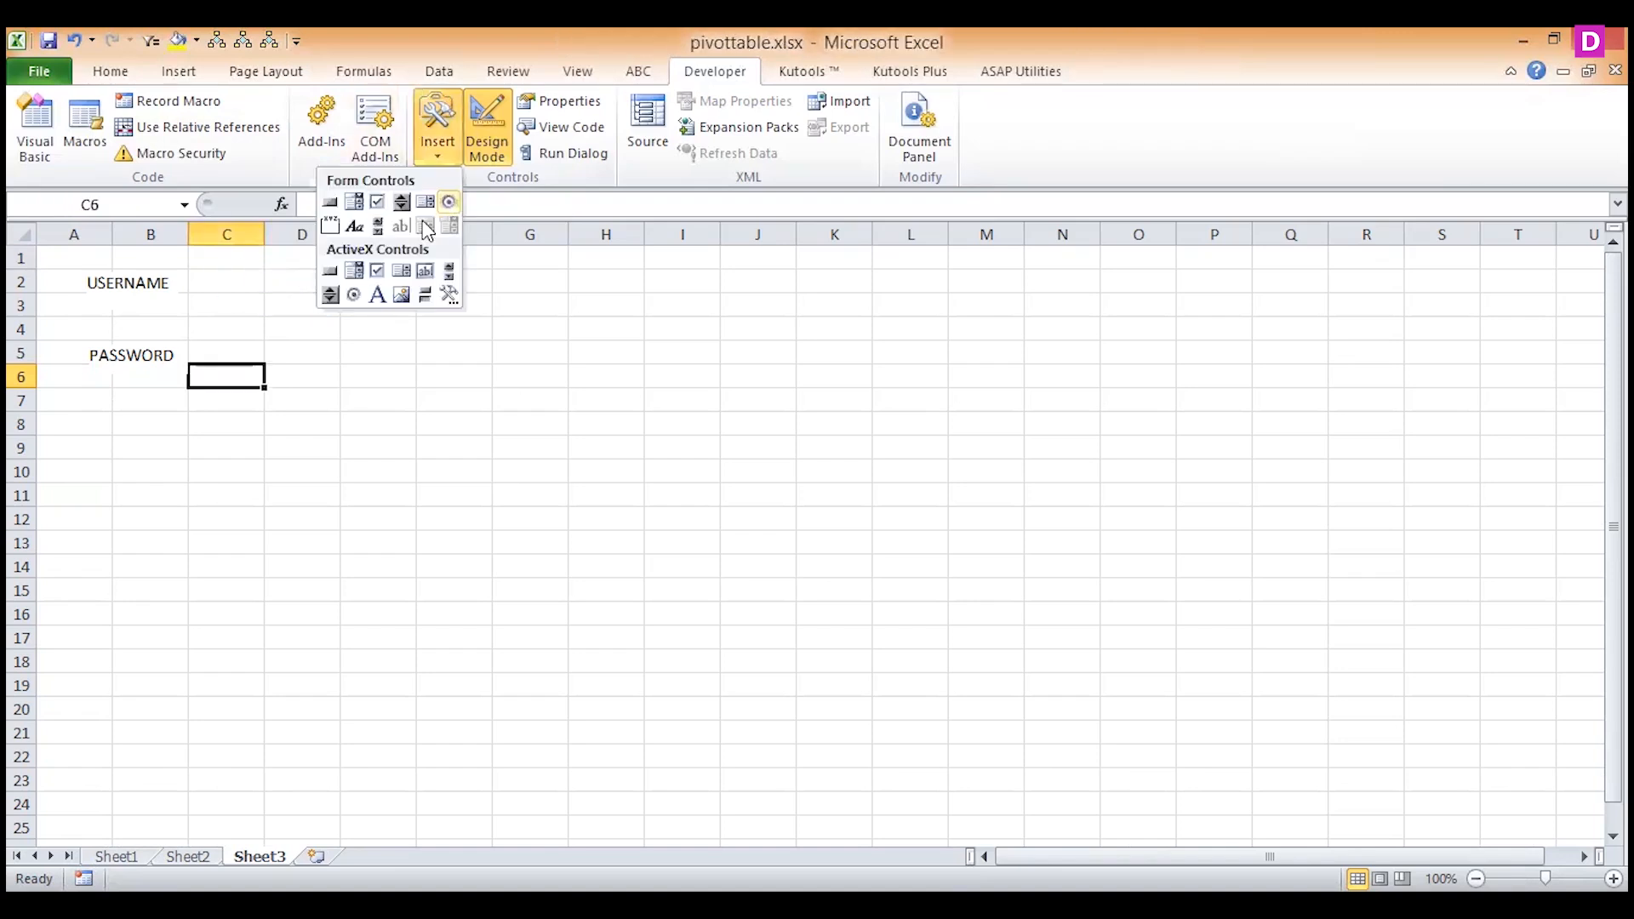
left_click(450, 202)
left_click_drag(212, 277, 335, 305)
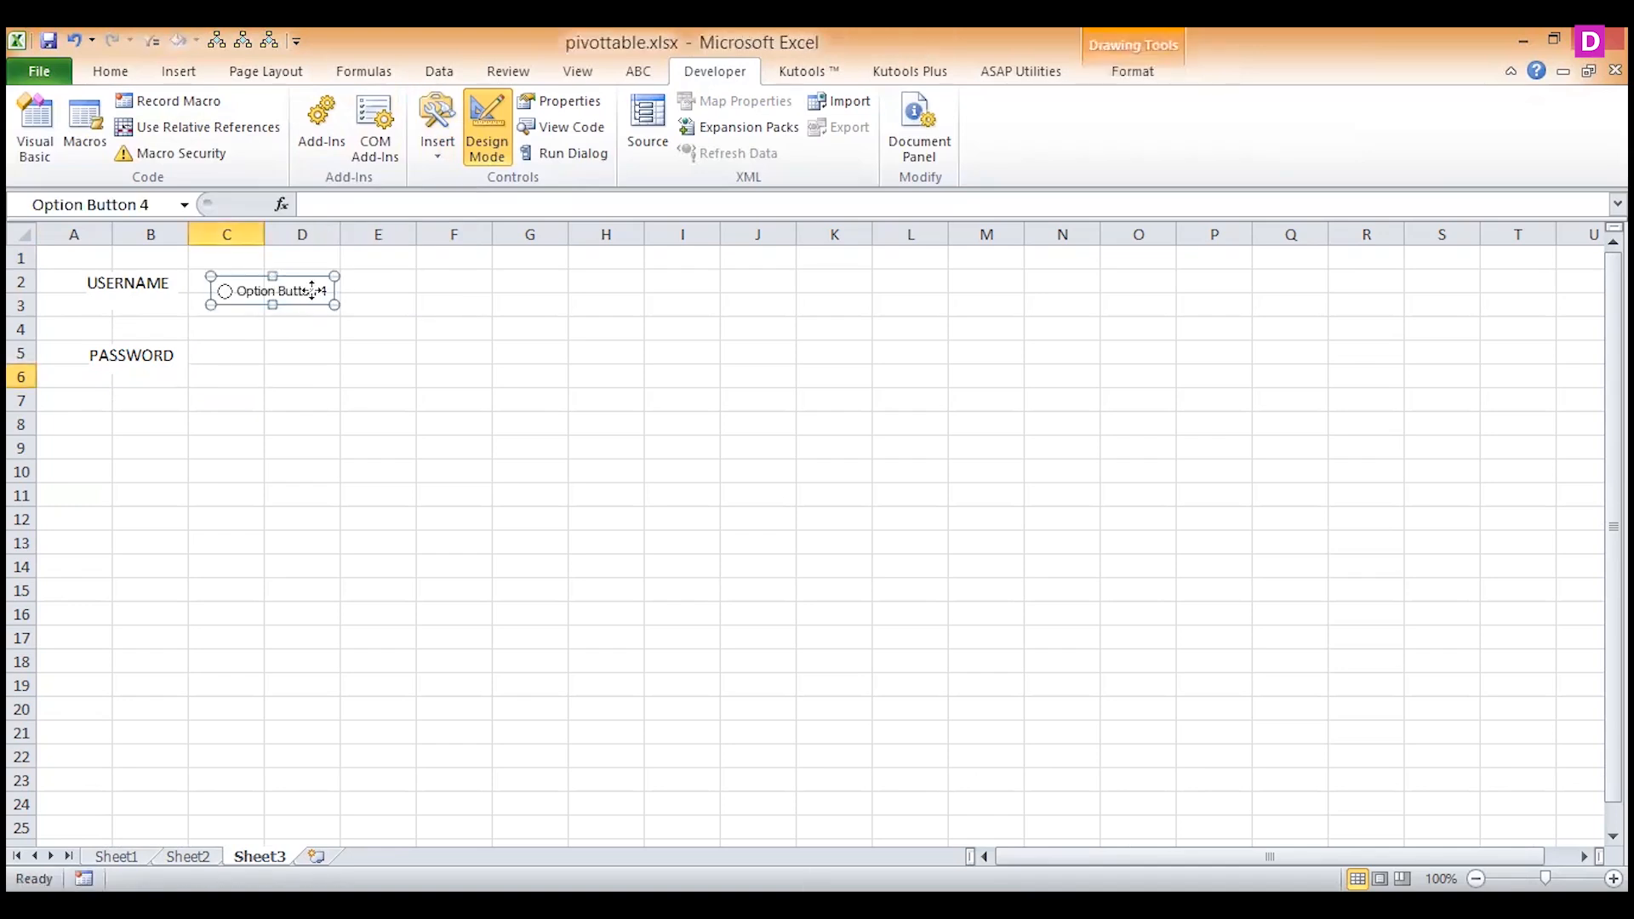
Change the caption of the option button beside USERNAME to AVALAIBLE.
right_click(311, 291)
mouse_move(226, 420)
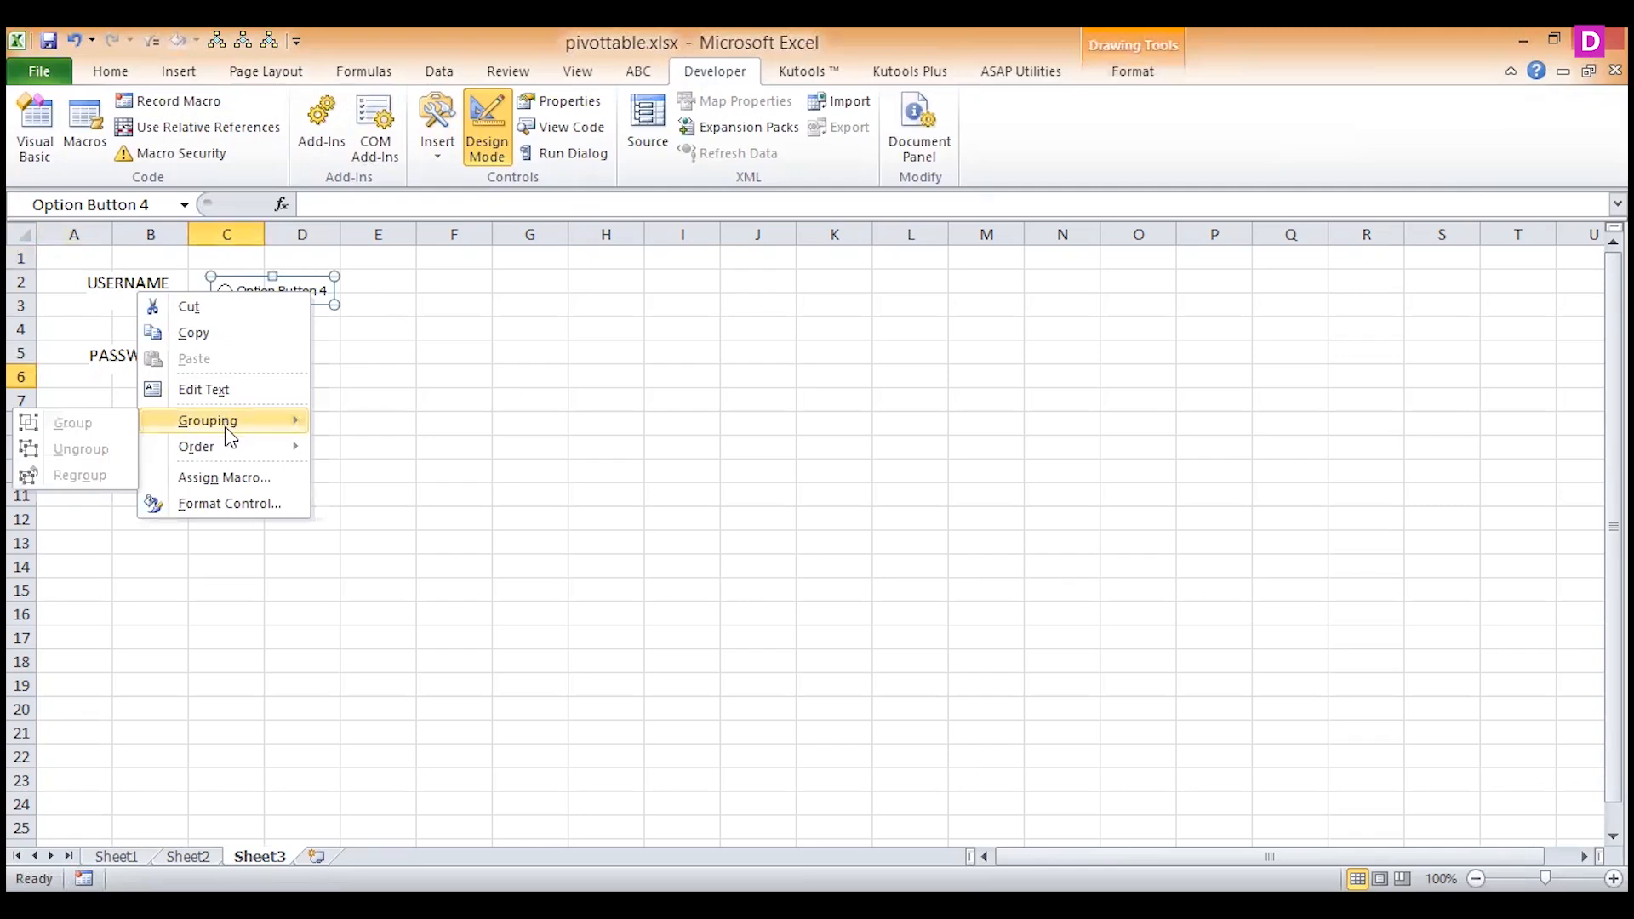
left_click(228, 398)
left_click_drag(239, 291, 330, 287)
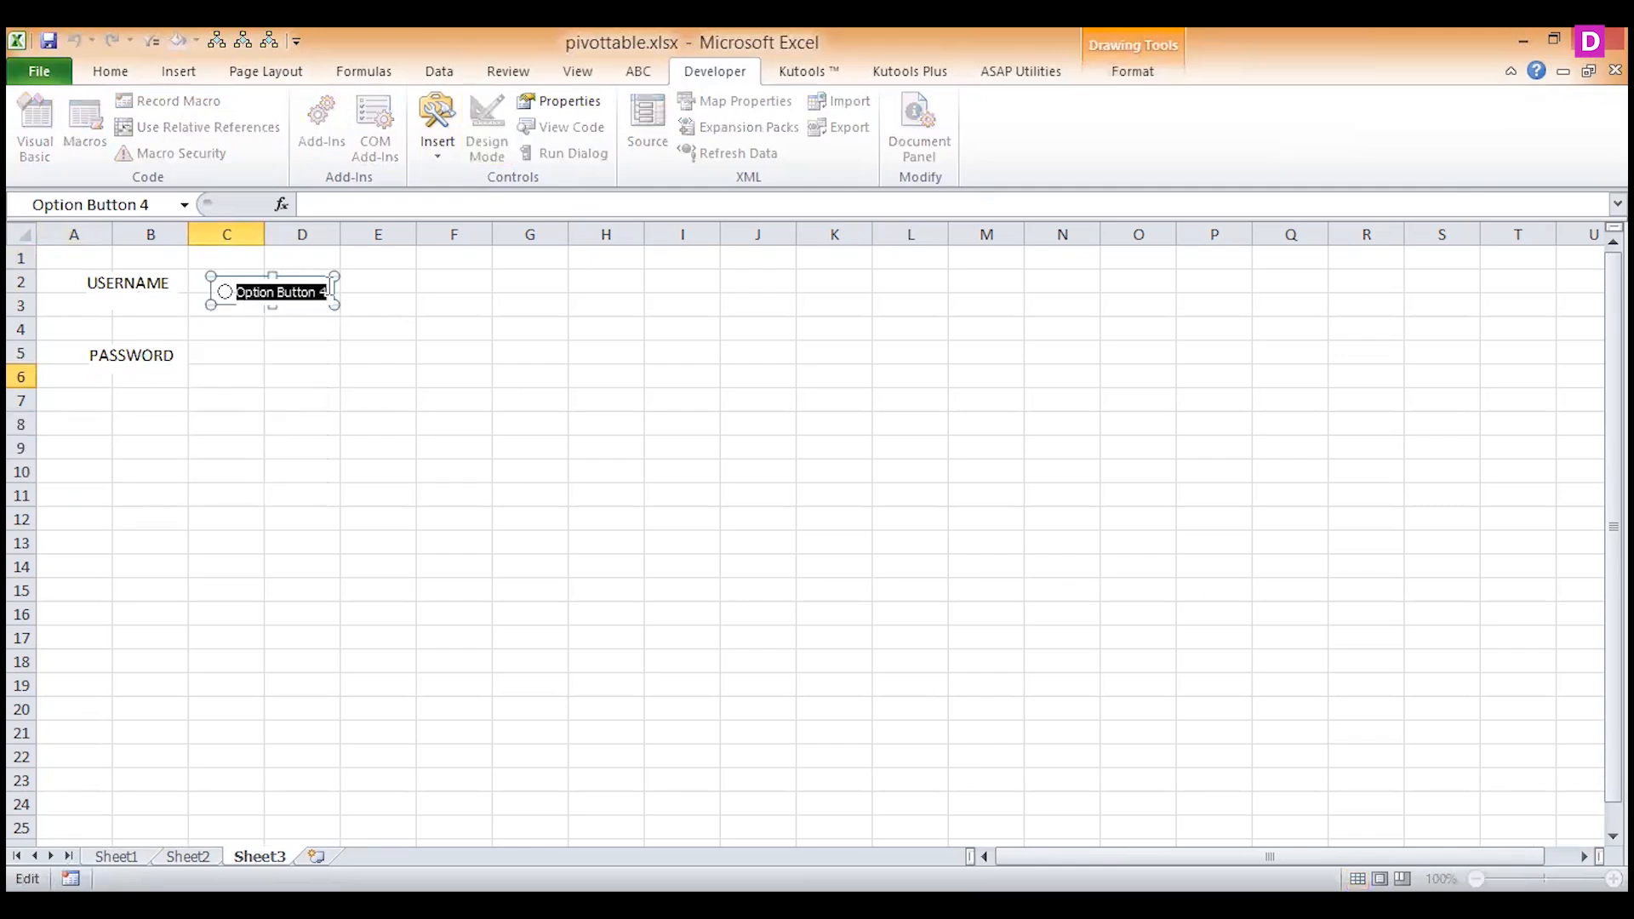
type("AVALAIBLE")
left_click(373, 323)
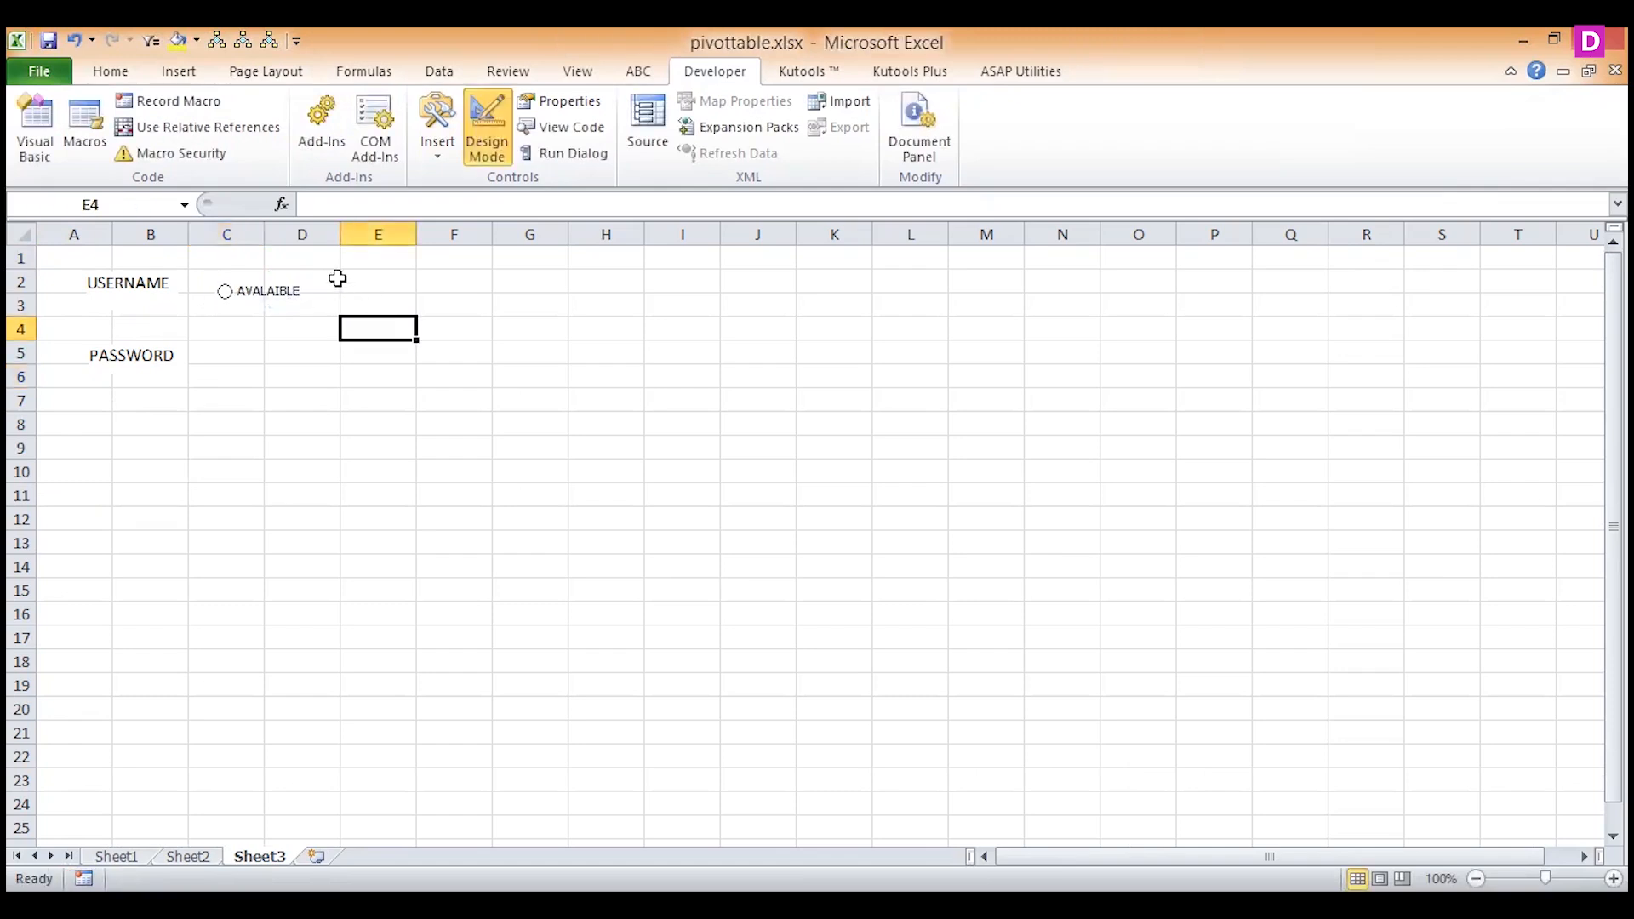
Insert a second form-control option button beside AVALAIBLE, across columns E and F in rows 2 to 3.
left_click(454, 157)
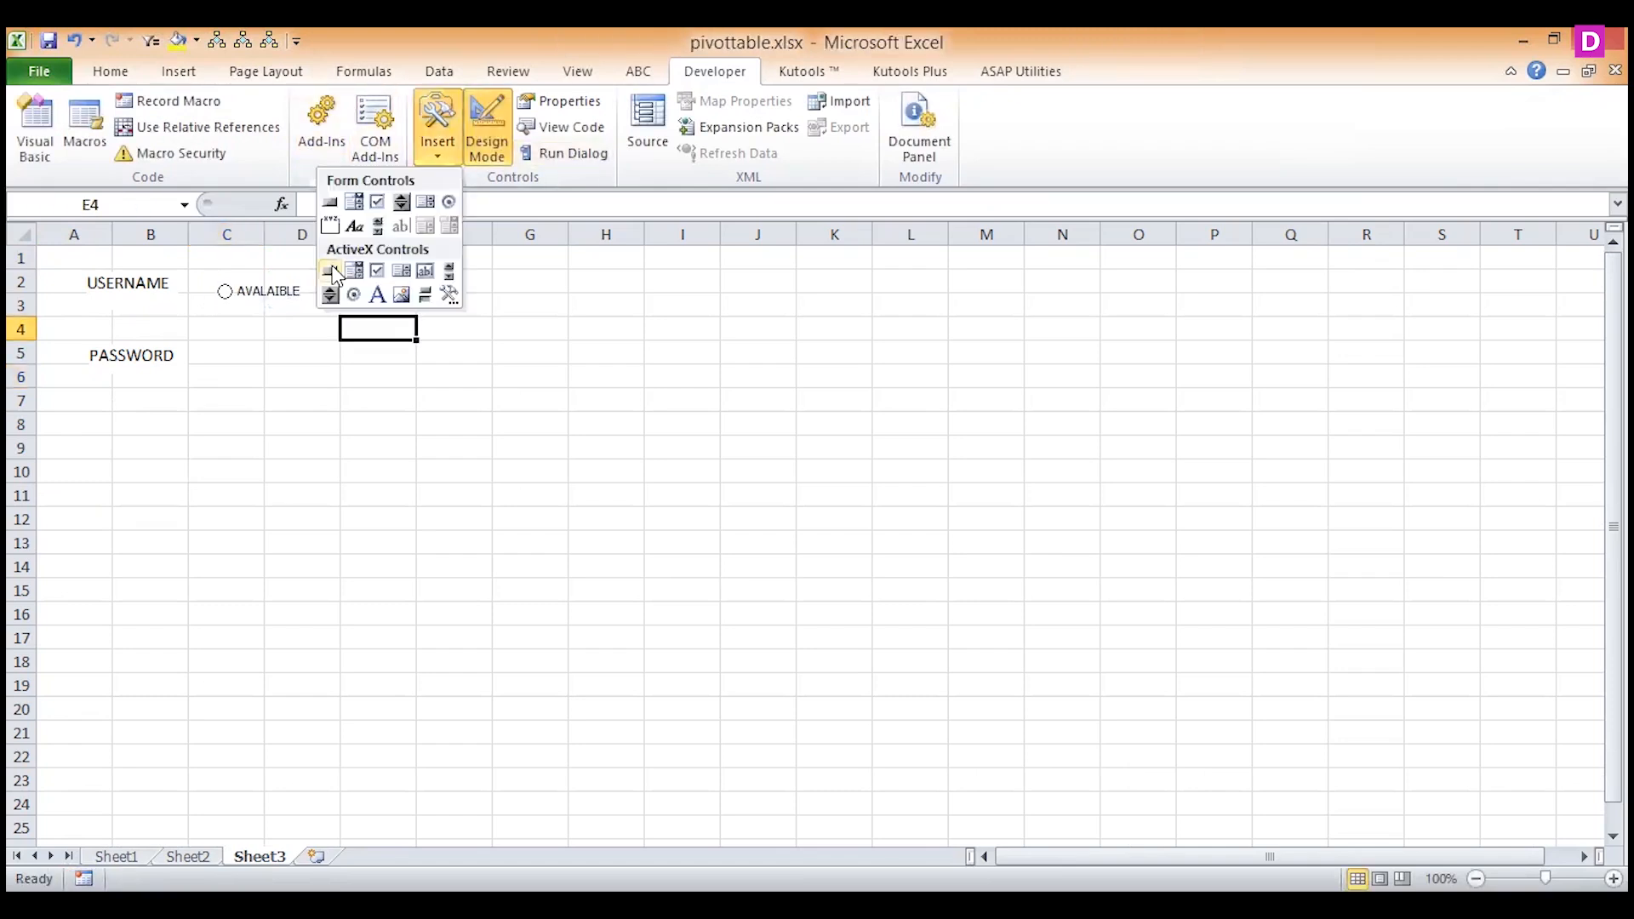
left_click(450, 205)
left_click_drag(335, 284, 474, 299)
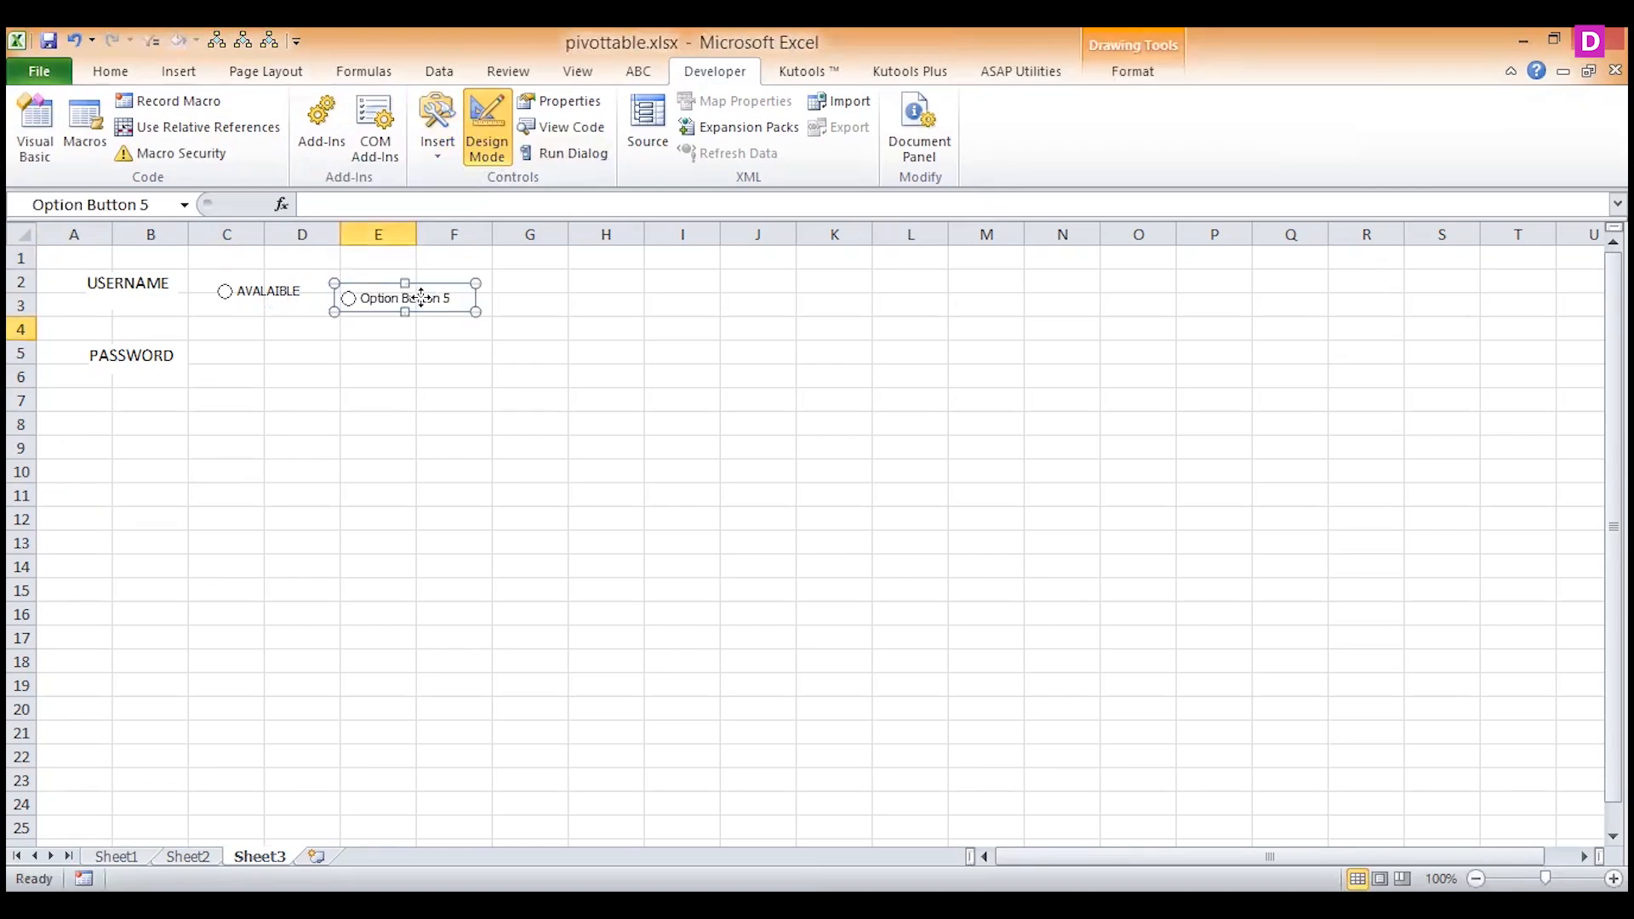
Change the caption of the option button in columns E and F to NOT AVALIABLE.
right_click(421, 297)
left_click(354, 395)
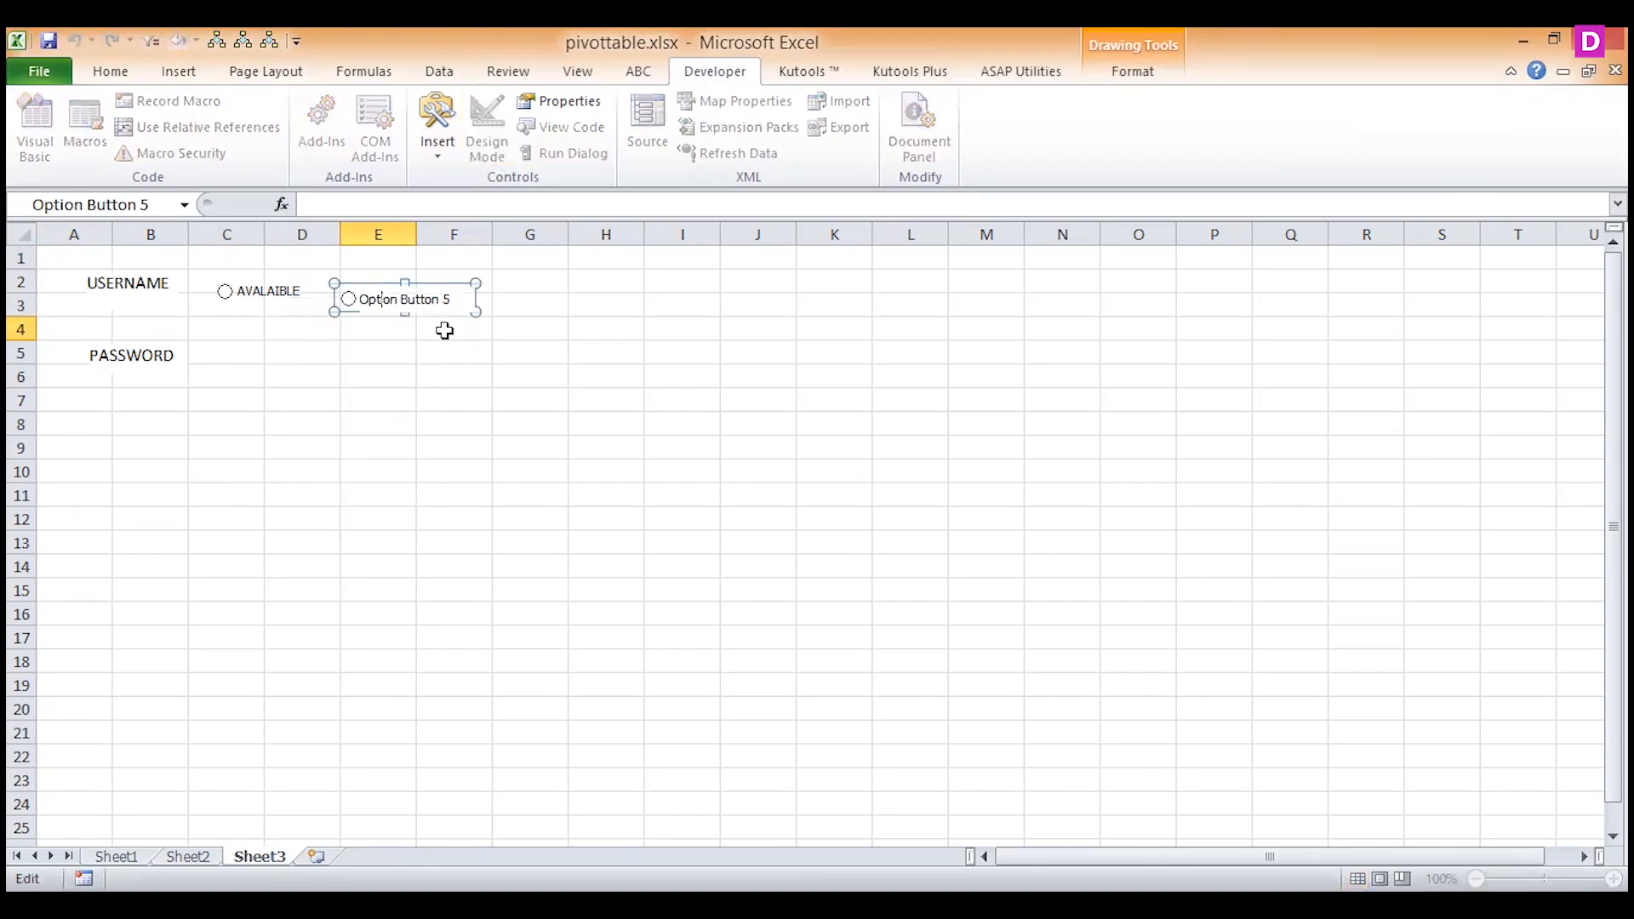
key("BackSpace")
key("BackSpace")
key("BackSpace")
key("BackSpace")
key("BackSpace")
key("BackSpace")
key("BackSpace")
key("BackSpace")
key("BackSpace")
key("BackSpace")
key("BackSpace")
key("BackSpace")
key("BackSpace")
key("BackSpace")
key("BackSpace")
type("NOT AVALIABLE")
triple_click(432, 296)
left_click(433, 297)
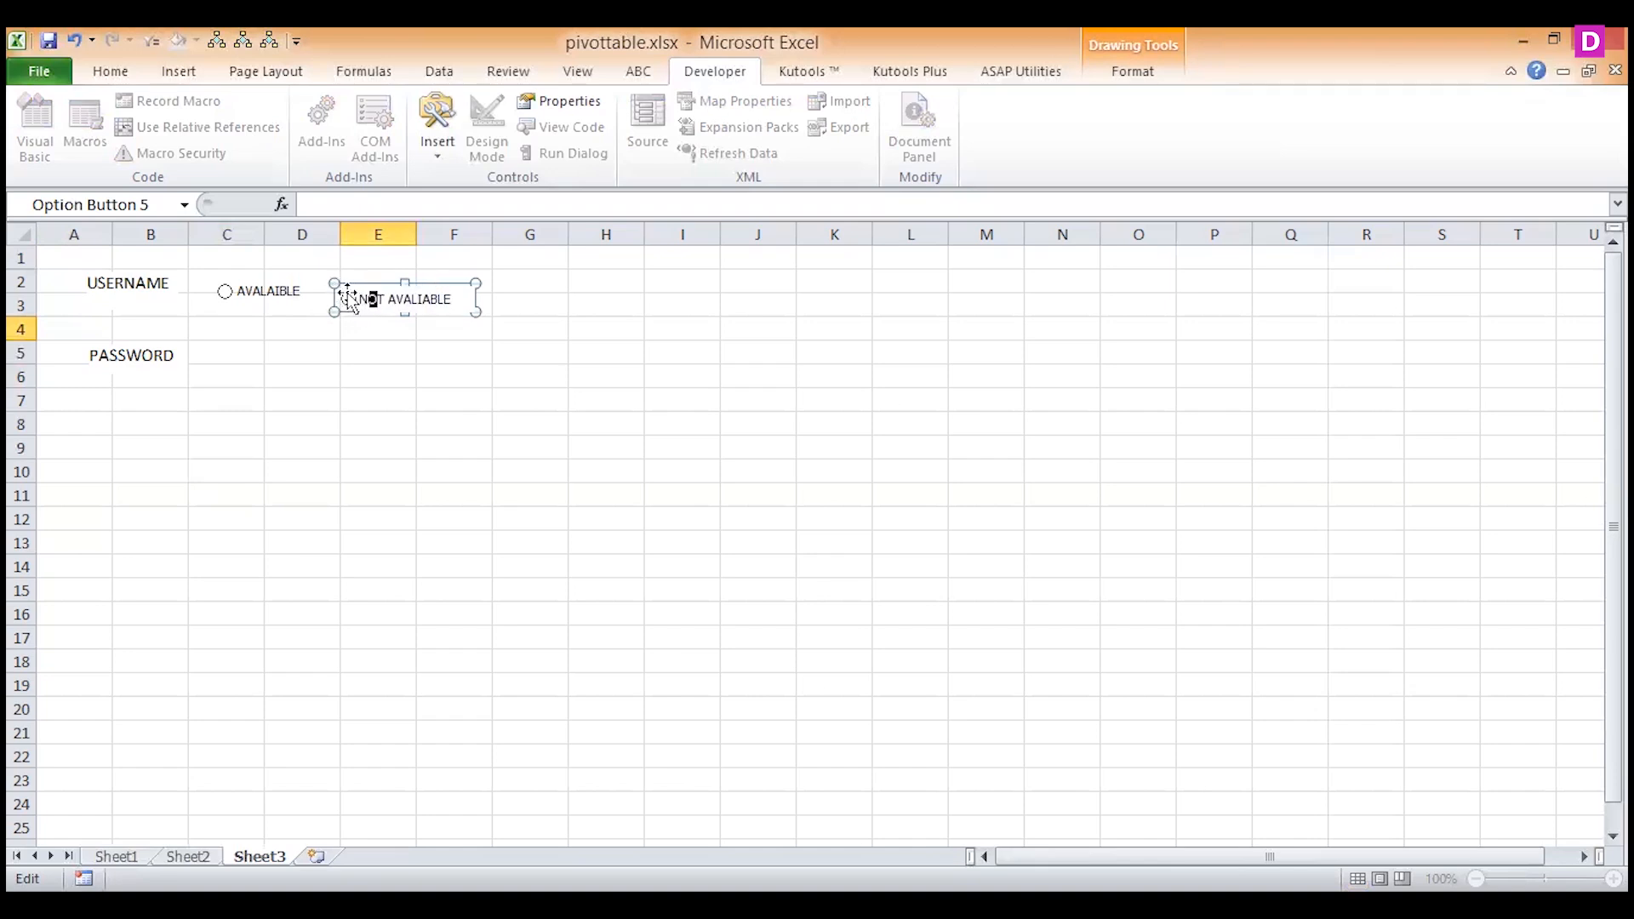
left_click(365, 357)
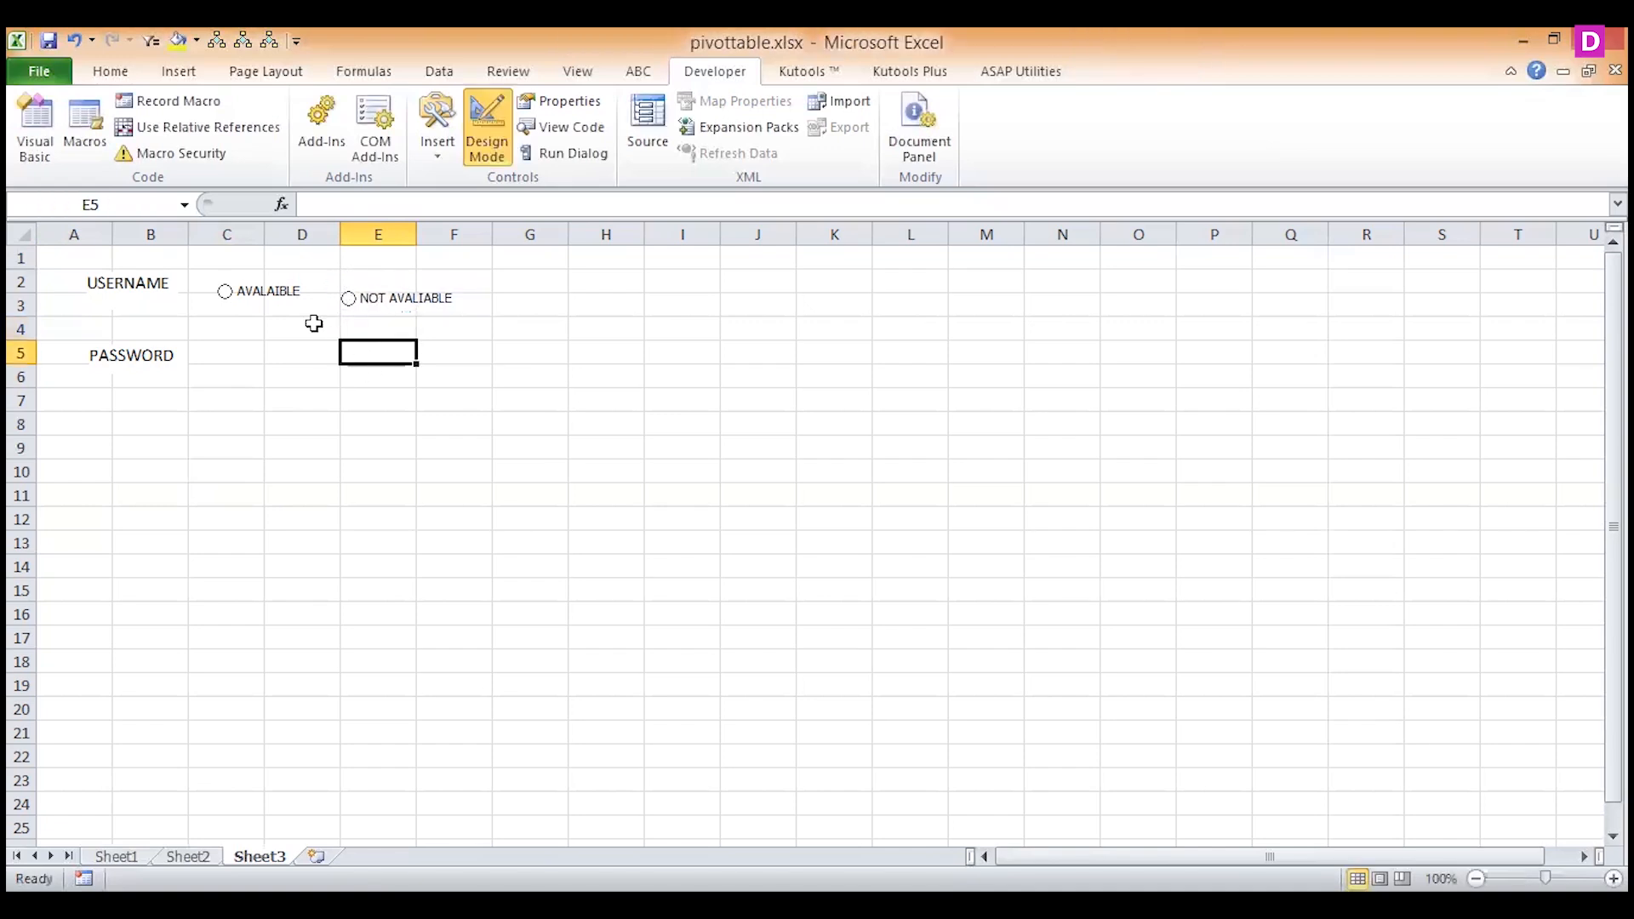
Nudge the NOT AVALIABLE option button up until it is level with the AVALAIBLE option button.
left_click(391, 308)
left_click(388, 301, "ctrl")
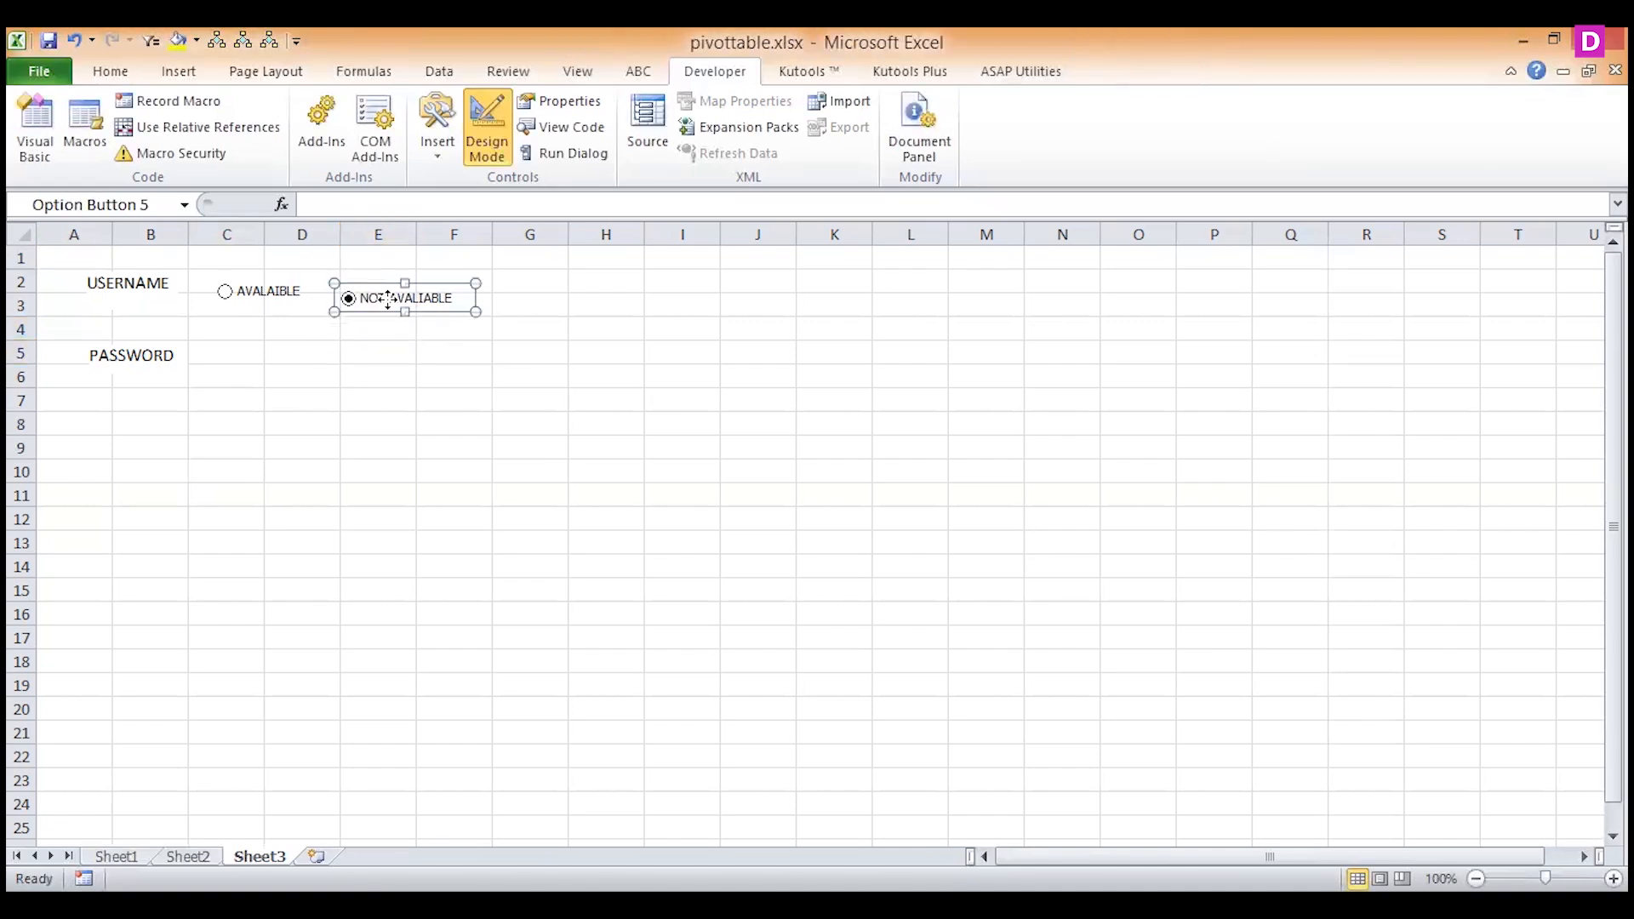
right_click(388, 300)
left_click(441, 360)
key("Up")
key("Up")
key("Up")
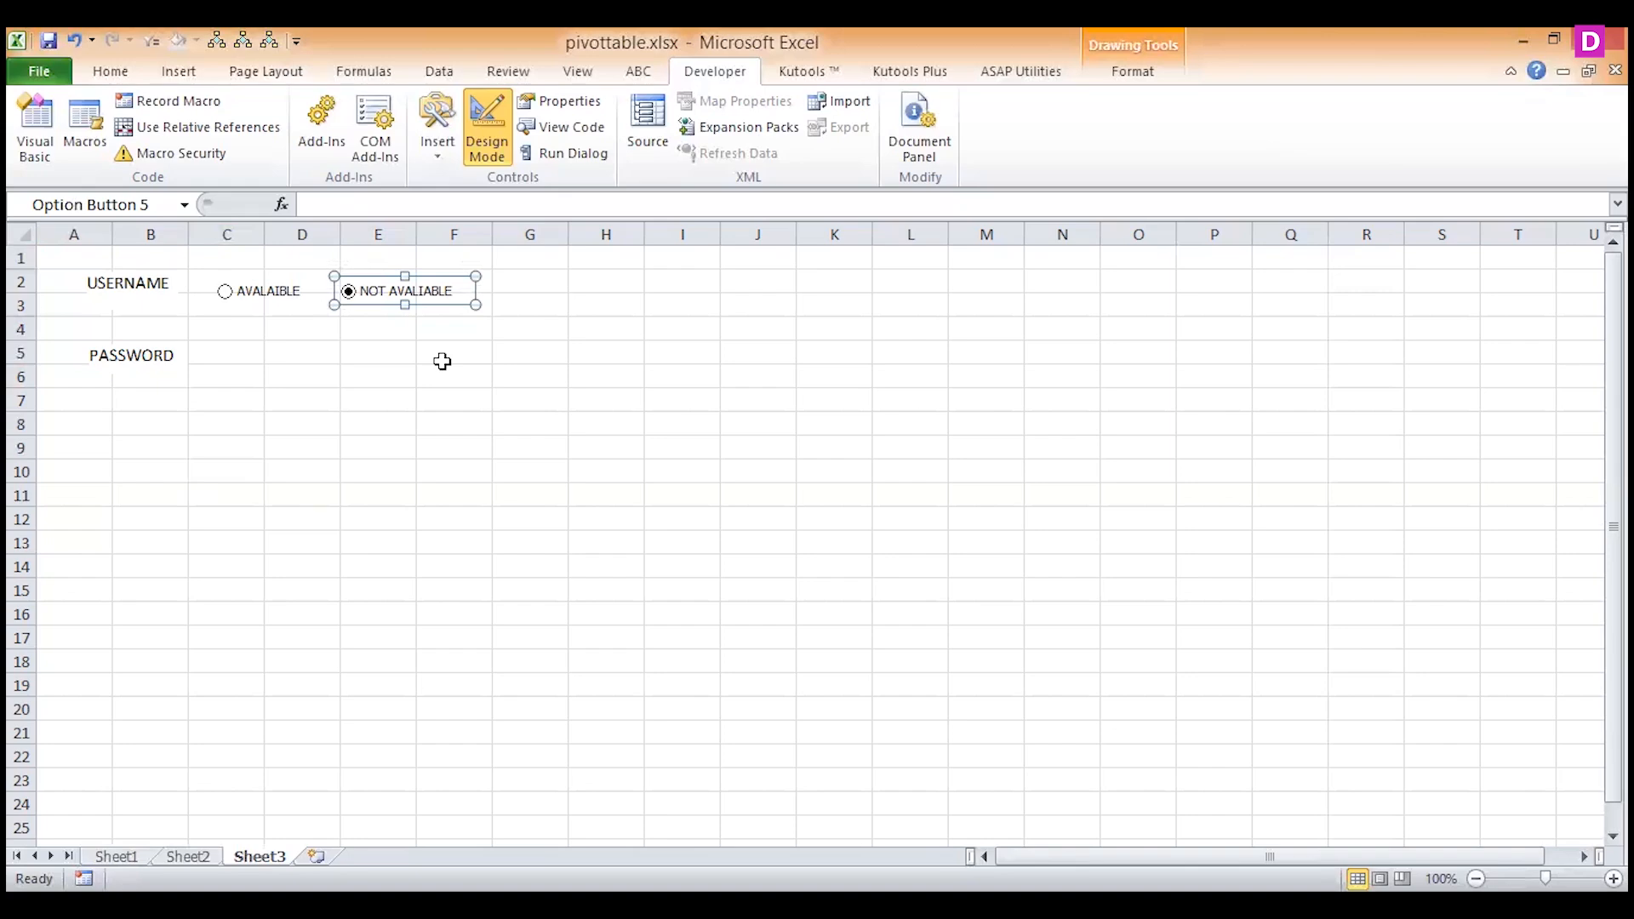
Switch between the AVALAIBLE and NOT AVALIABLE option buttons to test that only one can be selected.
left_click(249, 350)
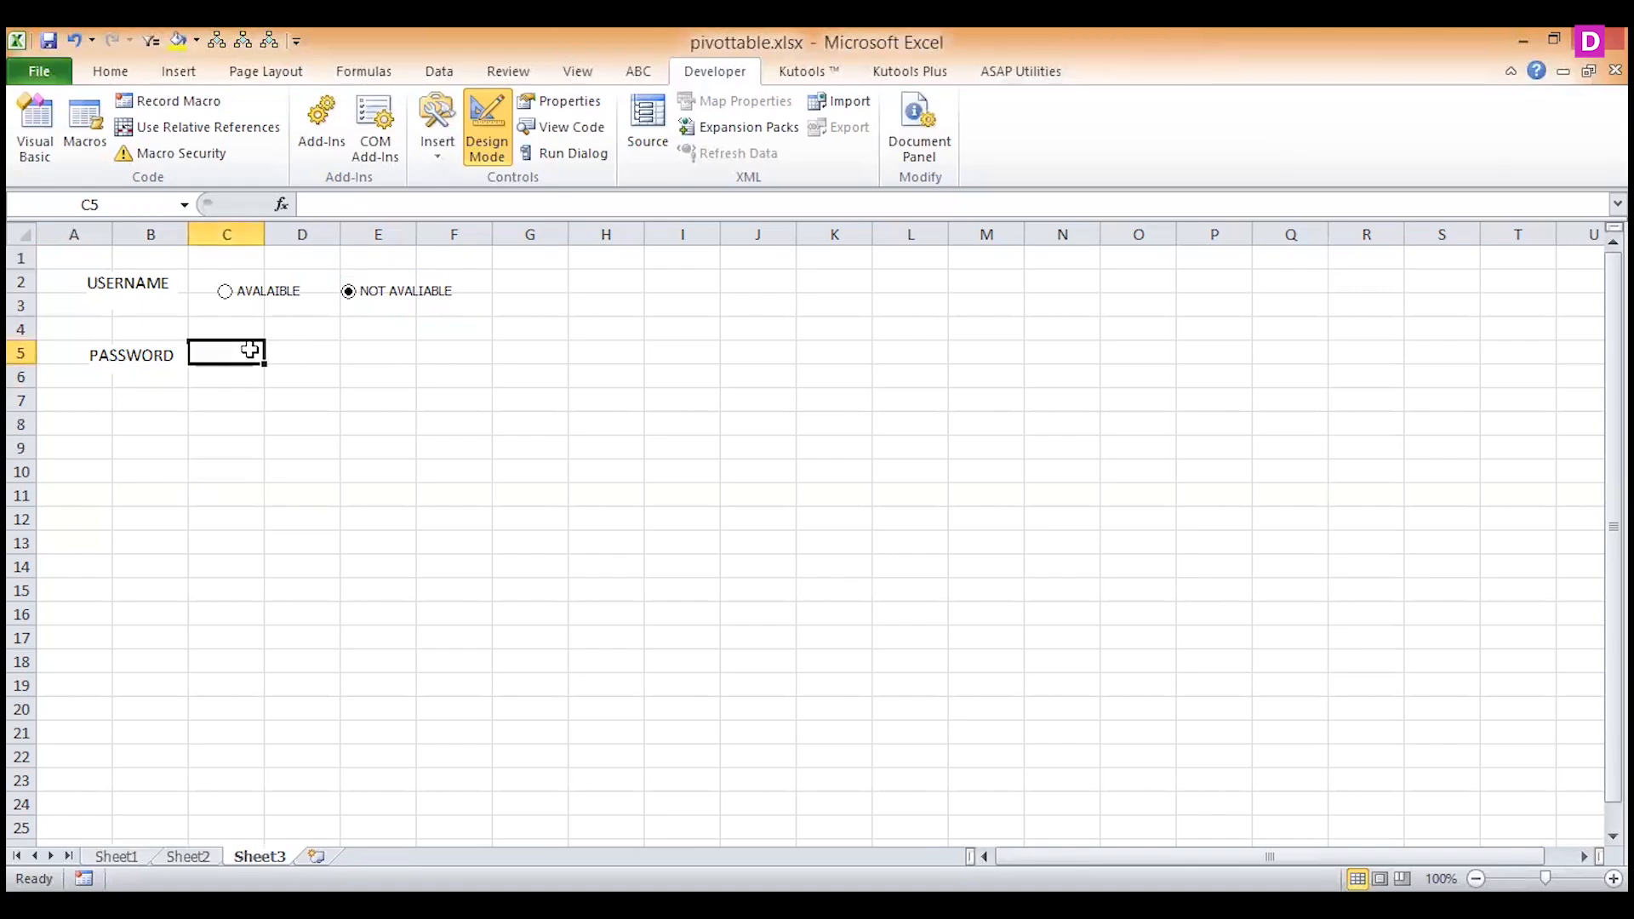
left_click(223, 296)
left_click(352, 300)
Set the AVALAIBLE option button's value to Checked and link it to cell J1.
left_click(278, 292, "ctrl")
right_click(278, 292)
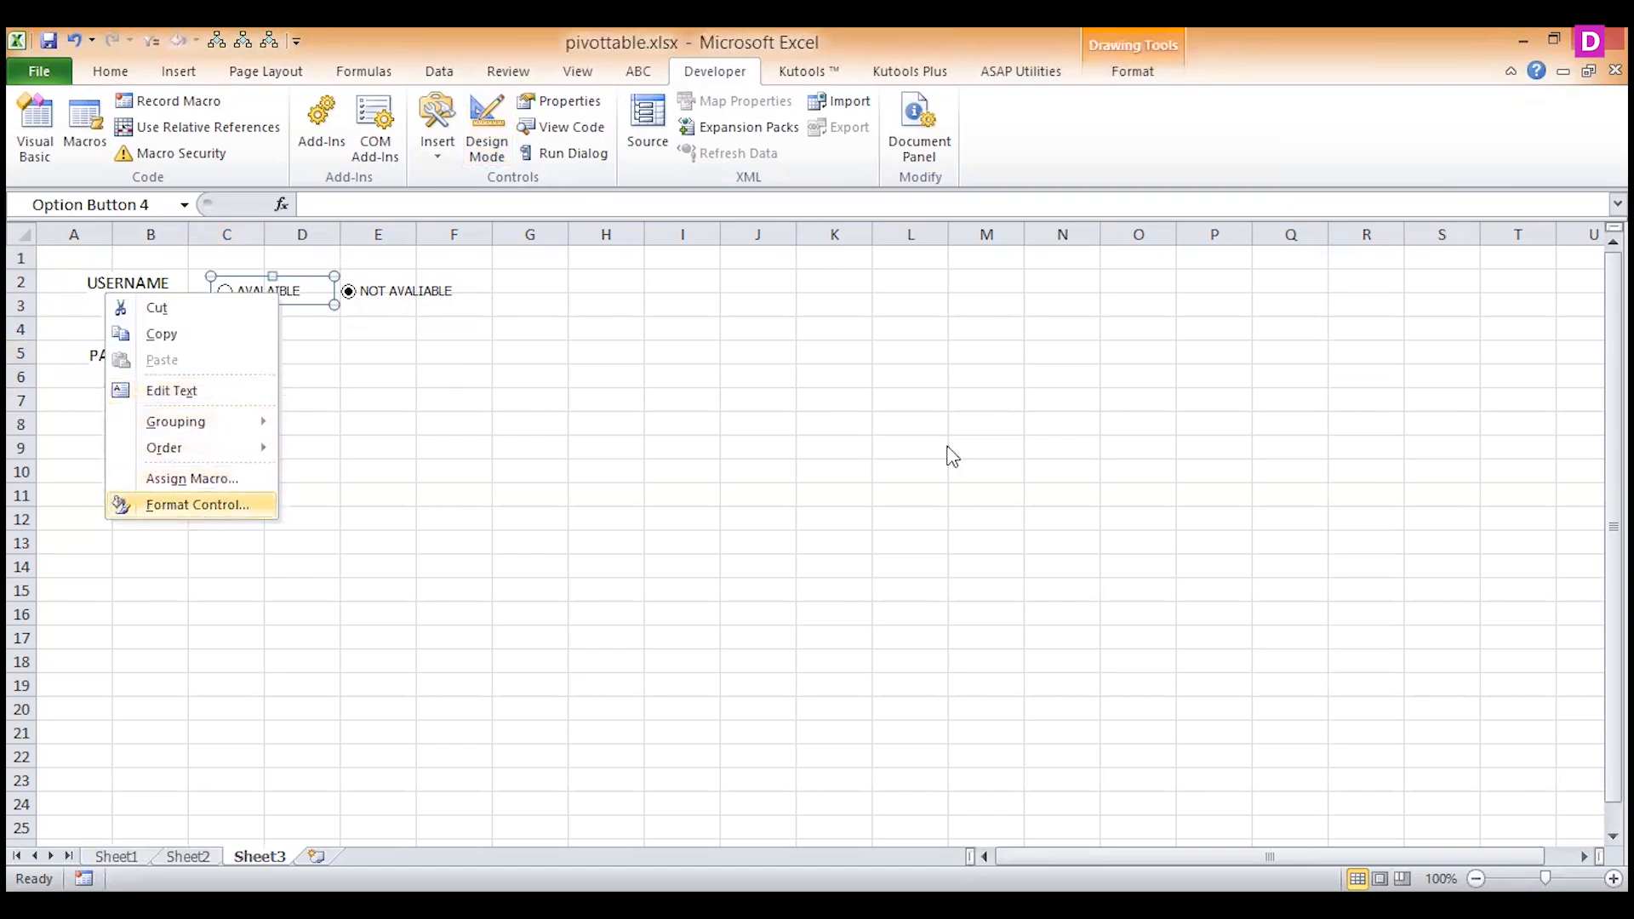
key("Return")
left_click(970, 401)
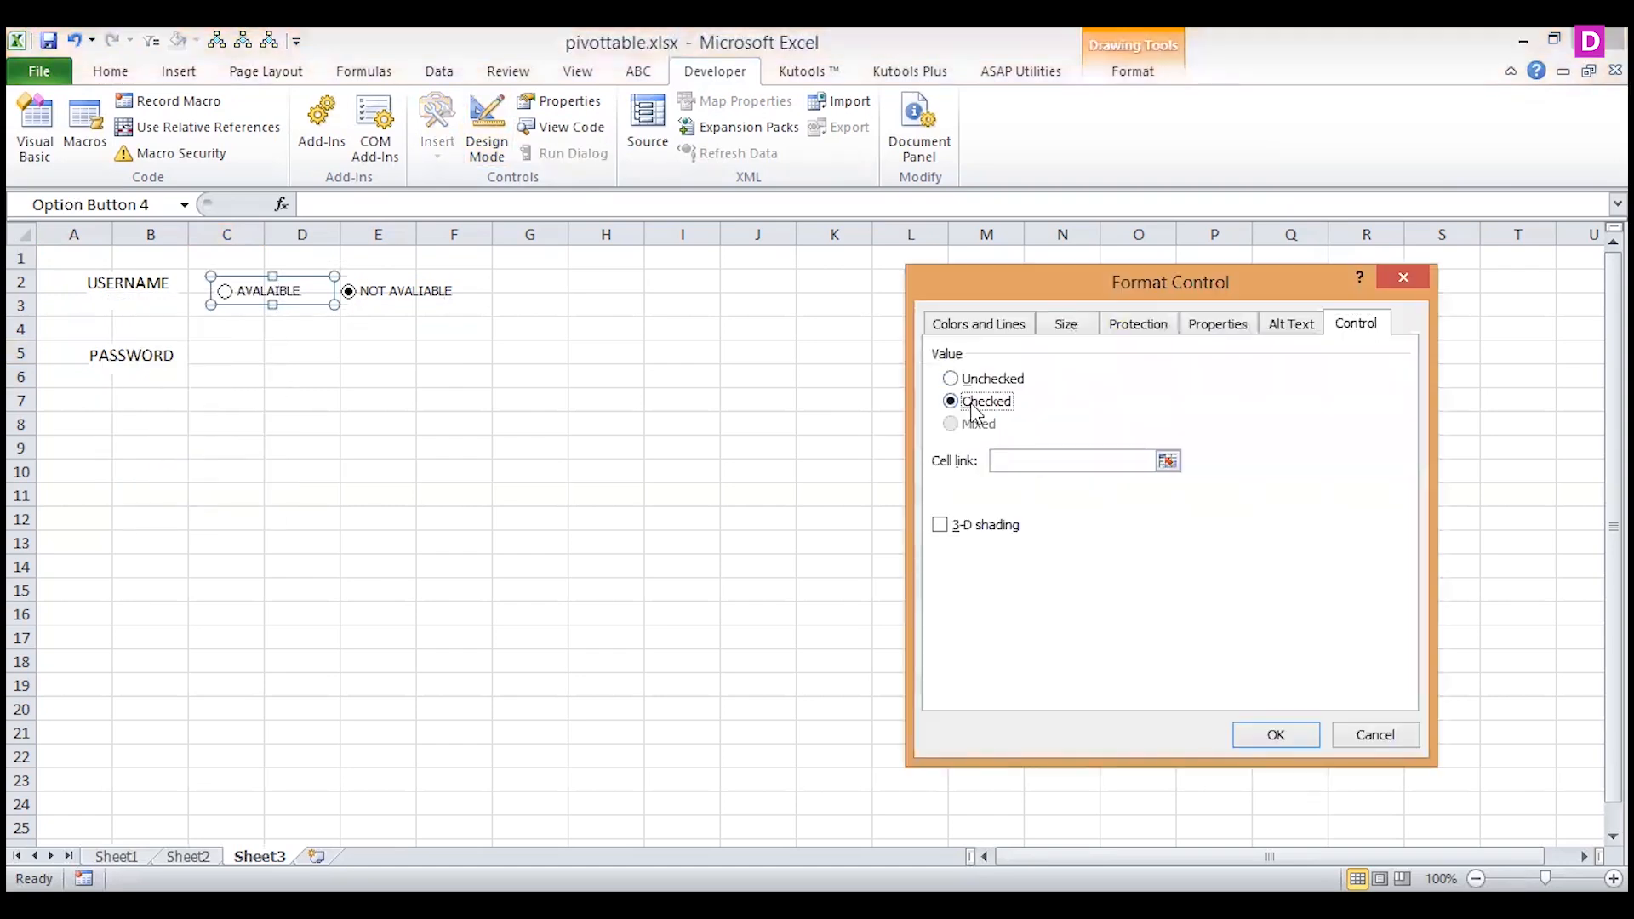
left_click(1168, 460)
left_click(756, 260)
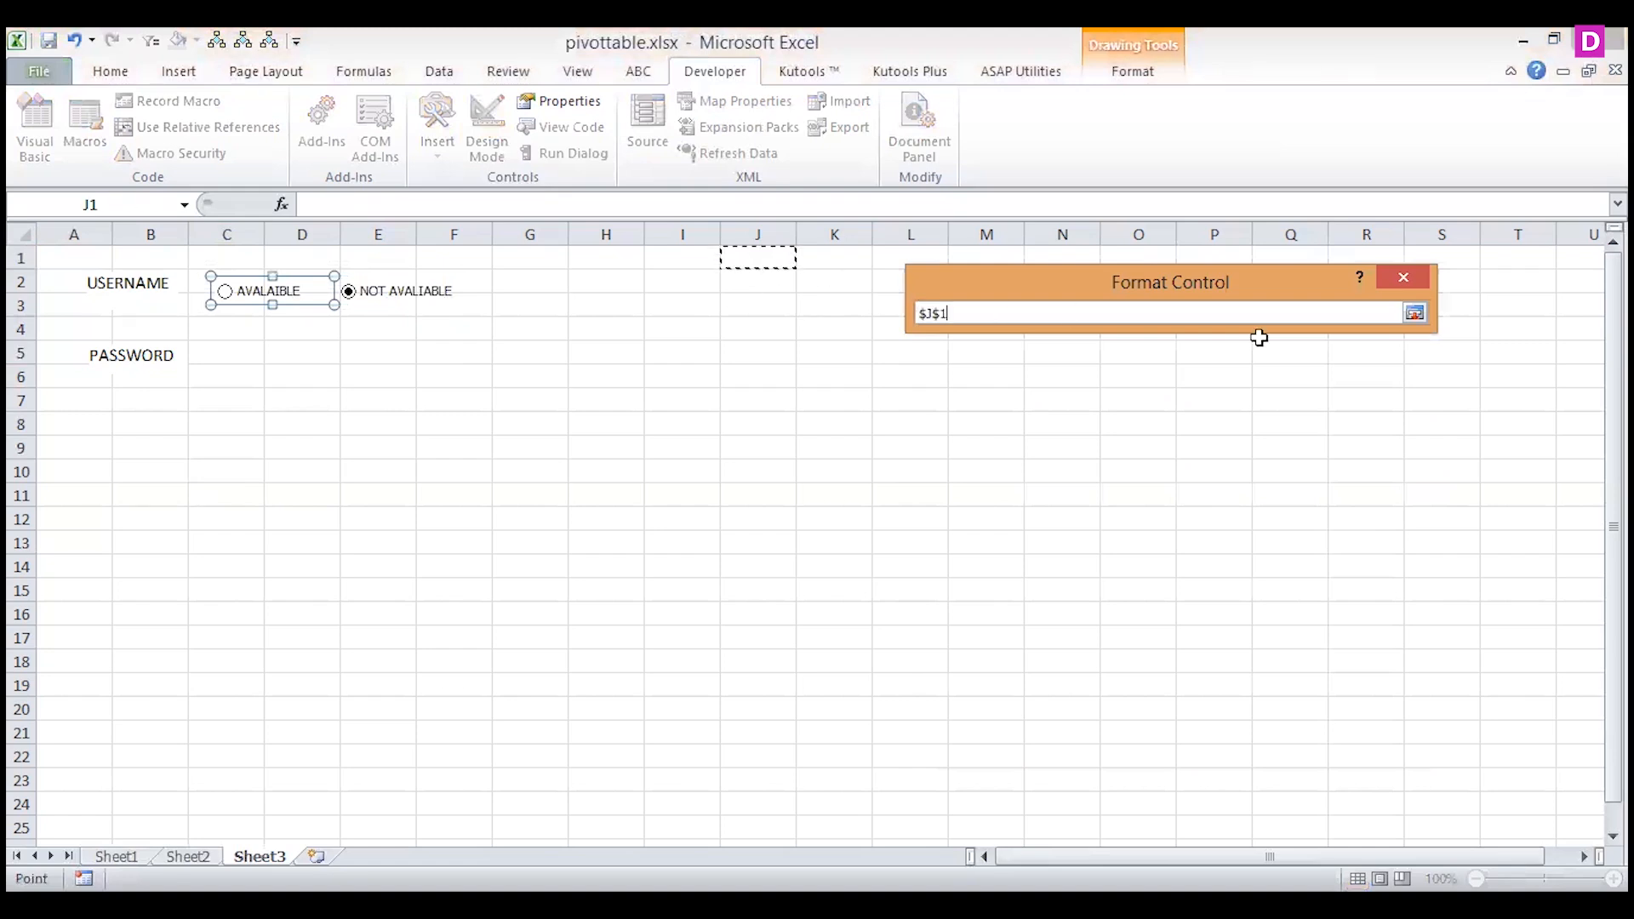
left_click(1414, 313)
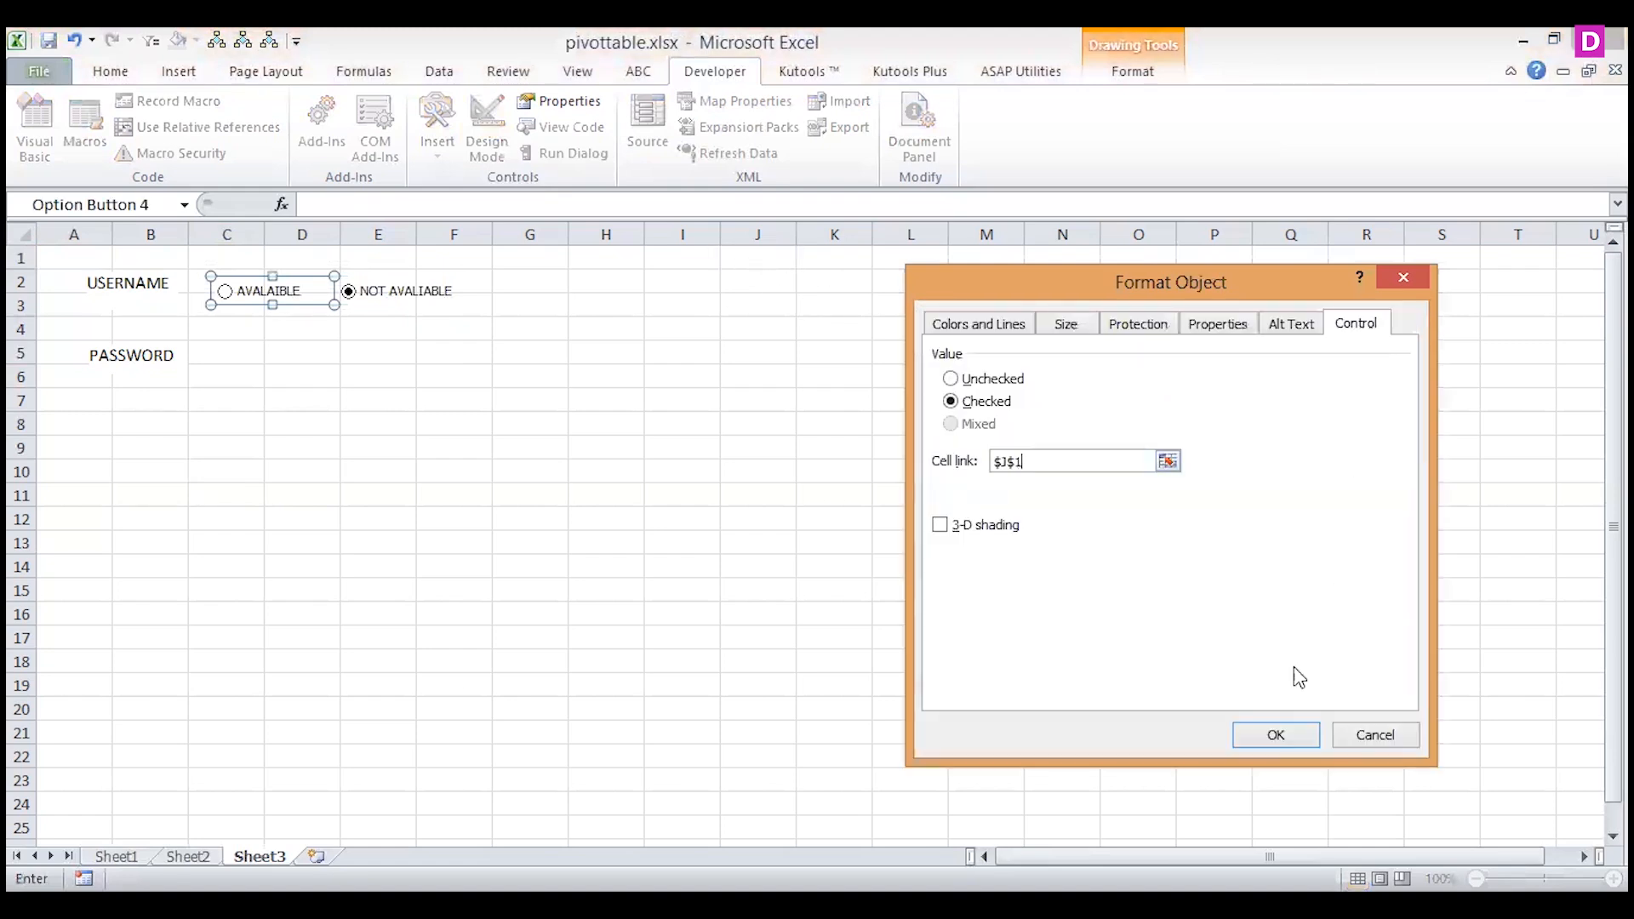
left_click(1268, 740)
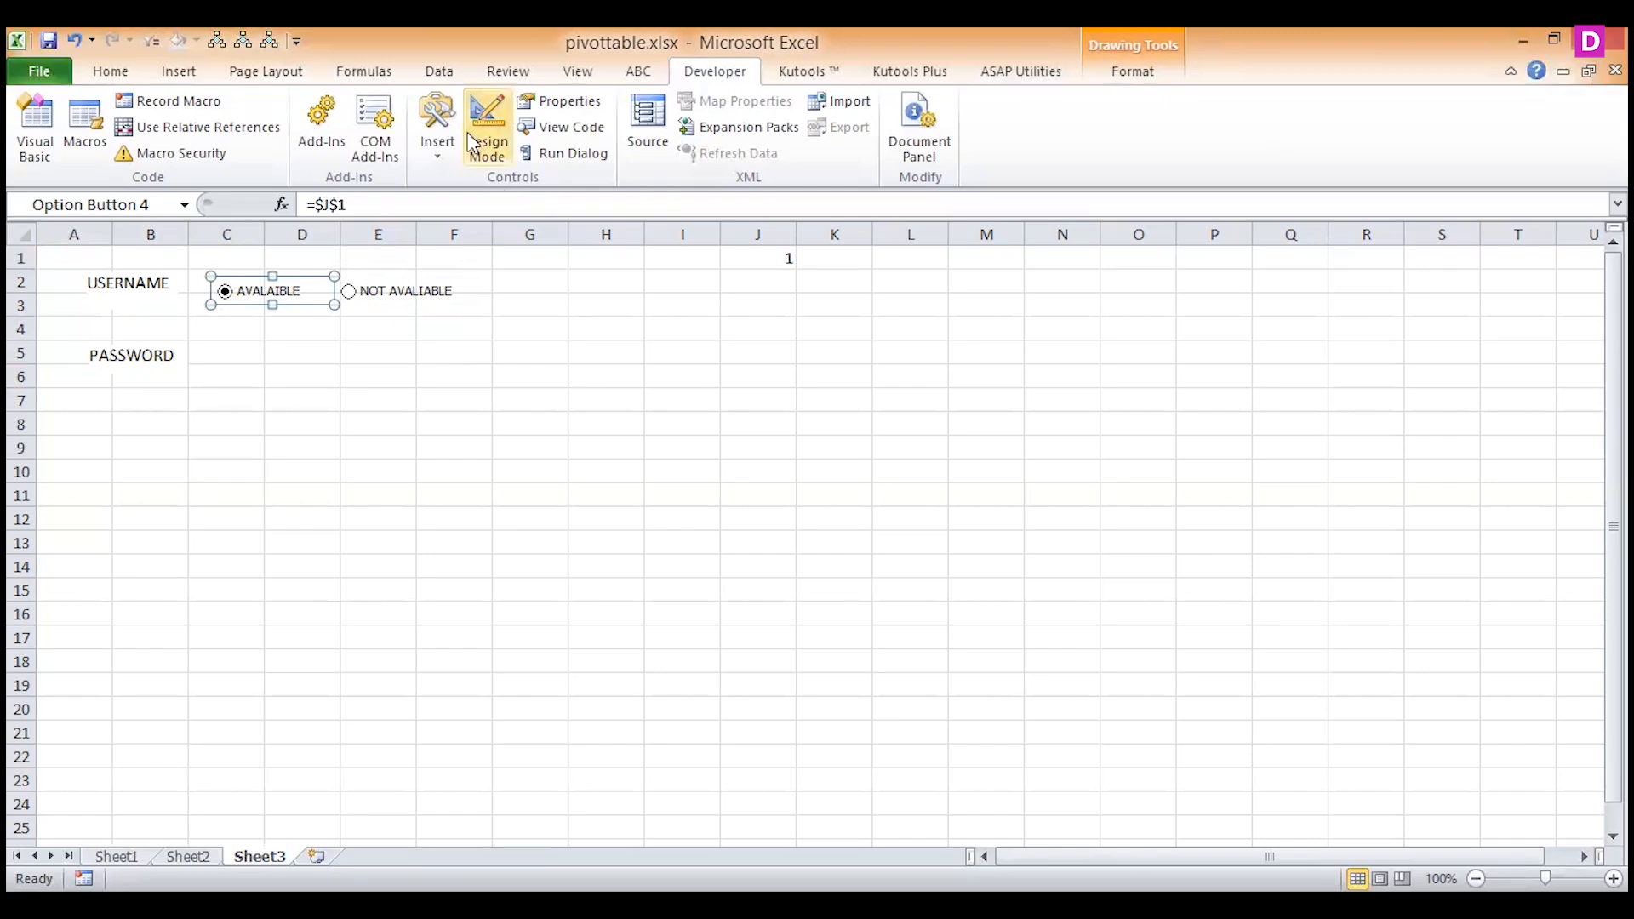
Alternate between the two availability option buttons to check the linked value in J1, ending on NOT AVALIABLE with cell C5 active.
left_click(351, 304)
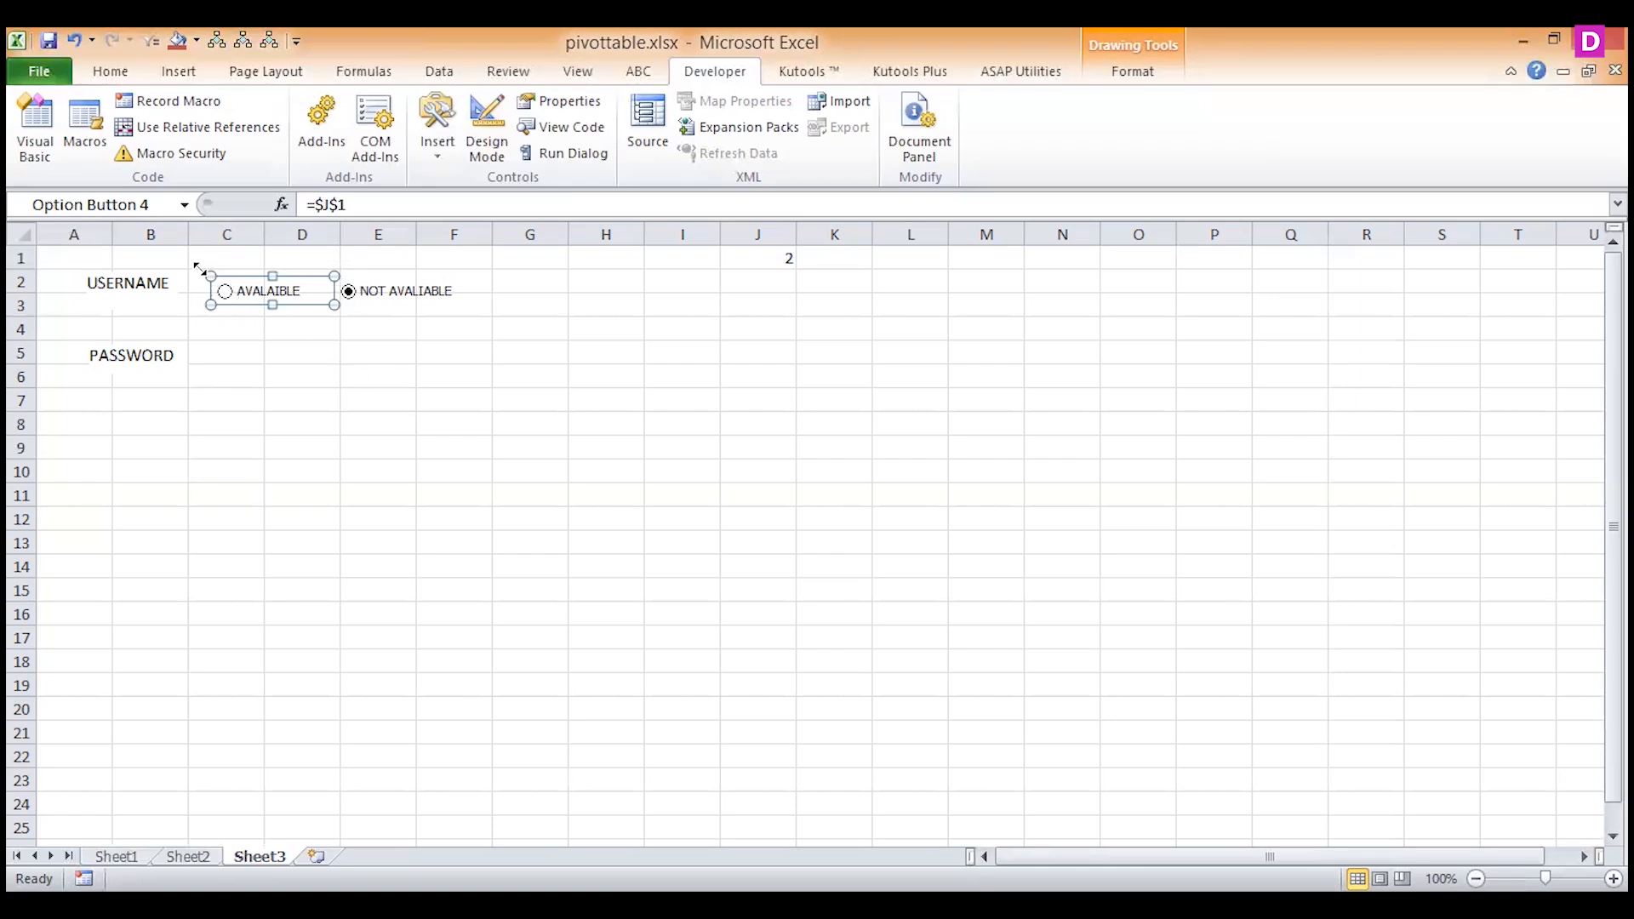
left_click(491, 143)
left_click(247, 354)
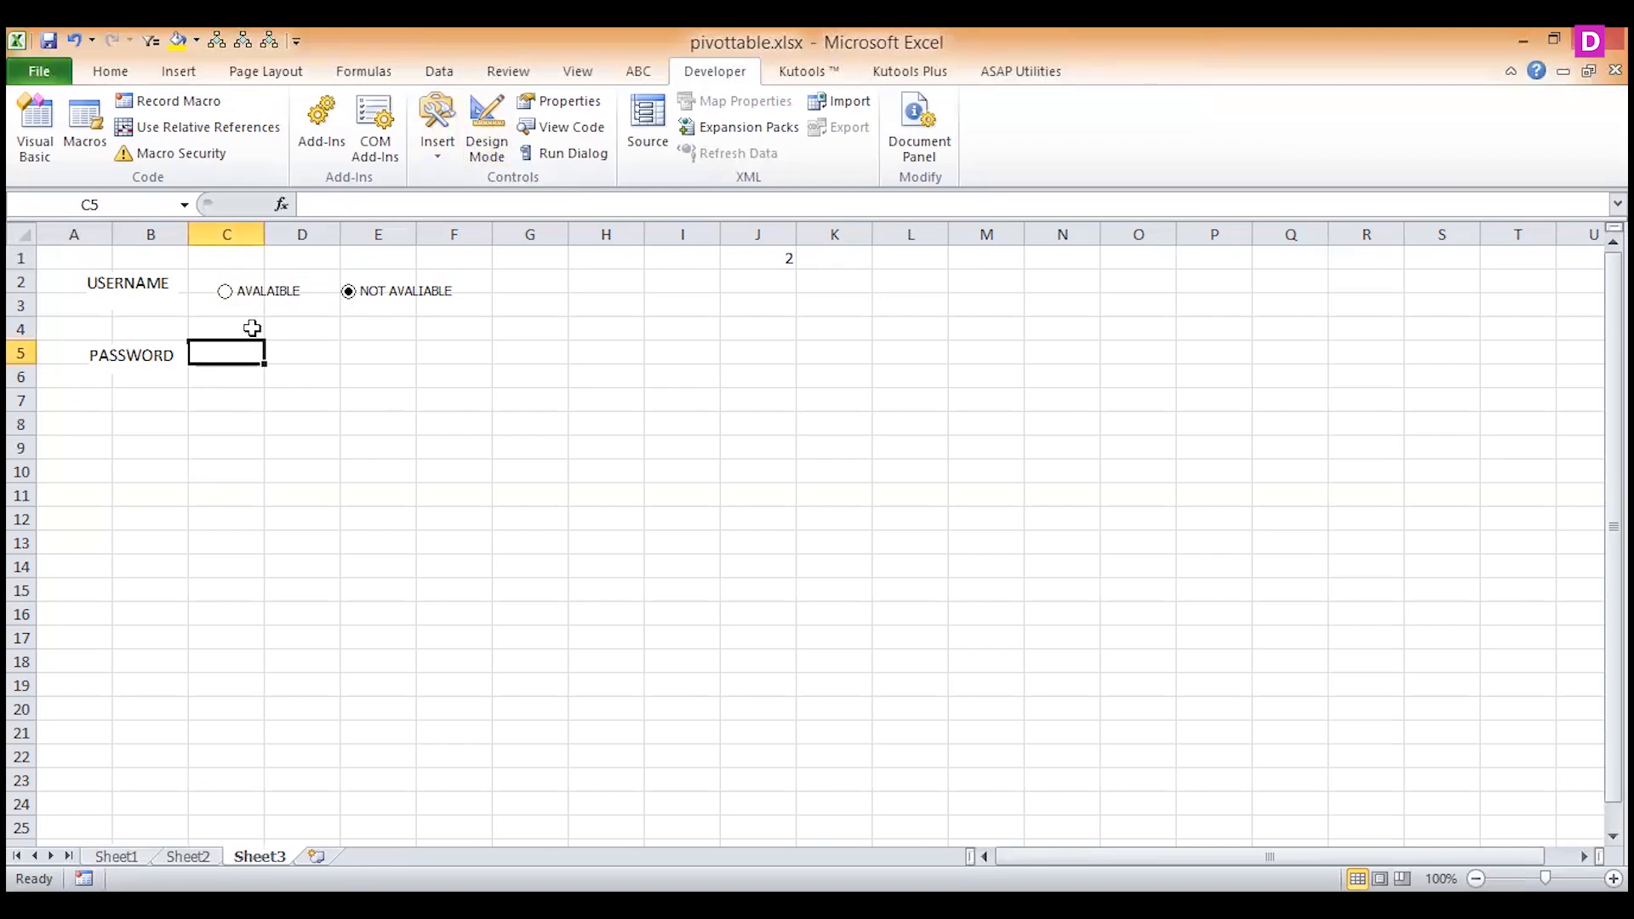
left_click(226, 292)
left_click(349, 298)
Enter an IF formula in cell C5 beside PASSWORD that returns the password value if J1=1 and otherwise an empty string.
type("=IF(")
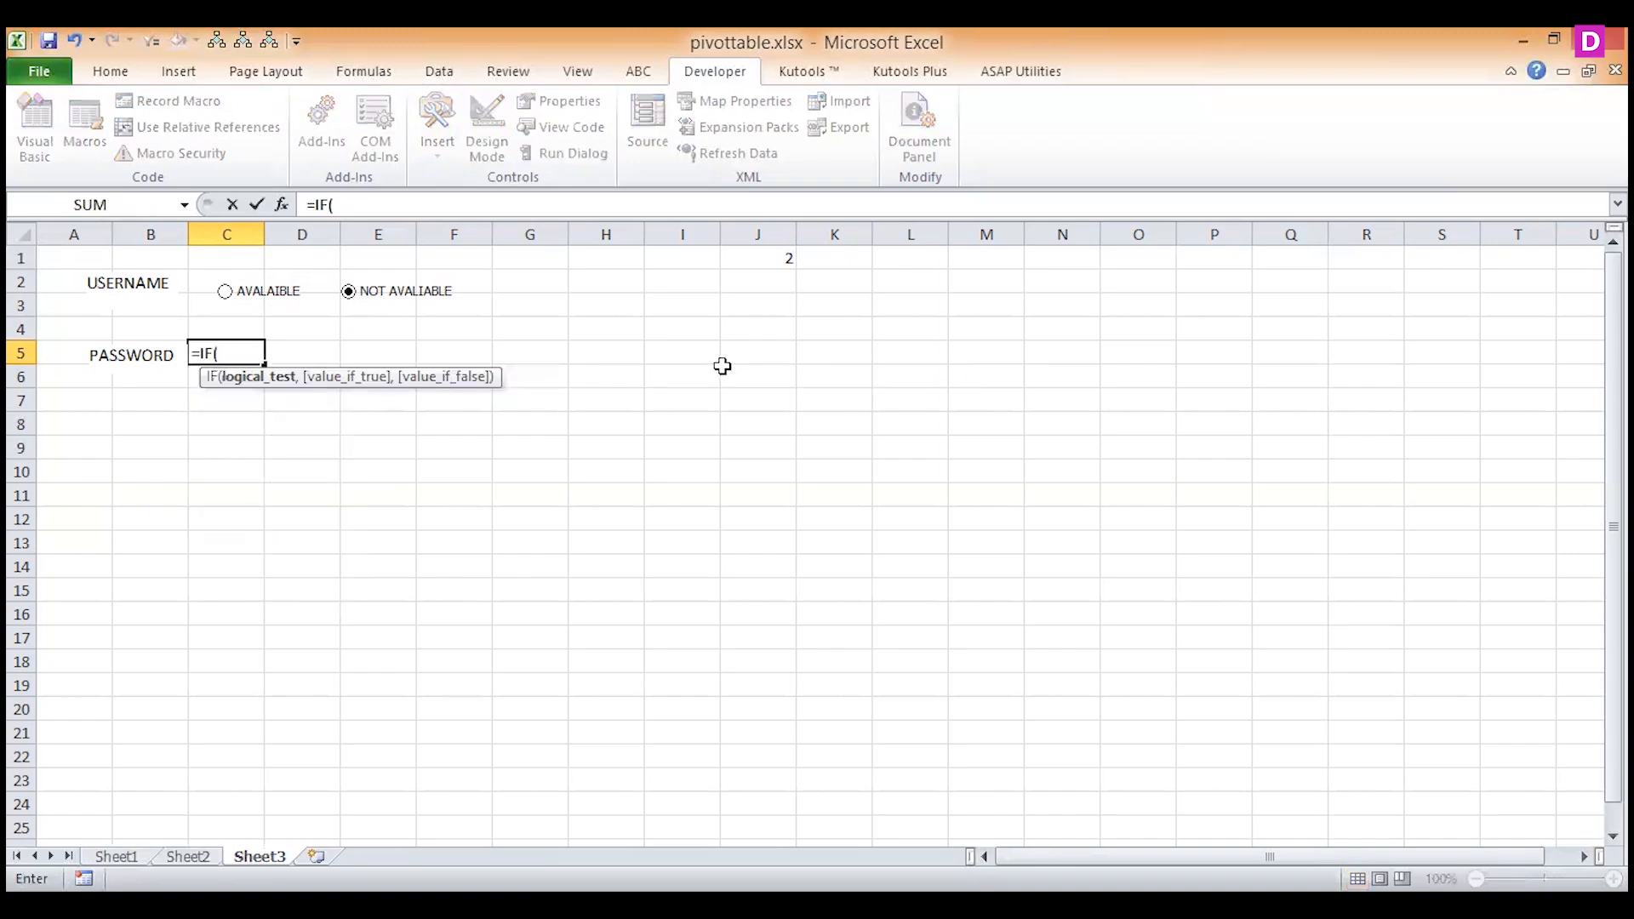
left_click(754, 253)
type("=1,")
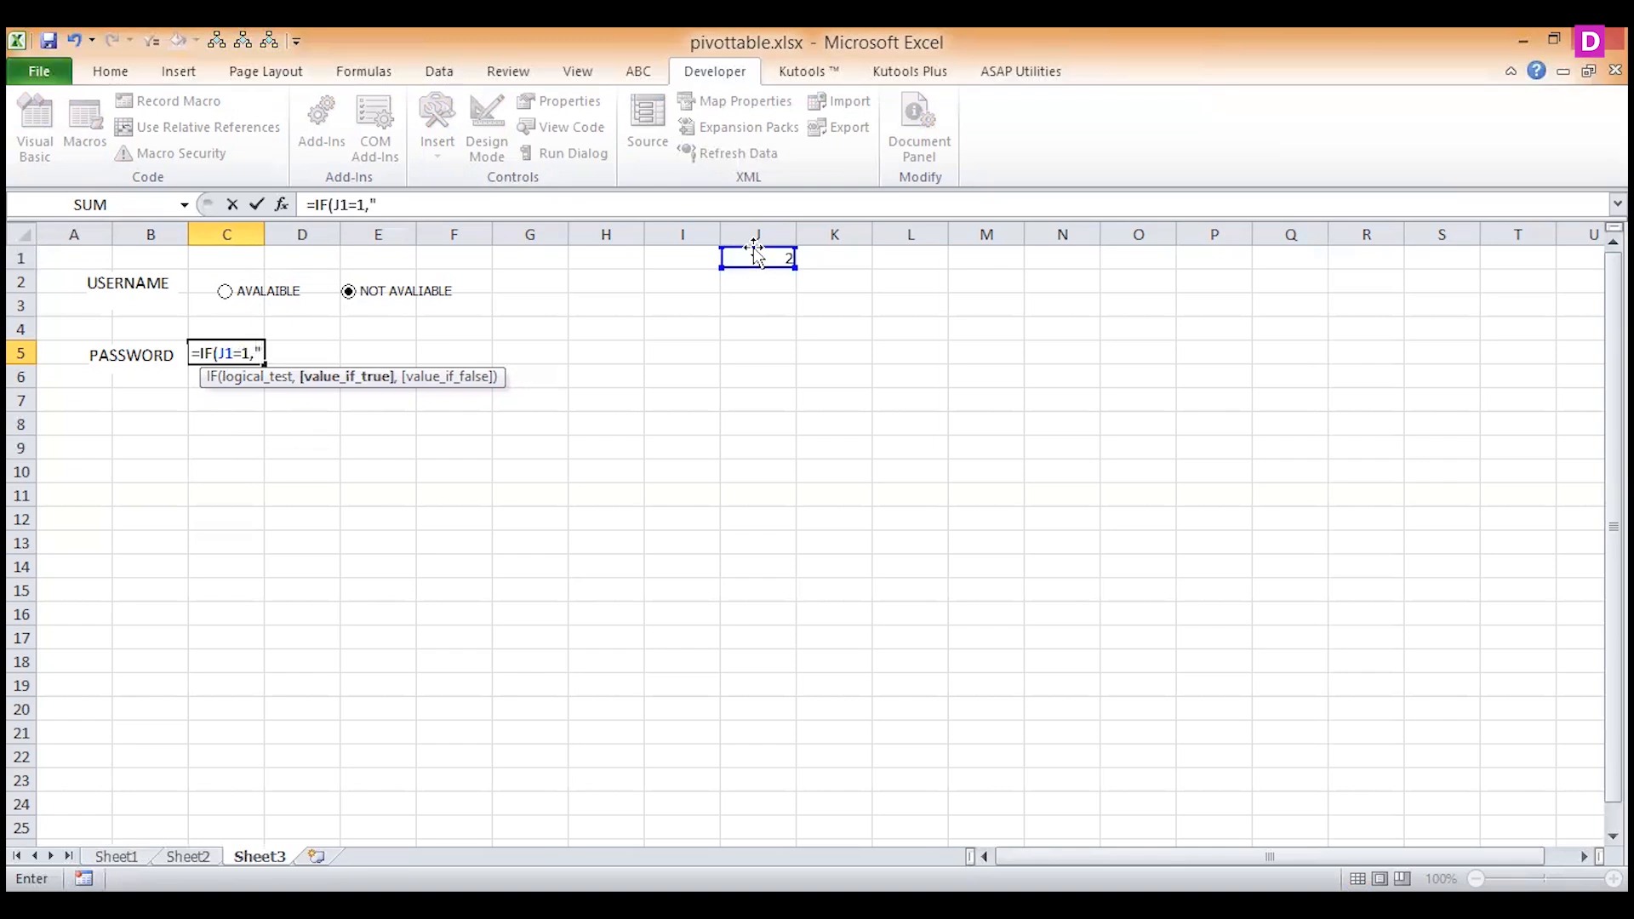
type("123,")
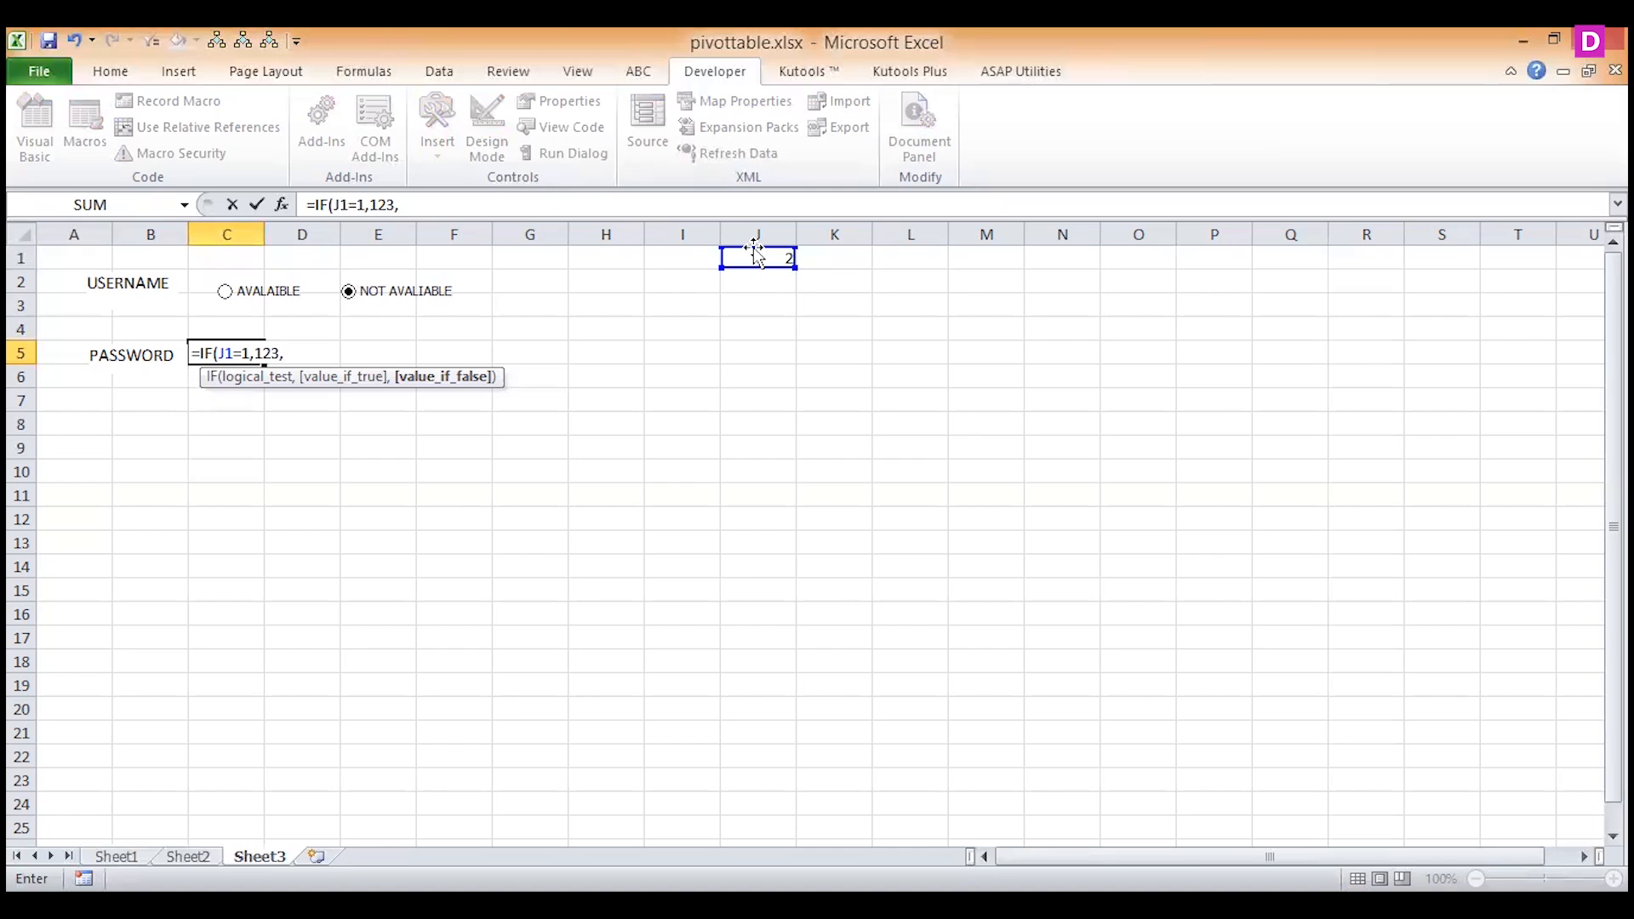
type("\"\")")
key("Return")
key("Up")
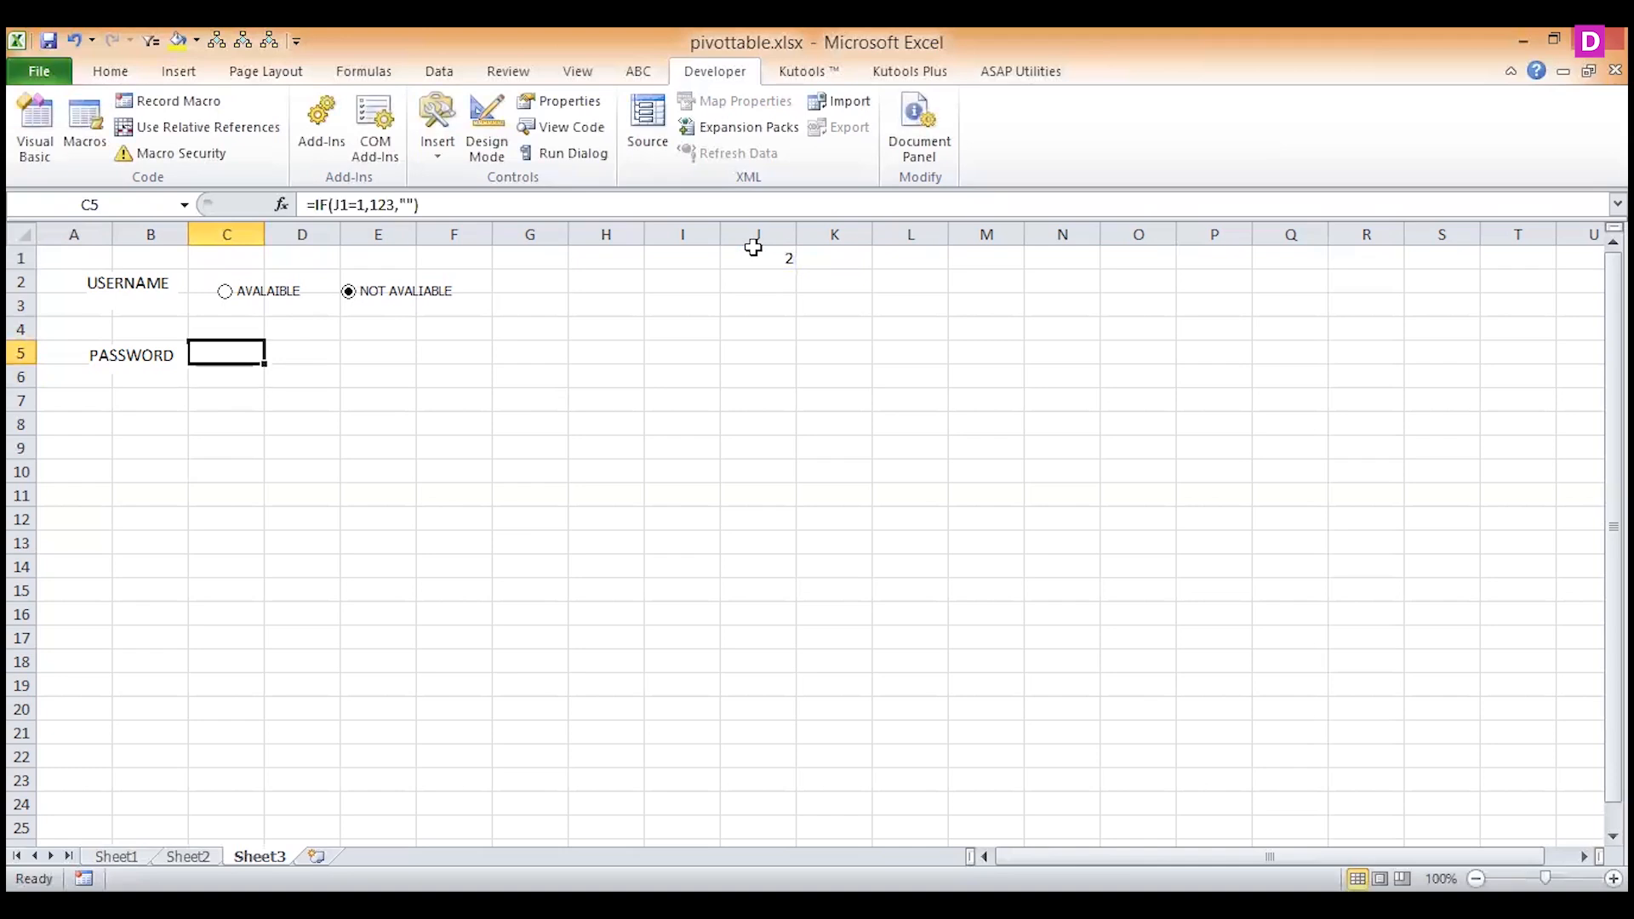
Switch repeatedly between AVALAIBLE and NOT AVALIABLE to test the IF formula in cell C5, ending on NOT AVALIABLE.
left_click(226, 293)
left_click(349, 298)
left_click(224, 292)
left_click(348, 292)
left_click(290, 300)
left_click(385, 304)
left_click(242, 308)
left_click(348, 307)
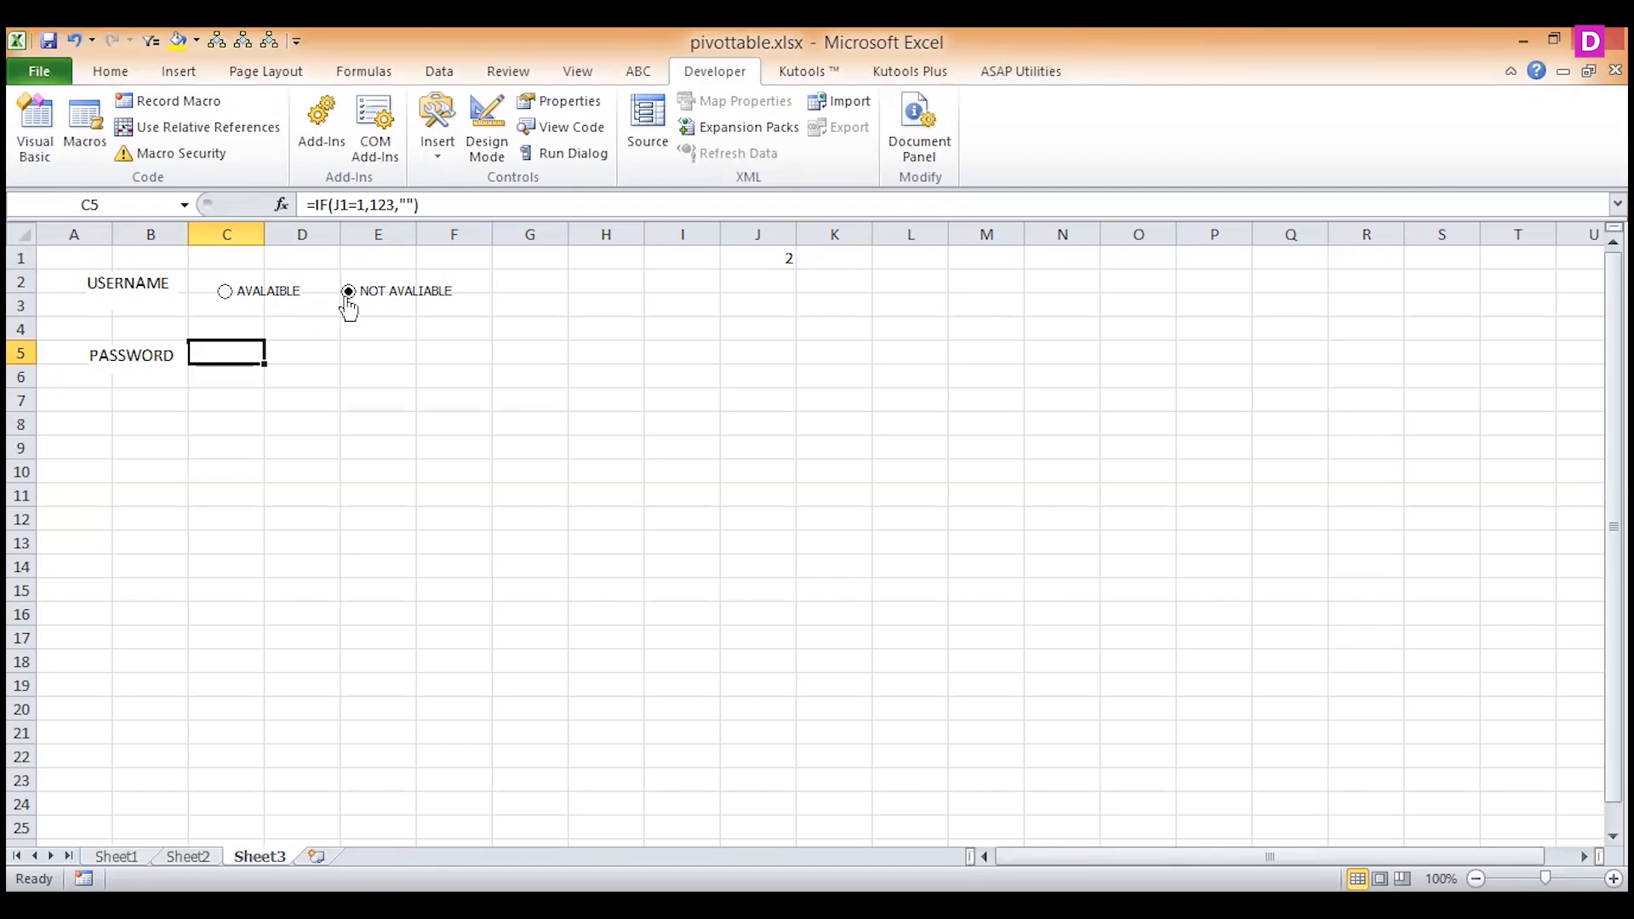
left_click(225, 308)
left_click(349, 308)
Insert an ActiveX check box and place it below the password row, across columns C and D in rows 7 to 8.
left_click(442, 153)
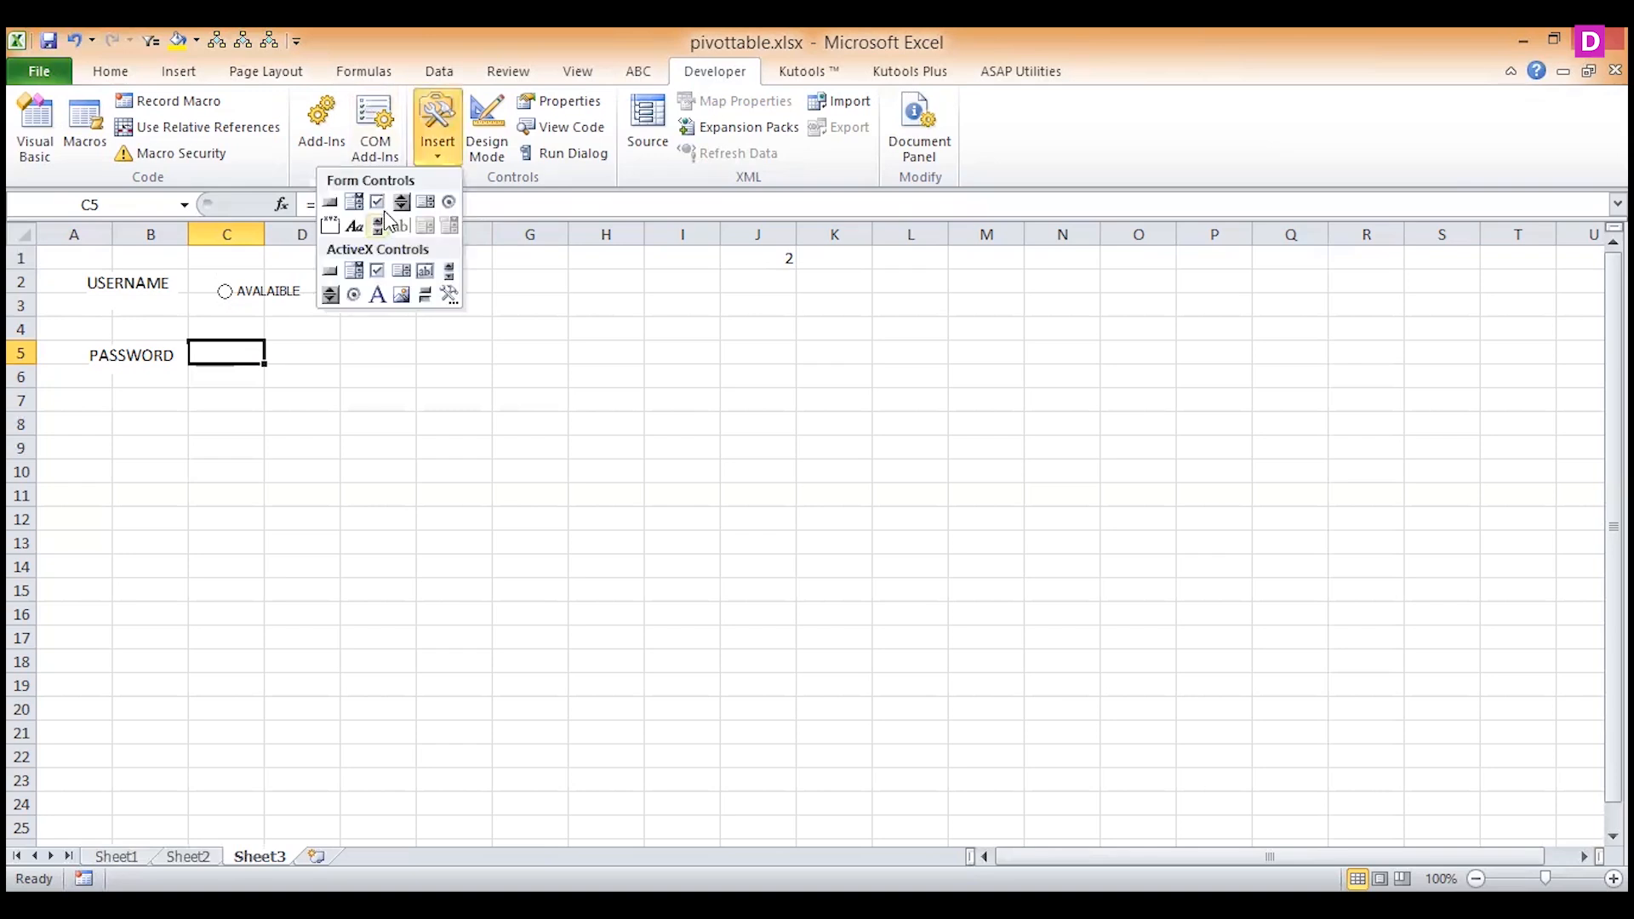
left_click(379, 272)
left_click_drag(508, 284, 627, 313)
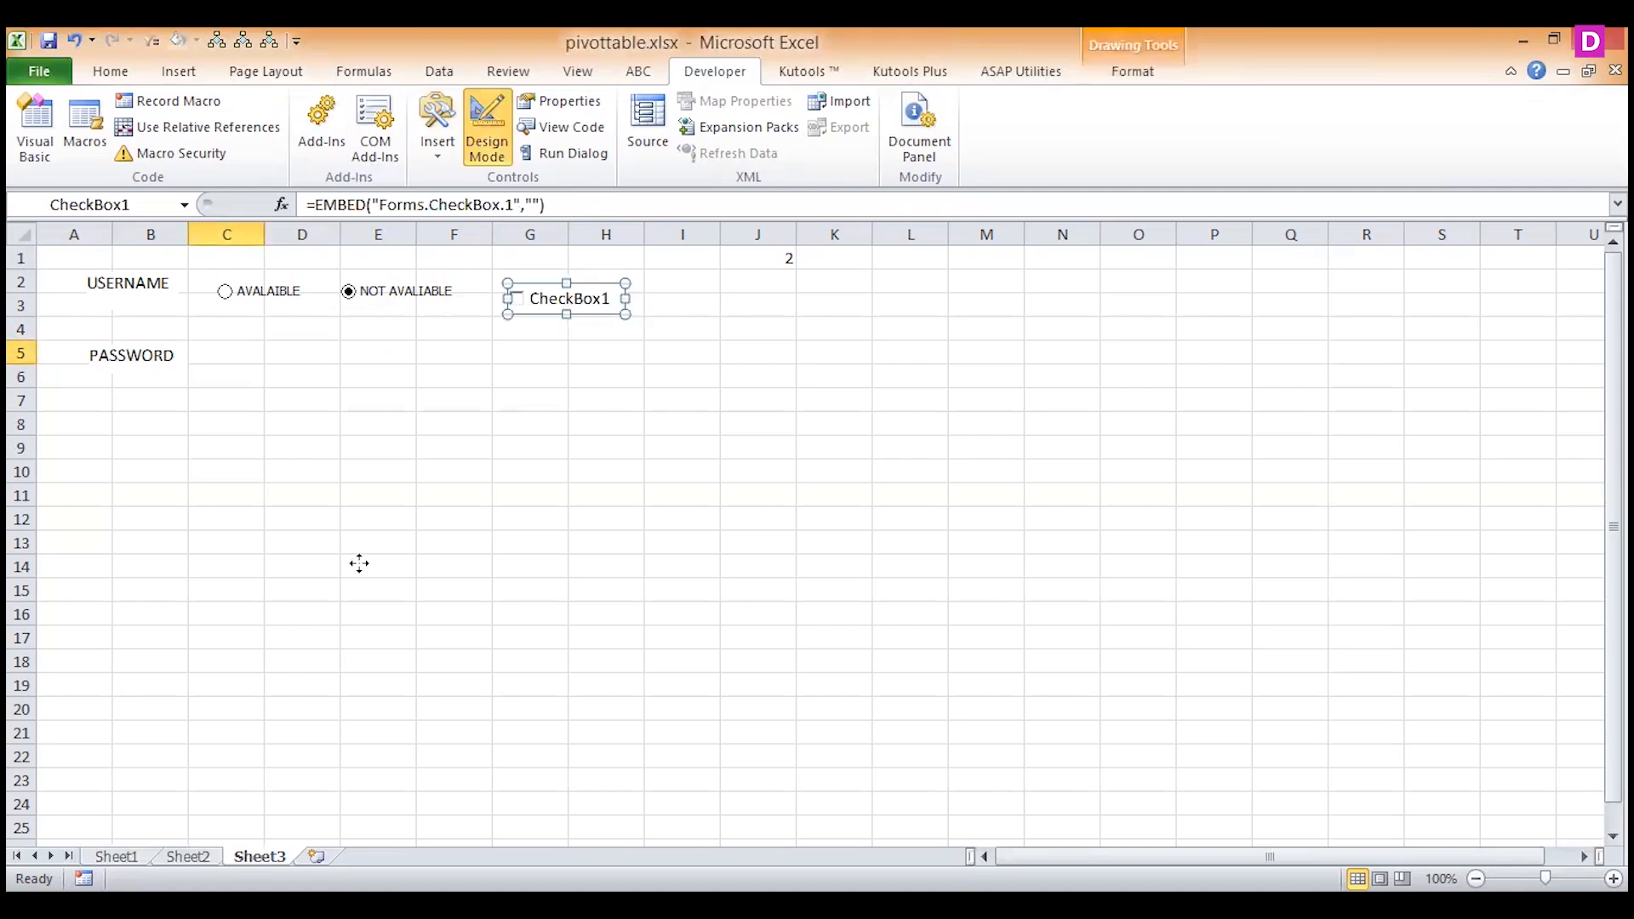
left_click_drag(359, 563, 281, 421)
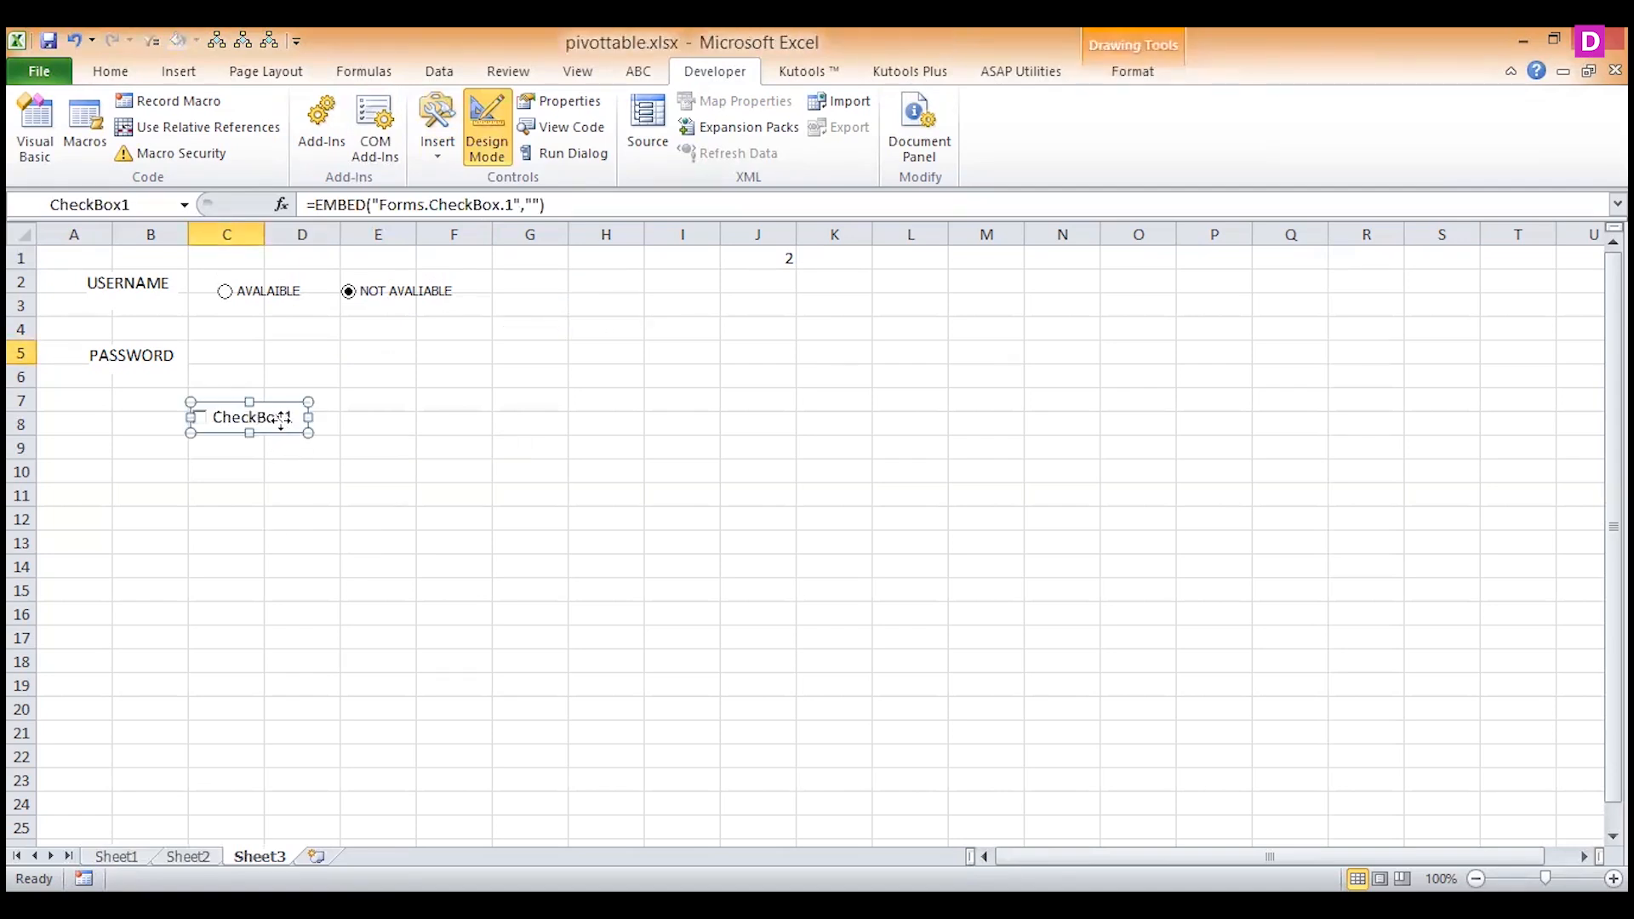
Change the check box caption to ACCEPT TERMS AND CONDITION and widen the control to column I.
right_click(281, 420)
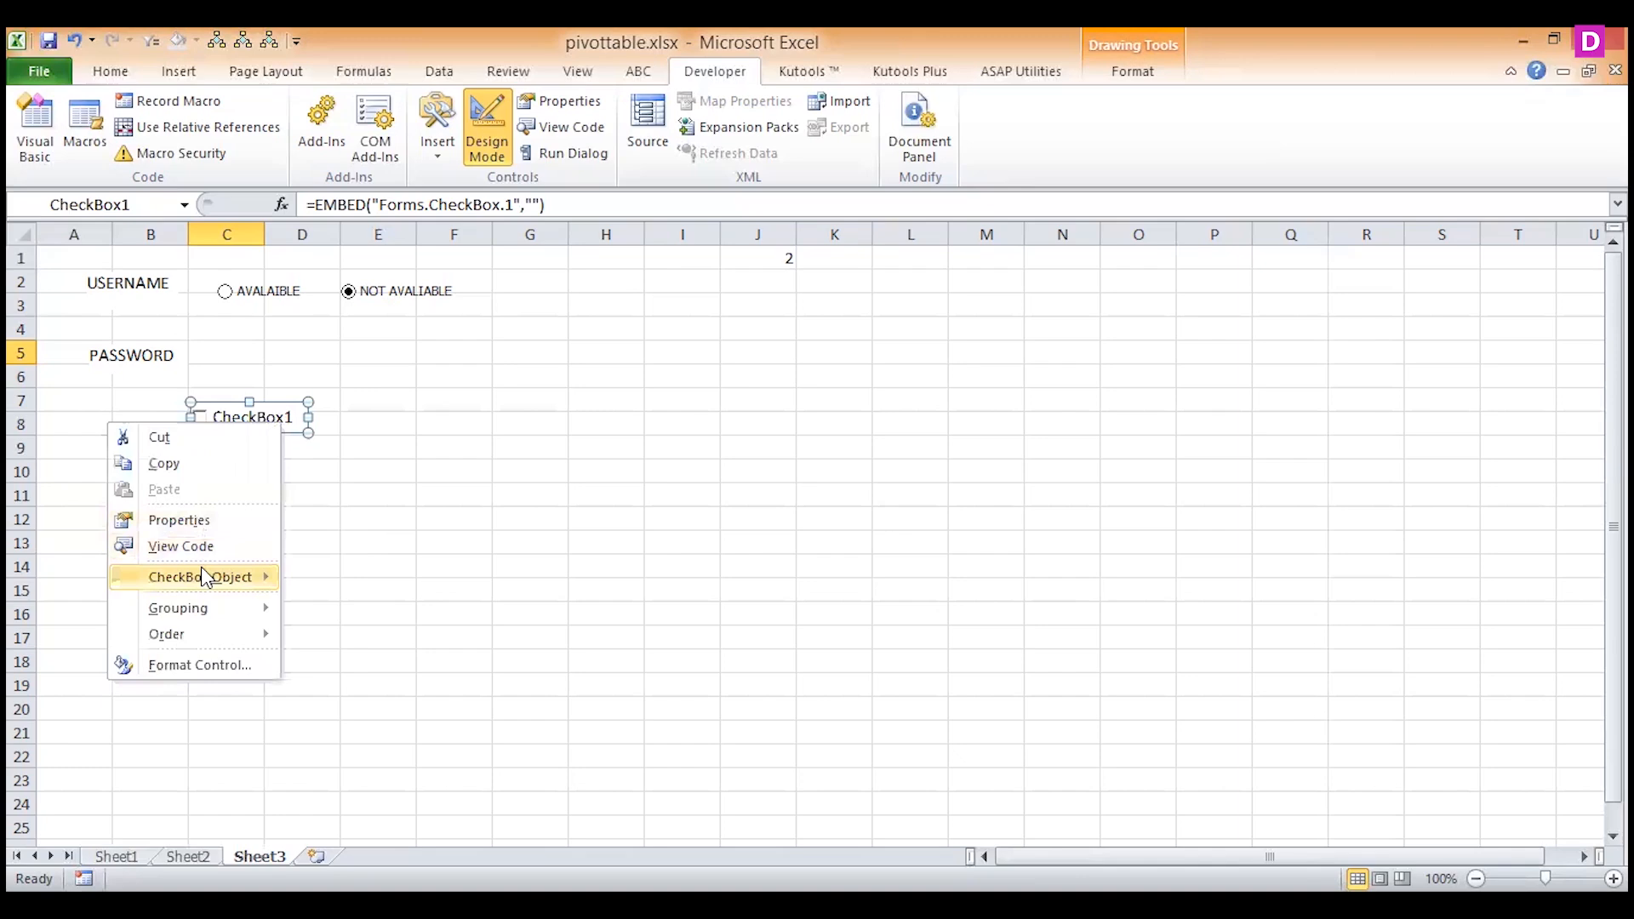
mouse_move(204, 575)
left_click(67, 579)
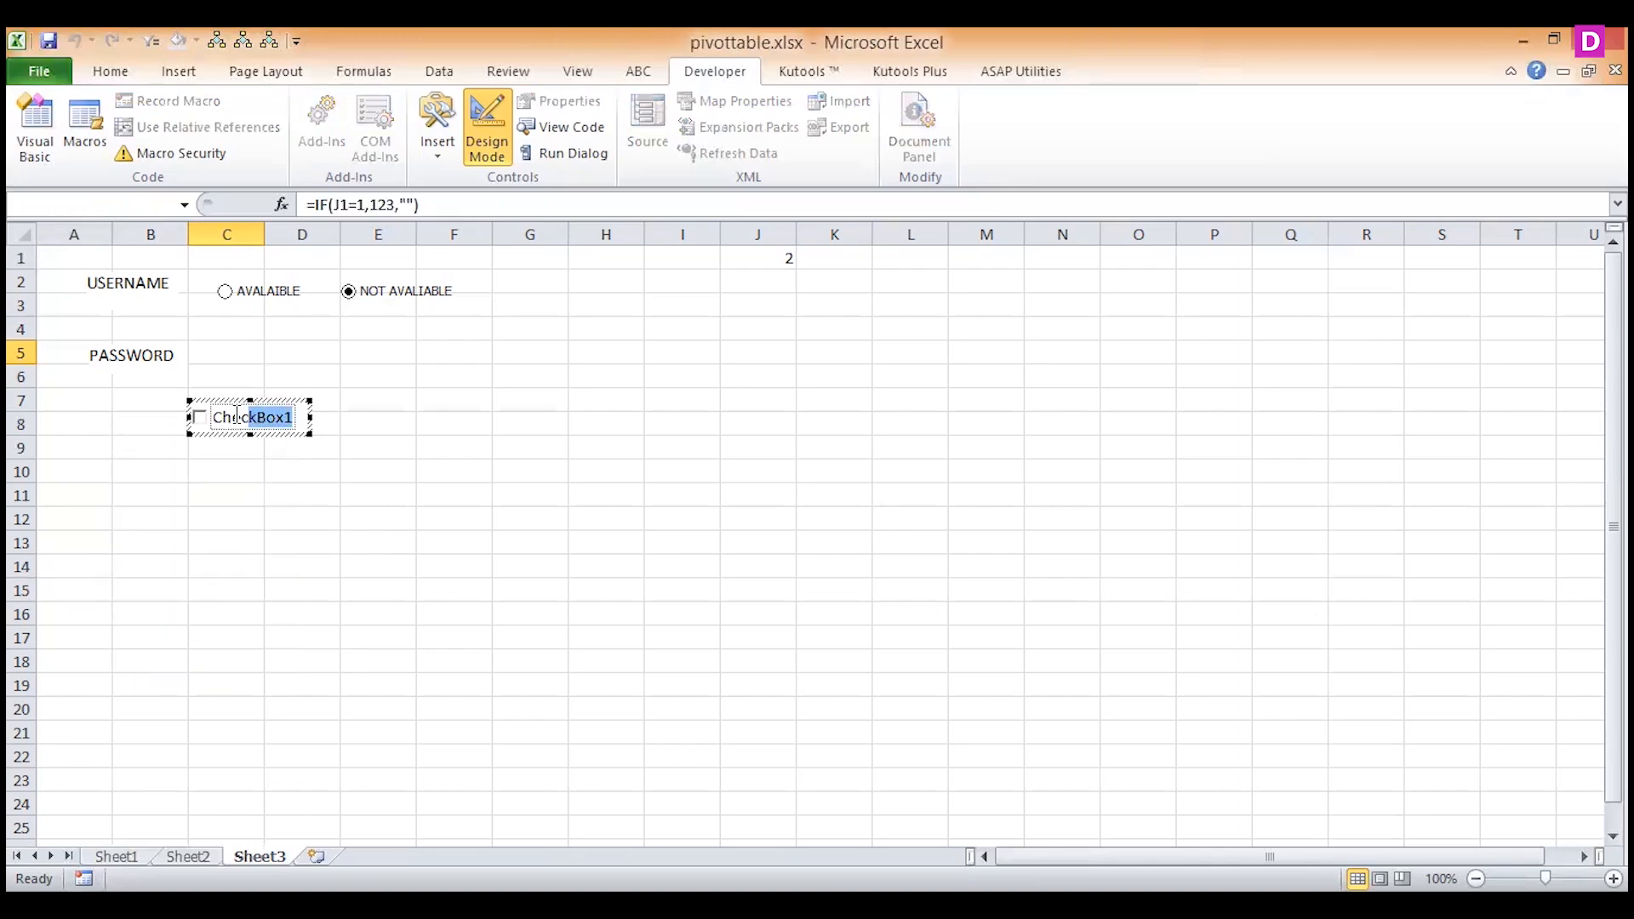
type("ACCE")
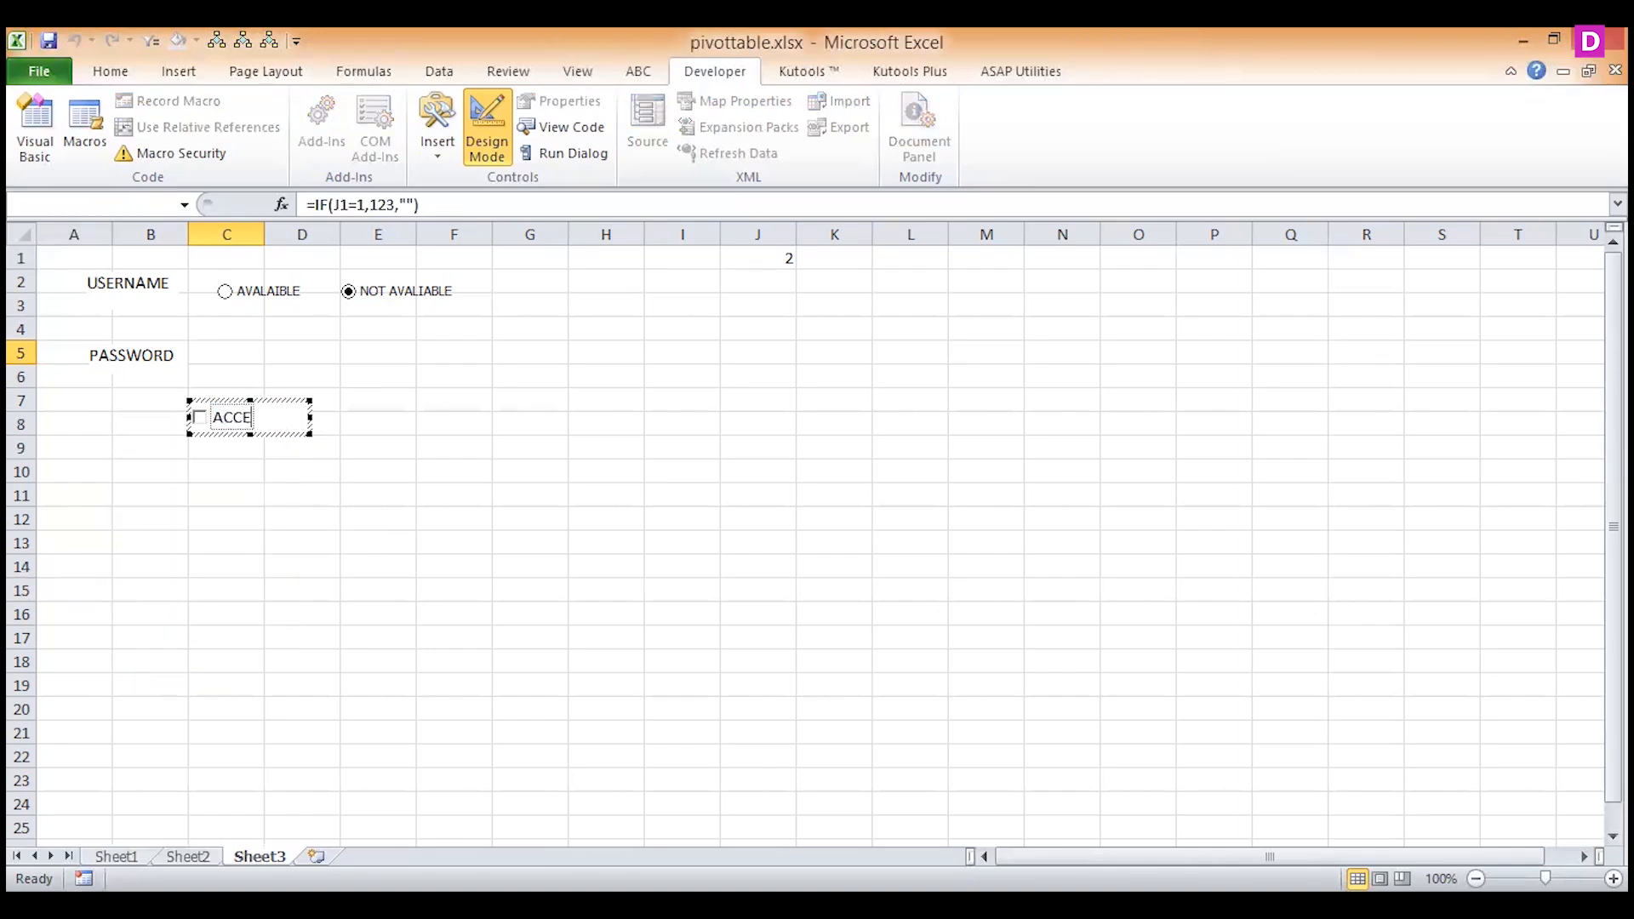
type("PT TERM")
type("S AND CO")
type("NDITI")
type("O")
type("N")
left_click_drag(311, 417, 684, 412)
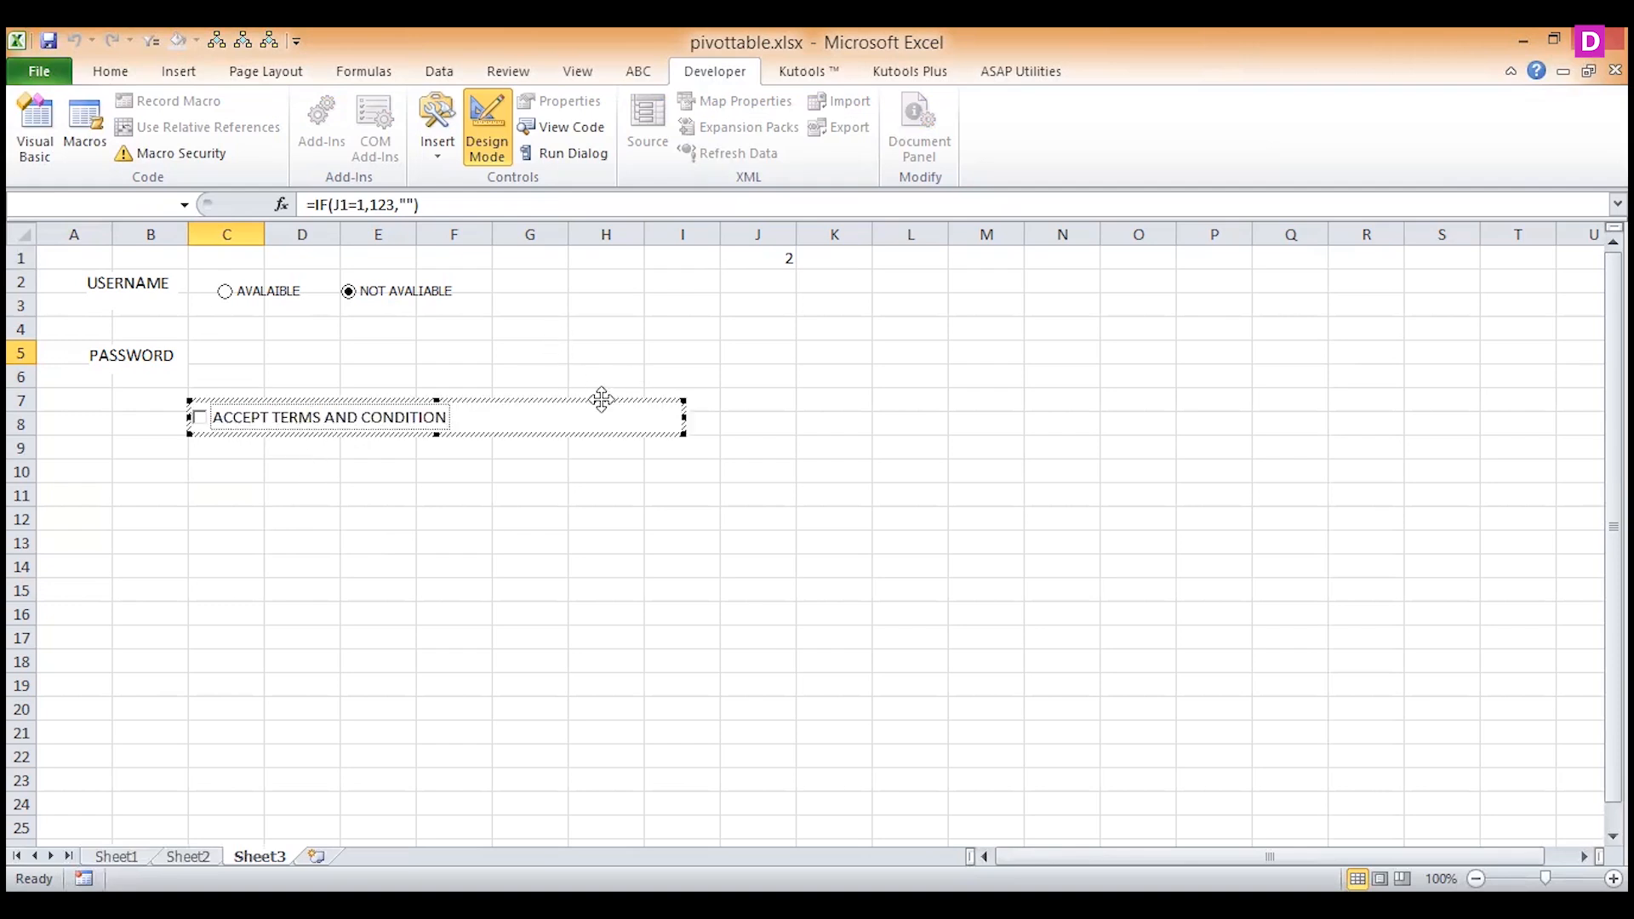
Link the ACCEPT TERMS AND CONDITION check box to cell K1 and tick it outside Design Mode.
left_click(776, 261)
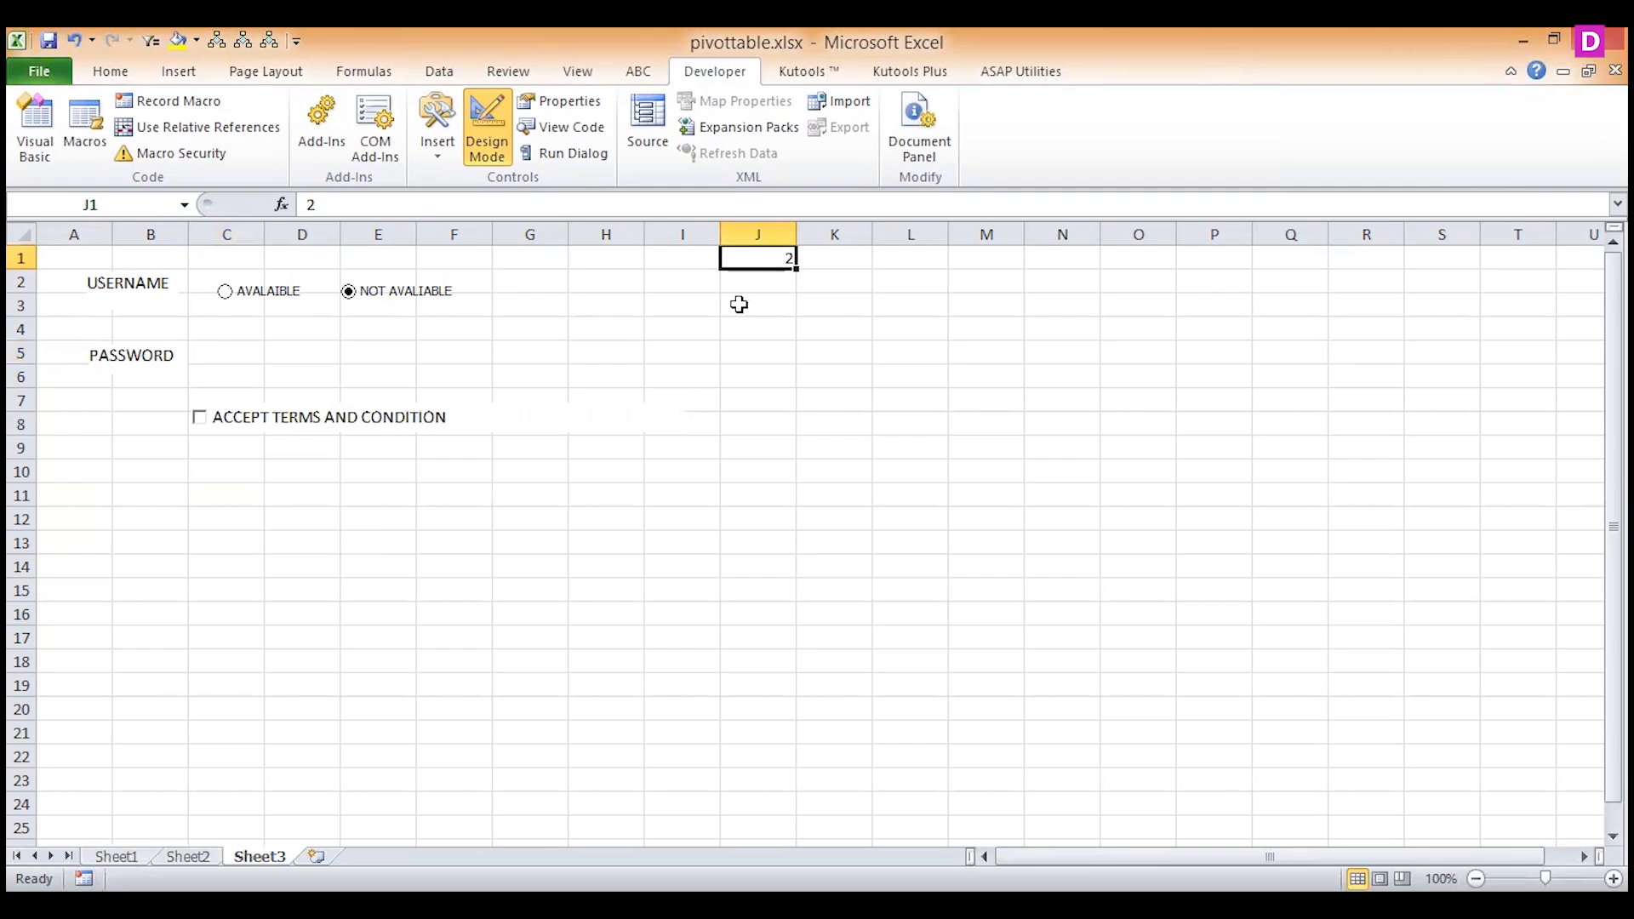
left_click(238, 410)
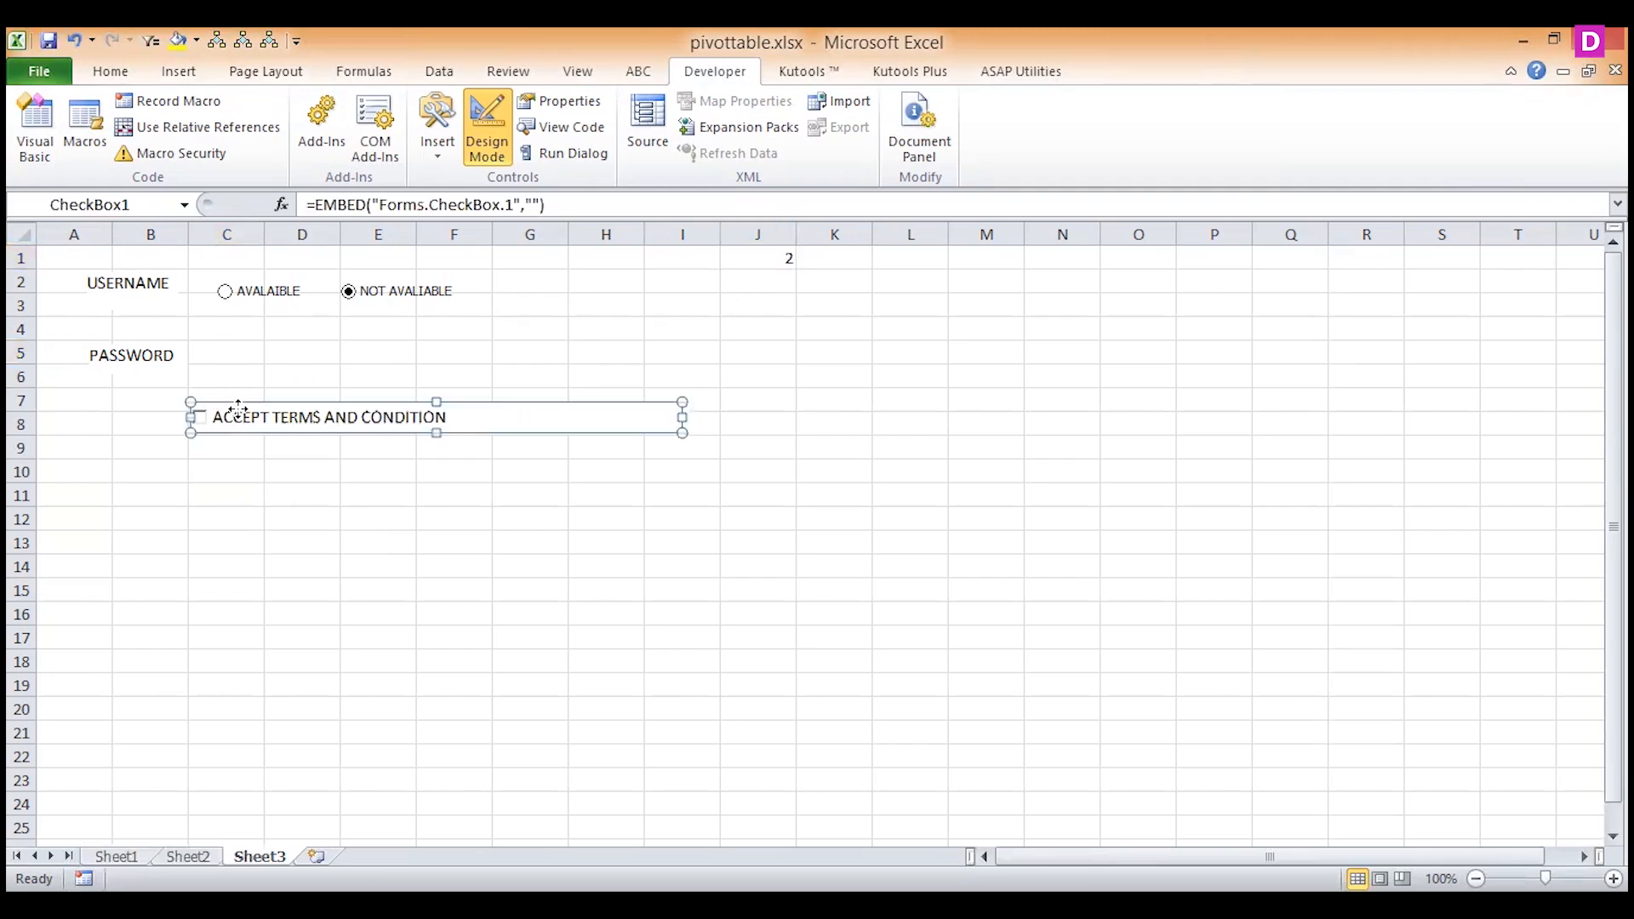
right_click(239, 411)
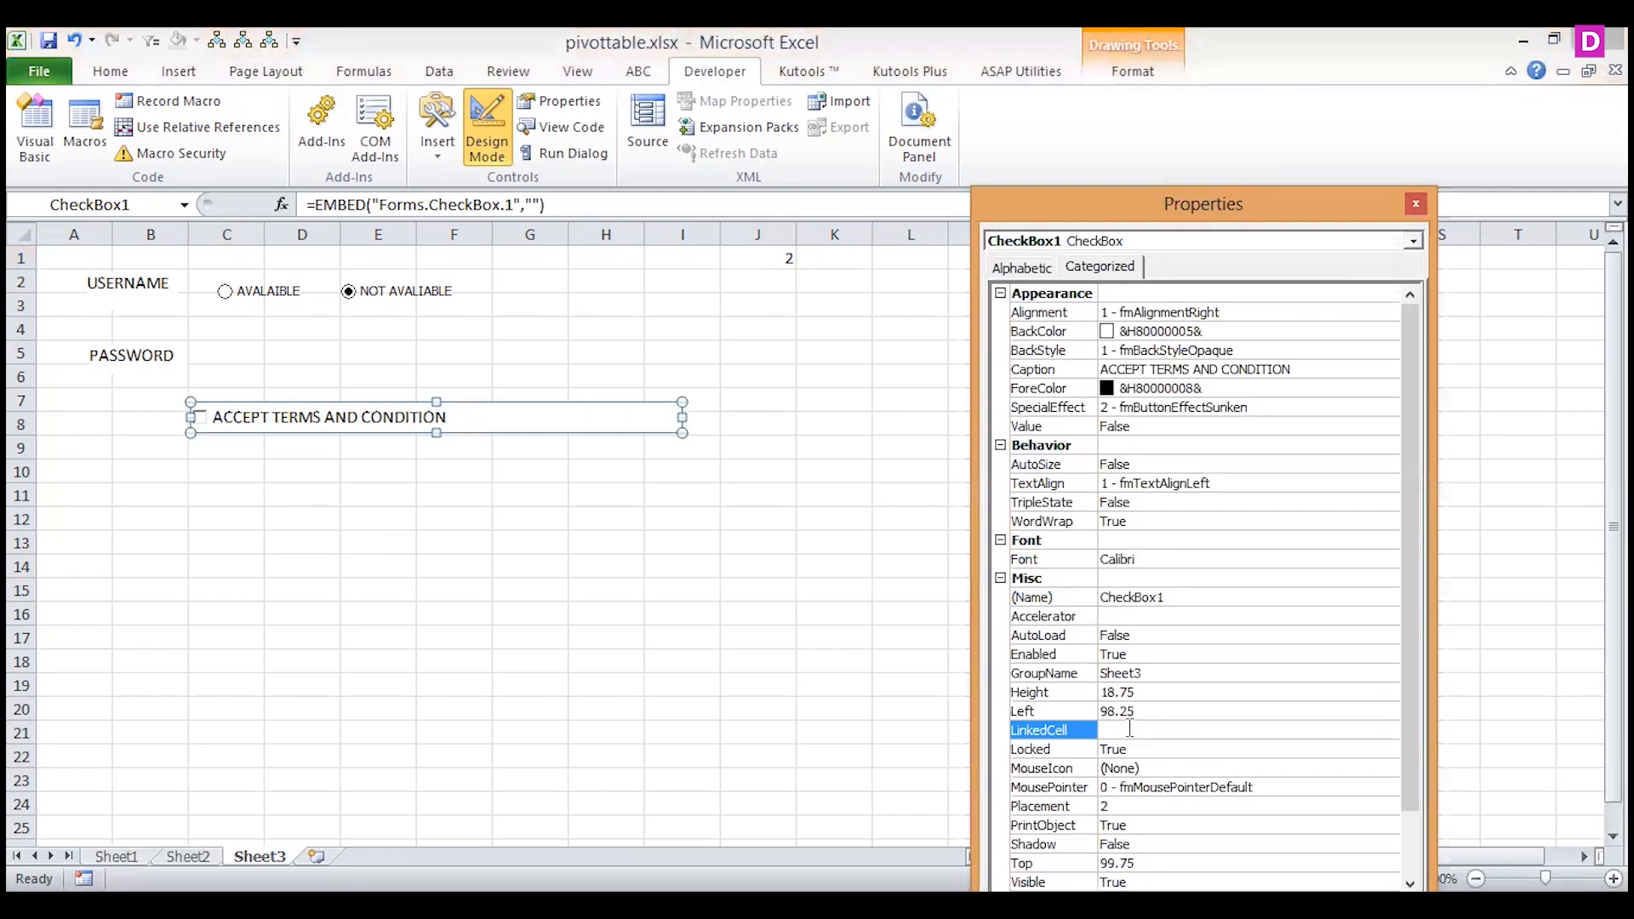
type("K1")
left_click(665, 585)
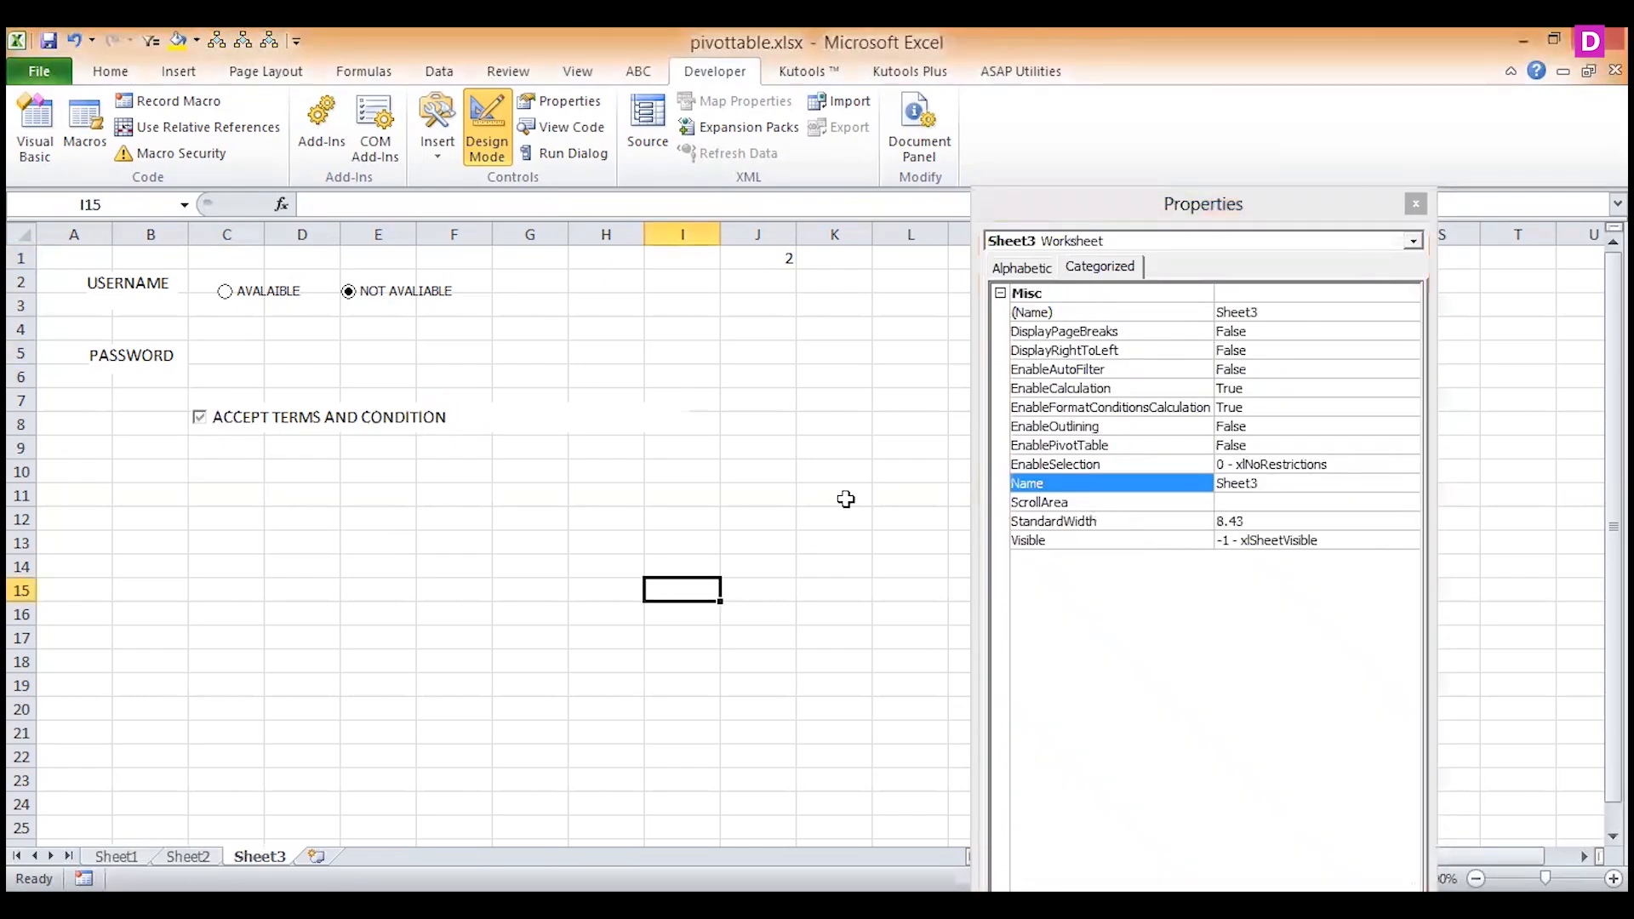
left_click(1416, 205)
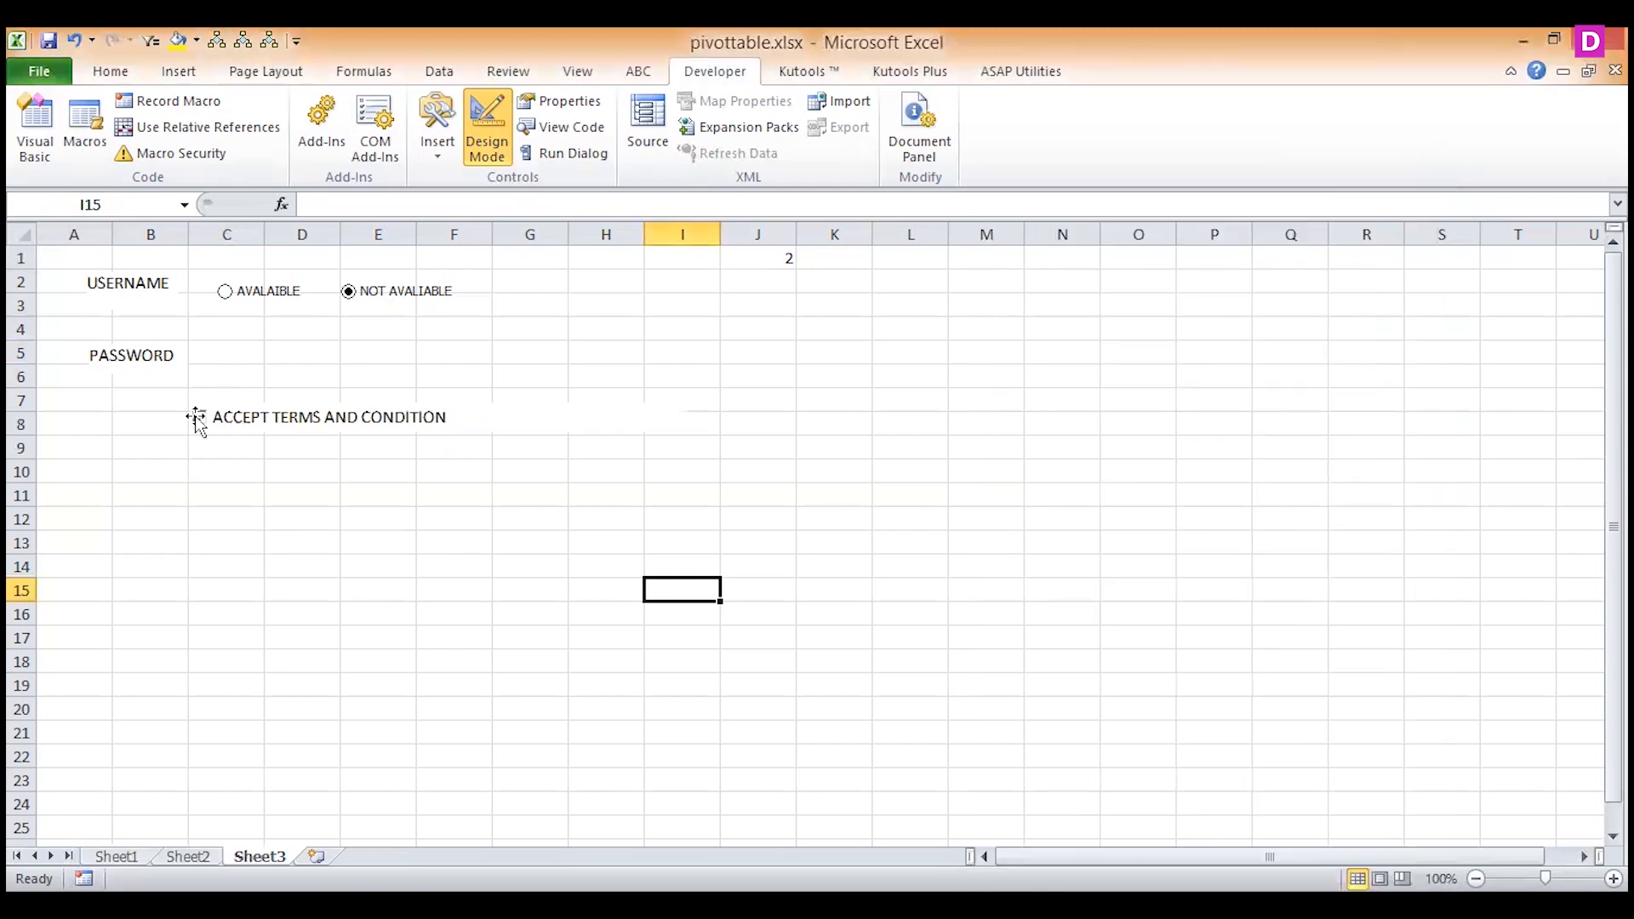
left_click(487, 128)
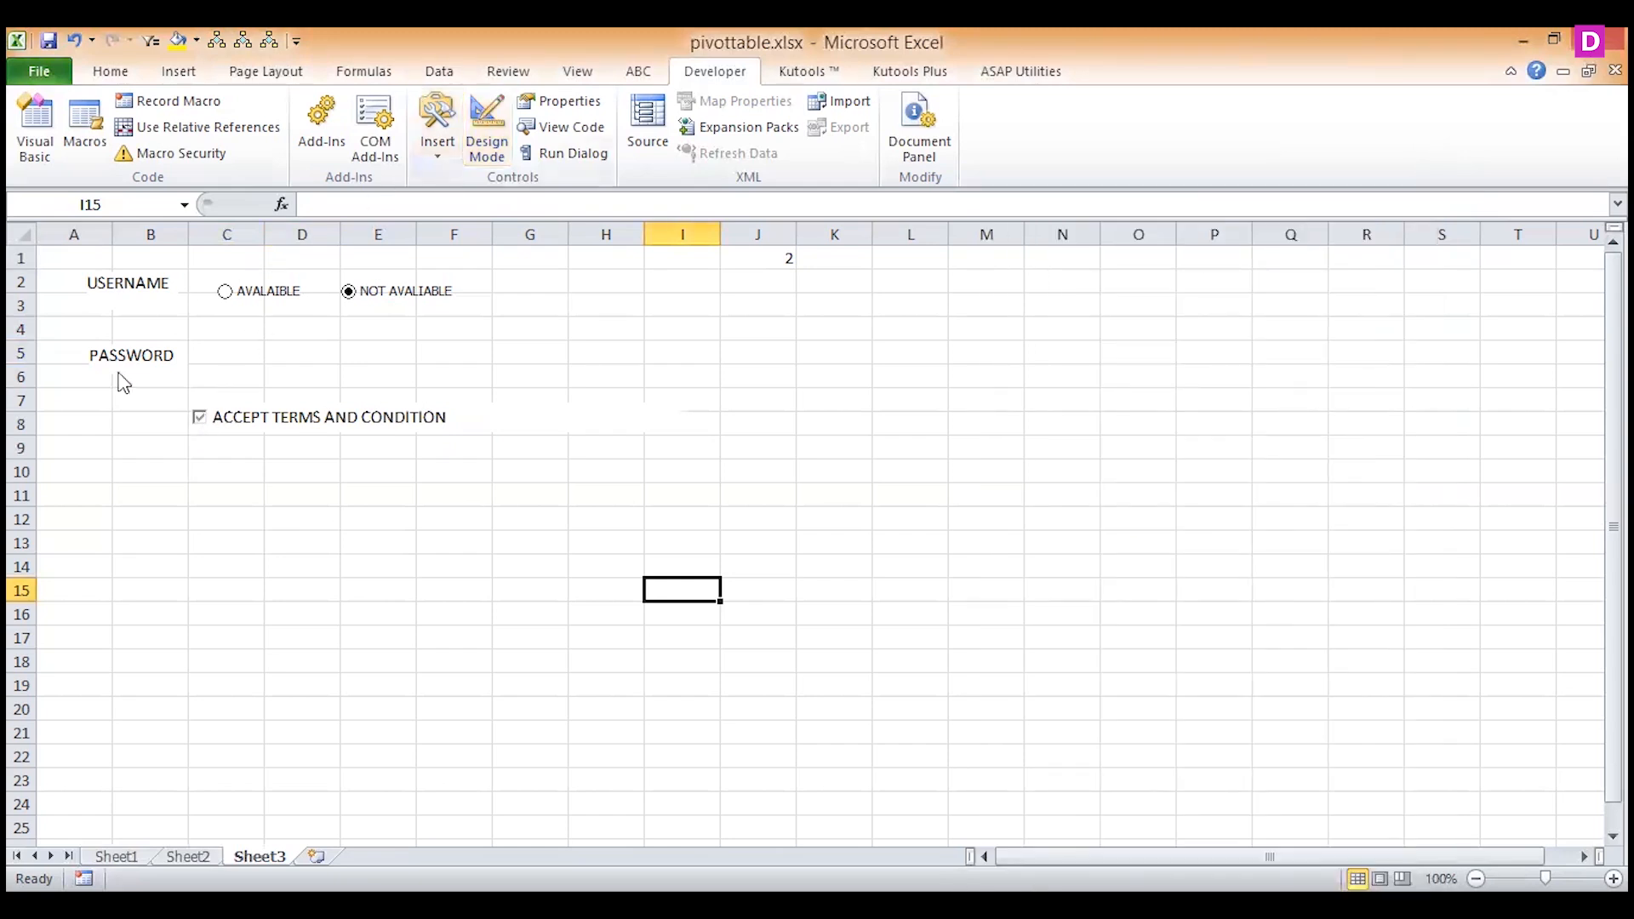
left_click(201, 419)
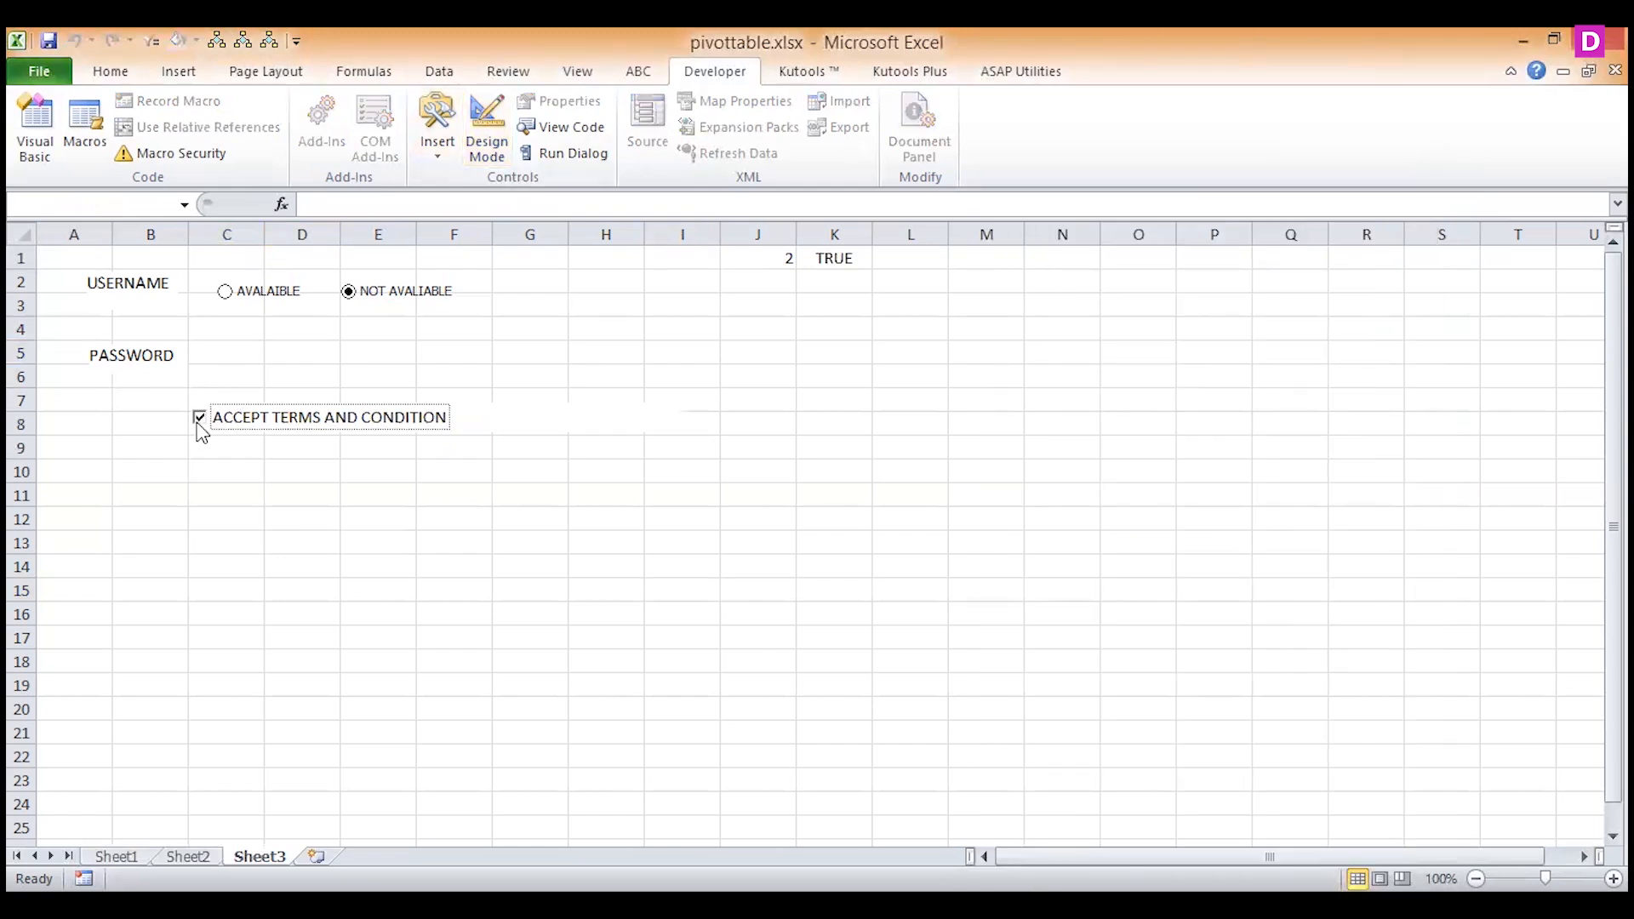
Replace the C5 formula with nested IFs that, when J1=1, return the password value if K1=TRUE and otherwise an empty string.
left_click(212, 342)
left_click_drag(417, 204, 299, 189)
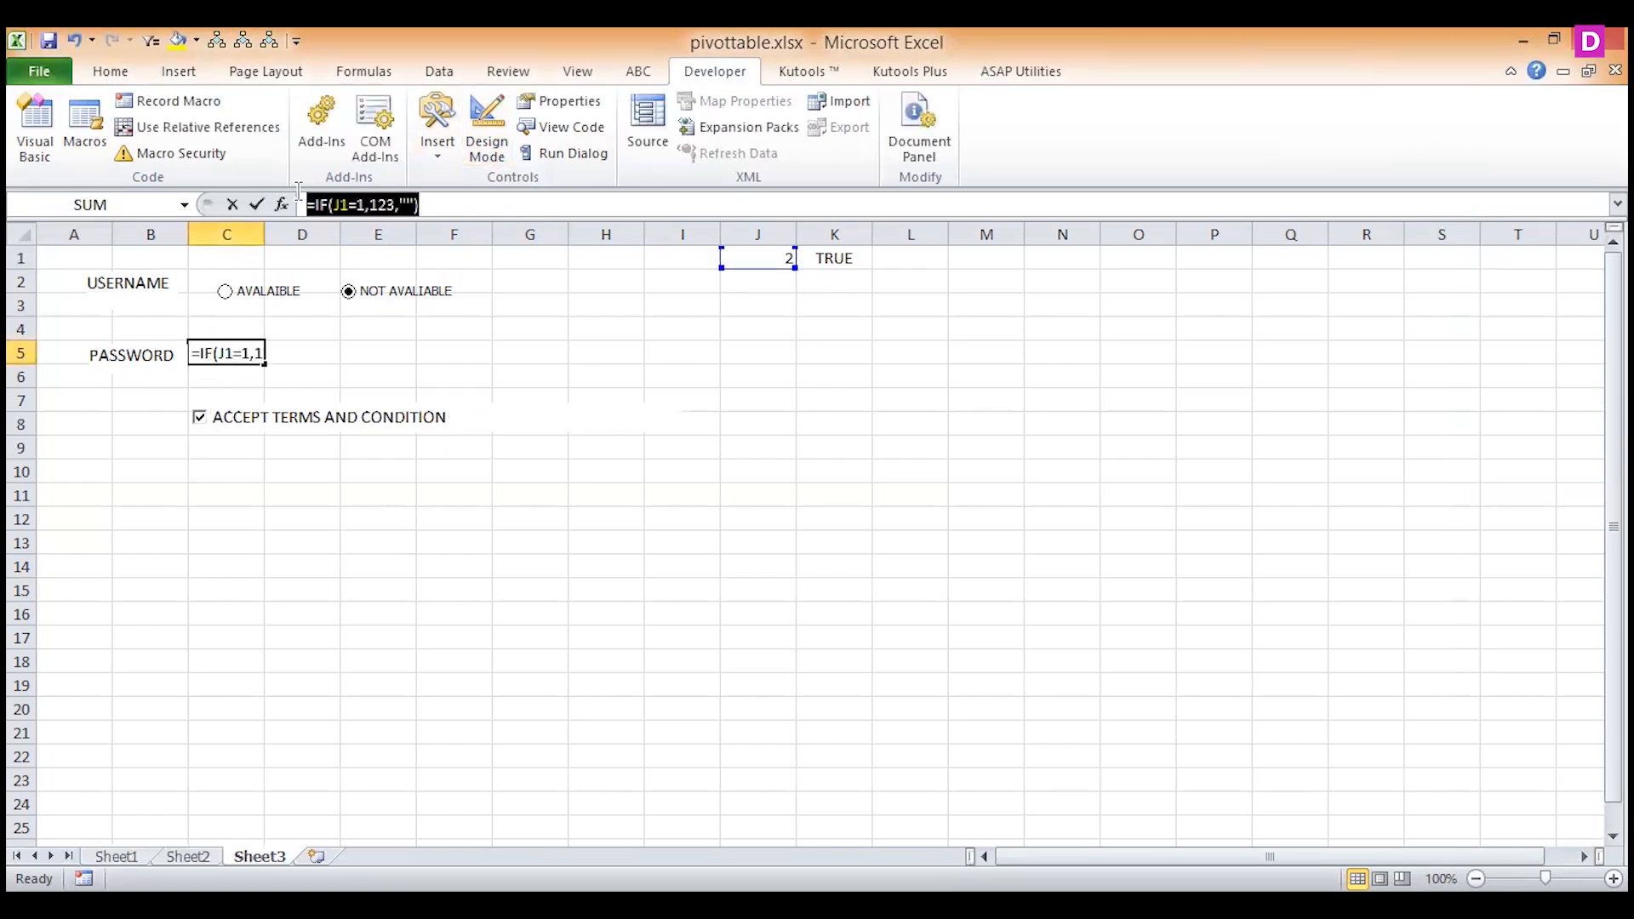
type("=IF(")
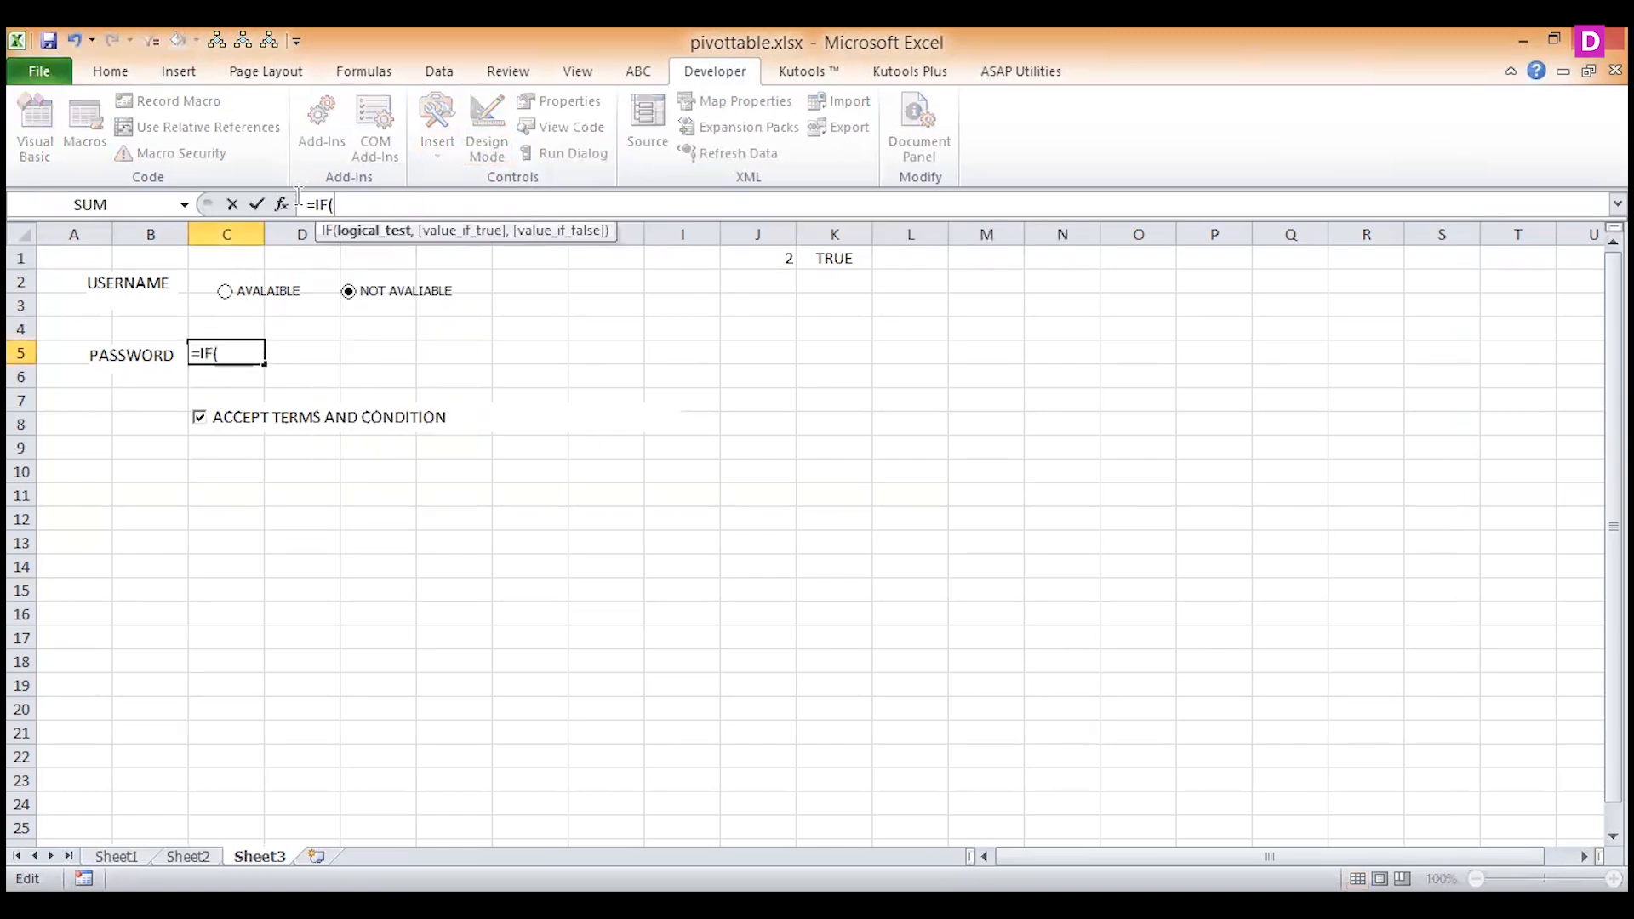
left_click(763, 257)
type("=1")
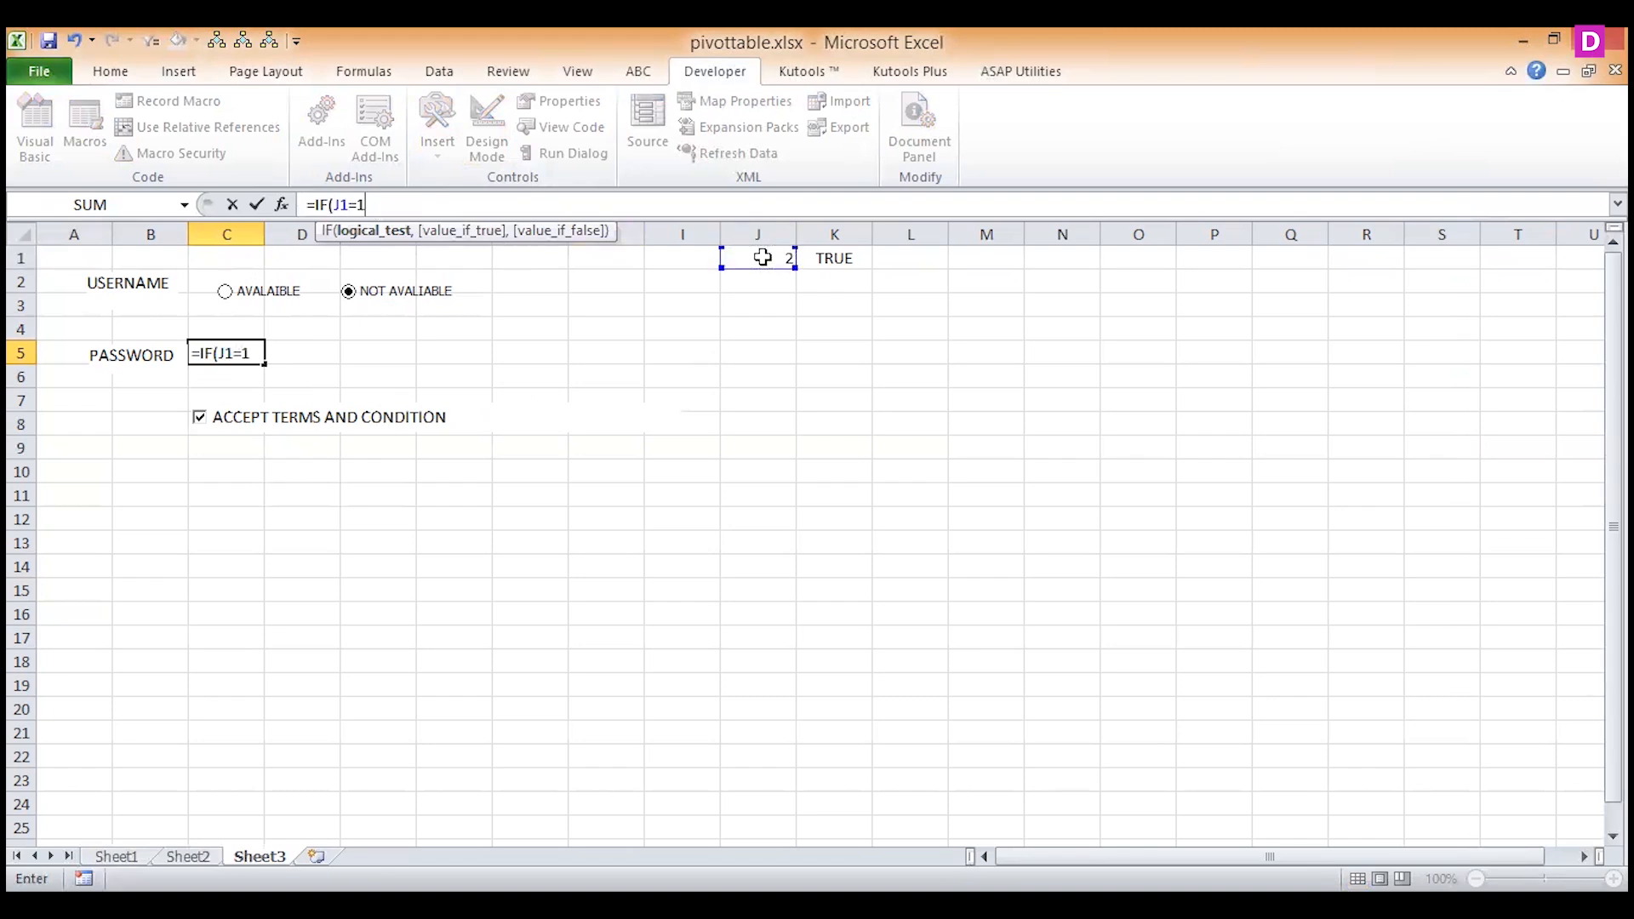
type(",IF(")
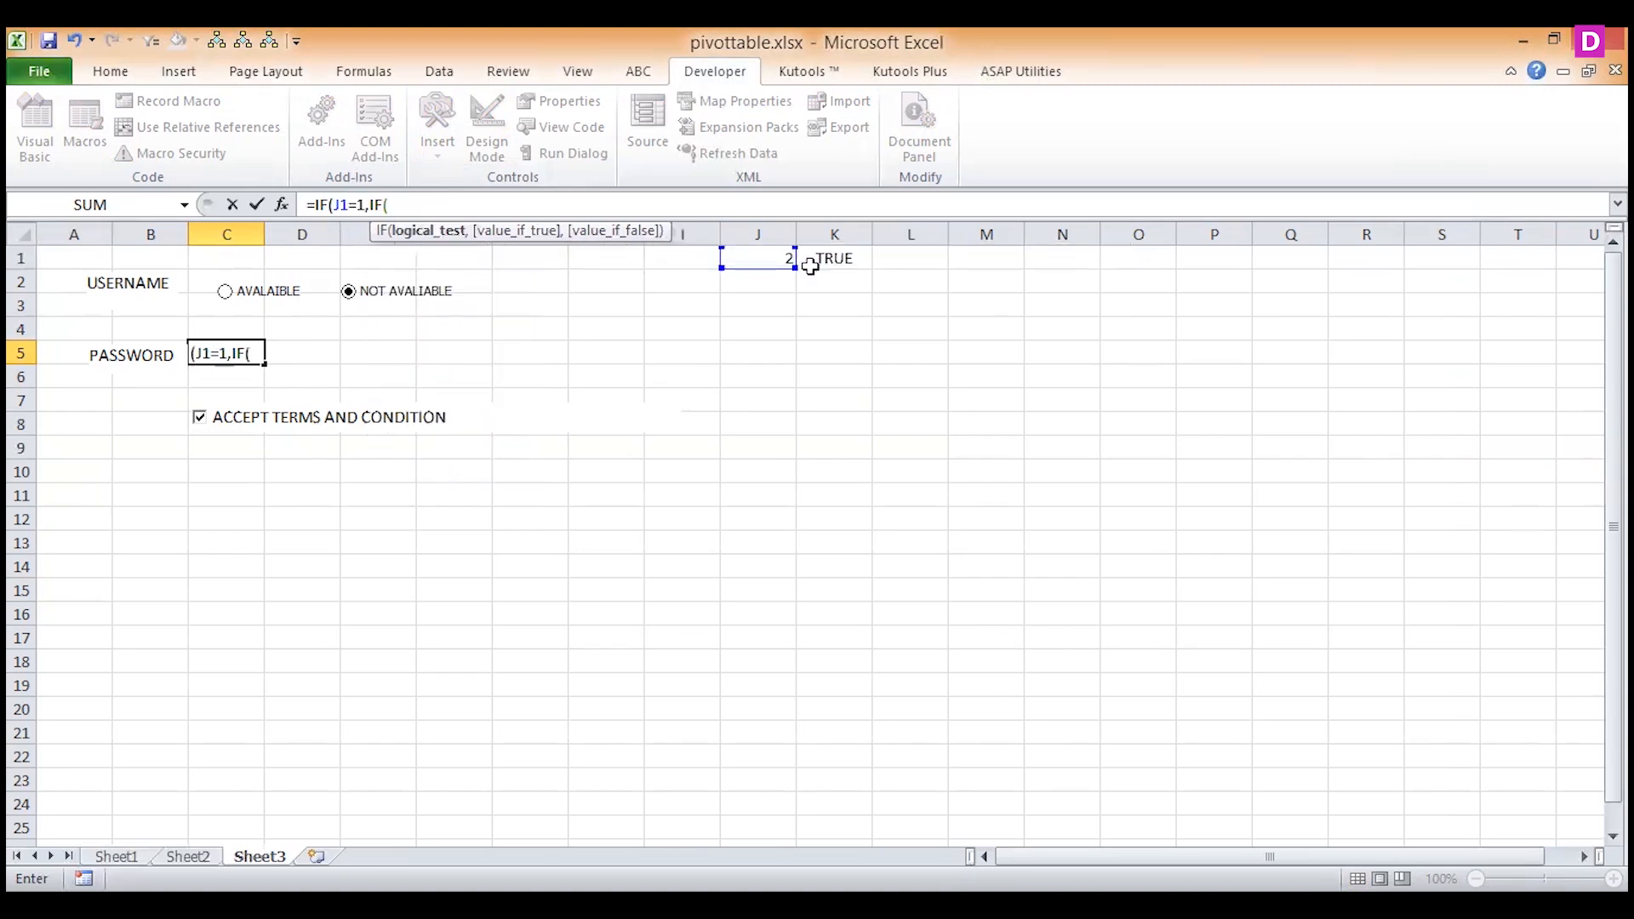
left_click(812, 262)
type("=T")
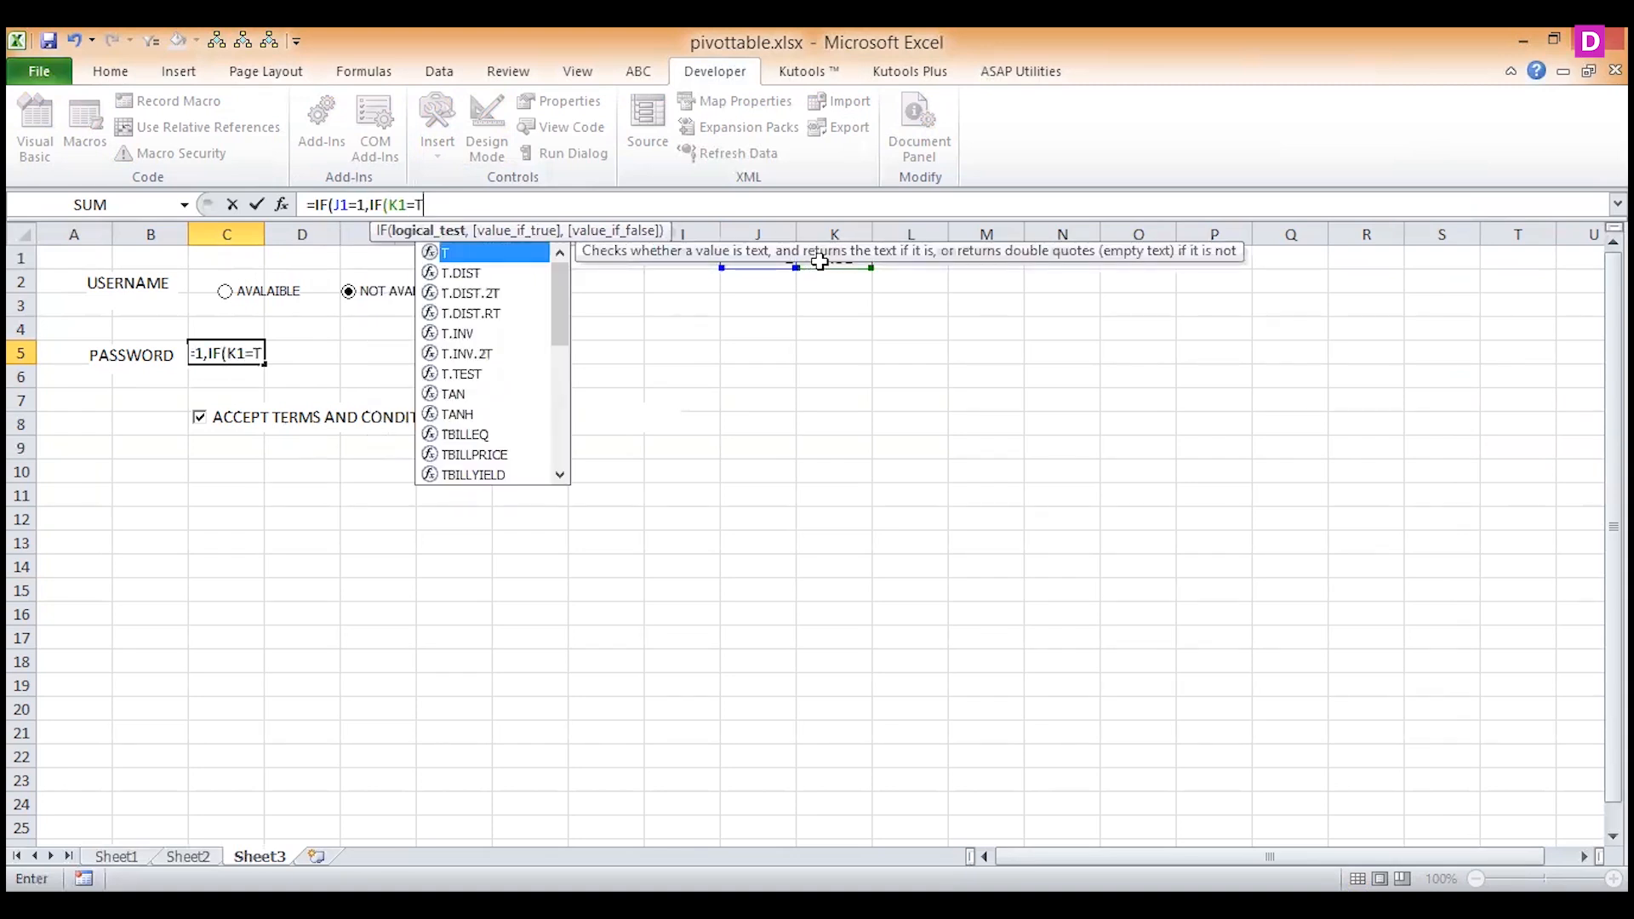
type("RUE")
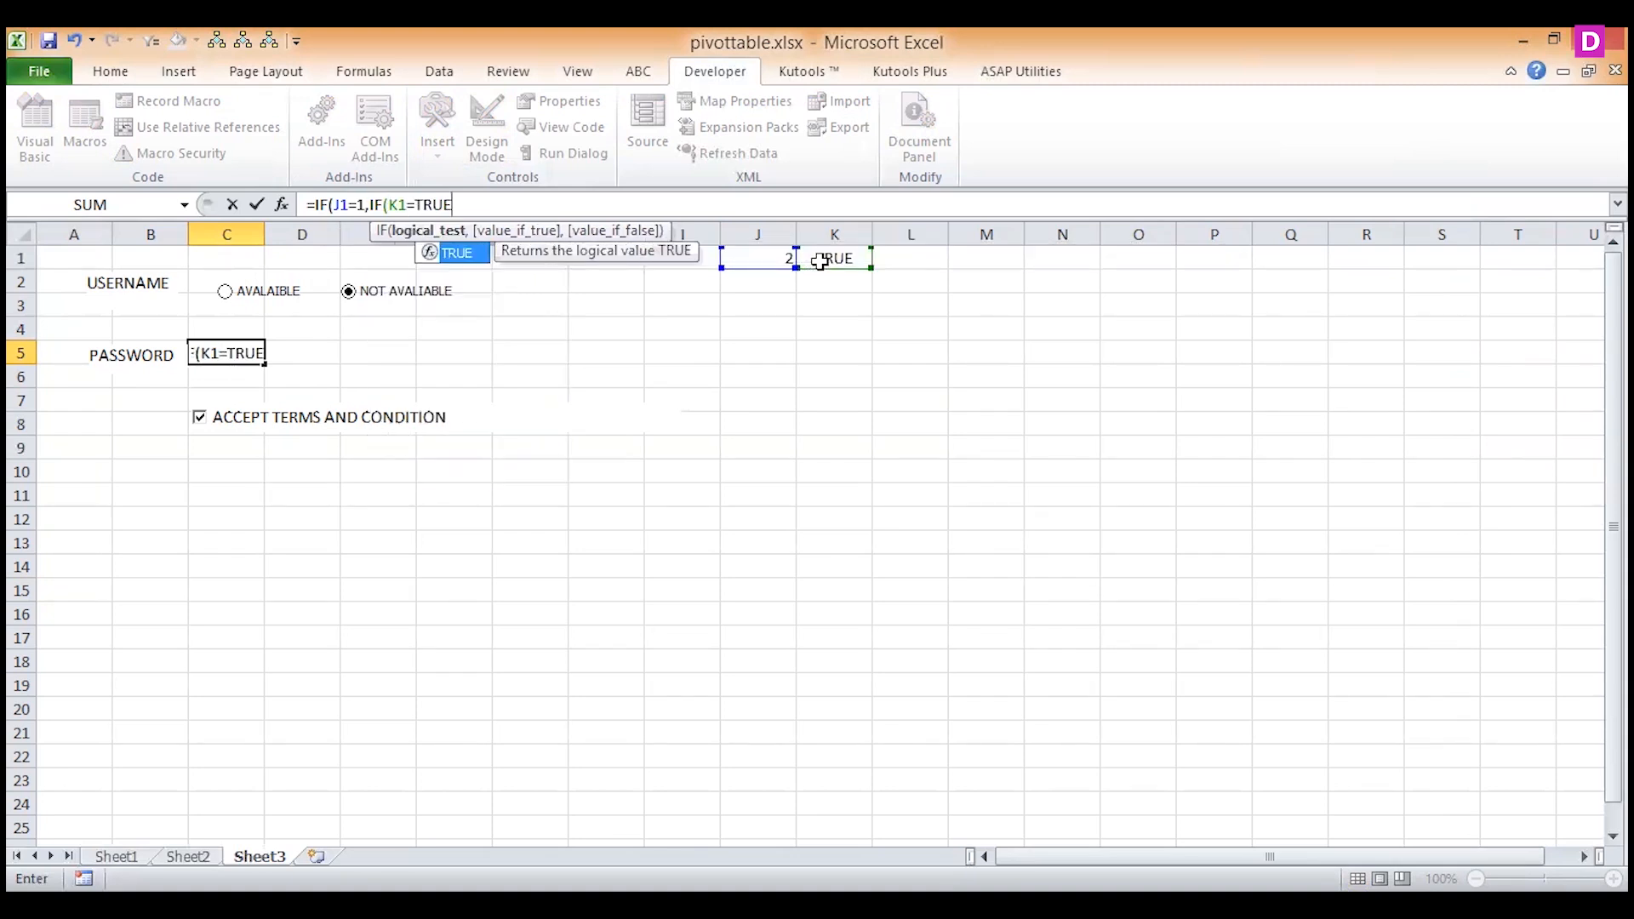
type(",")
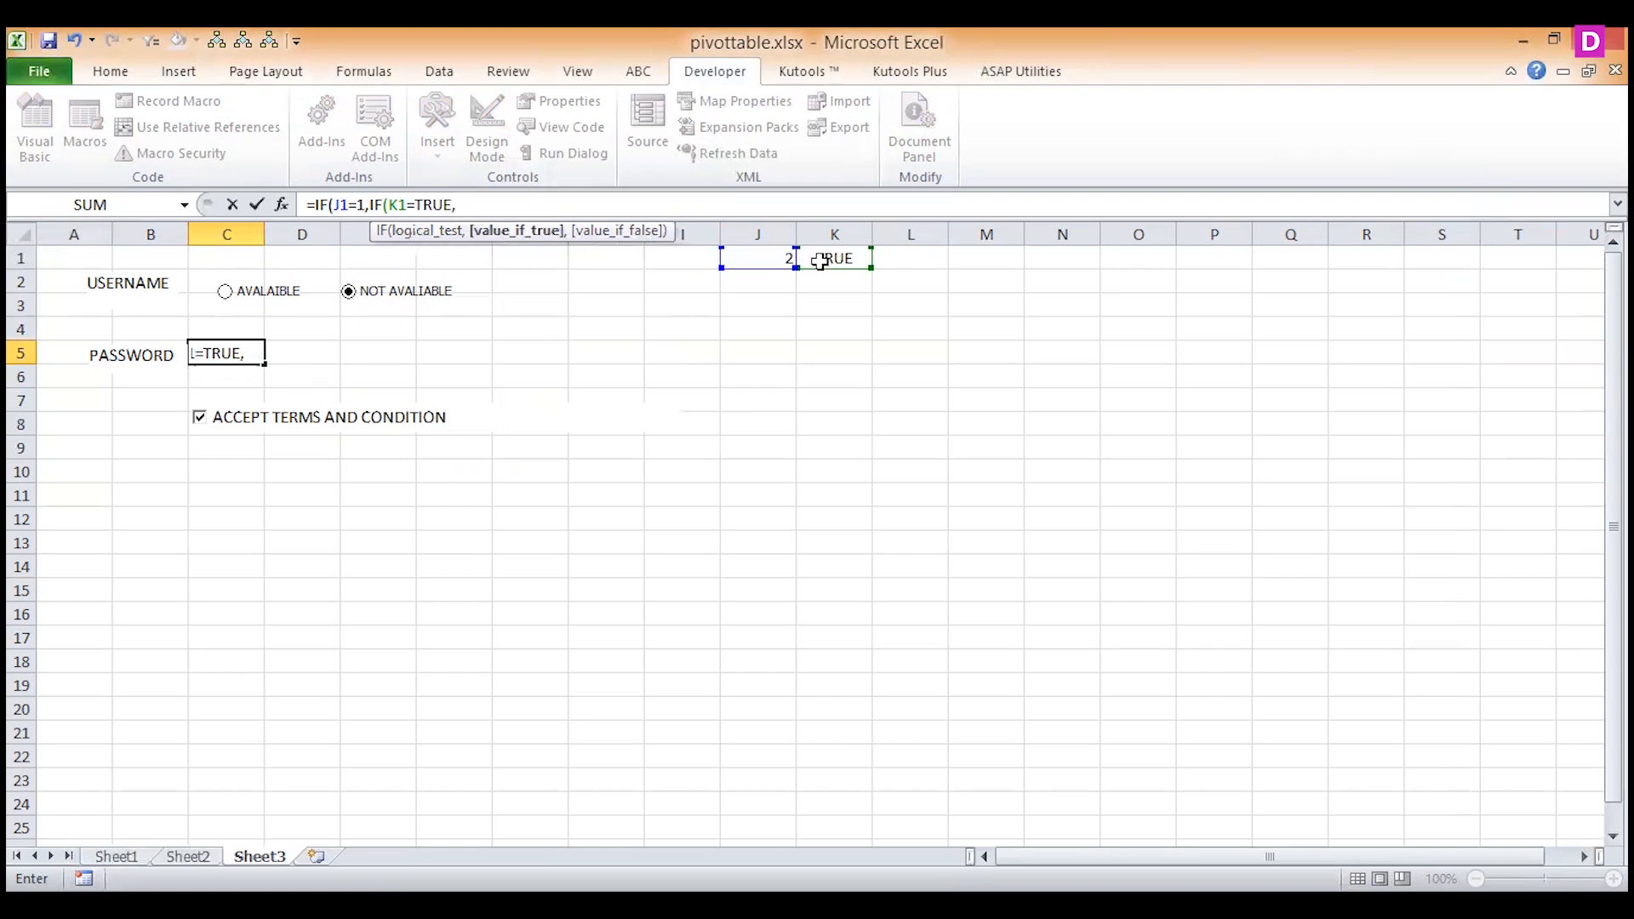
type("123,\"\"")
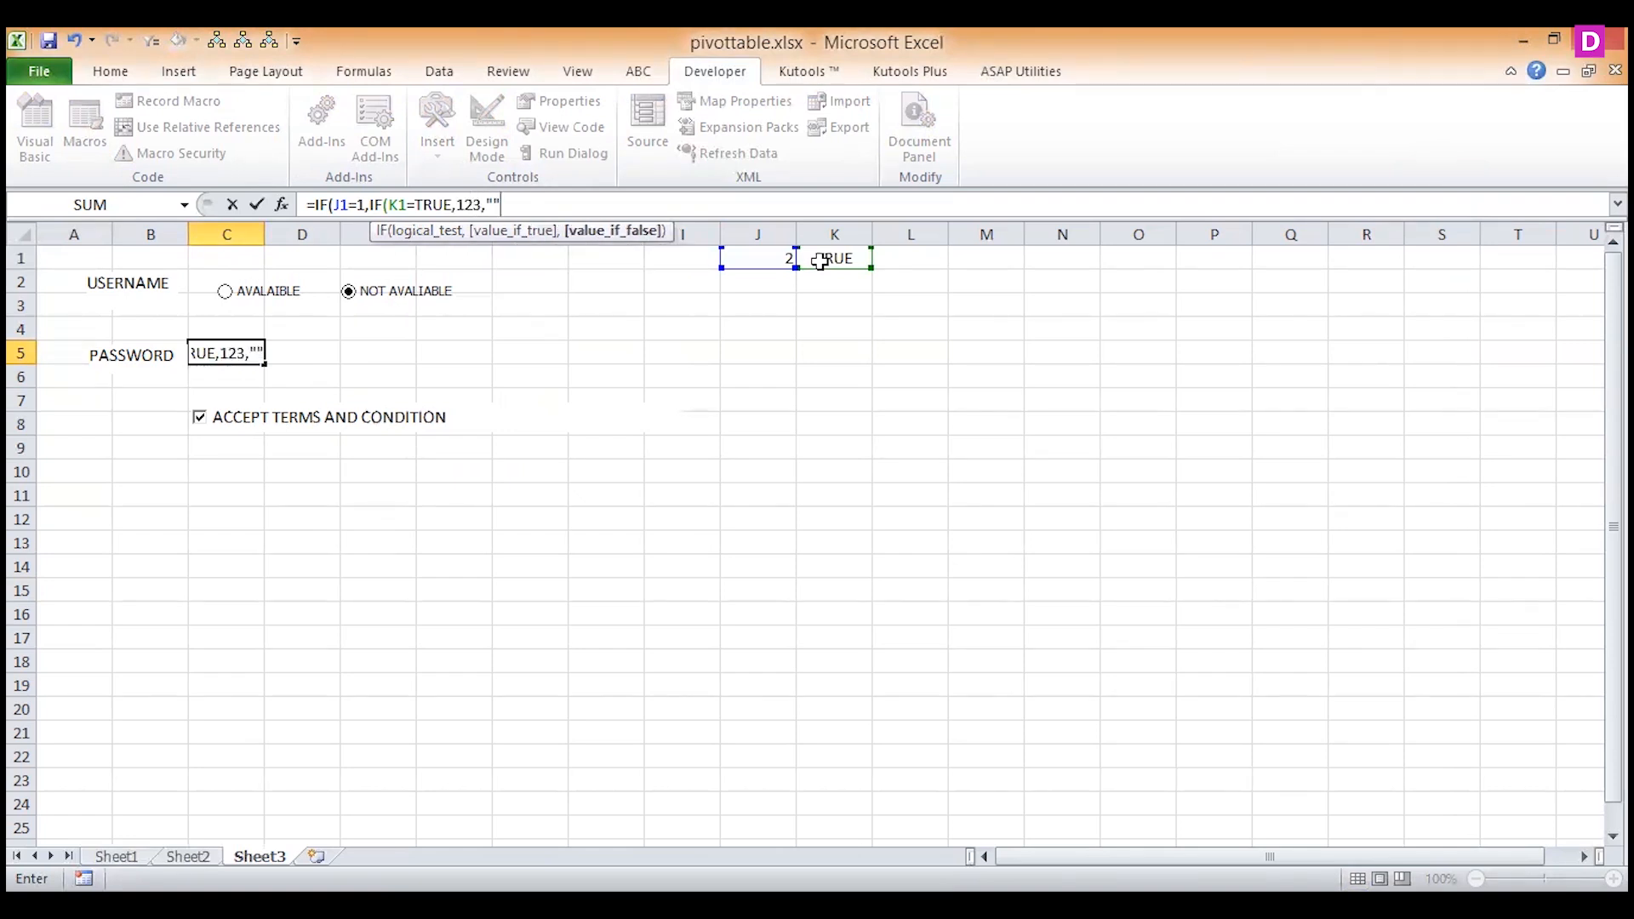
type("))")
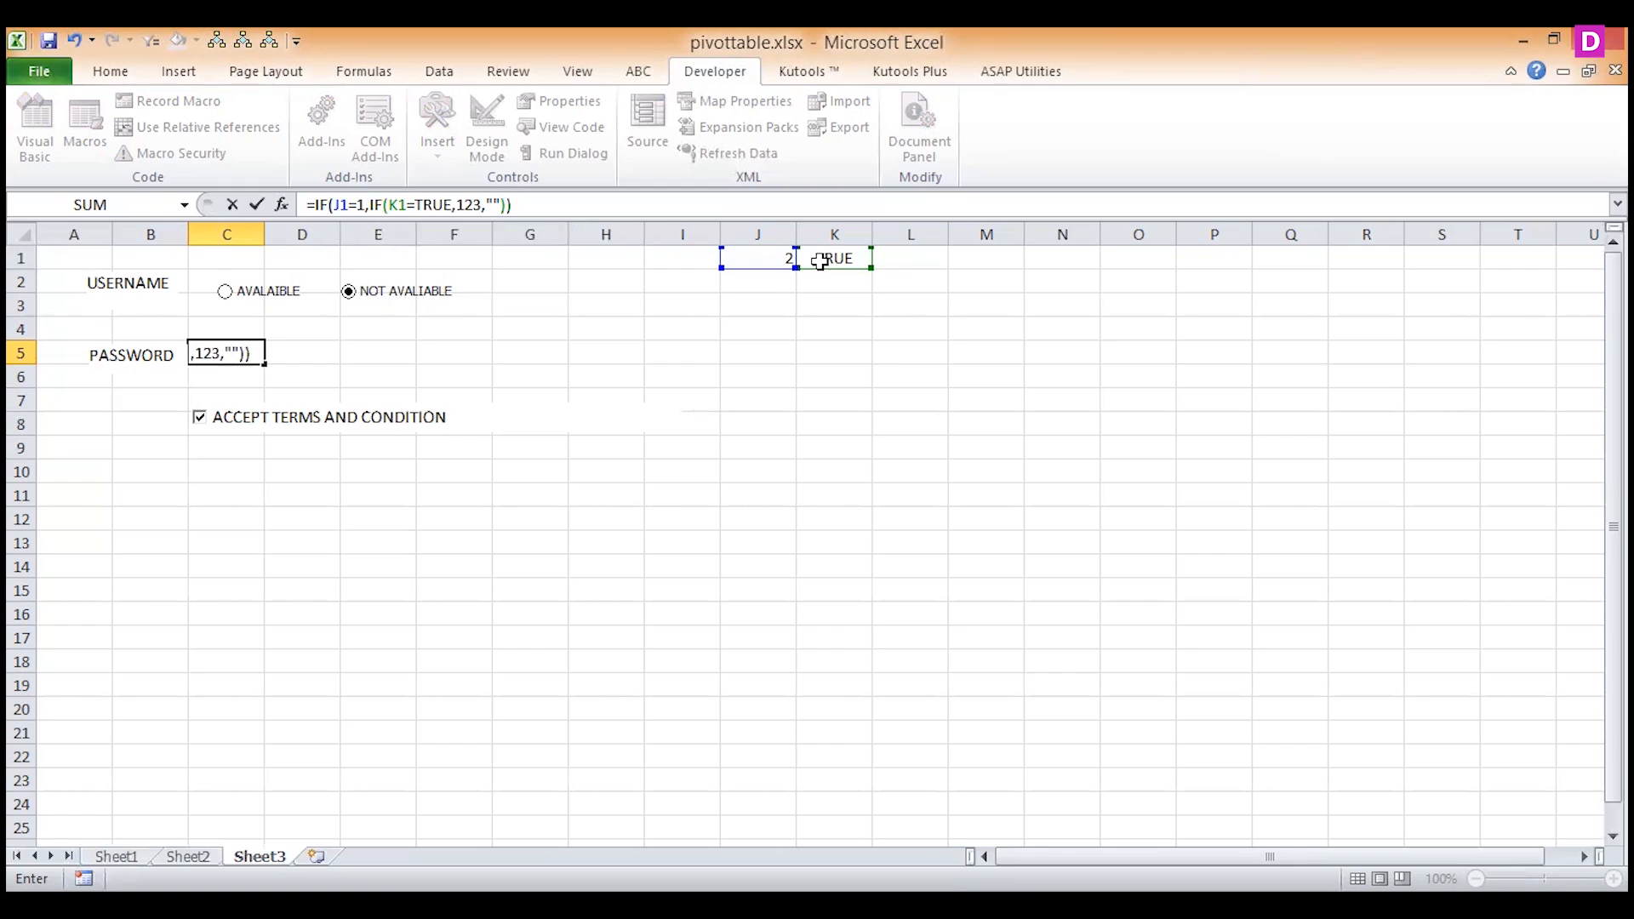
key("Return")
key("Up")
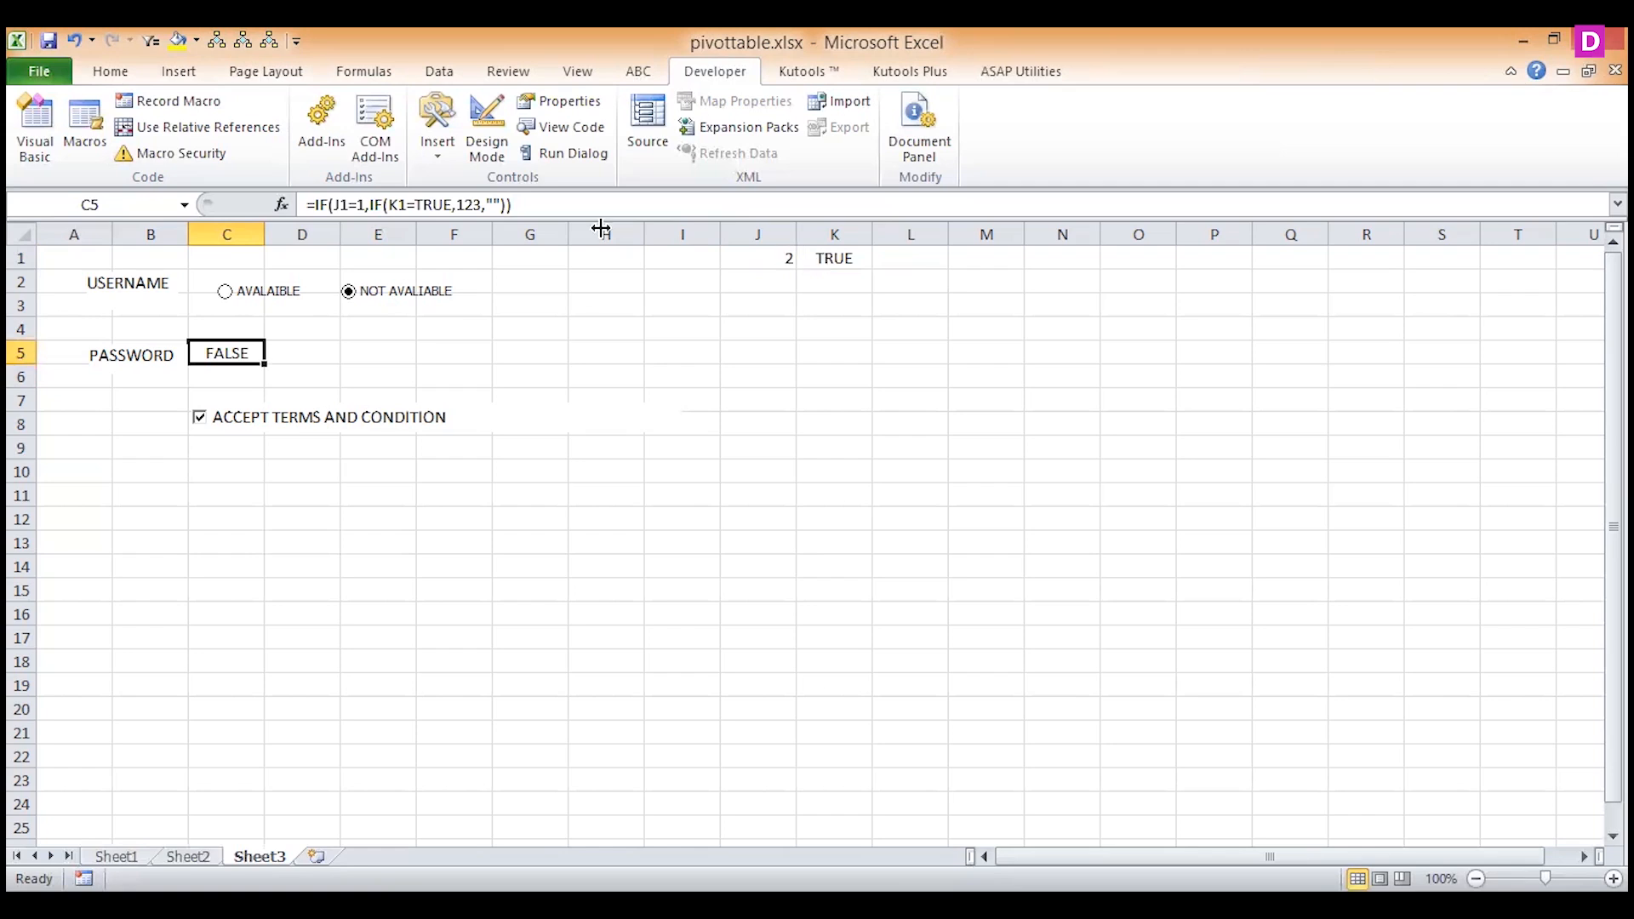
Add an empty string "" as the outer IF's value_if_false argument in the C5 formula.
left_click(528, 207)
type("\"\")")
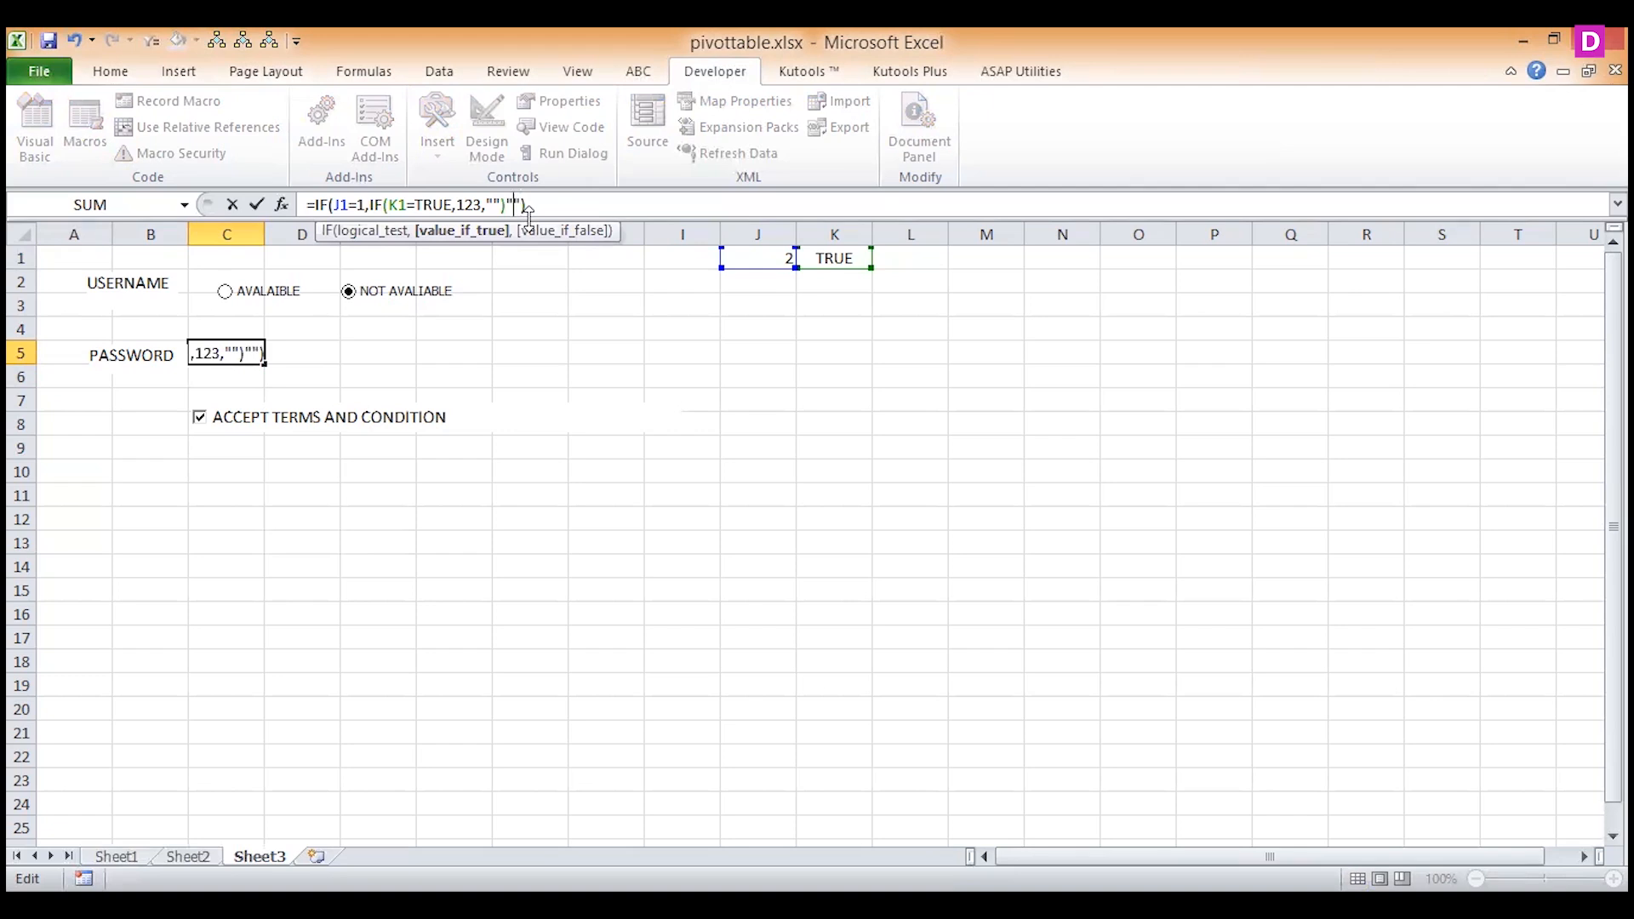
type(",")
key("Return")
key("Up")
Select AVALAIBLE and clear the ACCEPT TERMS AND CONDITION check box to test the nested formula in C5.
left_click(230, 291)
left_click(203, 419)
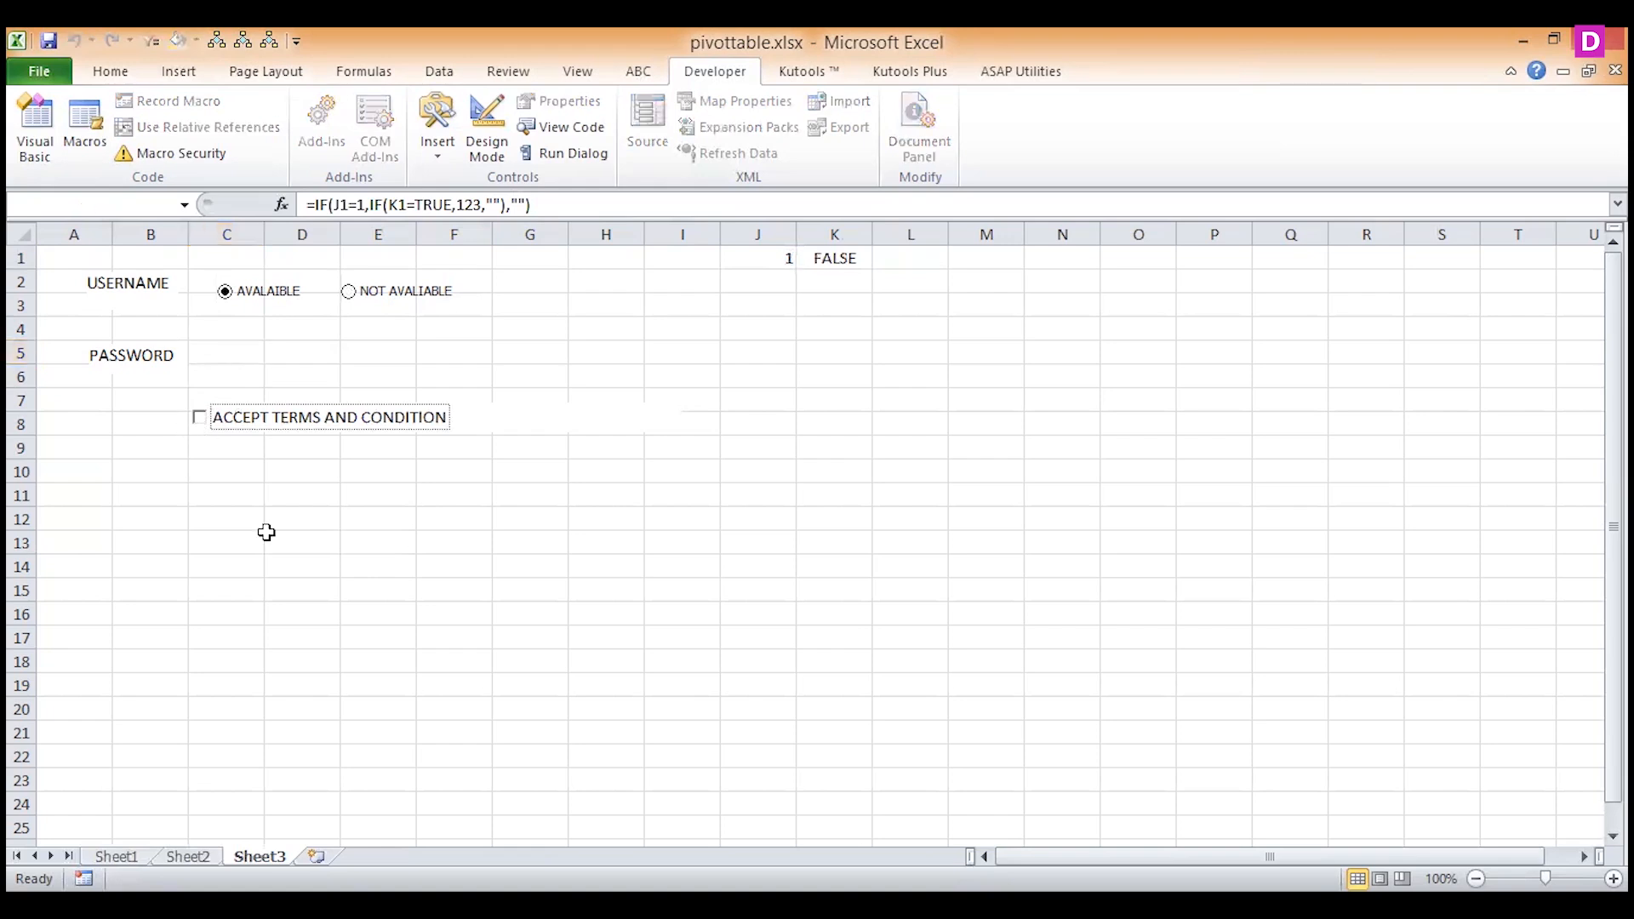